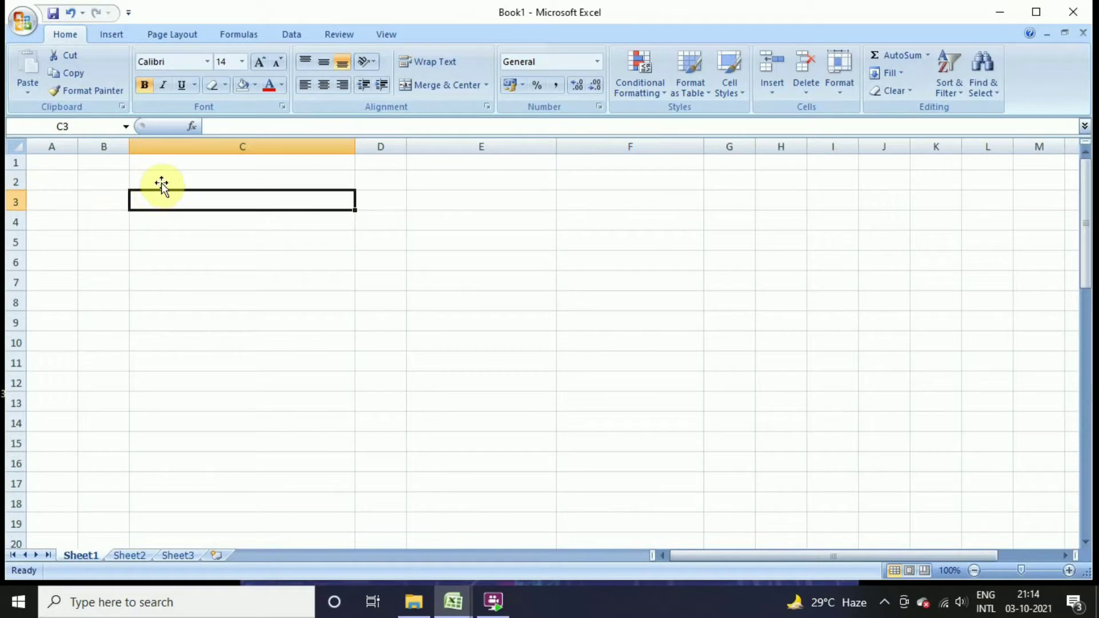
Step: Enter the sheet title BRICKS WALL CALCULATOR in cell C2
click(163, 181)
text(BRIC)
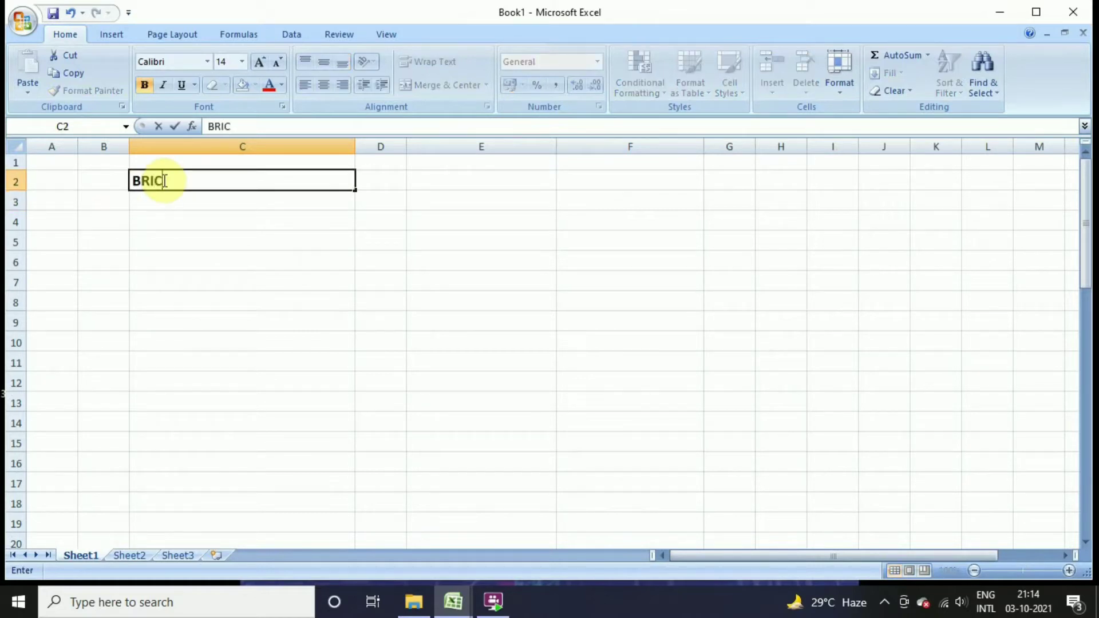
text(KS WALL )
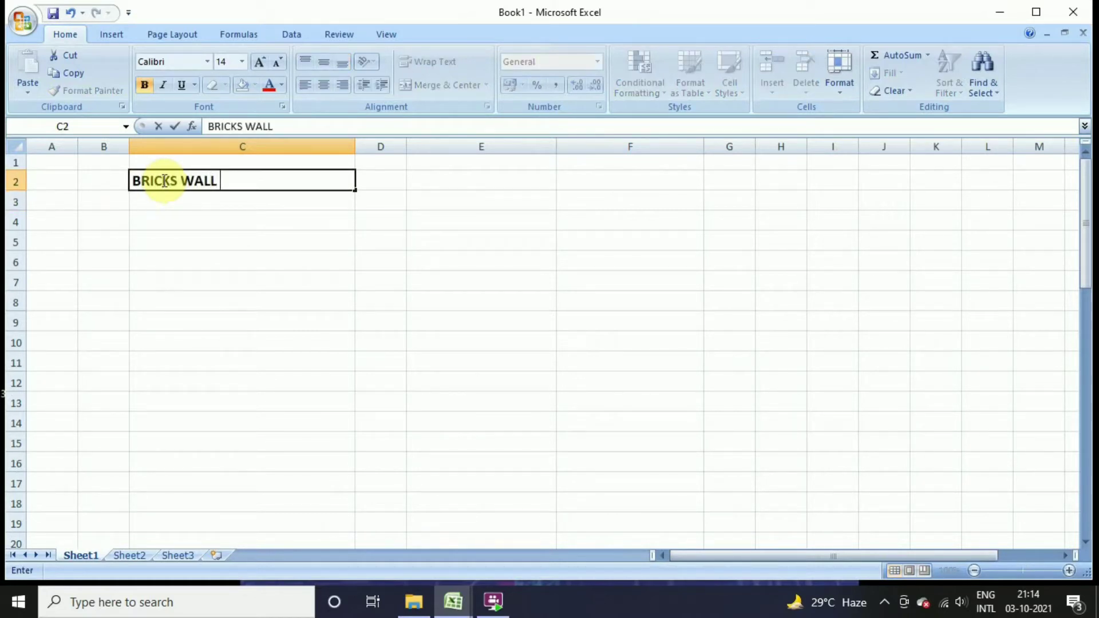
text(CALCU)
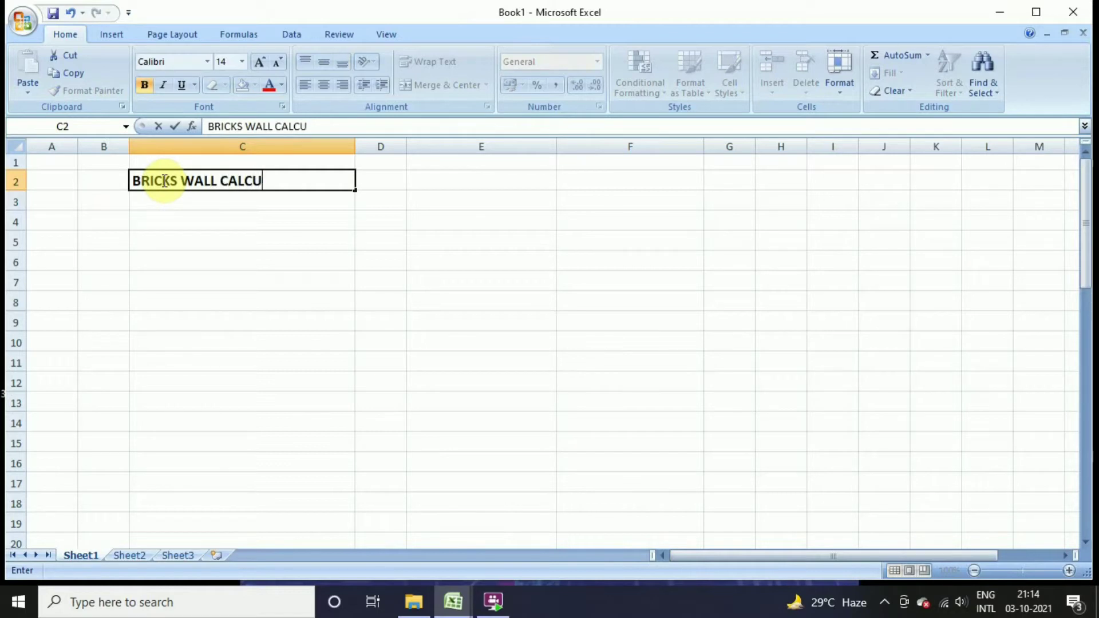
text(LATOR)
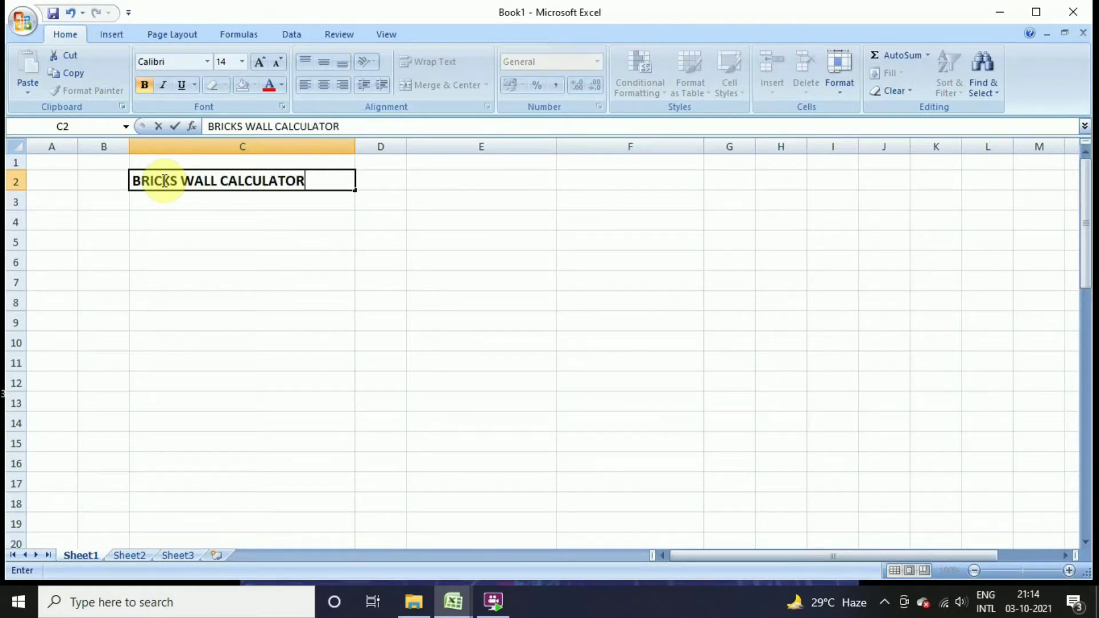
Step: Enter the row labels L, B, H and VOLUME in cells C4 through C7
click(134, 224)
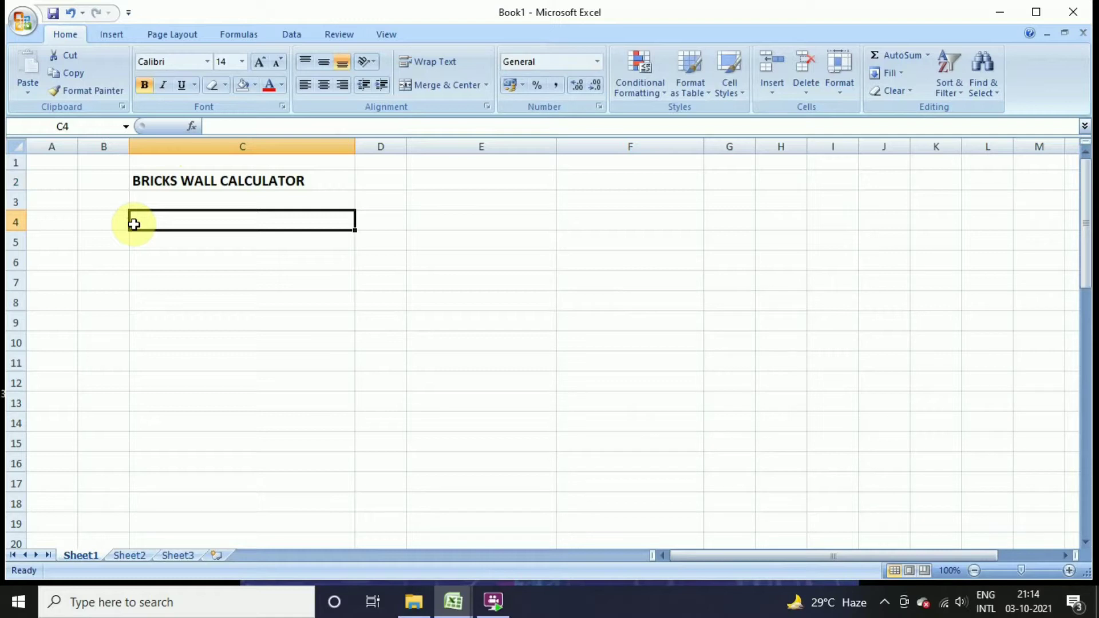
text(L)
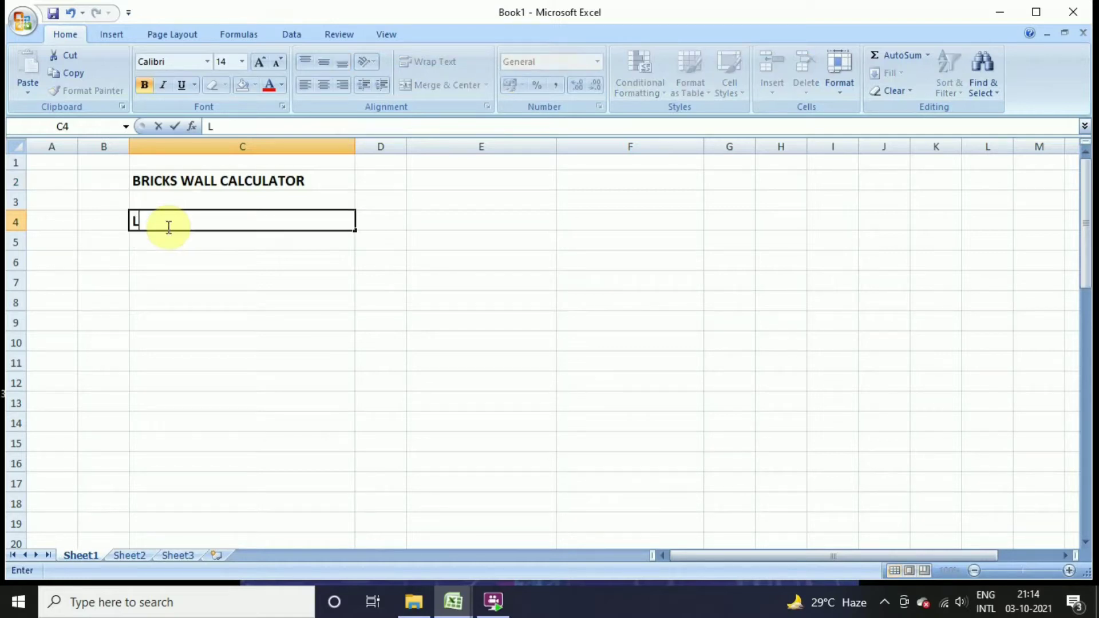
click(154, 245)
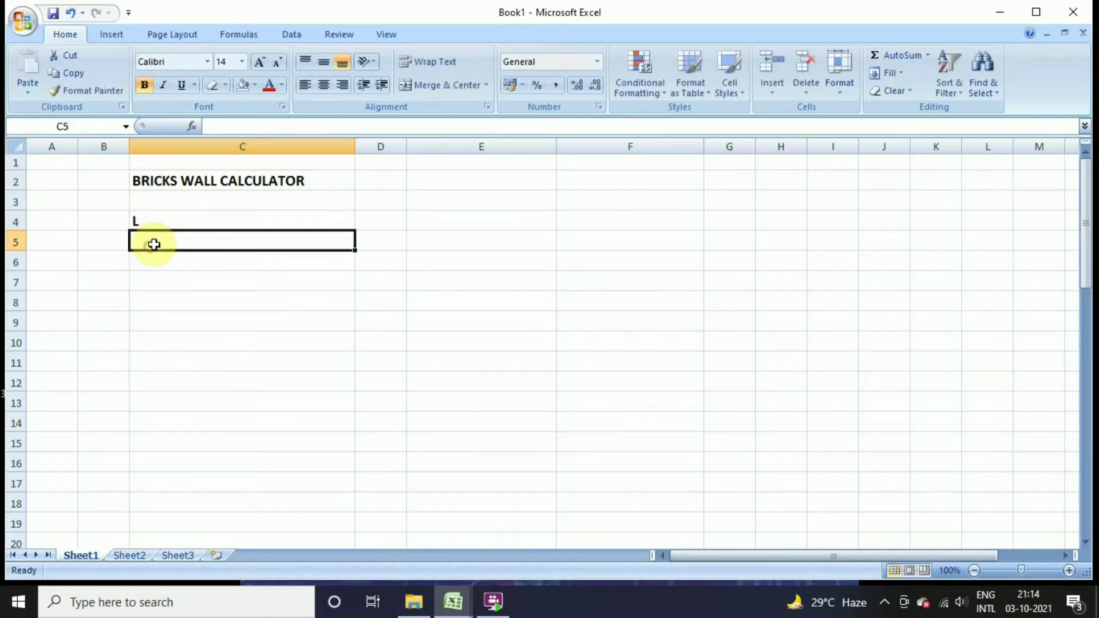
text(B)
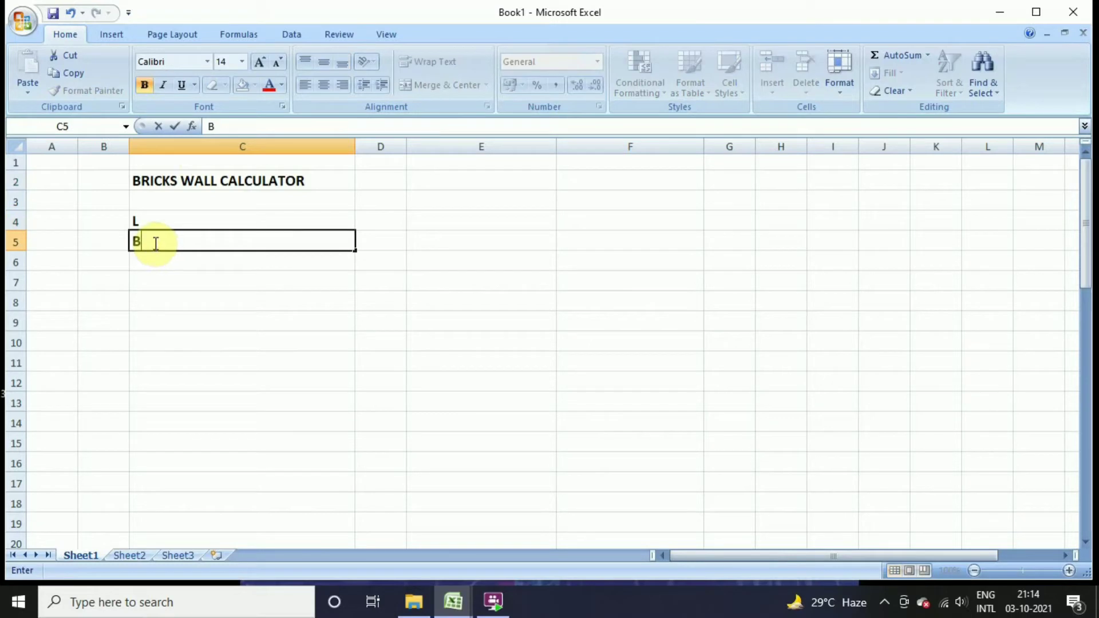
click(166, 274)
click(170, 259)
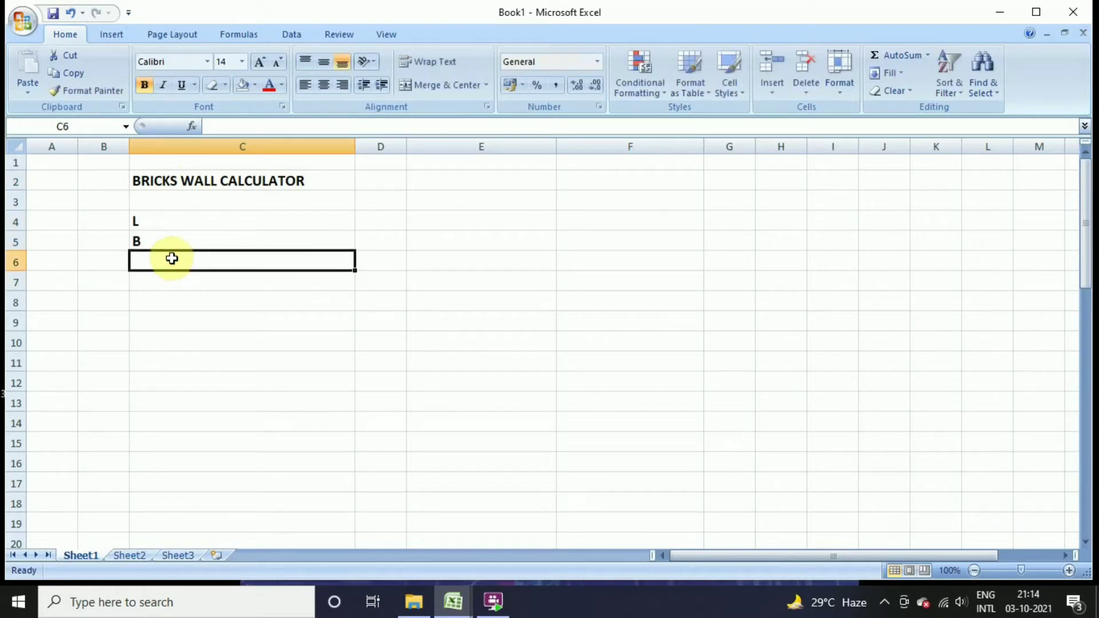
text(H)
click(193, 285)
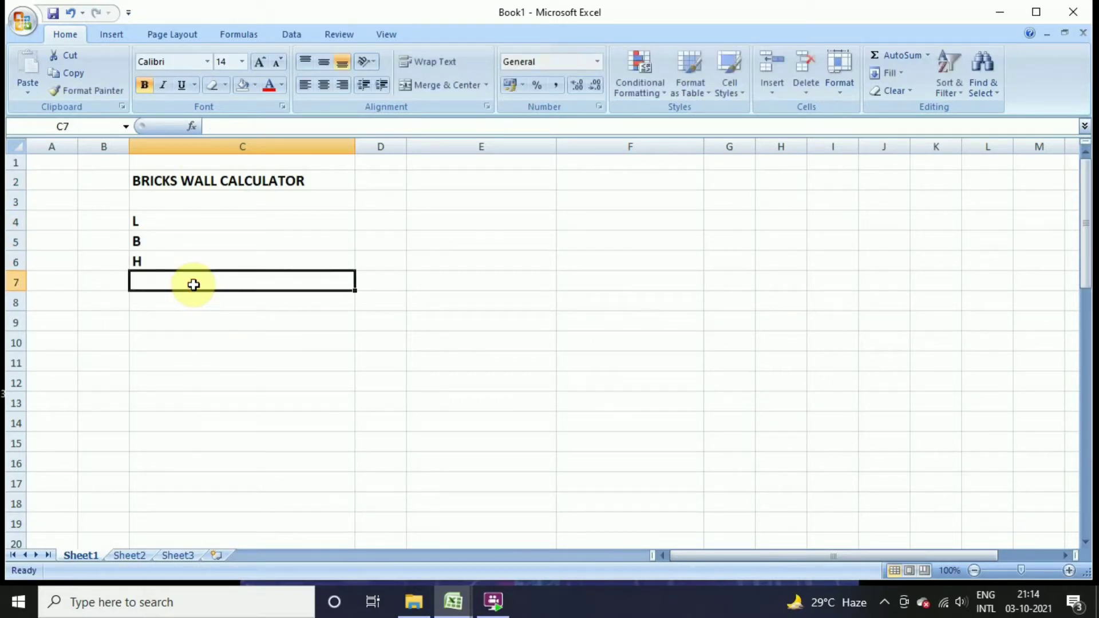
text(VOLUME)
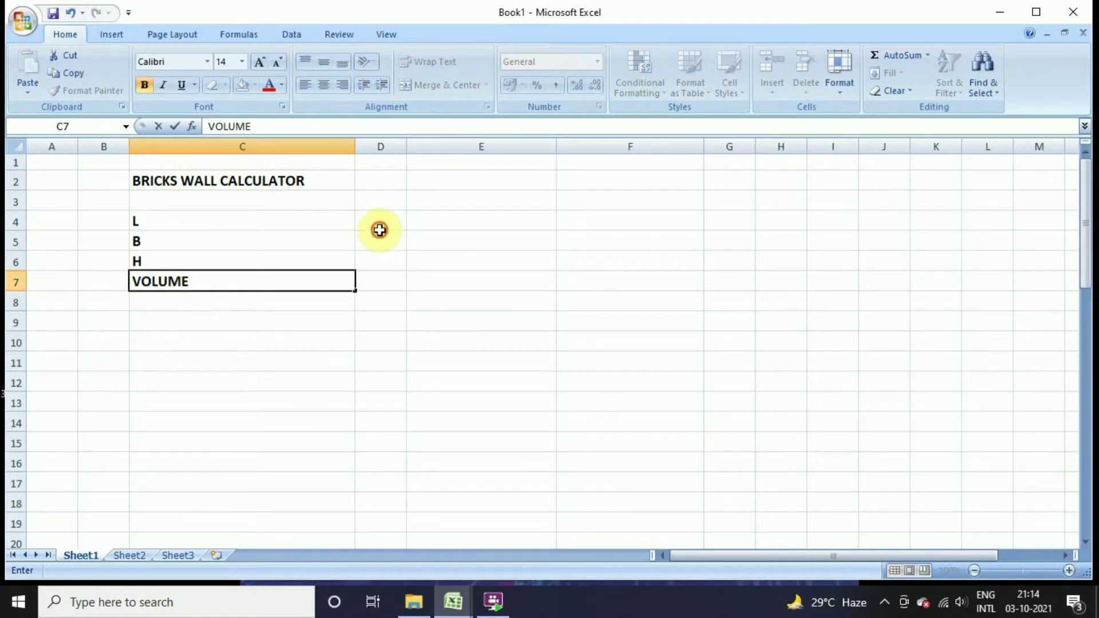
Step: Enter 3, 0.1 and 3 as the L, B and H values in D4:D6, and extend the B label to "B (thickness)"
click(379, 226)
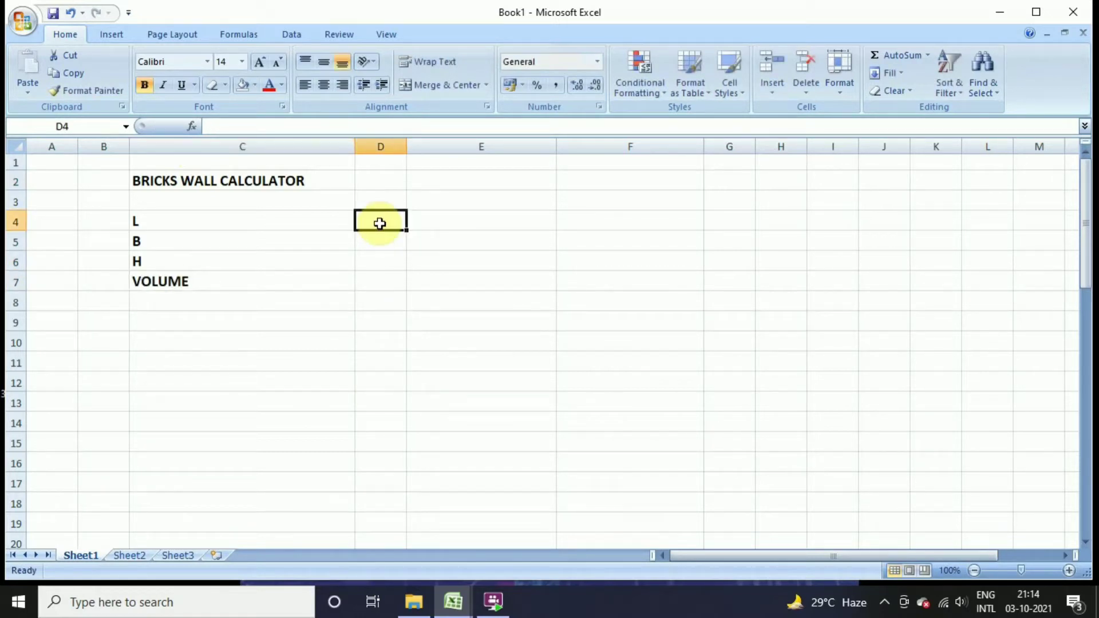
text(3)
click(392, 240)
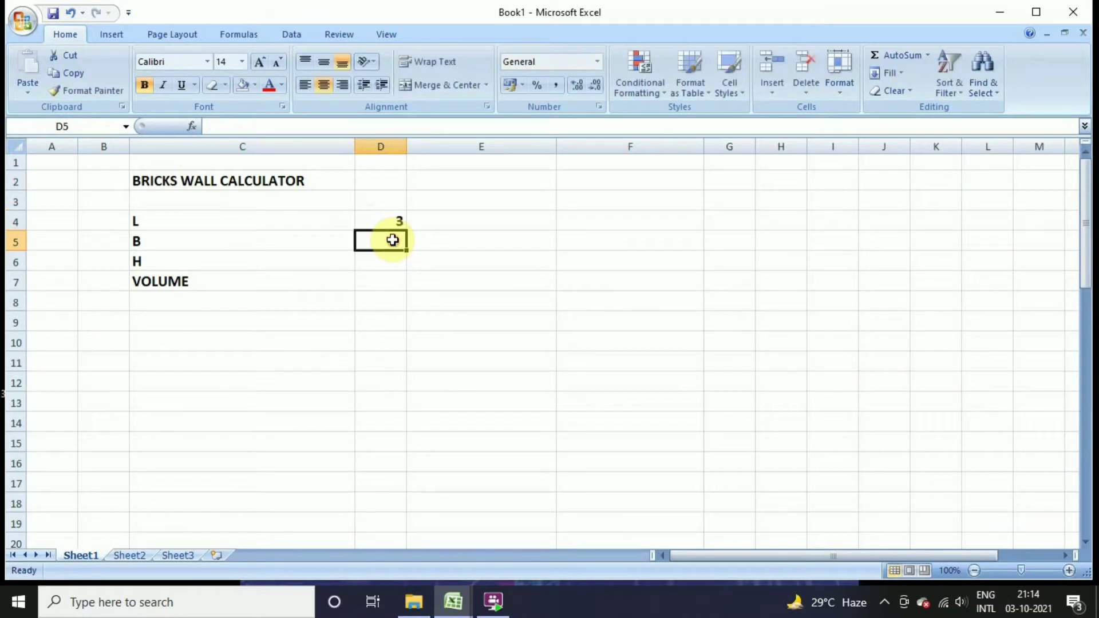
text(.1)
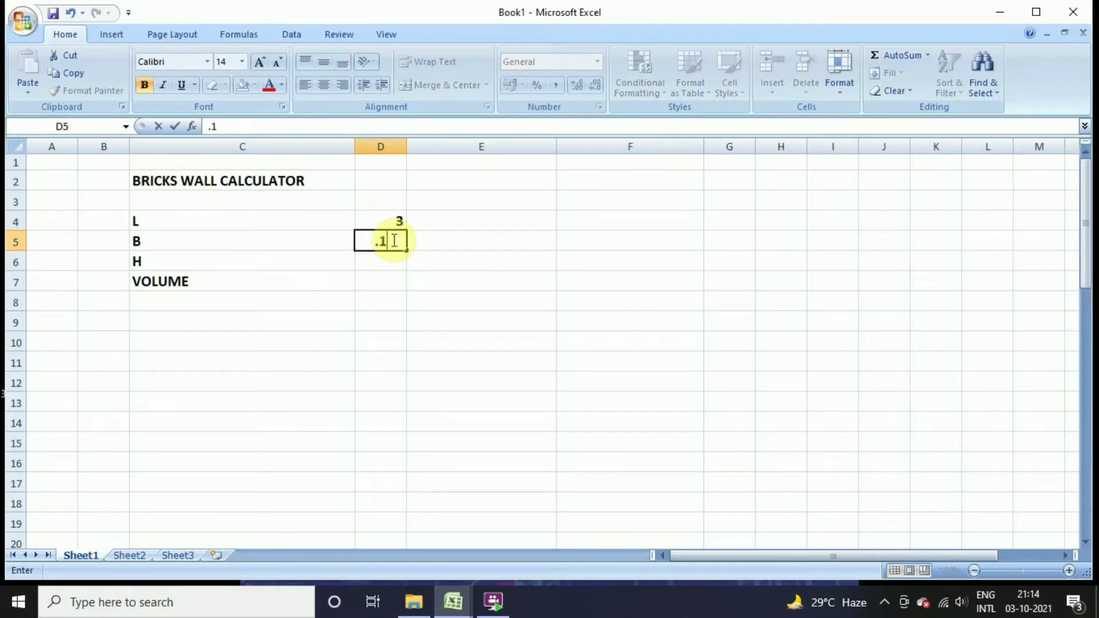
double_click(236, 243)
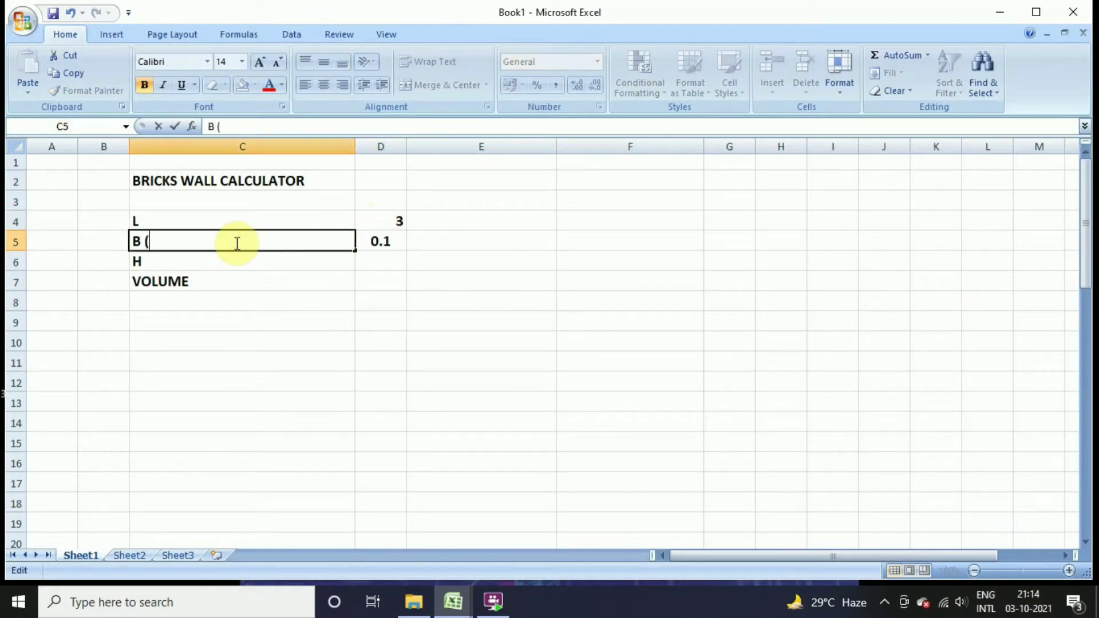
text((thickness)
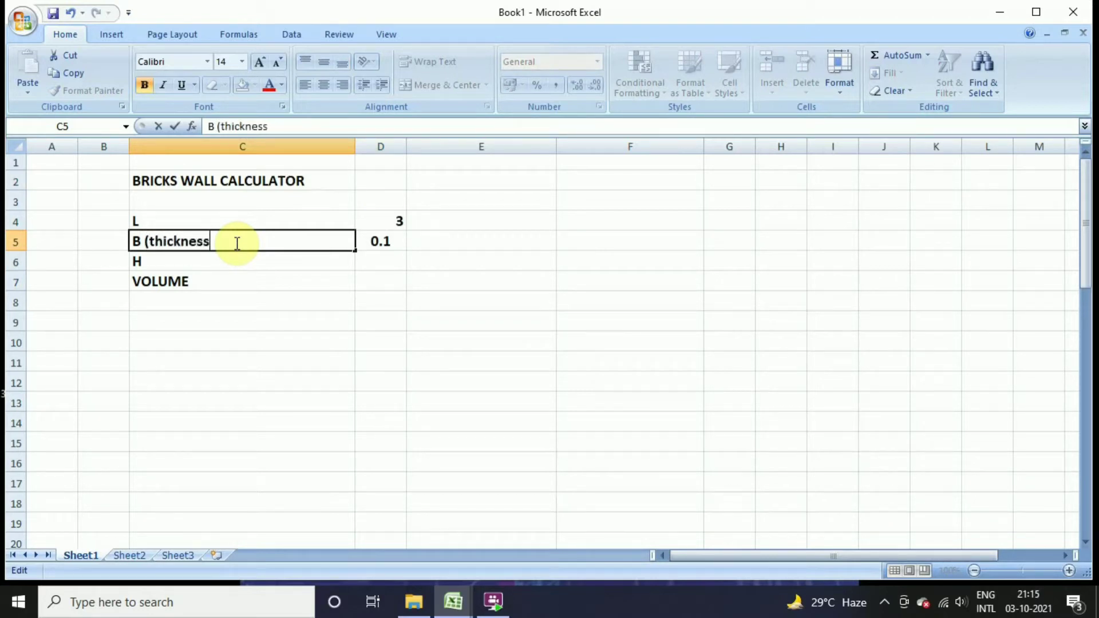
click(366, 265)
text(3)
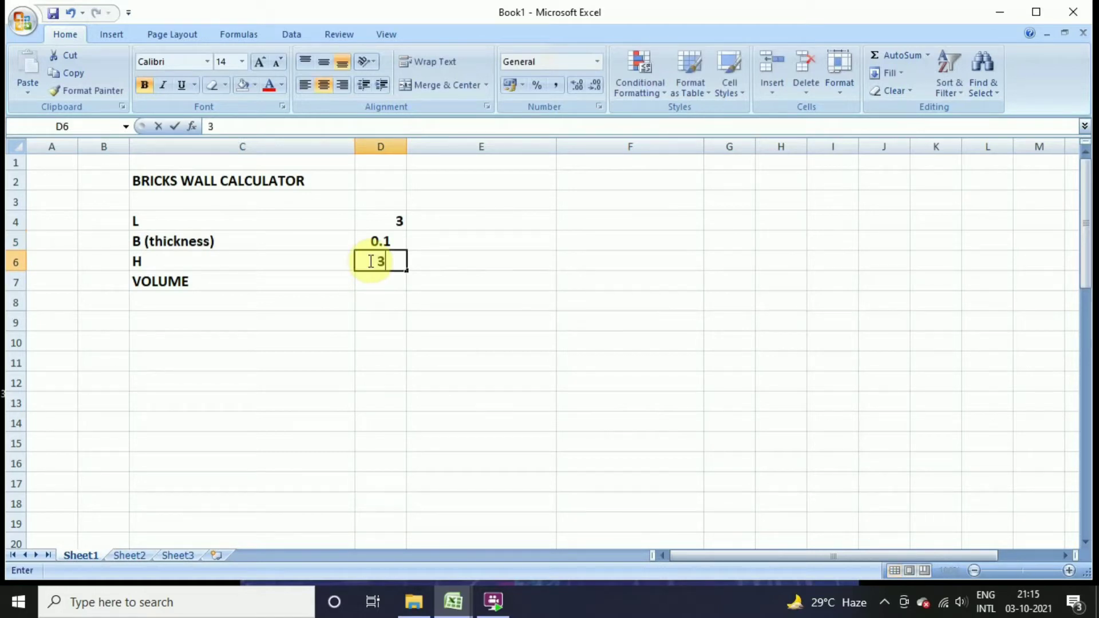
Step: Center the dimension values in D4:D6 horizontally
click(380, 282)
drag(395, 219, 393, 260)
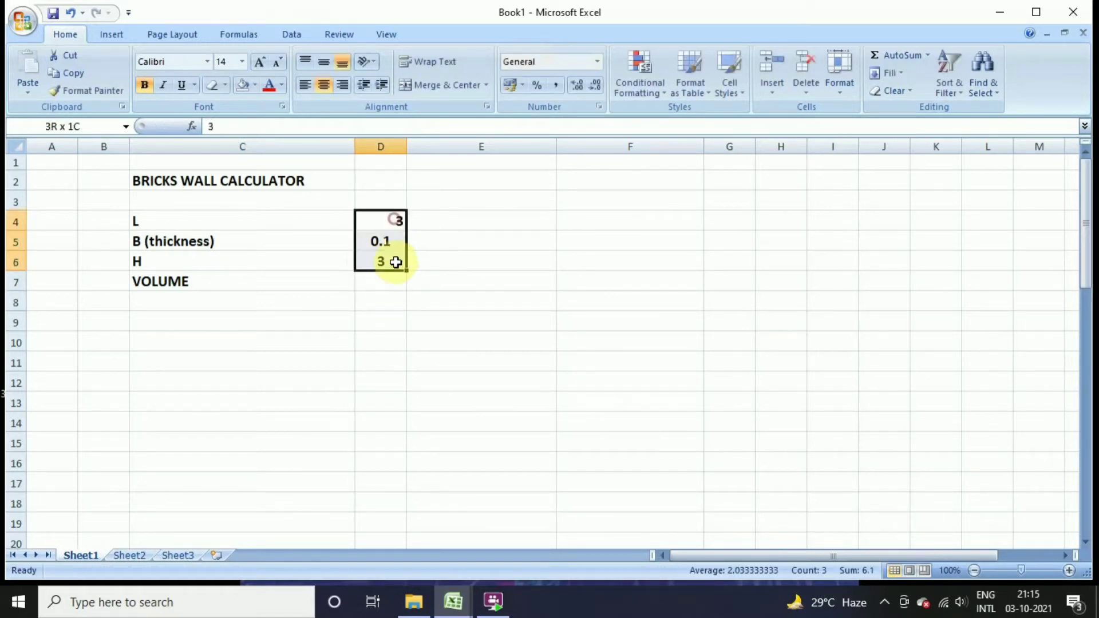
click(324, 85)
Step: Calculate the volume in D7 with the formula =D4*D5*D6
click(372, 283)
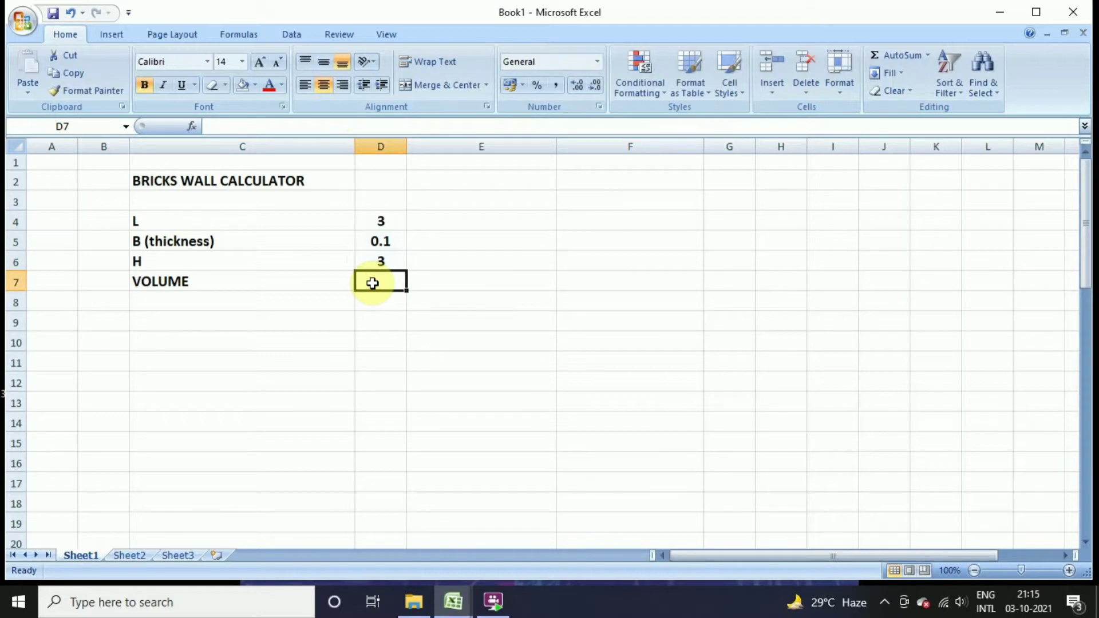
text(=)
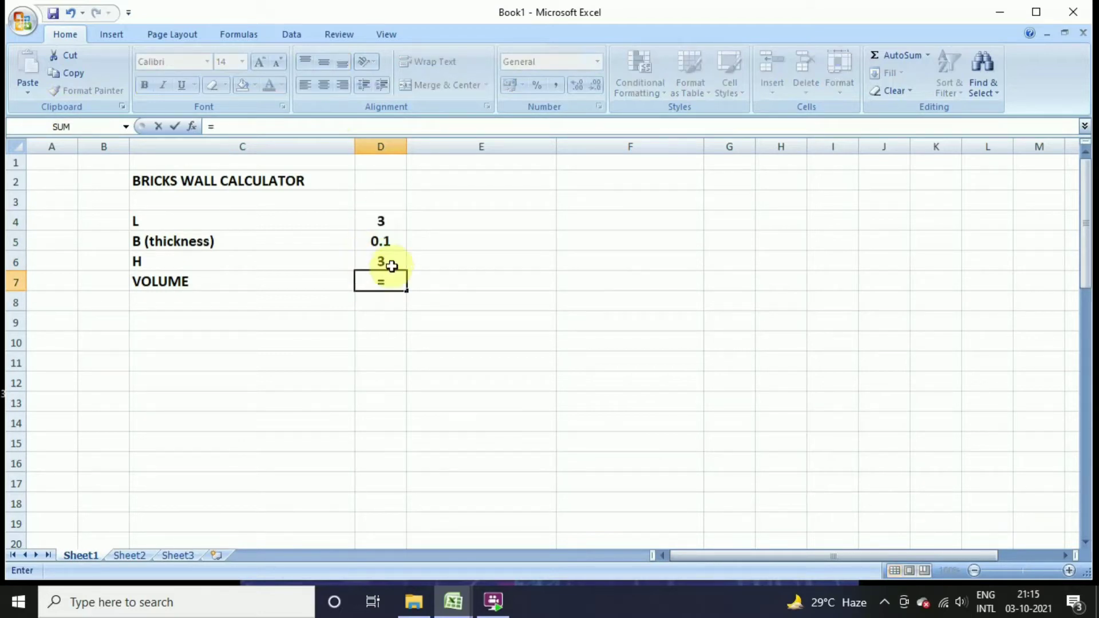
click(395, 221)
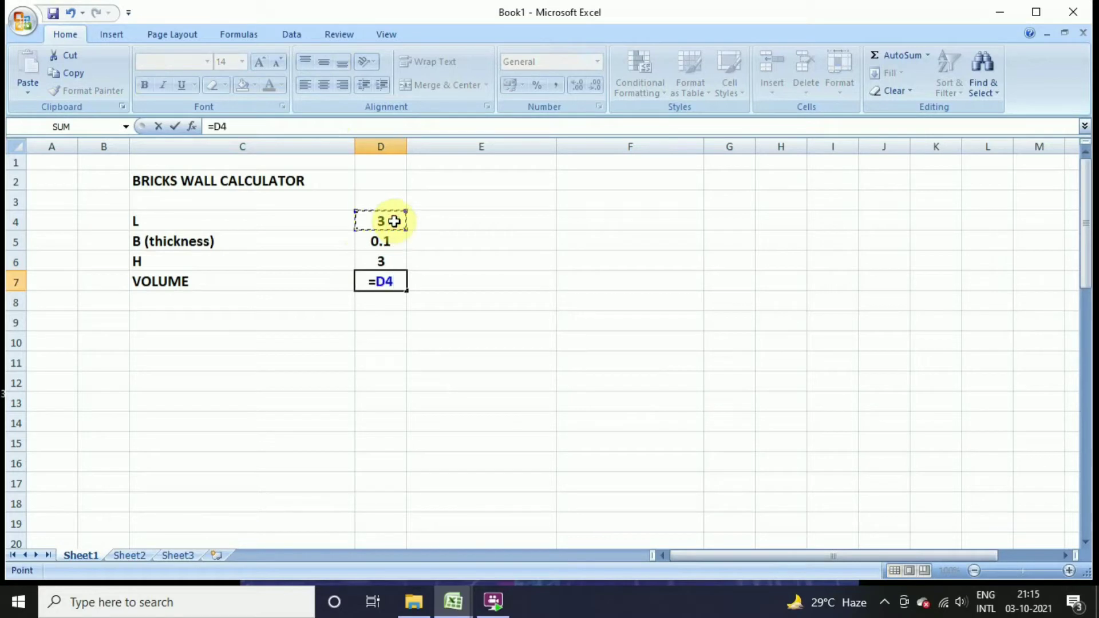
text(*)
click(387, 241)
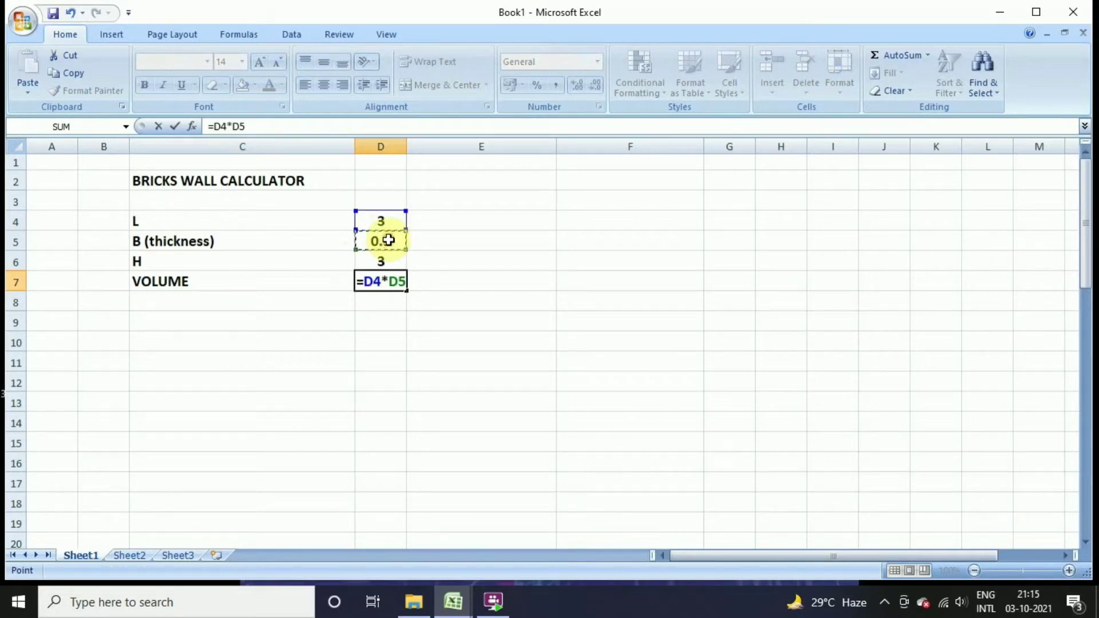
text(*)
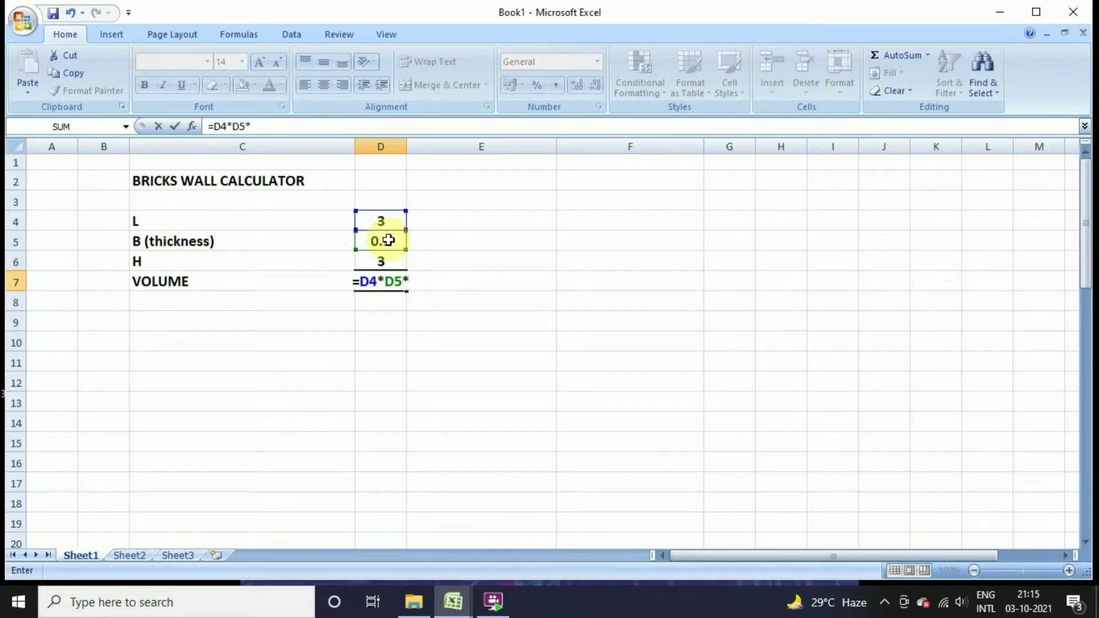
click(400, 262)
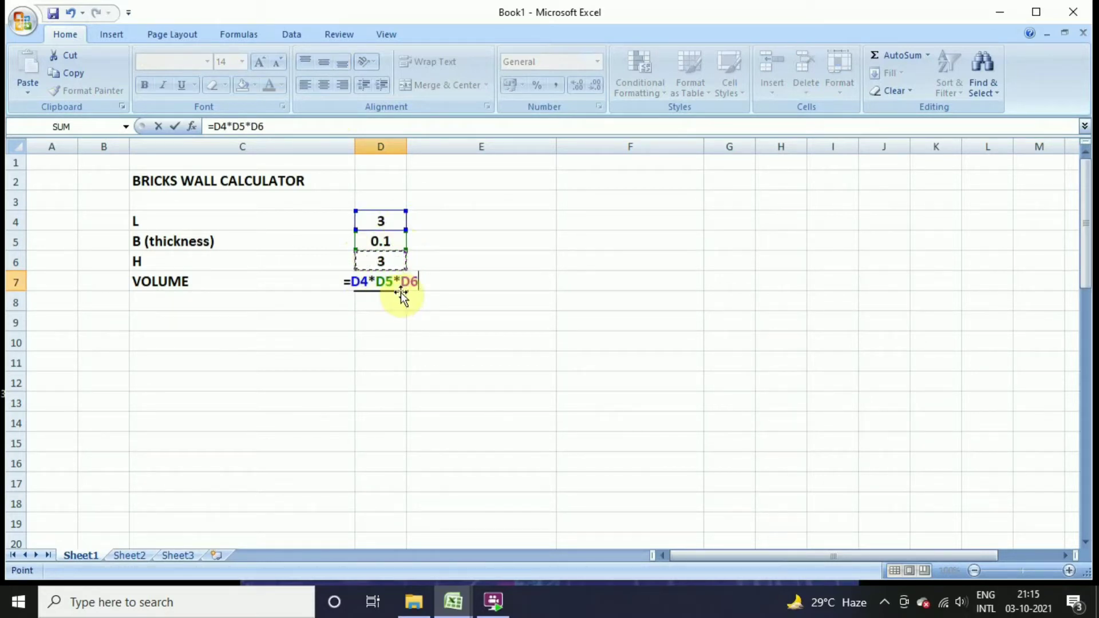
key(Return)
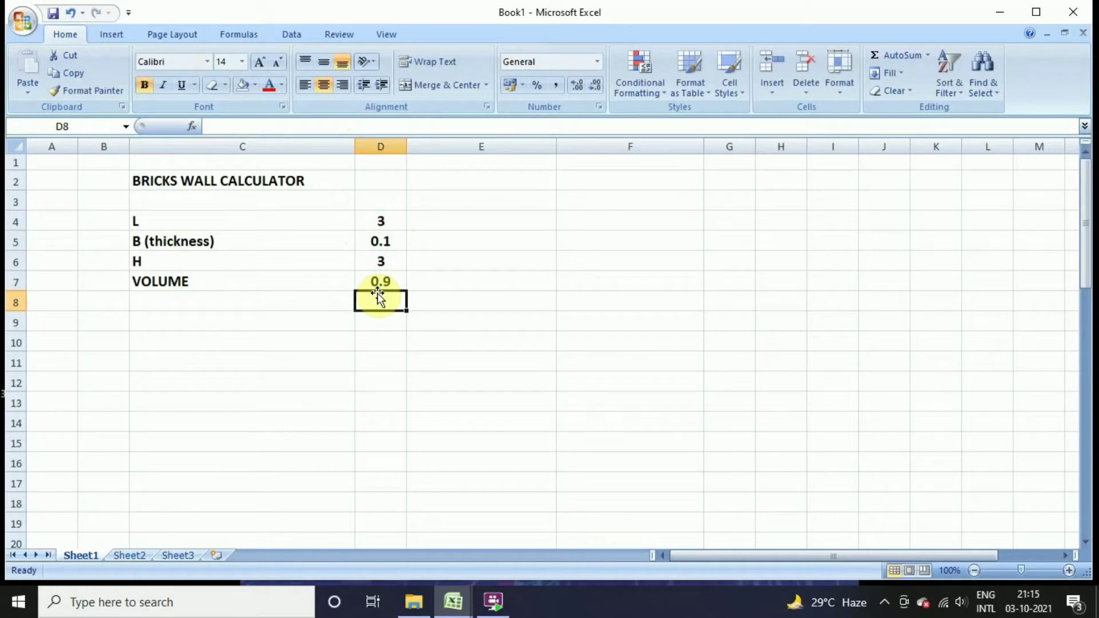
Step: Change the volume label in C7 to VOLUME OF WALL
double_click(272, 281)
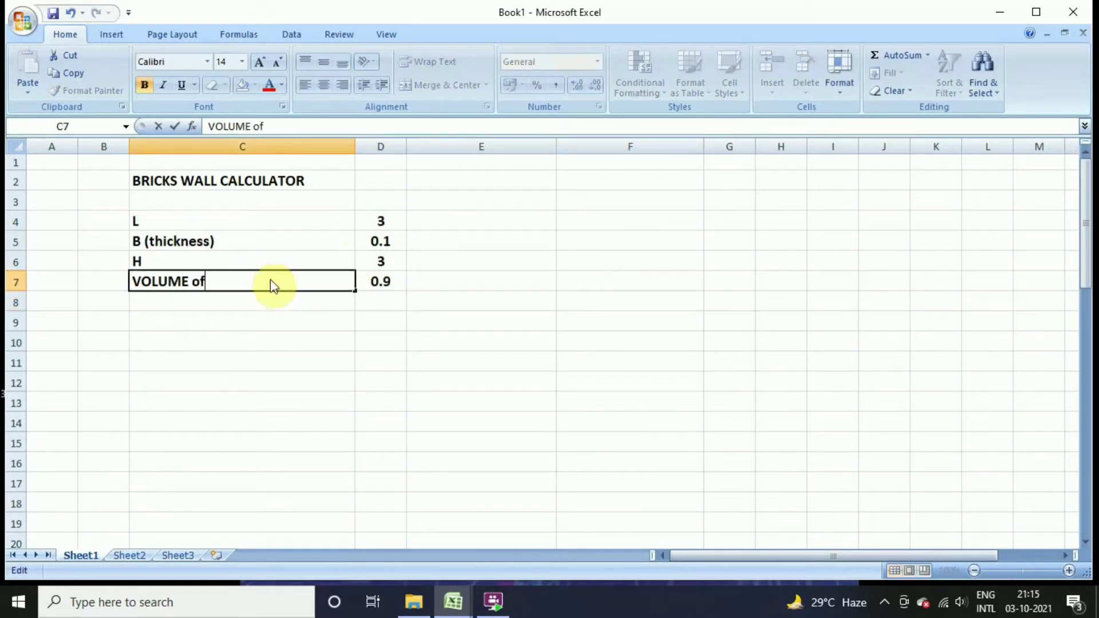
key(BackSpace)
key(BackSpace)
text(OF E)
key(BackSpace)
text(WALL)
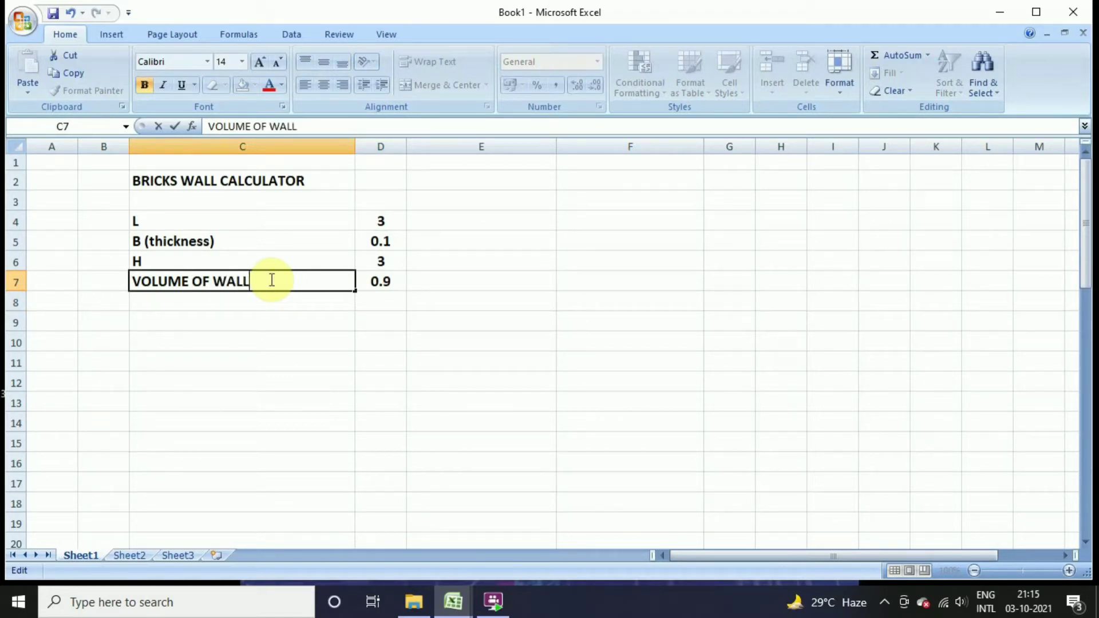
click(284, 319)
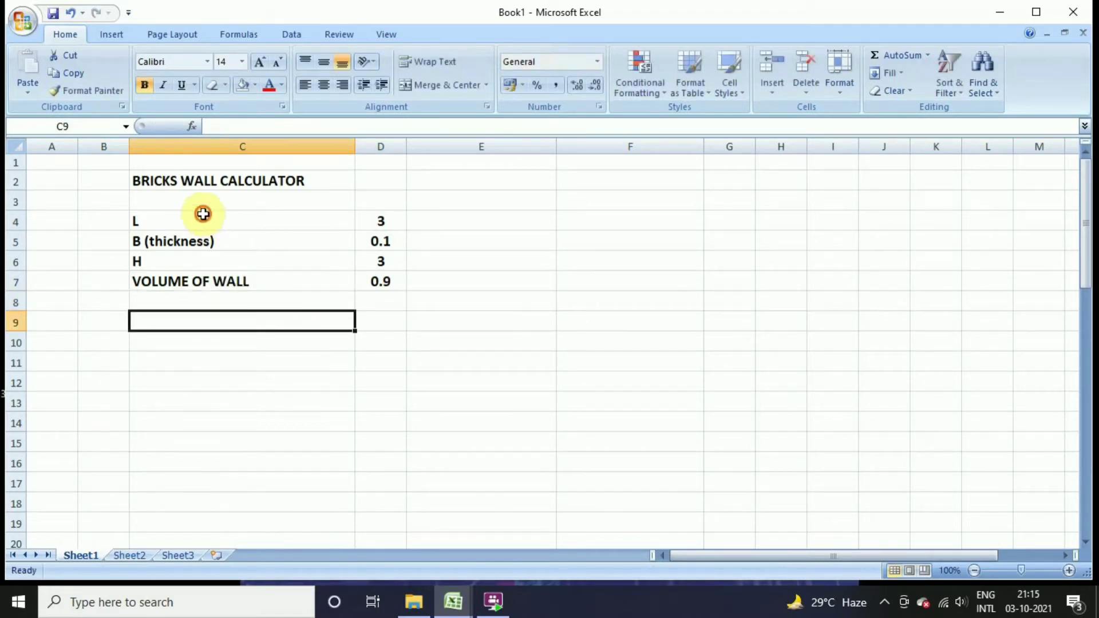
Step: Apply all borders to the wall dimension table in C4:D7
drag(201, 217, 376, 287)
click(224, 84)
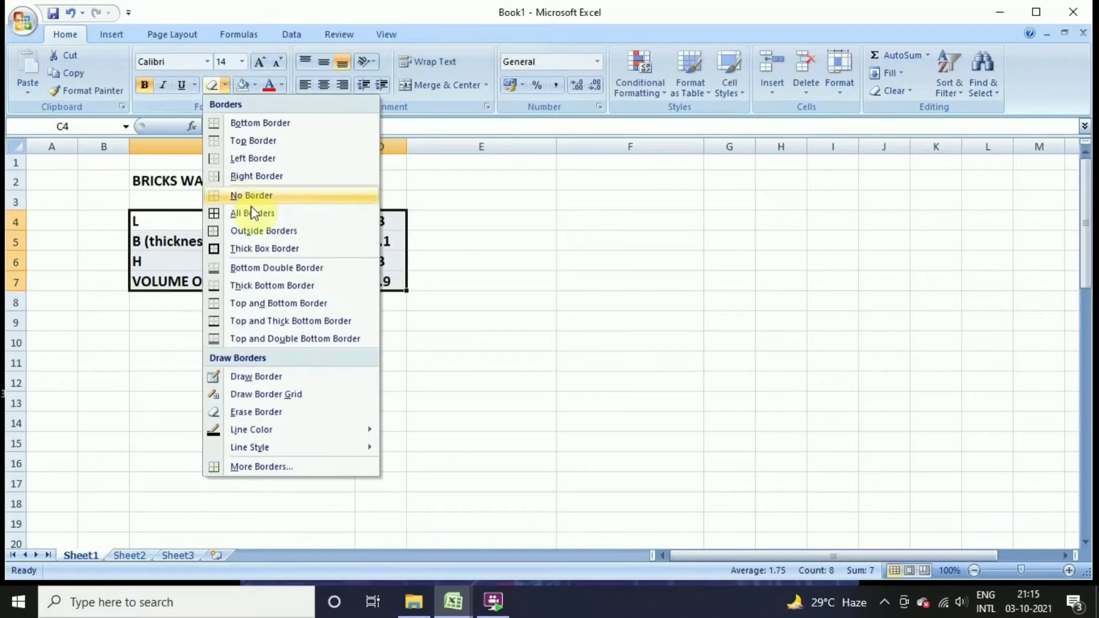
click(246, 214)
click(334, 360)
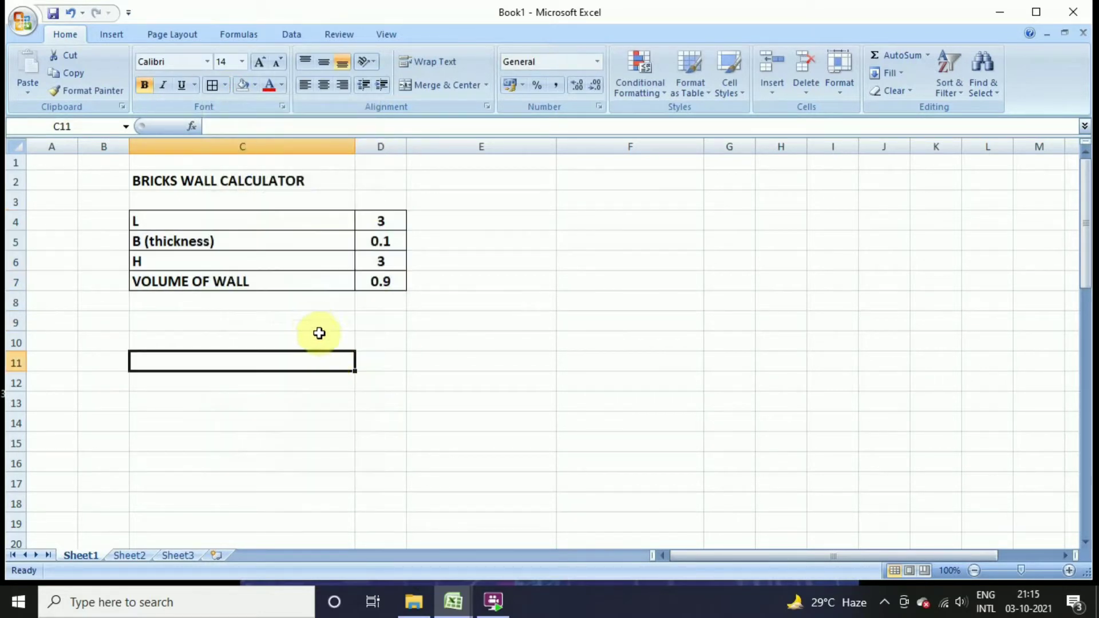
Step: Enter the heading BRICK SIZE WITHOUT MORTAR in cell C9, below the wall table
key(Up)
key(Up)
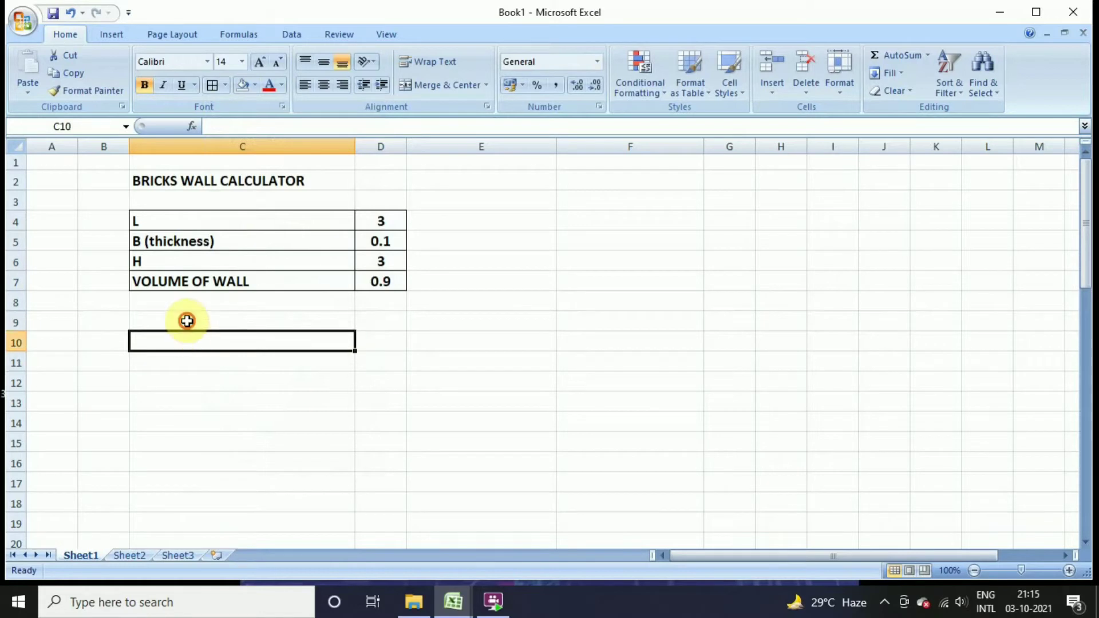
text(BRIC)
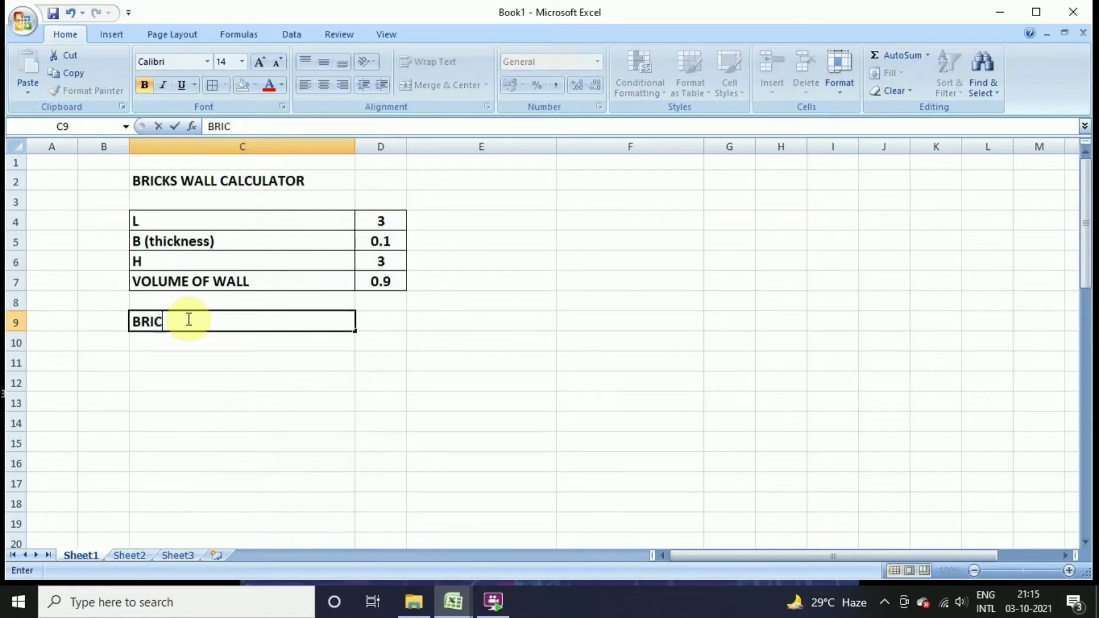
text(K SIZE)
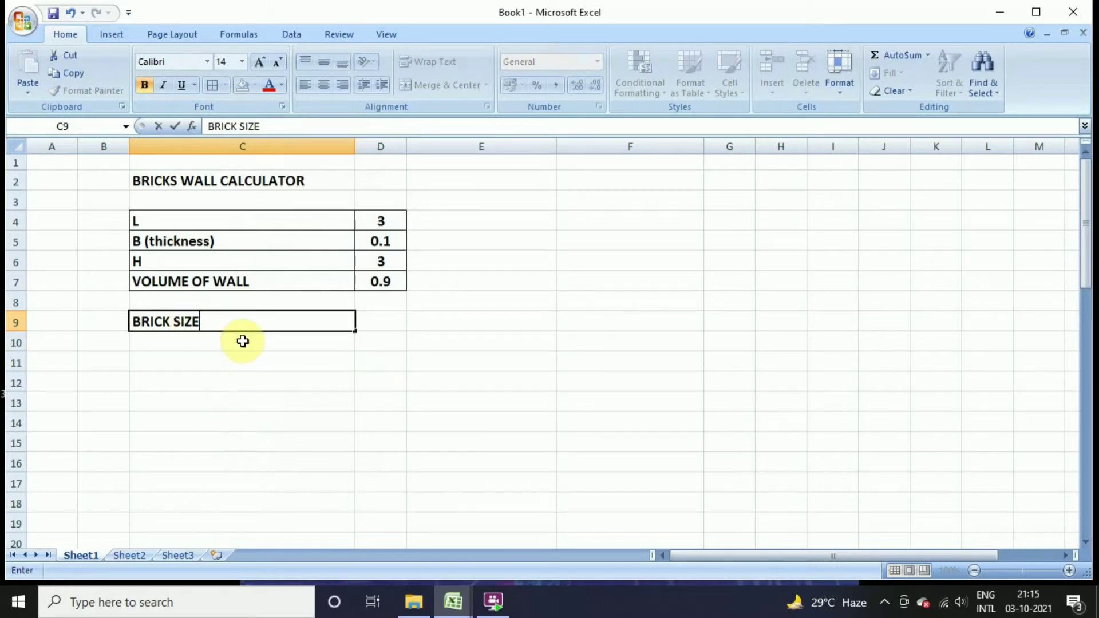
text( WITHOUT M)
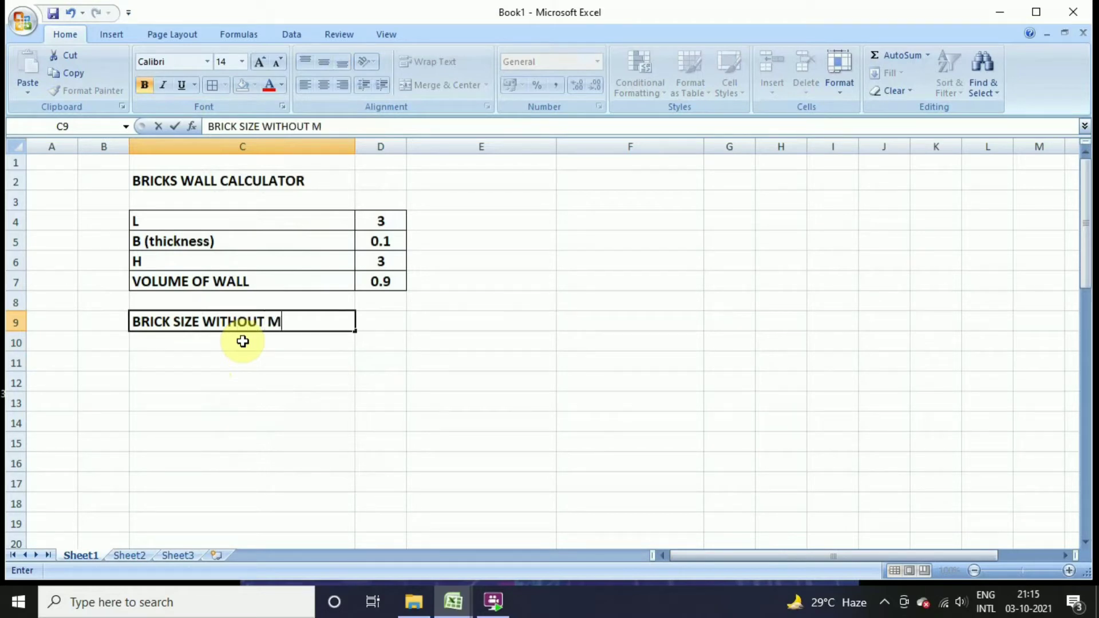
text(ORTAR)
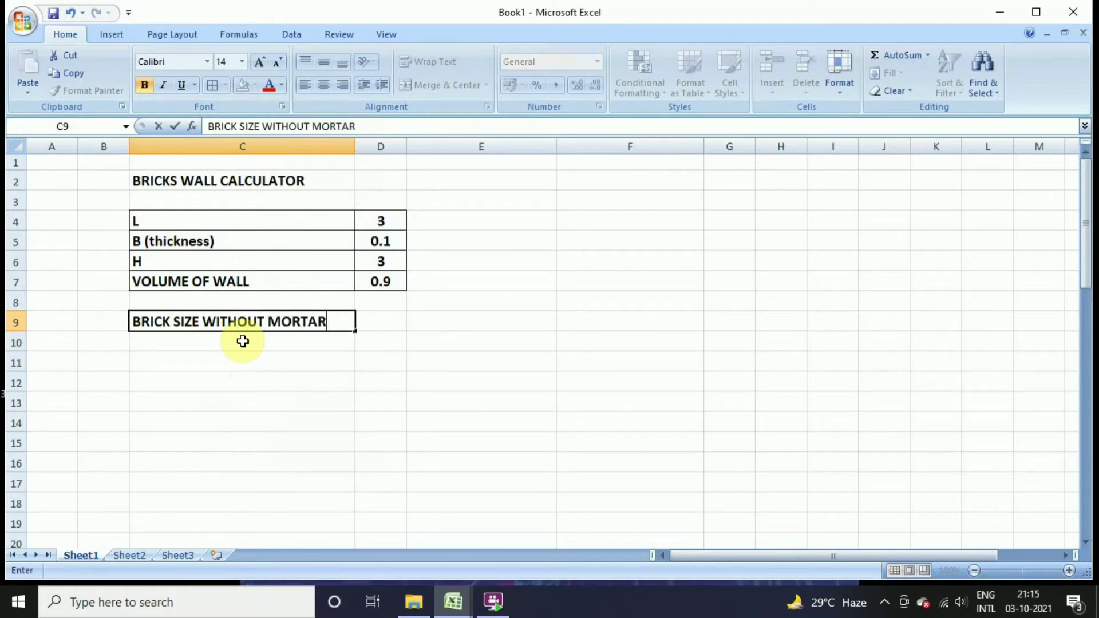
Step: Enter the brick dimensions 0.23, 0.1 and 0.075 in cells C10, D10 and E10
click(243, 342)
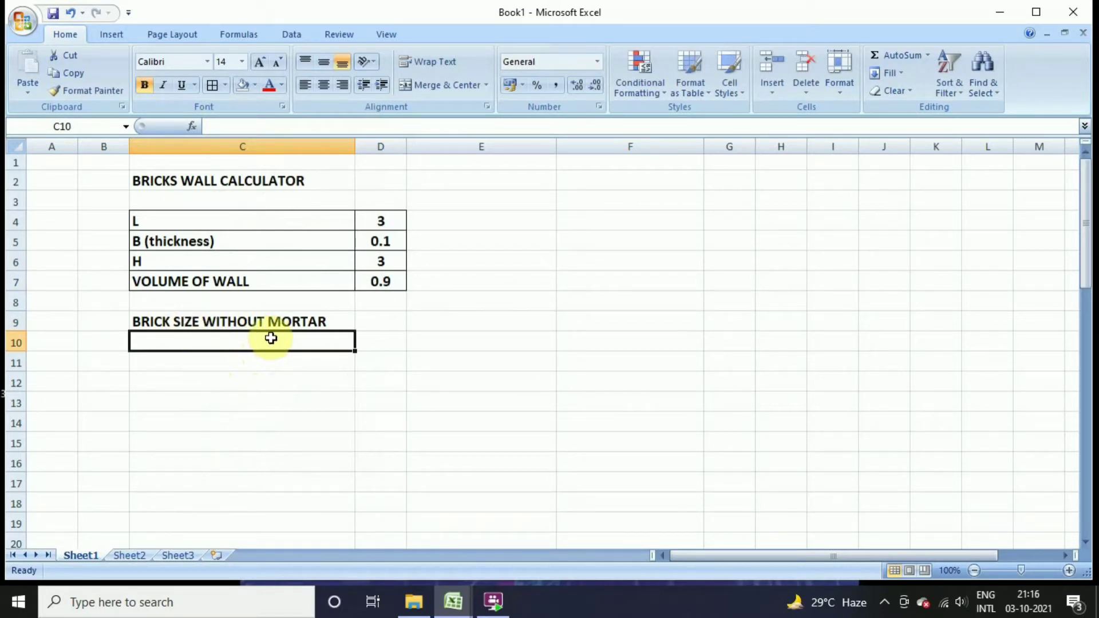
text(.23)
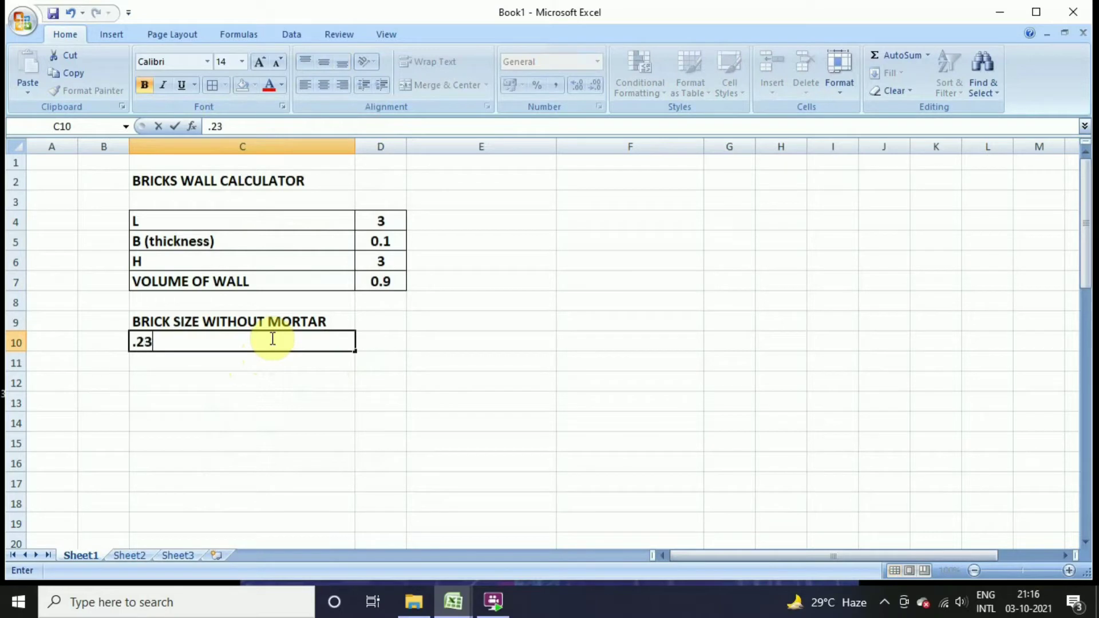
click(324, 385)
click(376, 344)
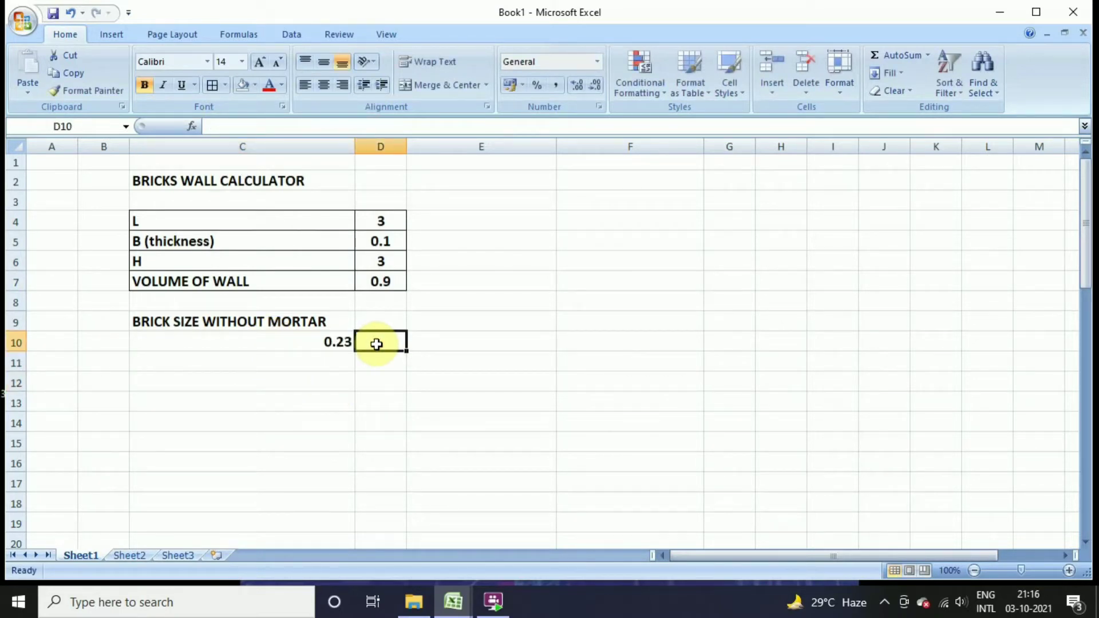
text(.1)
click(443, 341)
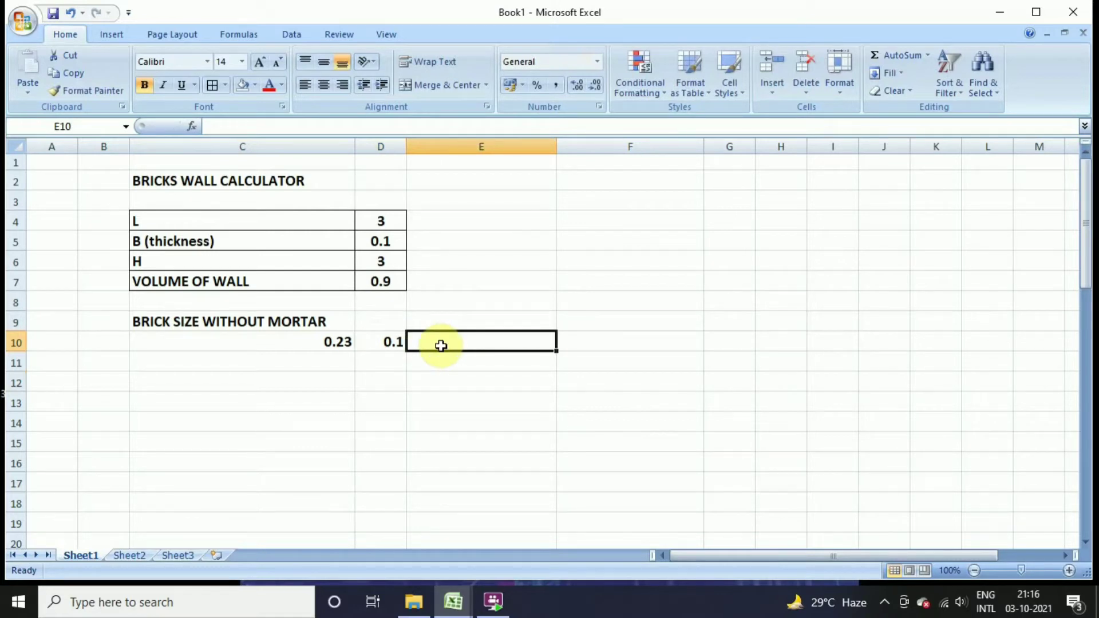
text(.075)
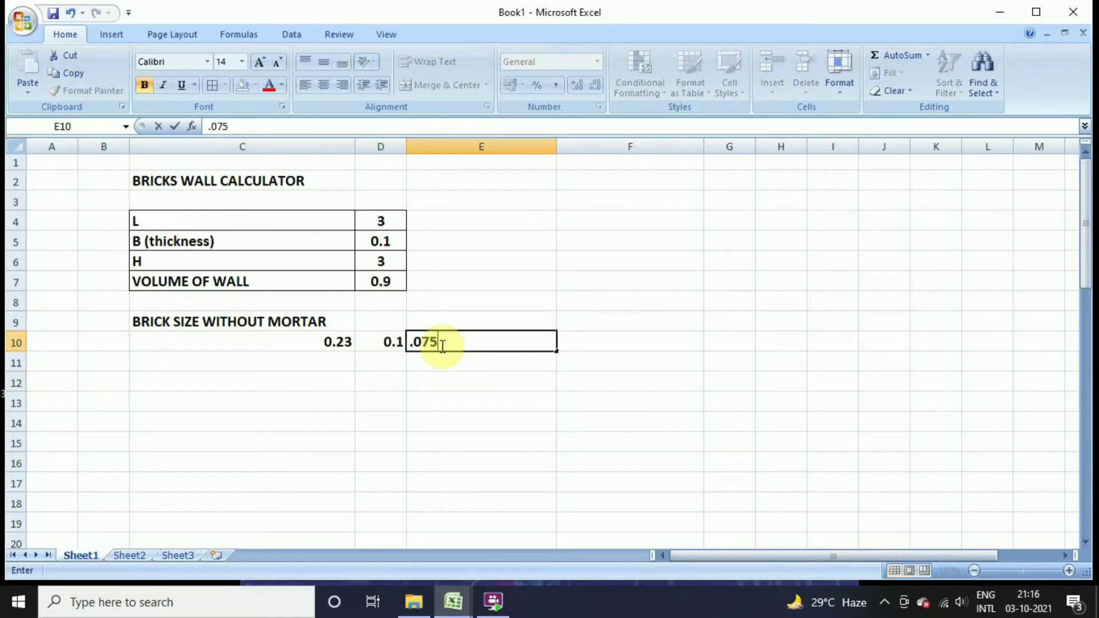
click(427, 388)
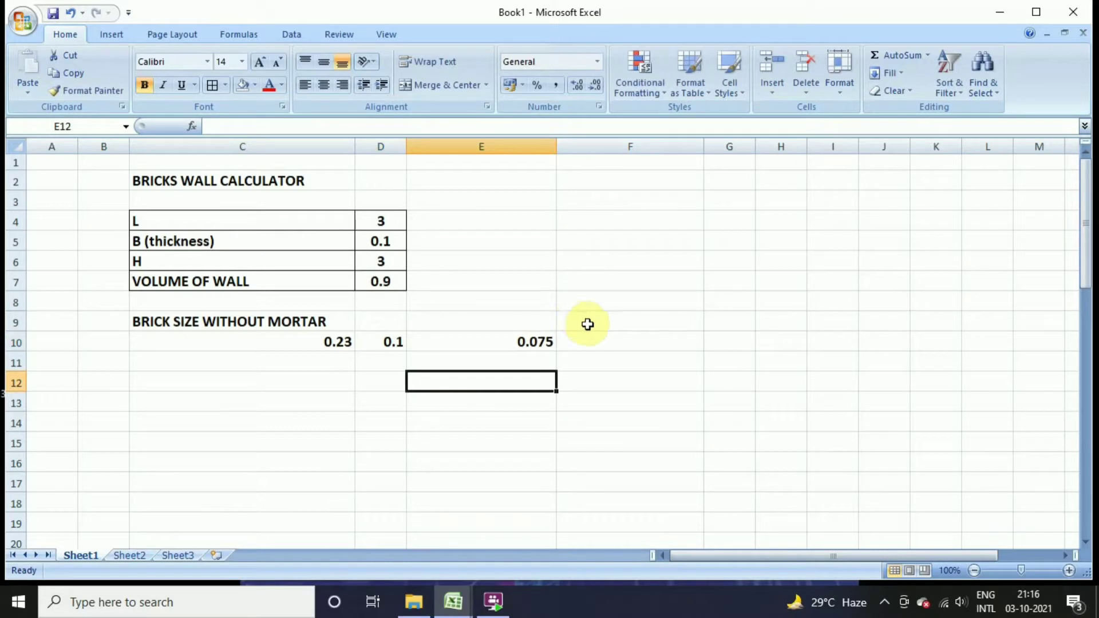
Step: Add the column heading VOLUME in cell F9, in the brick size heading row
click(609, 318)
text(VO)
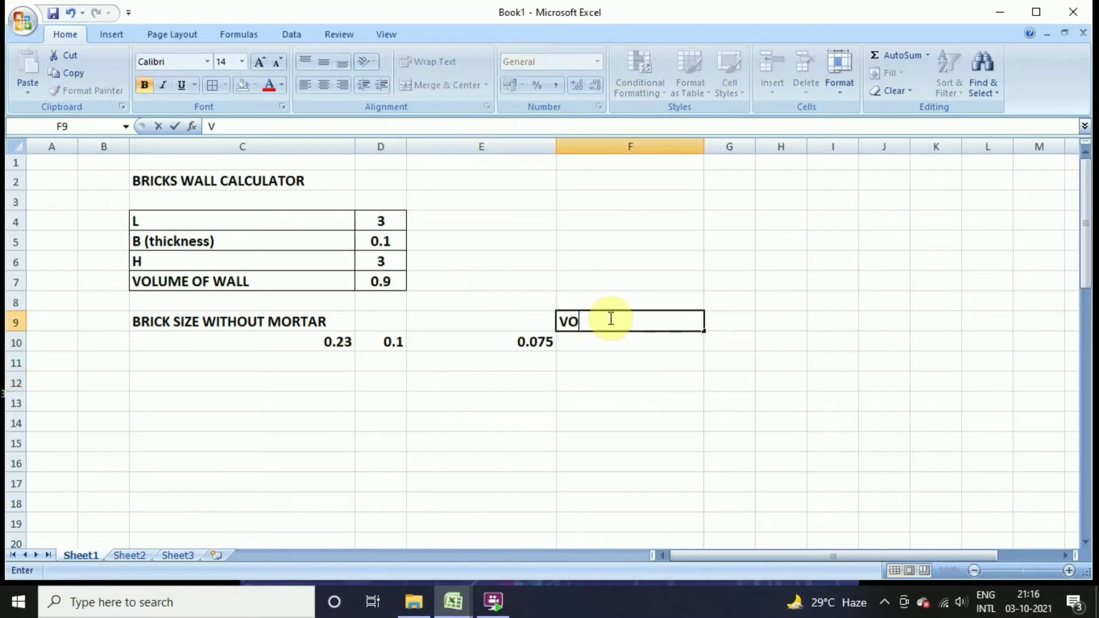
text(LUME)
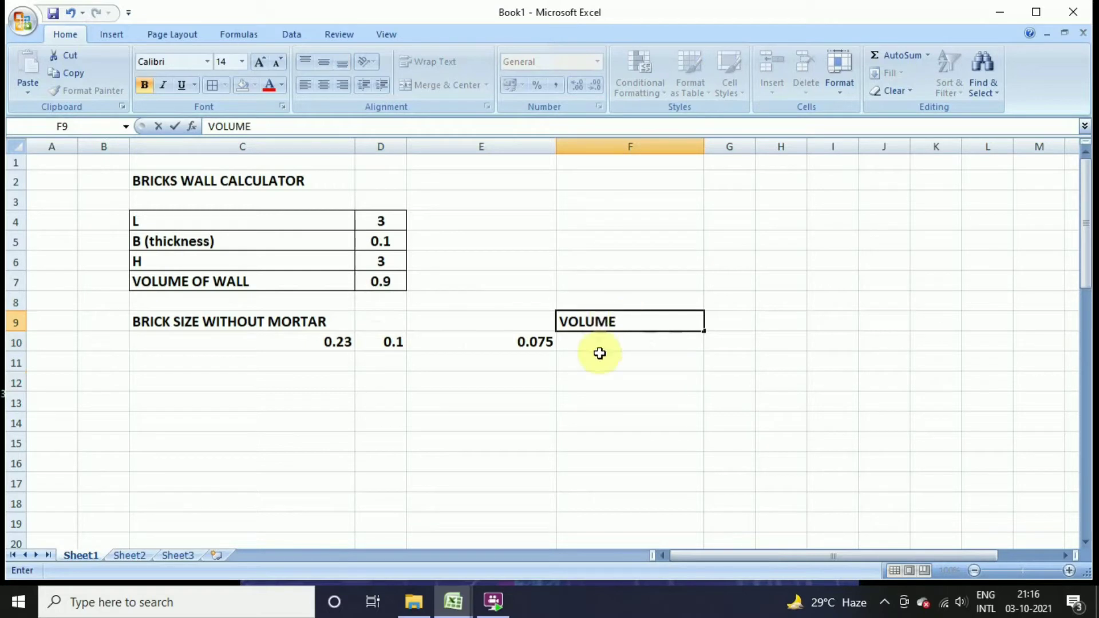
Step: Calculate the brick volume in F10 with the formula =C10*D10*E10
click(600, 344)
text(=)
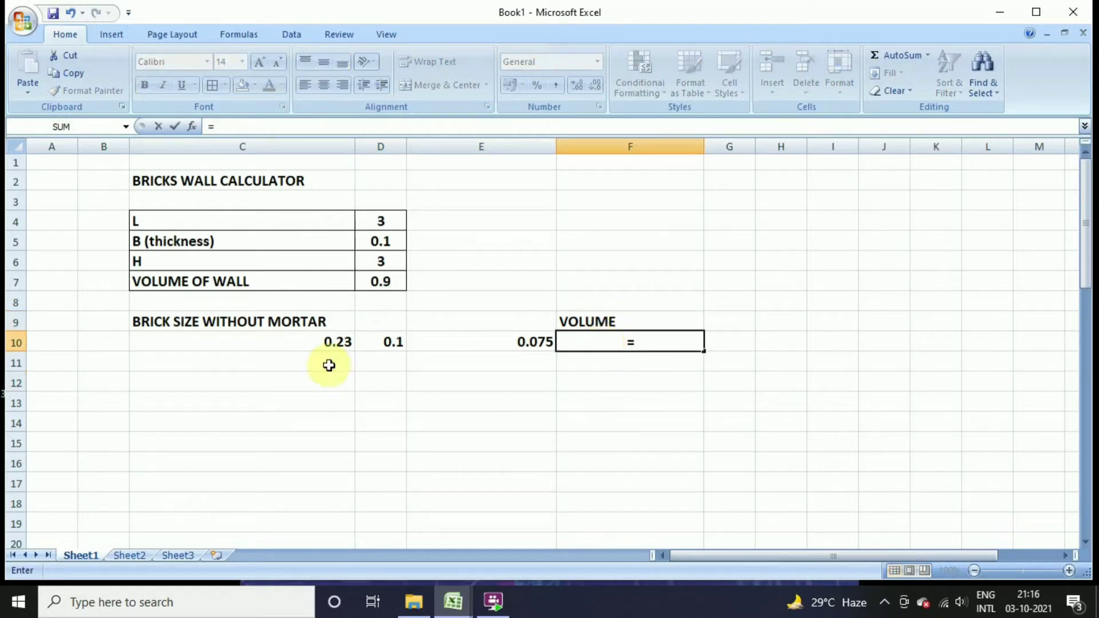
click(324, 344)
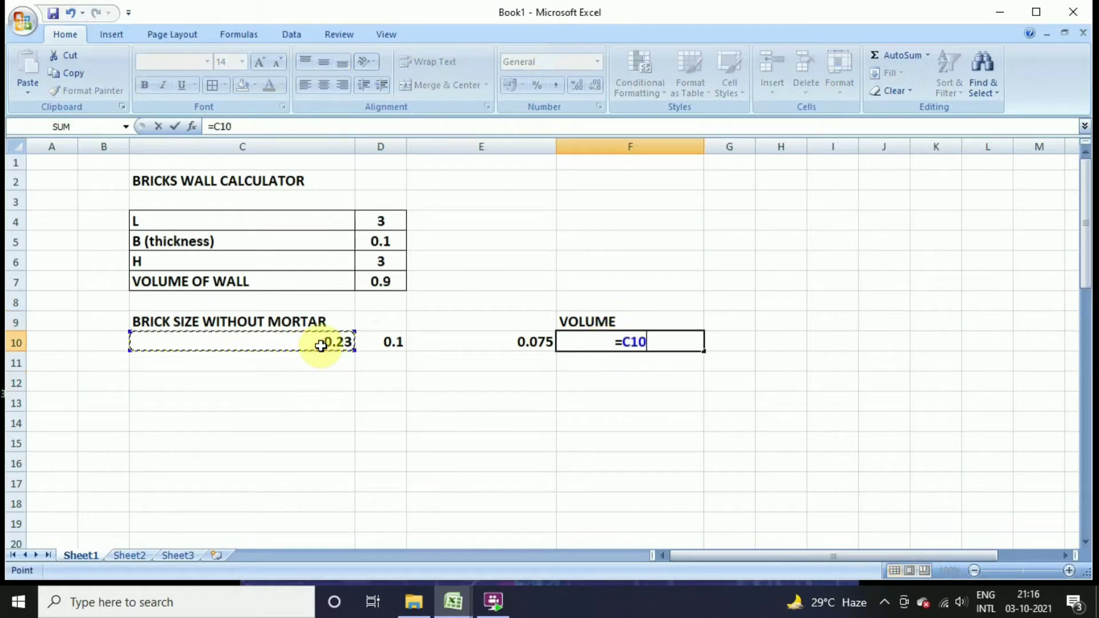
text(*)
click(376, 341)
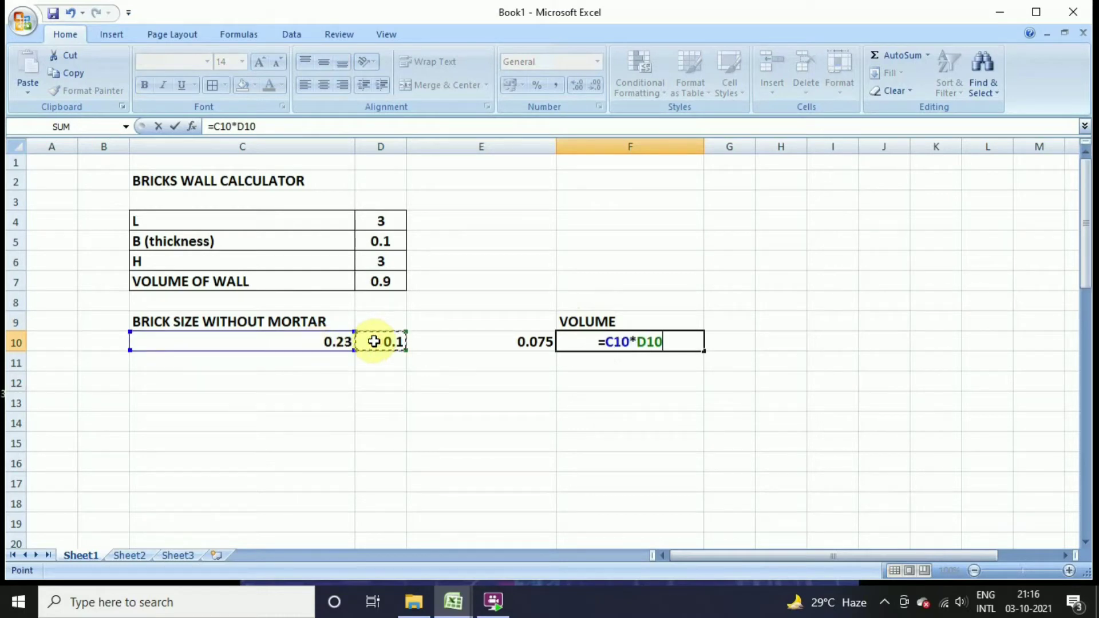
text(*)
click(429, 342)
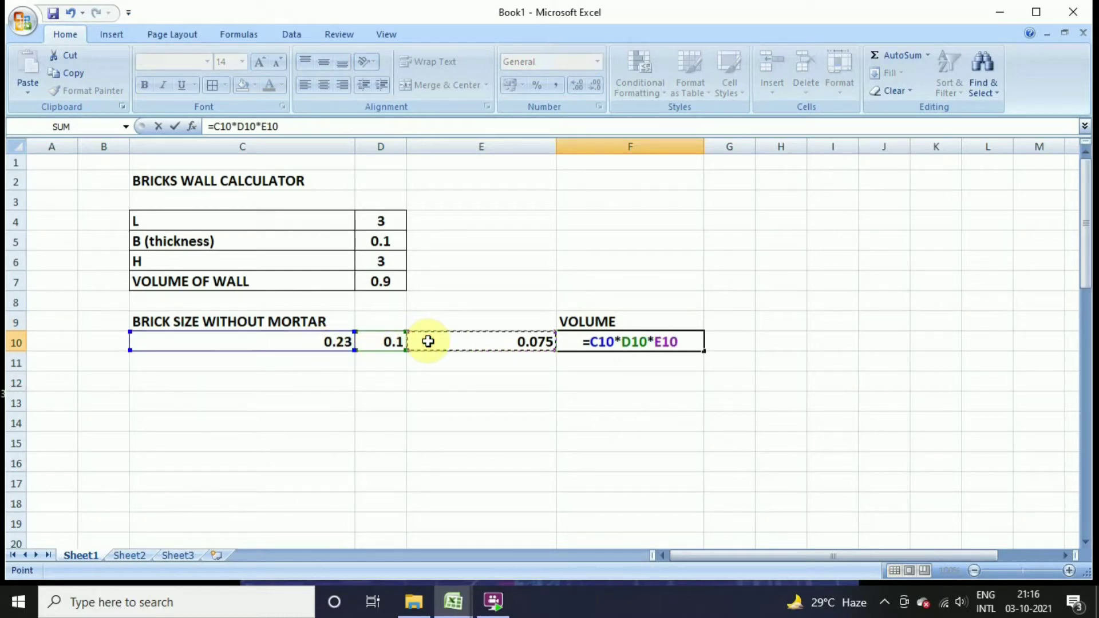
key(Return)
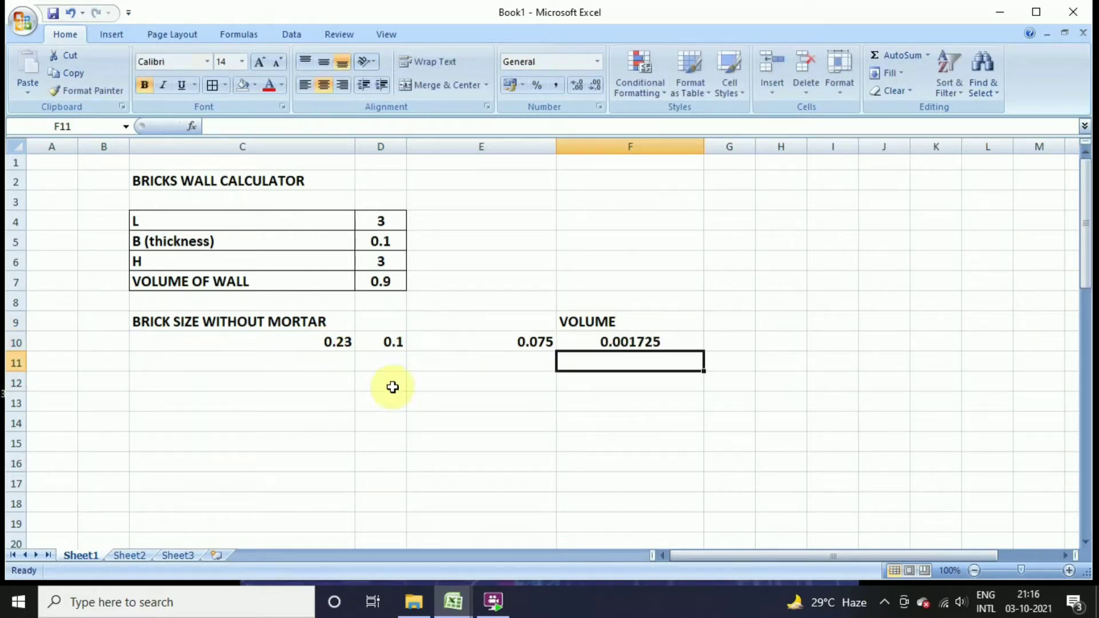
Step: Center the VOLUME heading in cell F9
click(596, 321)
click(324, 86)
click(482, 422)
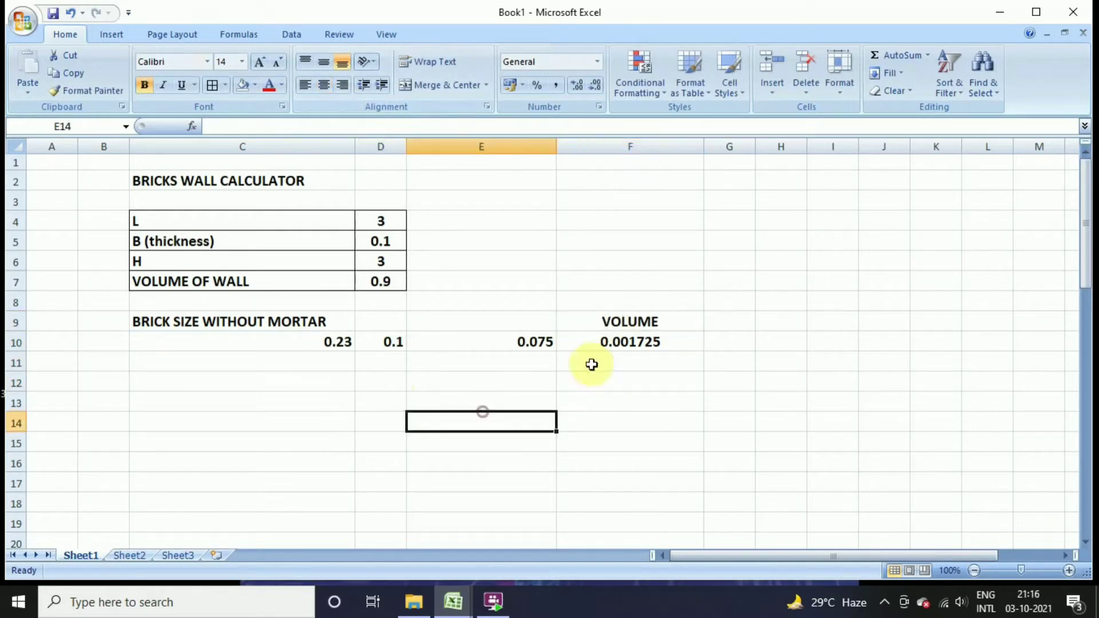
click(410, 384)
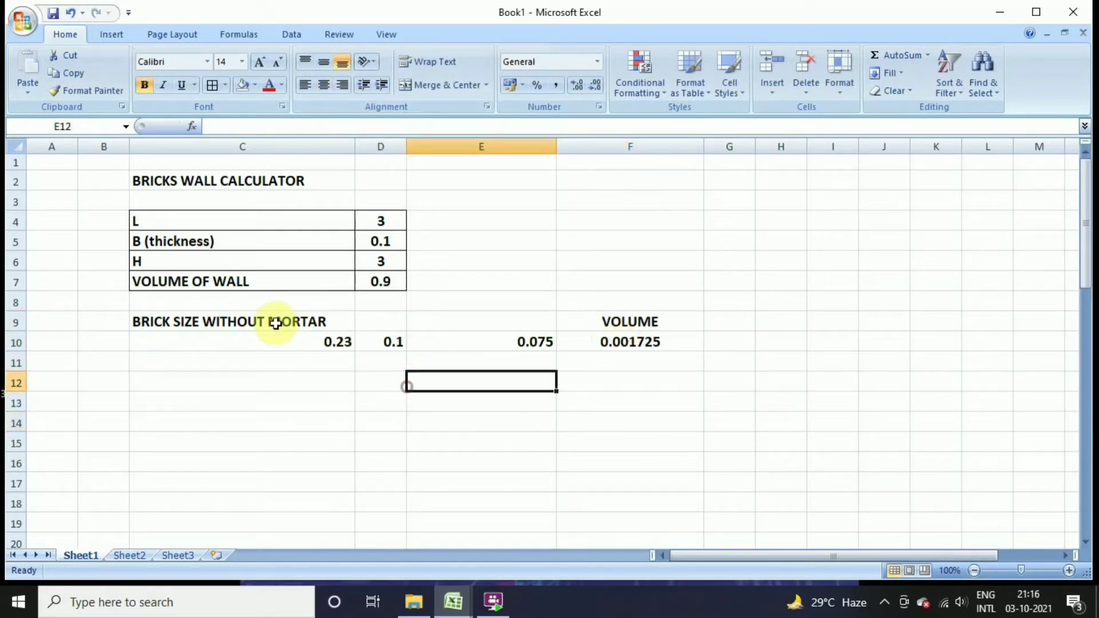
Step: Apply all borders to the brick size table in C9:F10
drag(275, 318, 608, 342)
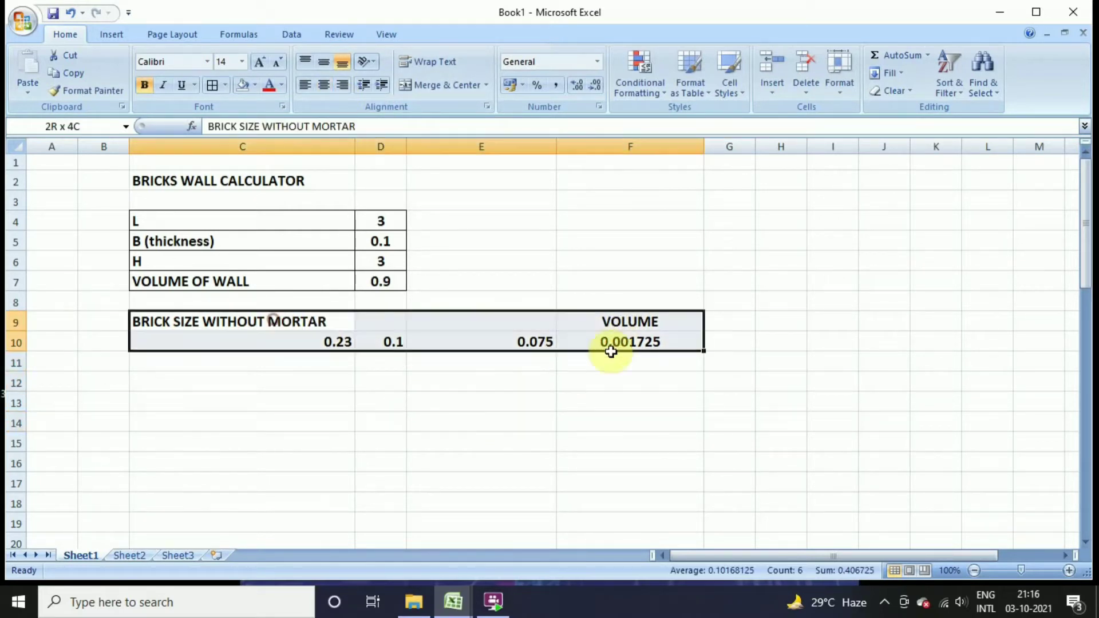
click(214, 84)
click(388, 415)
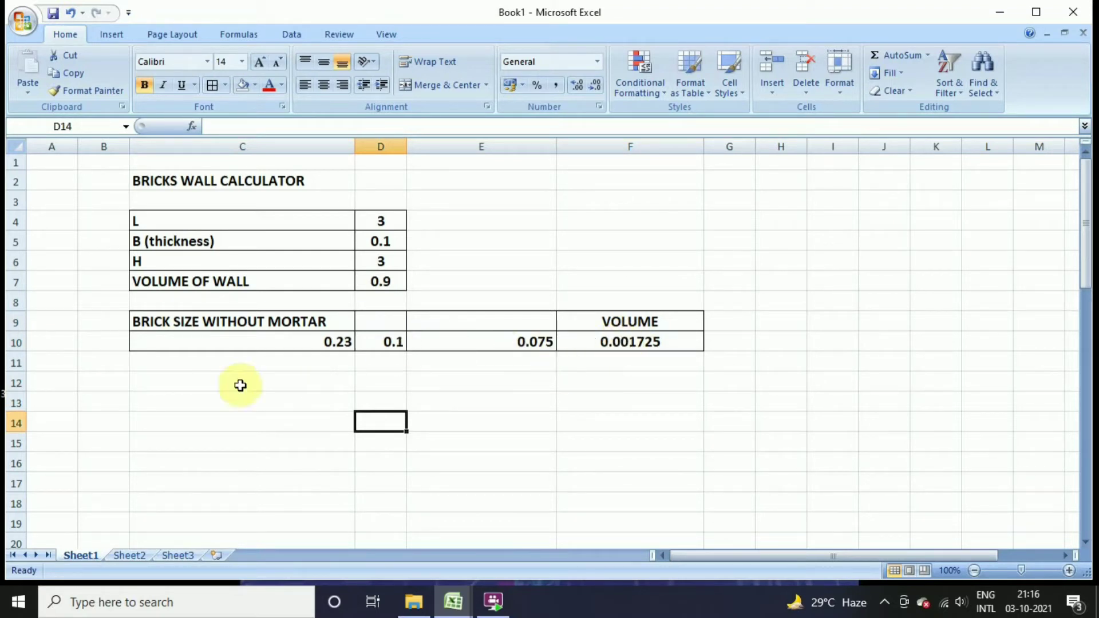
Step: Enter the heading VOLUME OF BRICKS WITH MORTAR in cell C12, below the brick size table
click(152, 362)
click(164, 380)
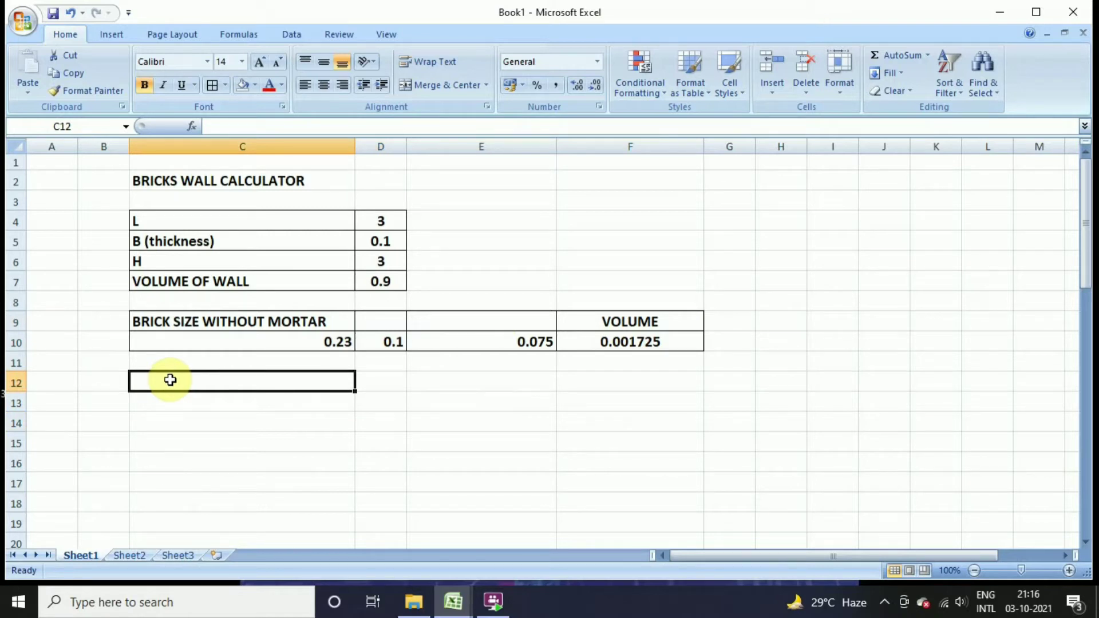
text(VO)
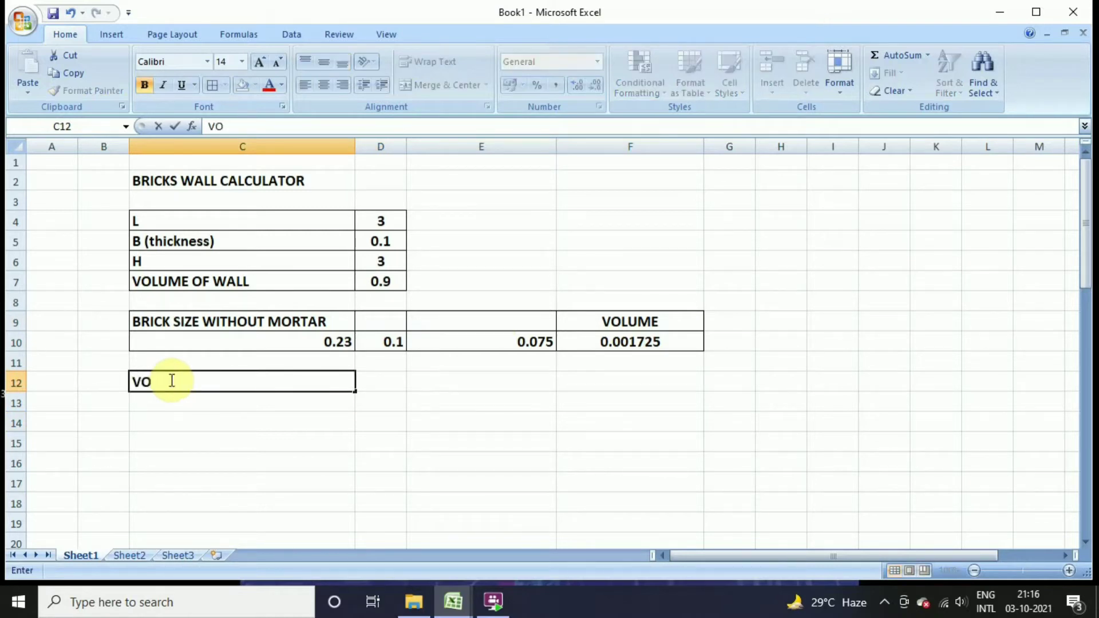
text(LUME OF BRICK)
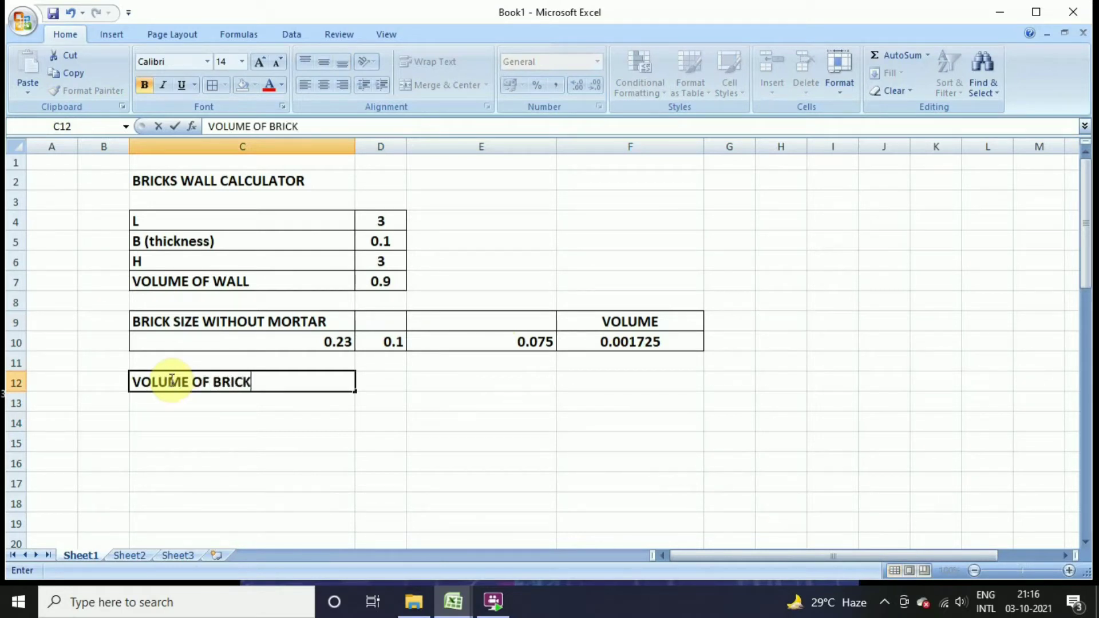
text(S WITH MORTAR)
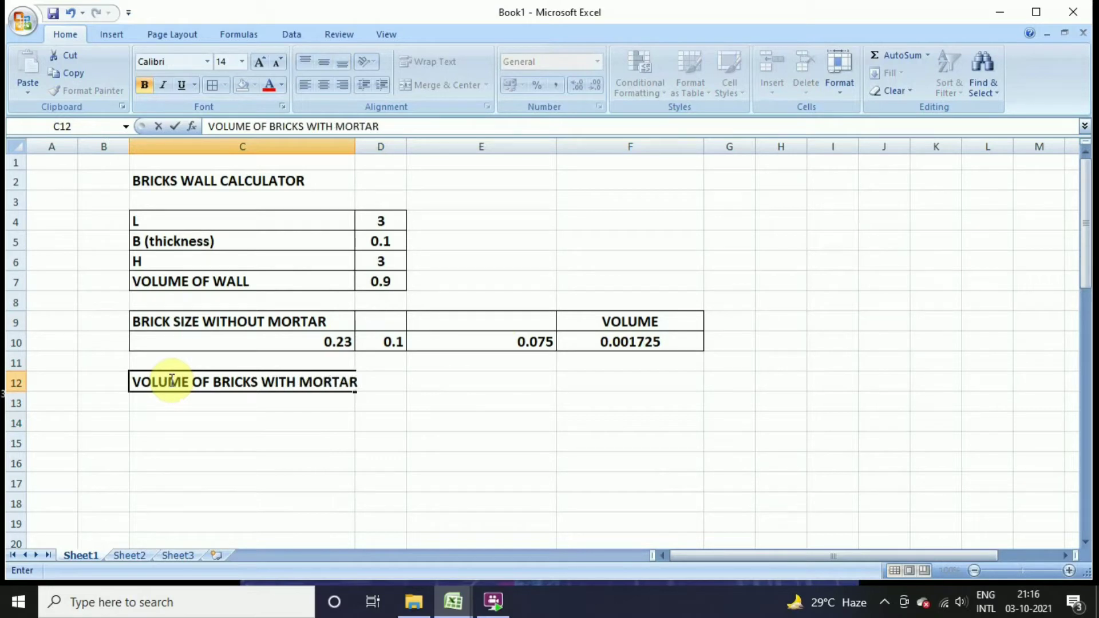
click(241, 424)
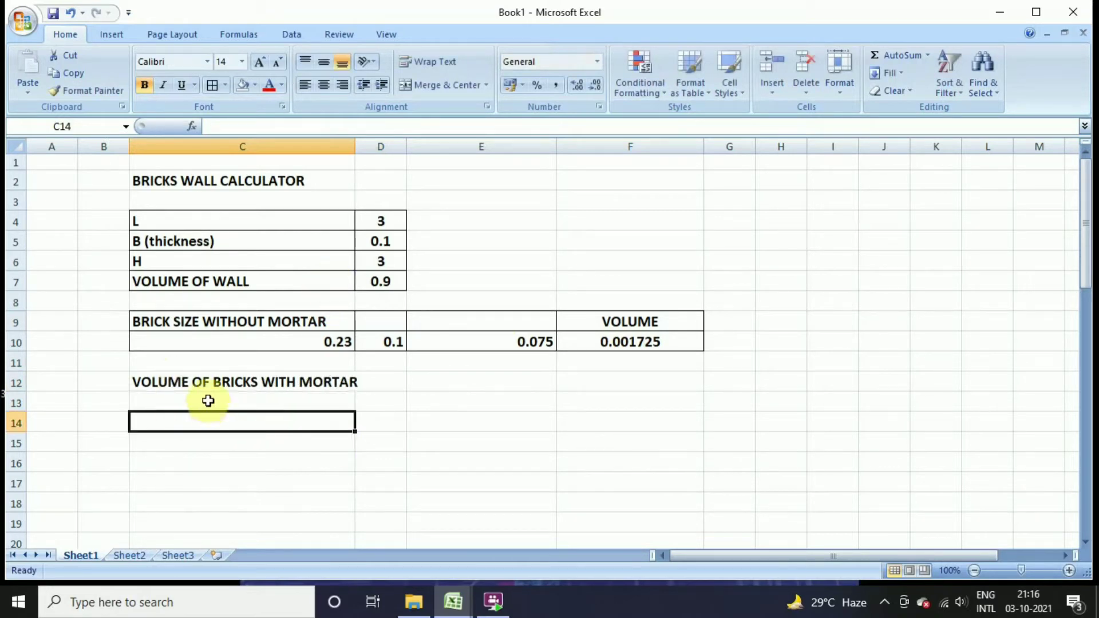
Step: Add the label THICKNESS OF MORTAR in C13 and enter =0.01 beside it in D13
click(232, 404)
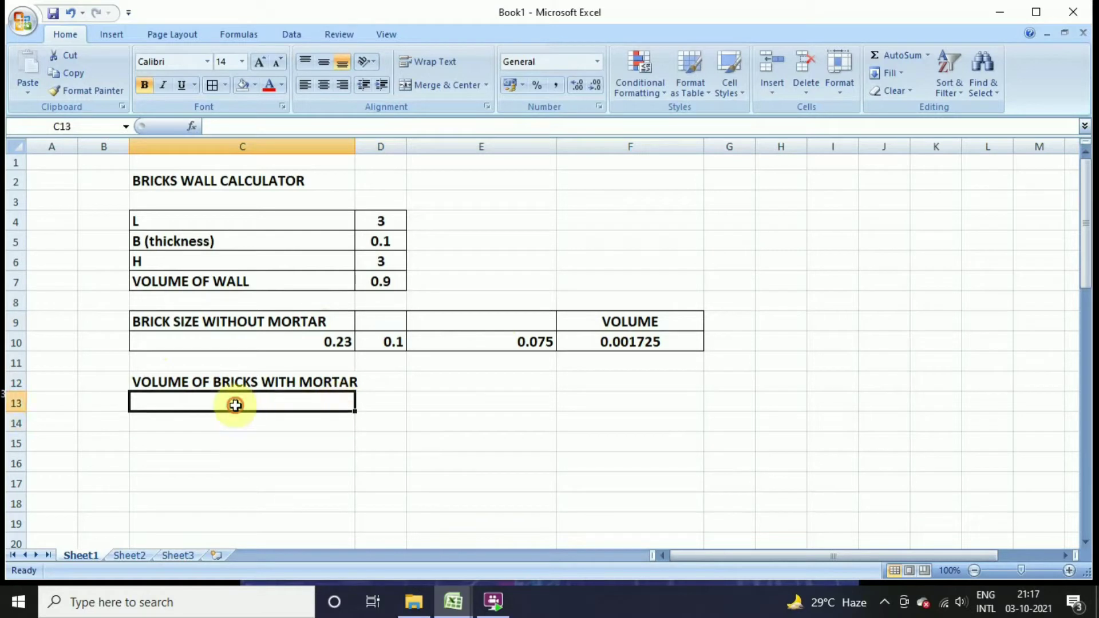
text(THICKN)
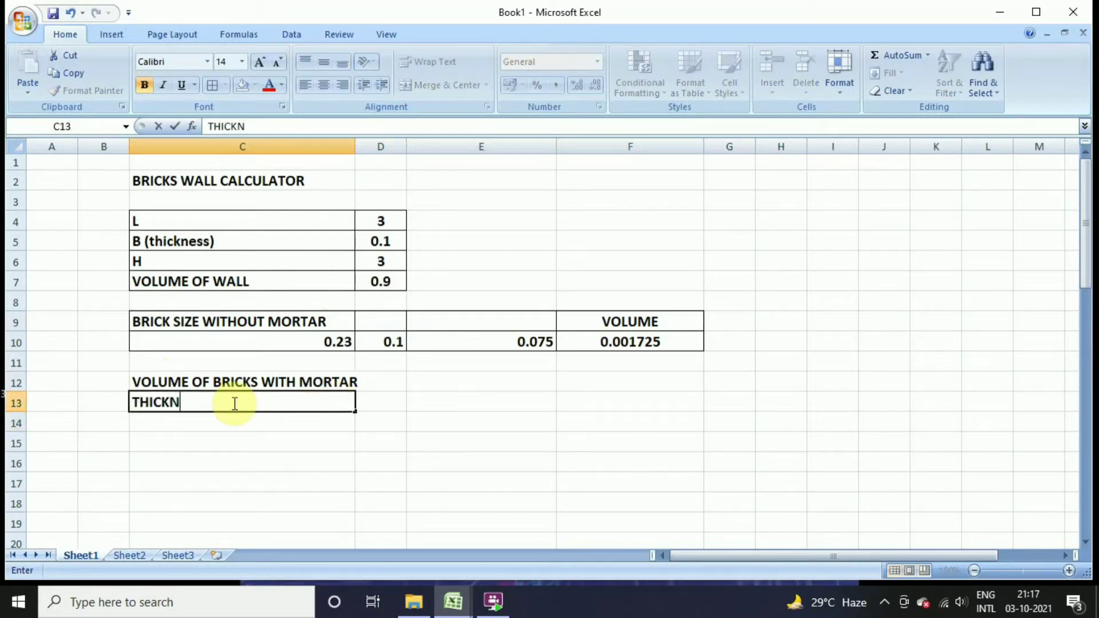
text(ESS OF MORTAR)
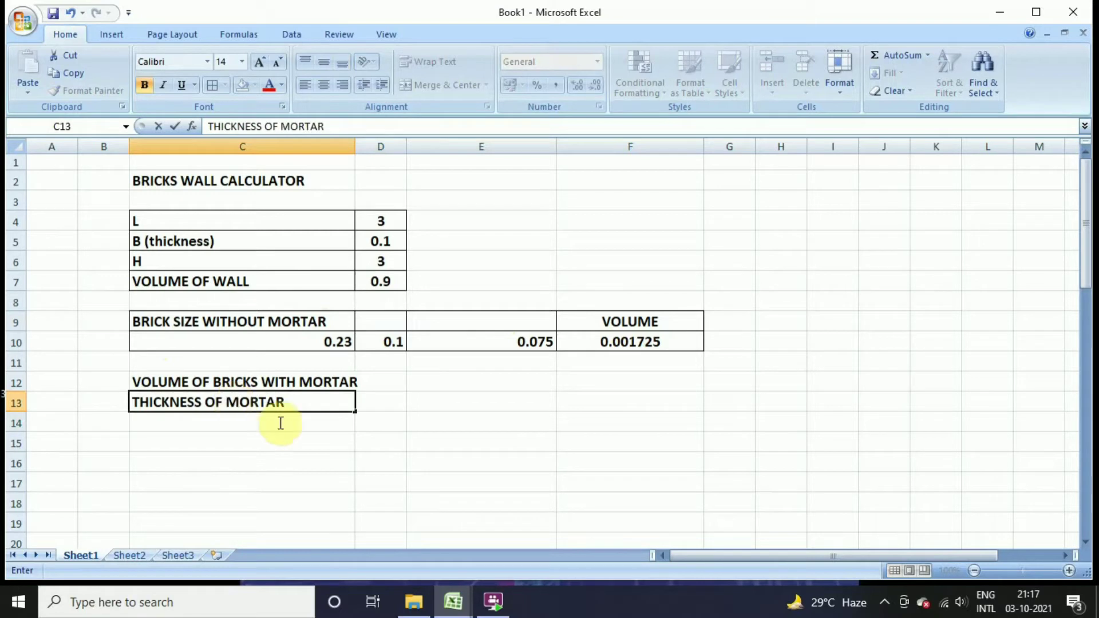
click(489, 466)
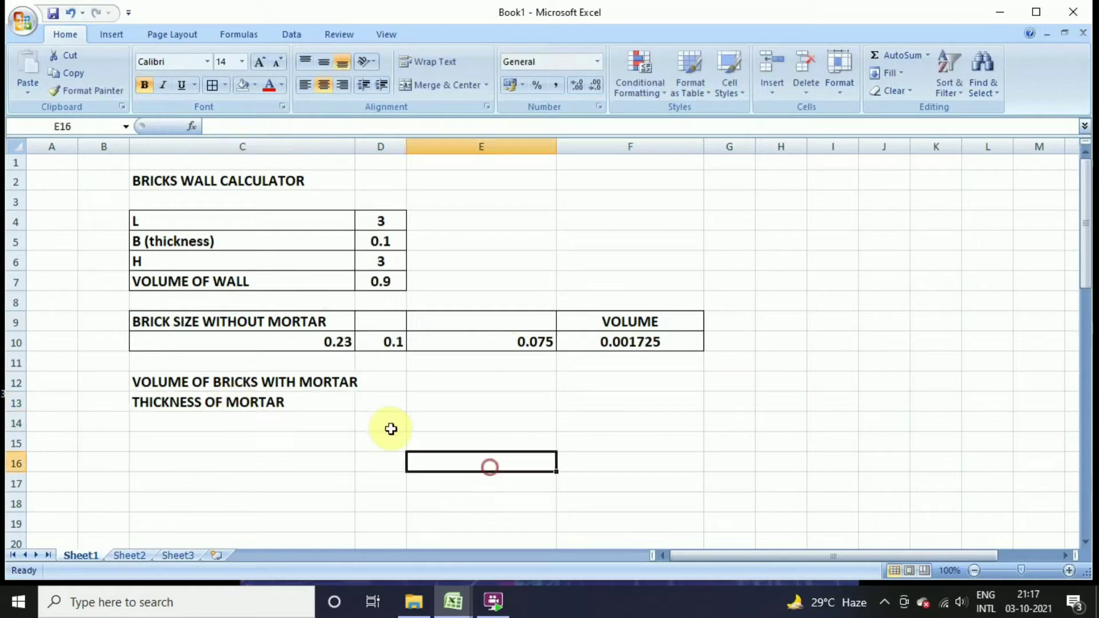
click(381, 405)
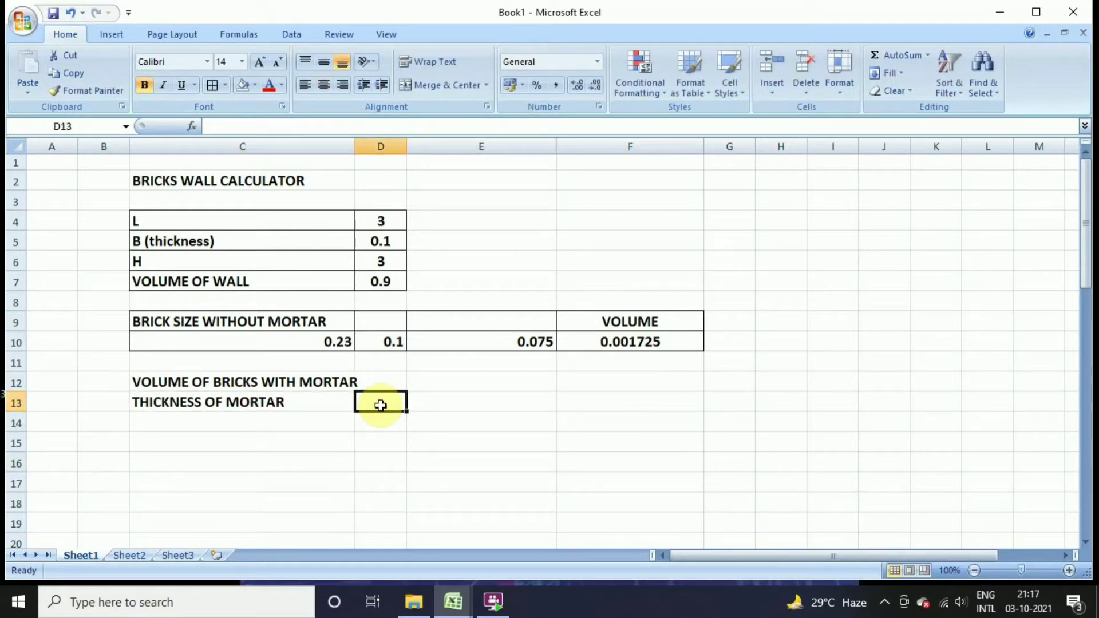
text(=0.01)
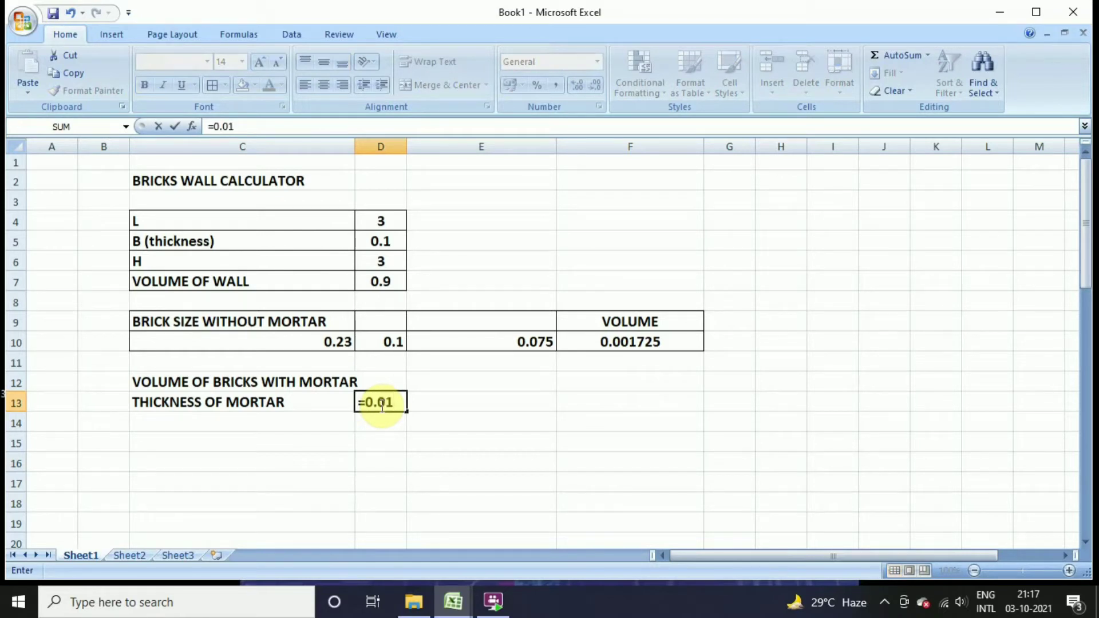
key(Return)
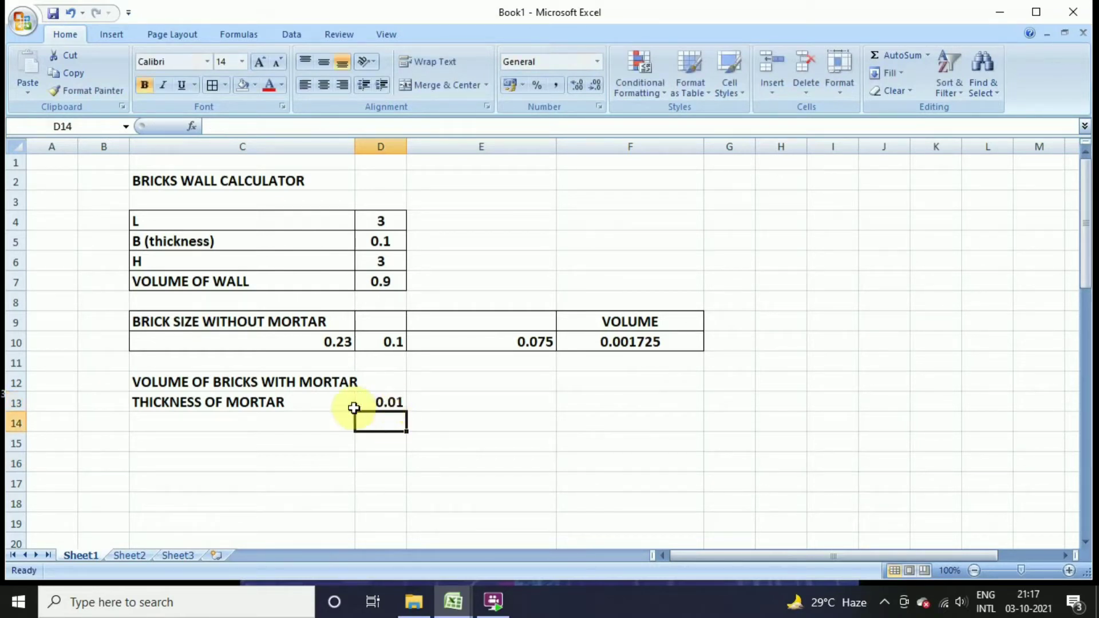
Step: Extend the mortar label in C13 to read THICKNESS OF MORTAR 10mm
double_click(333, 401)
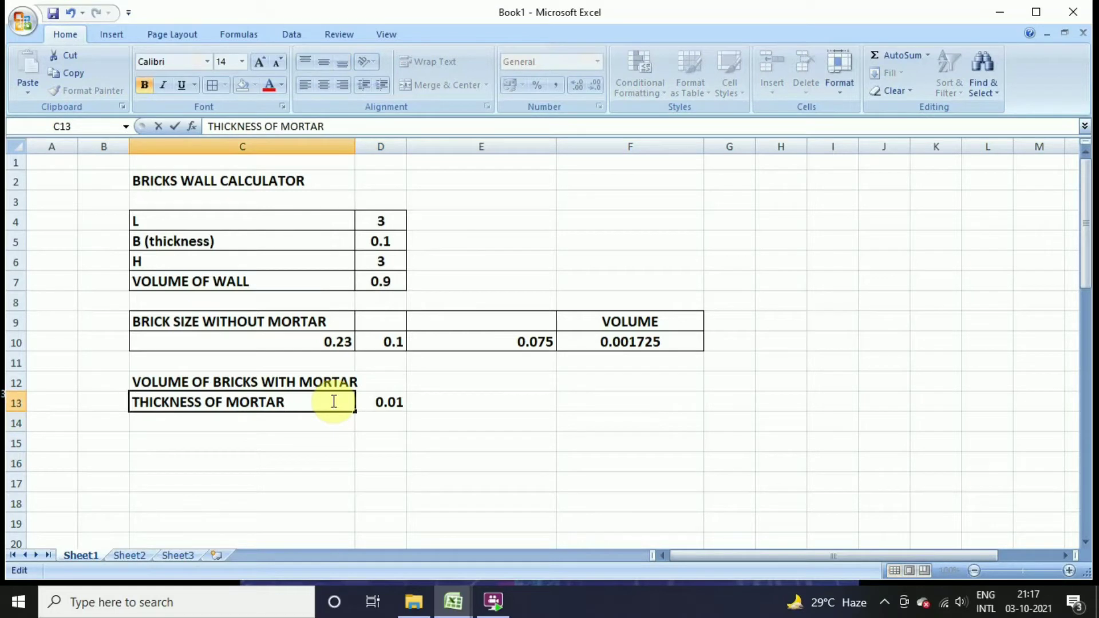
text(10mm)
click(384, 440)
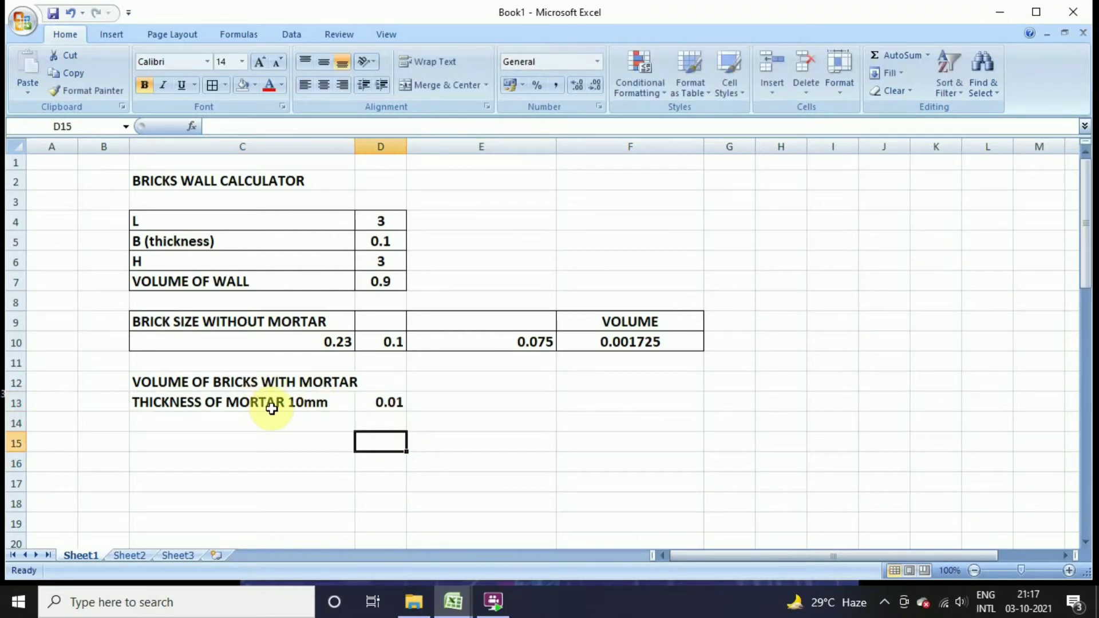
Step: Enter the headings L, W, H and VOLUME across C15:F15 and centre the L heading
click(213, 444)
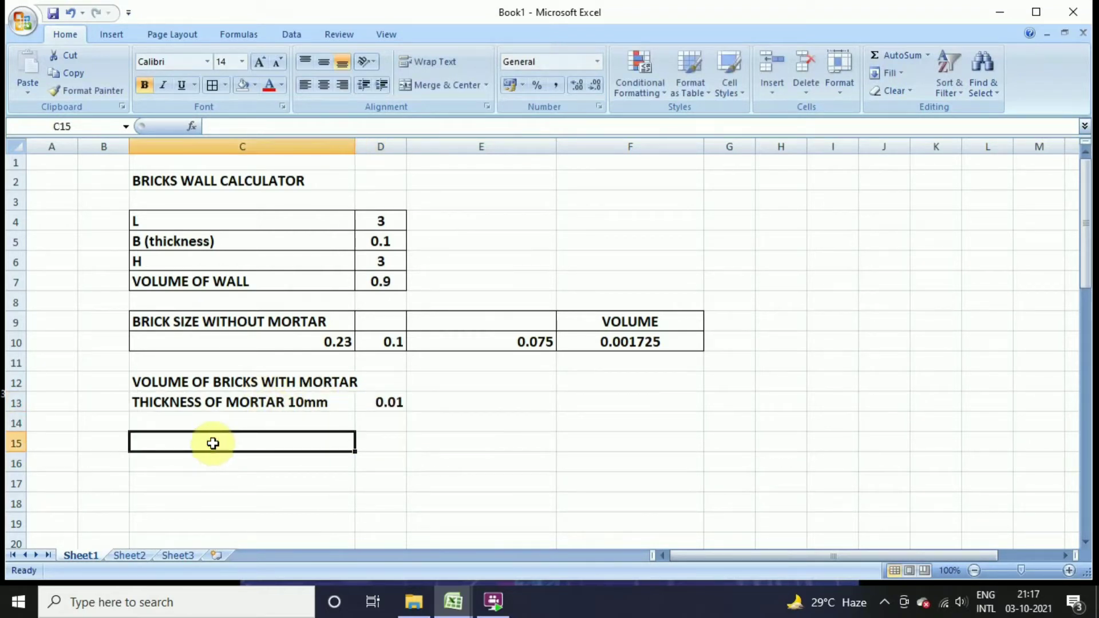
text(I)
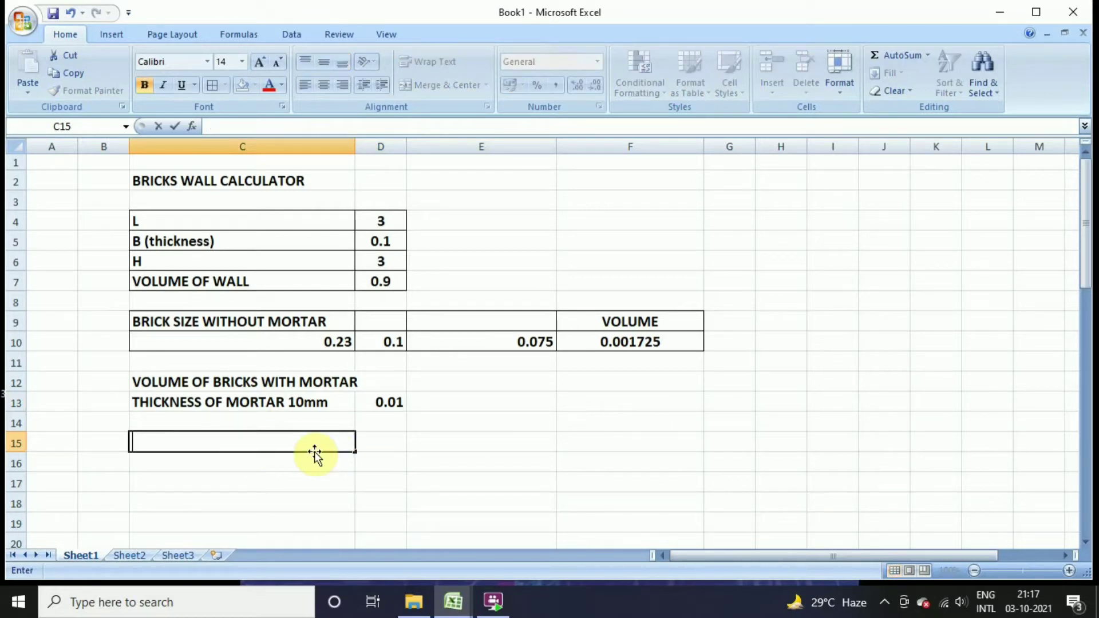
click(364, 444)
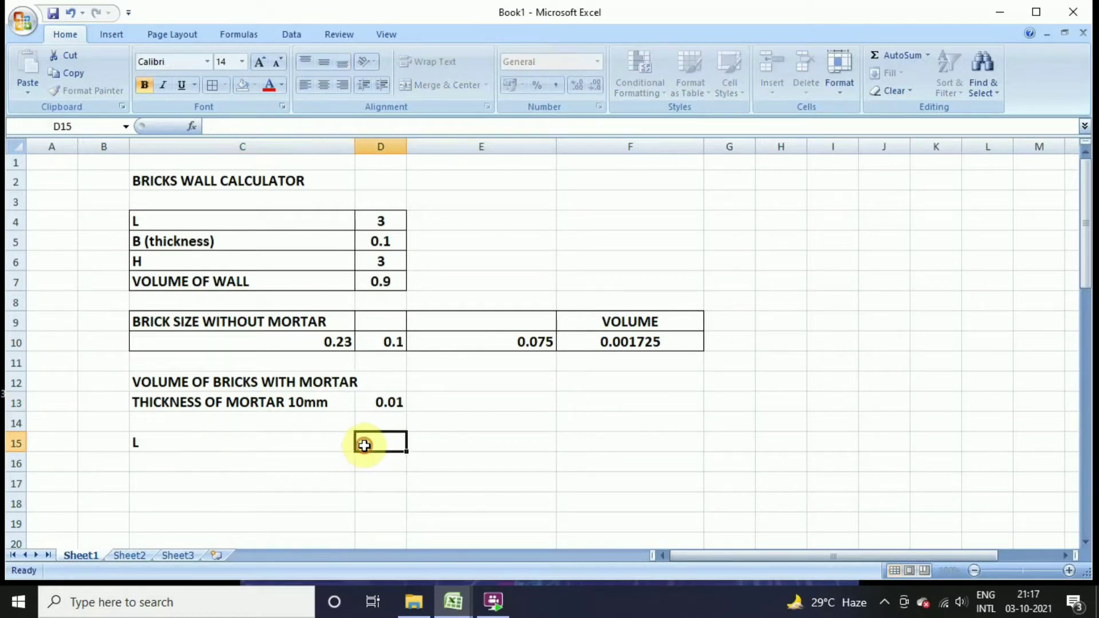
text(W)
click(450, 442)
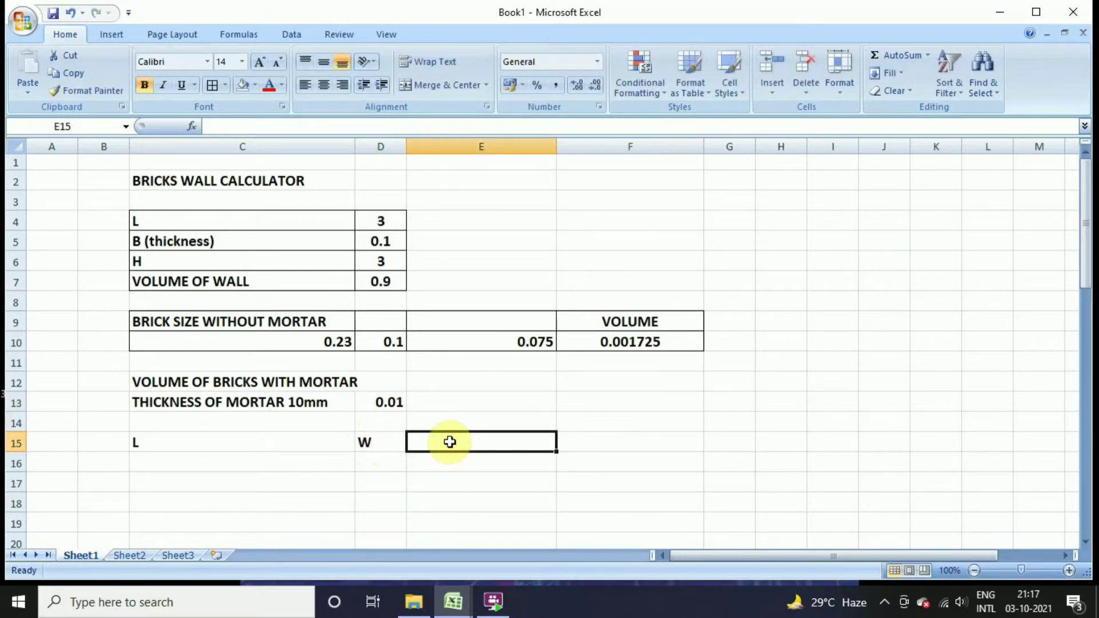
text(H)
click(607, 441)
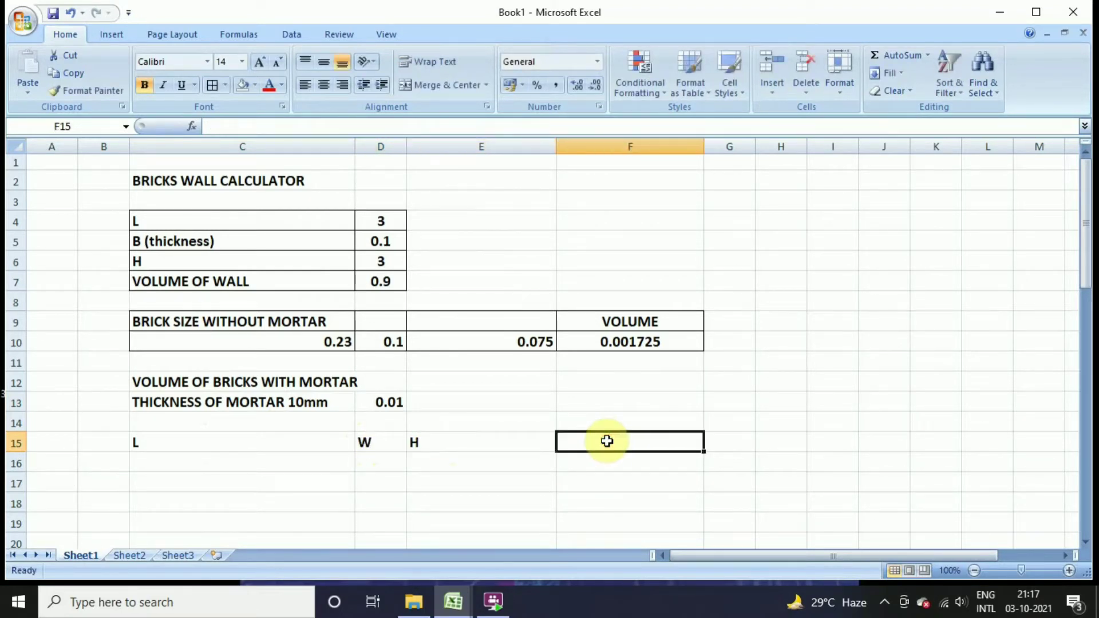
text(VOLUME)
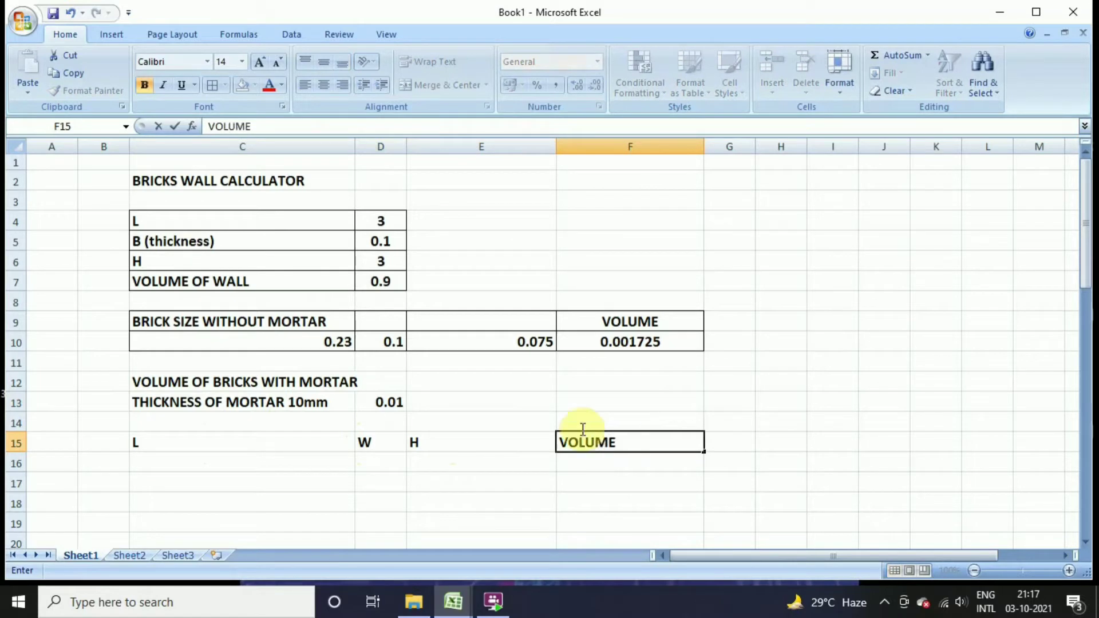
click(289, 443)
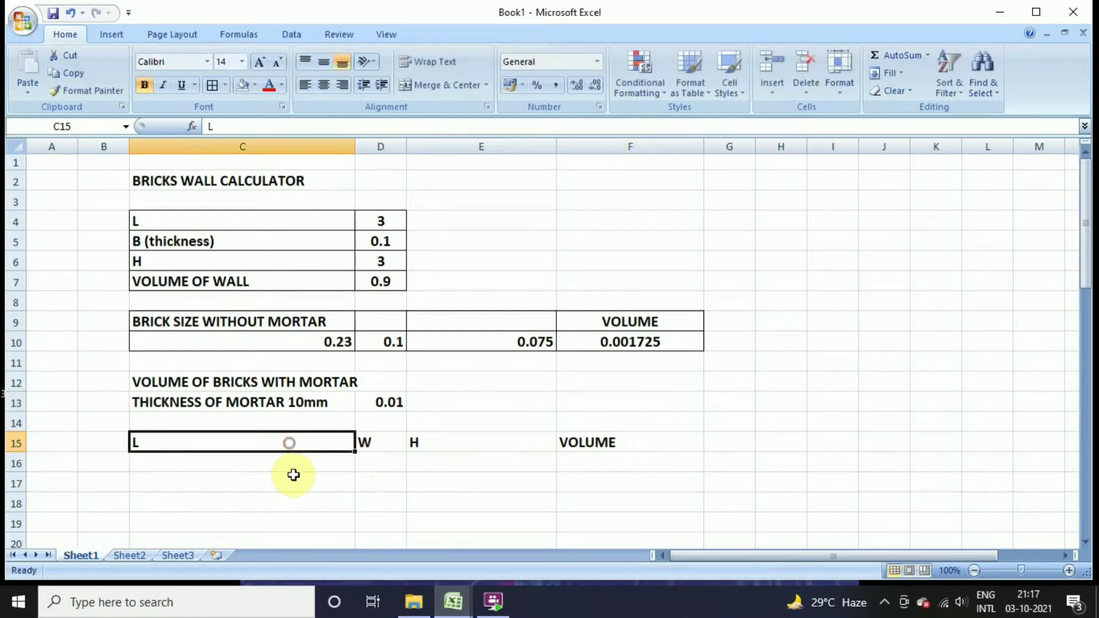
click(324, 85)
Step: Calculate the brick length with mortar in C16 with the formula =C10+D13
click(298, 464)
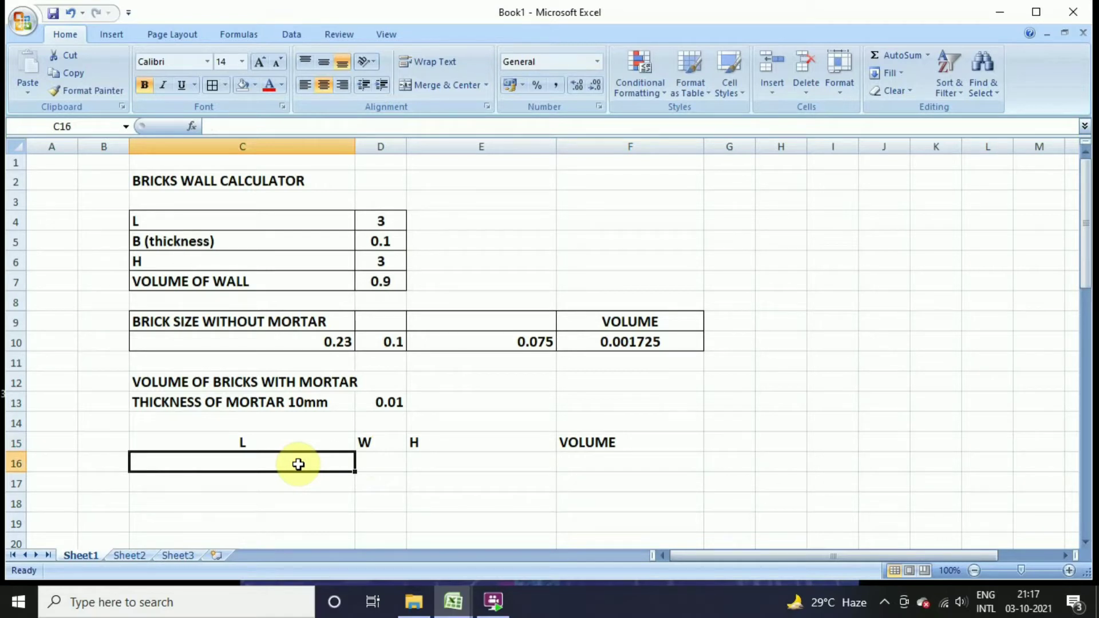
text(=)
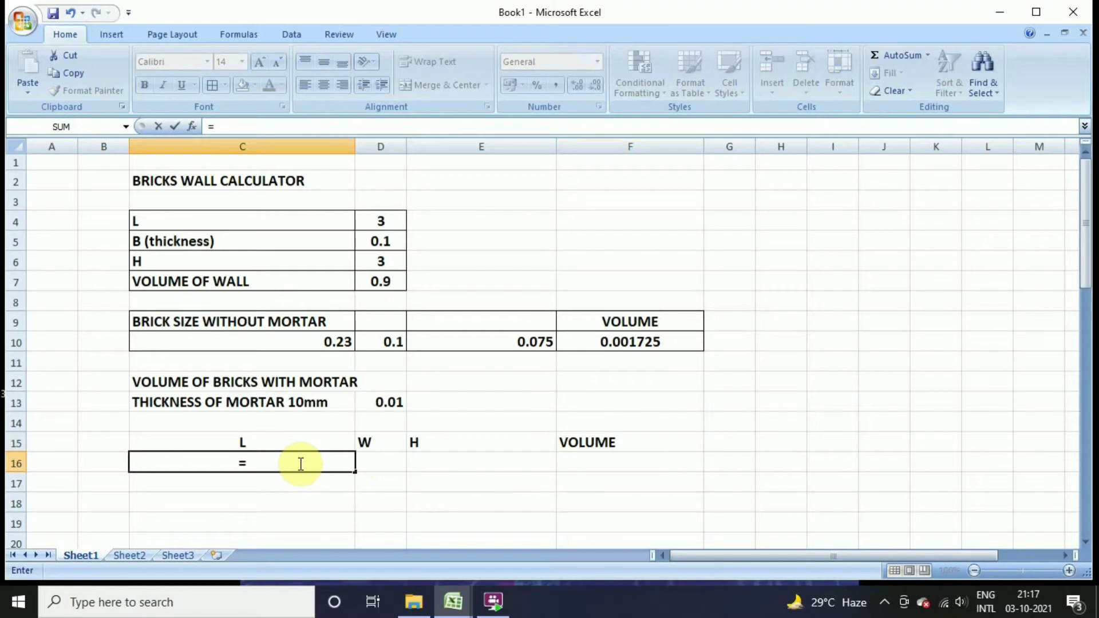
click(316, 342)
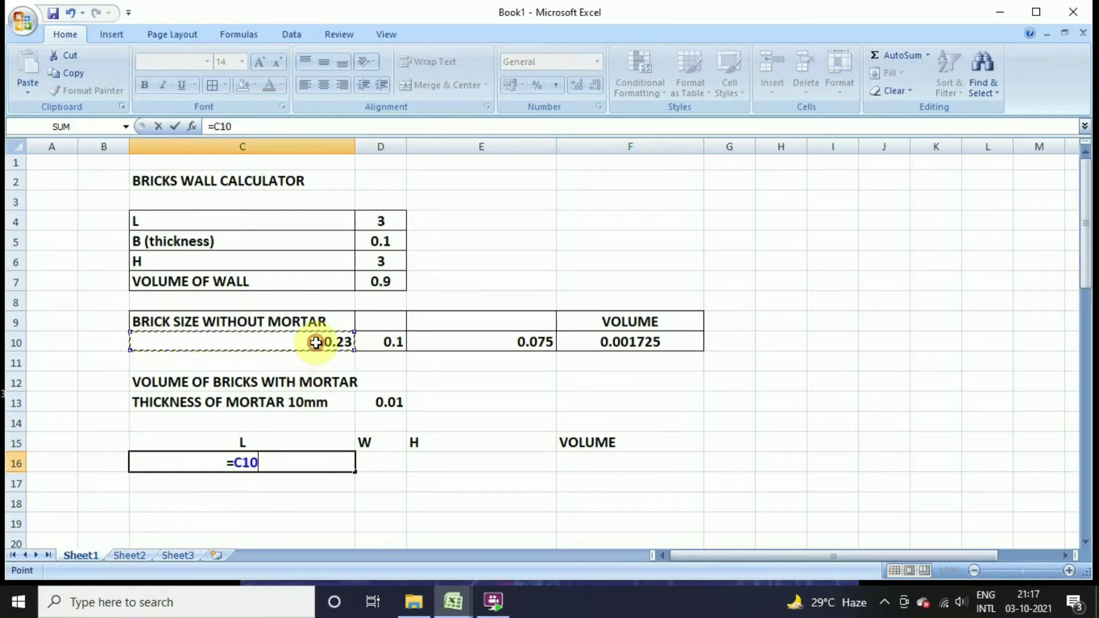
text(+)
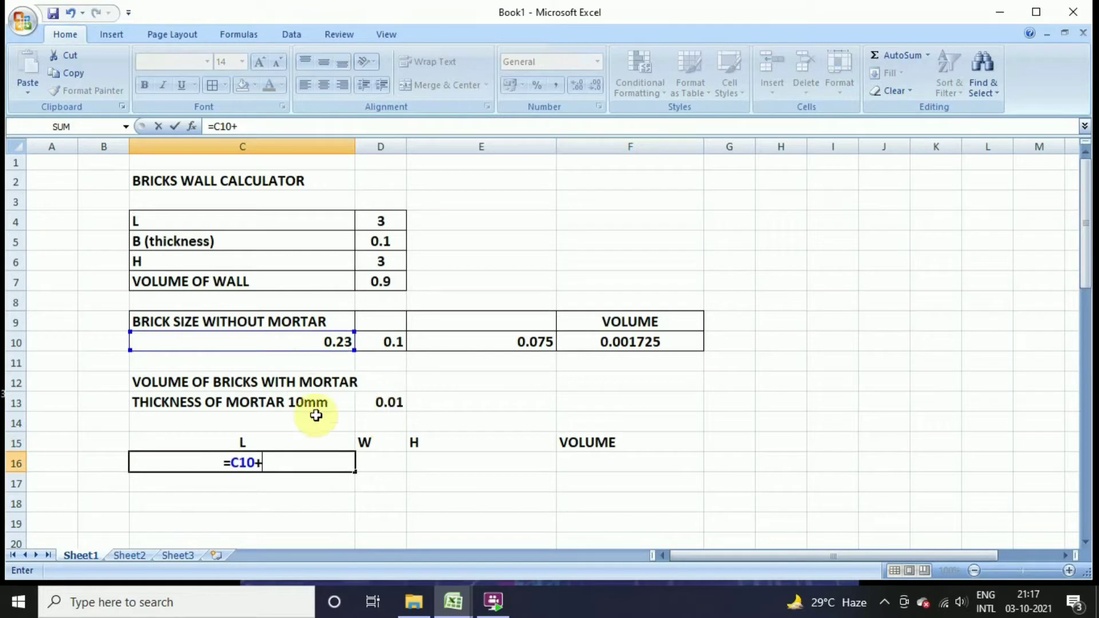
click(387, 405)
key(Return)
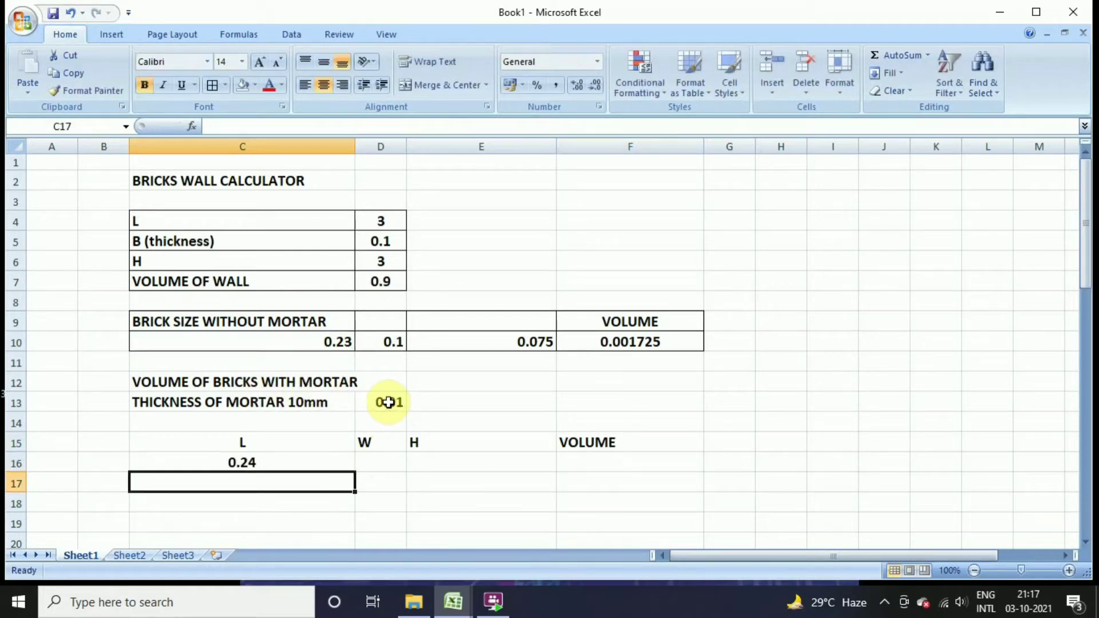
Step: Calculate the brick width with mortar in D16 with the formula =D10+D13
click(376, 461)
text(=)
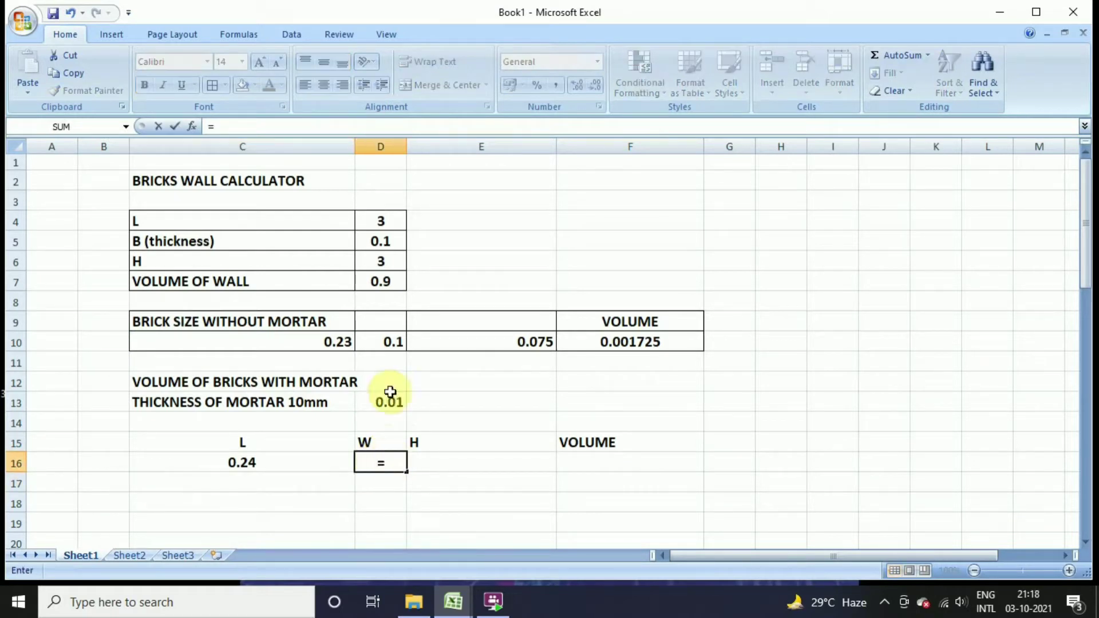
click(385, 343)
text(+)
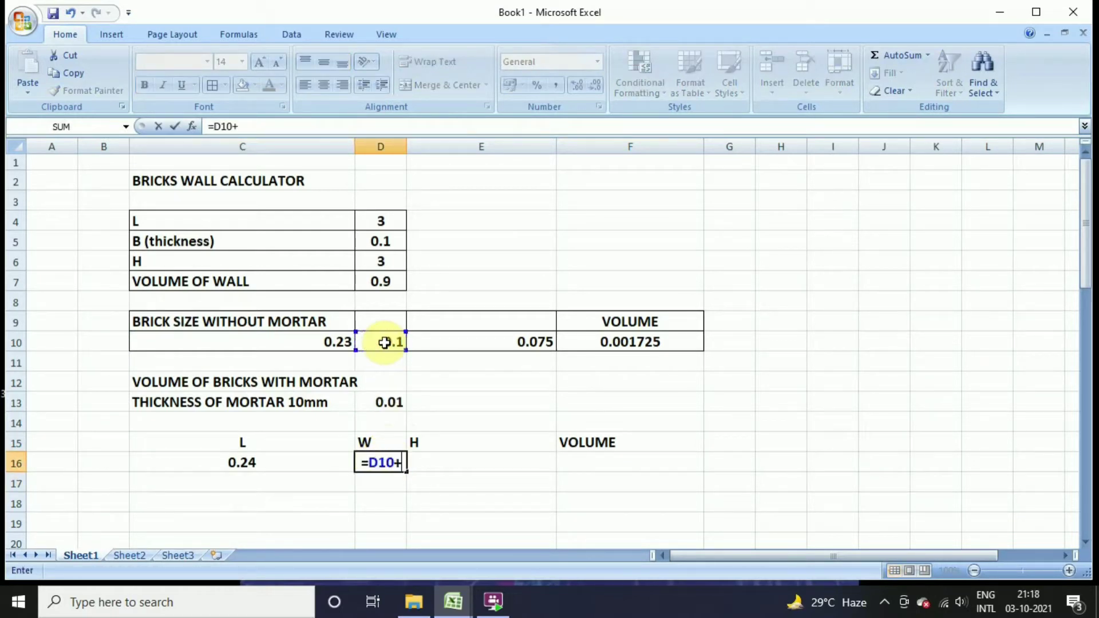
click(378, 399)
key(Return)
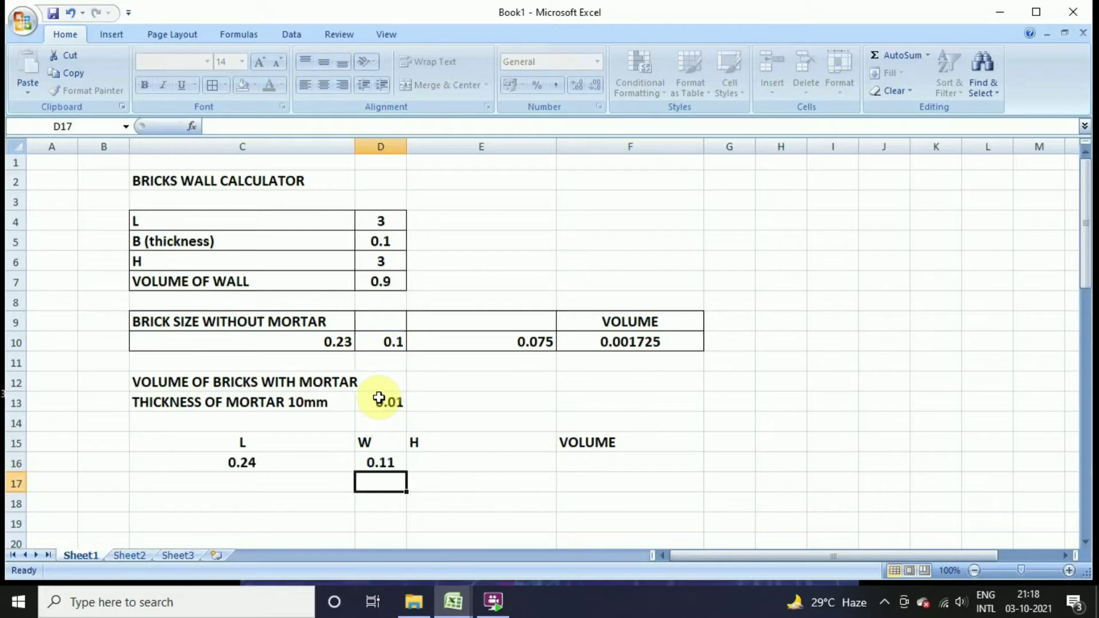
Step: Calculate the brick height with mortar in E16 with the formula =E10+D13
click(472, 463)
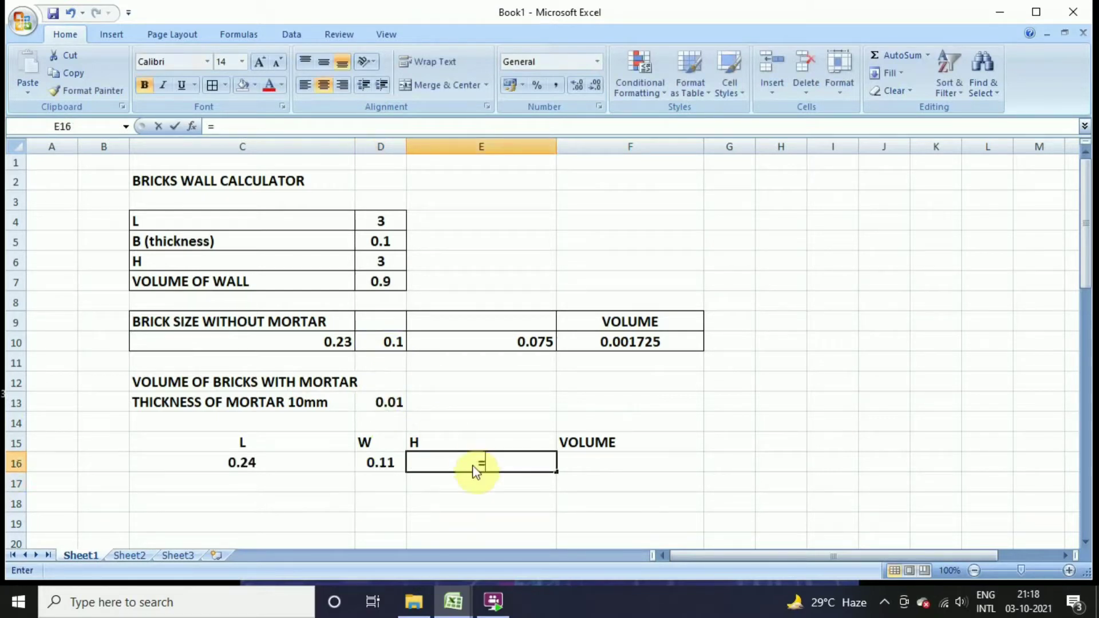
text(=)
click(480, 340)
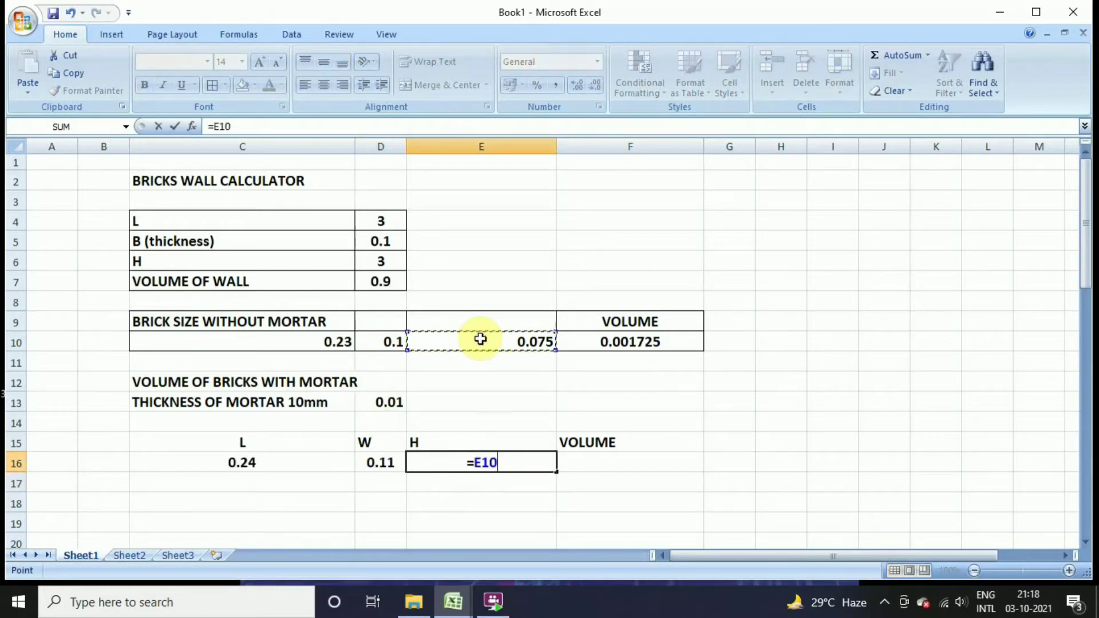
text(+)
click(376, 398)
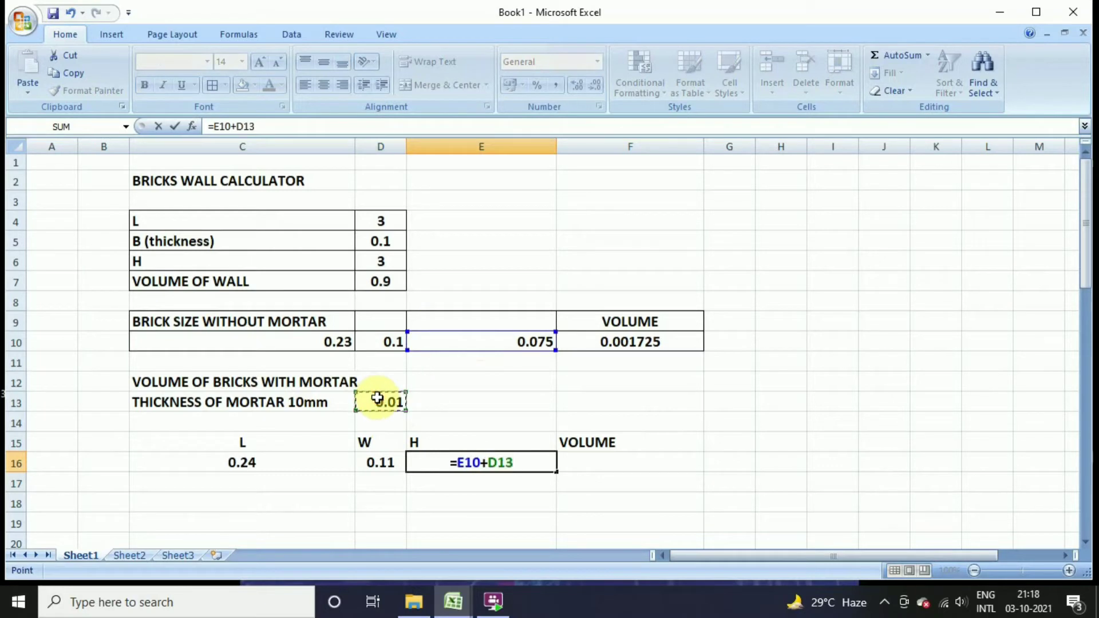
key(Return)
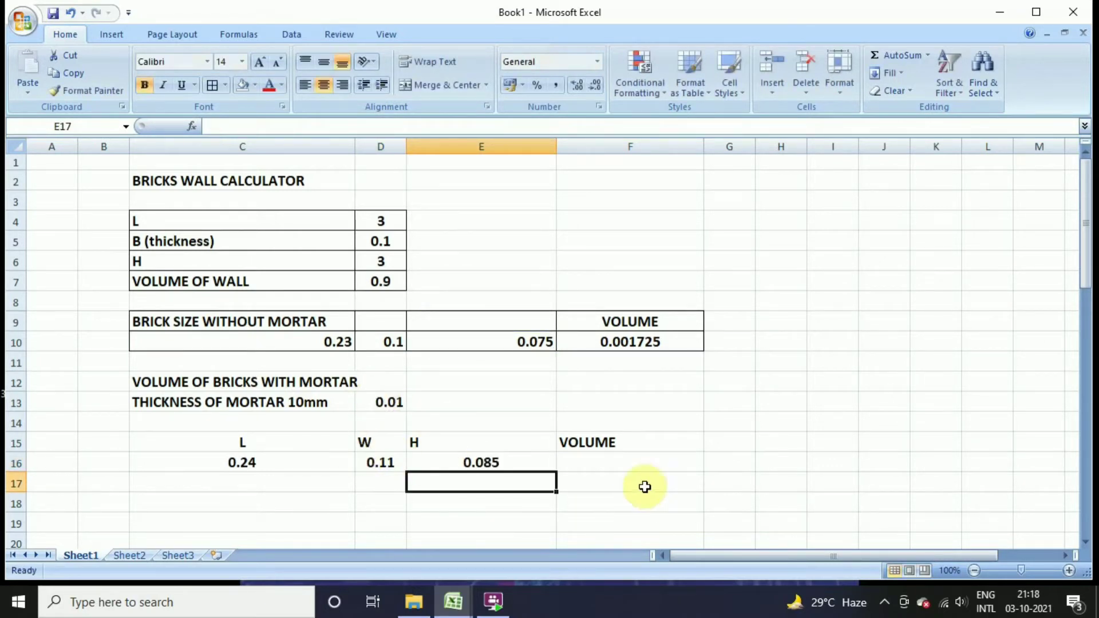
Step: Calculate the volume of one brick with mortar in F16 with the formula =C16*D16*E16
click(589, 459)
text(=)
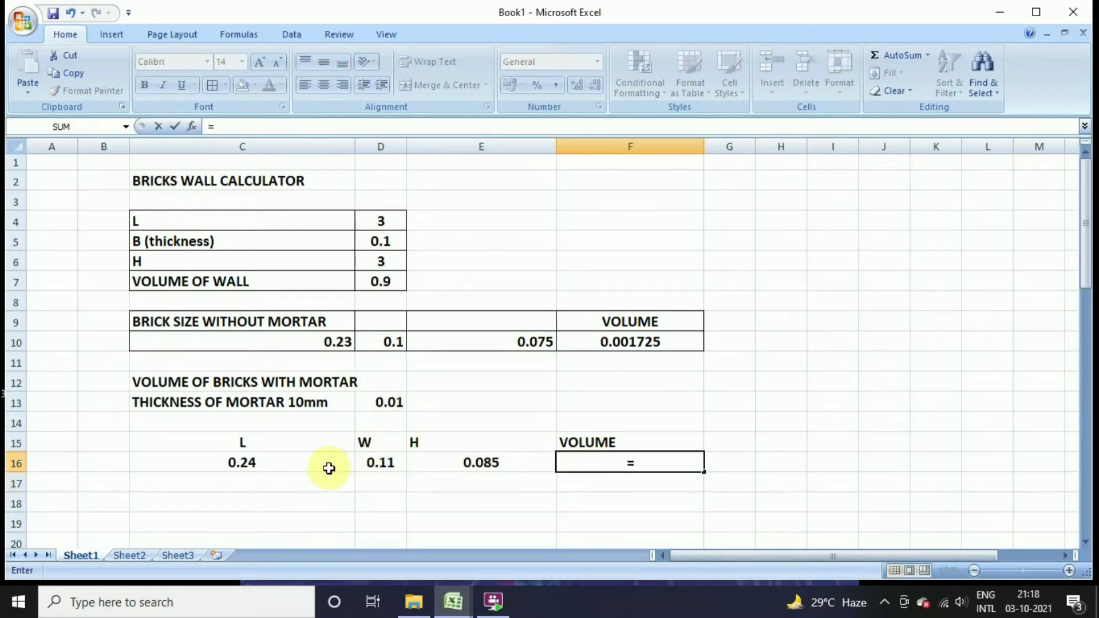
click(250, 458)
text(*)
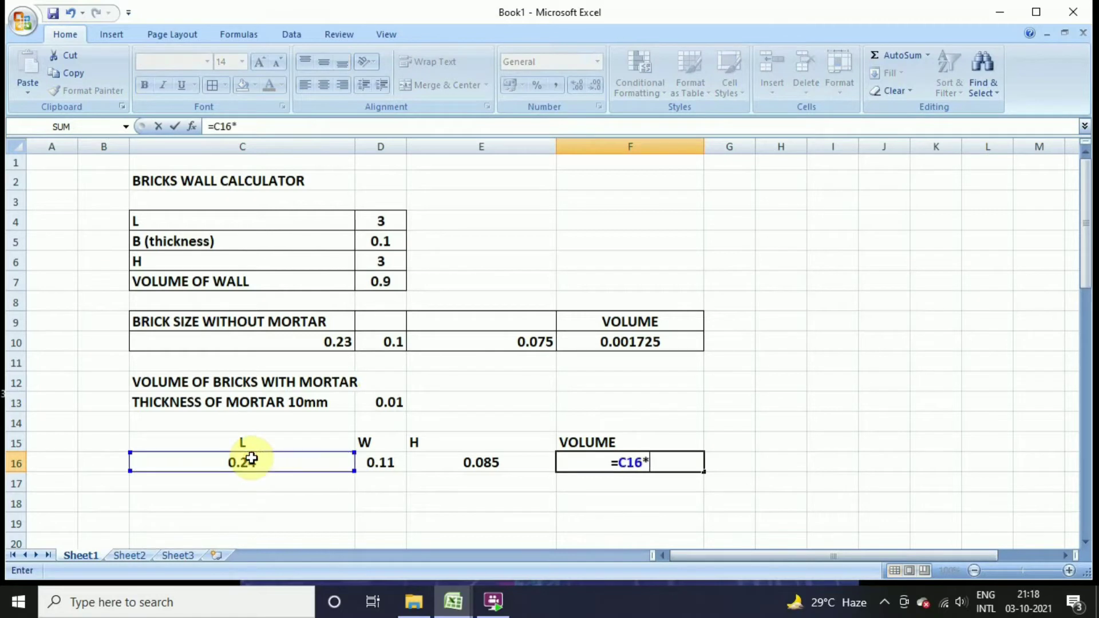
click(368, 460)
text(*)
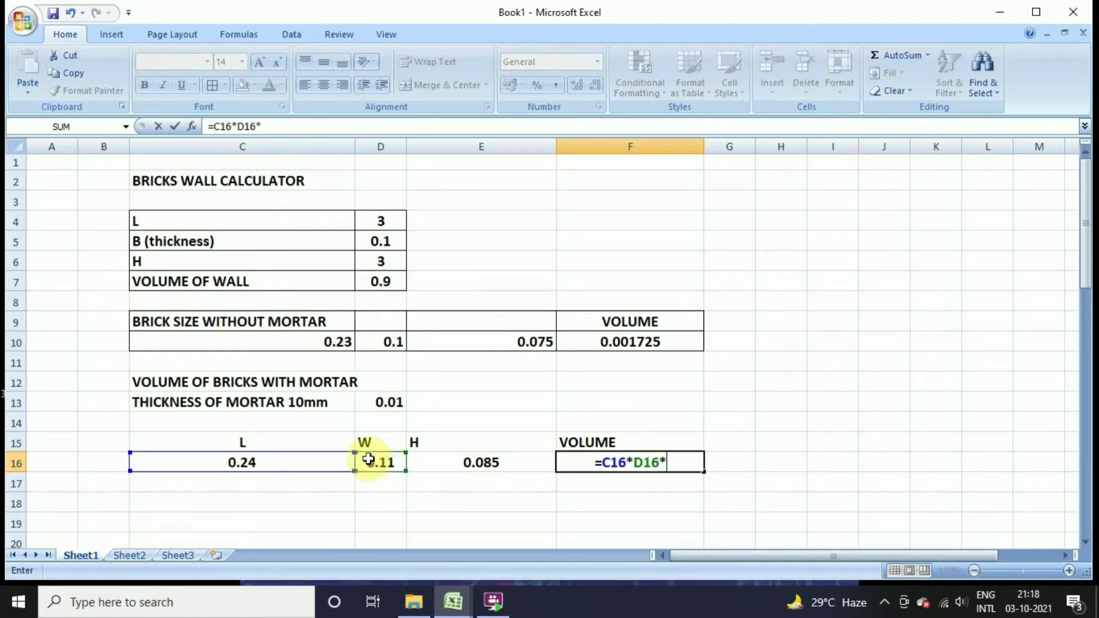
click(464, 467)
key(Return)
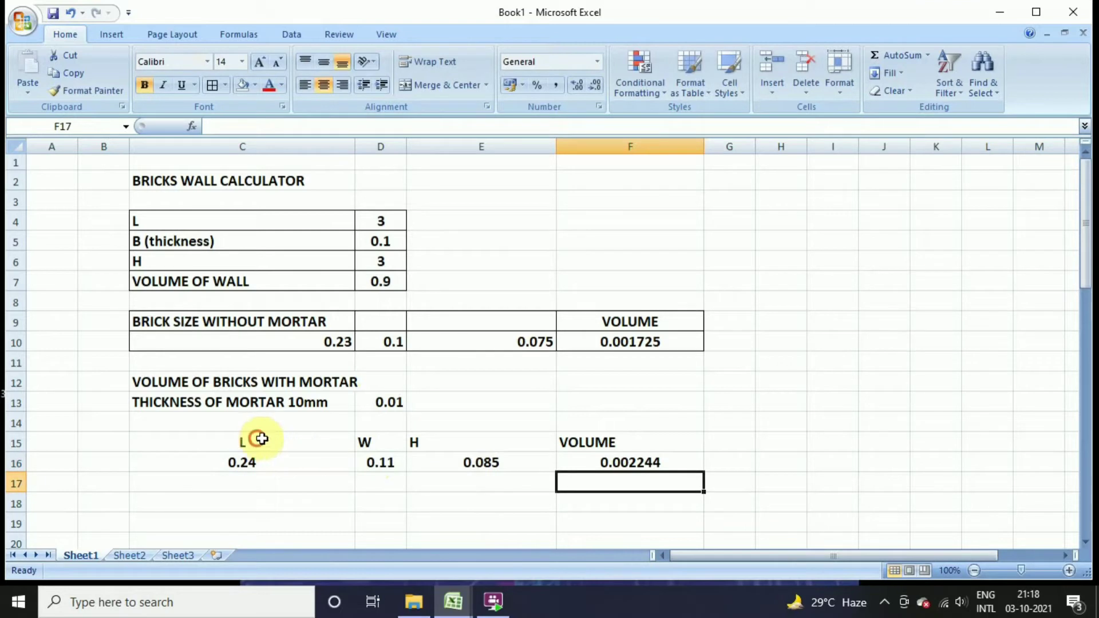
Step: Centre the headings and values in C15:F16 horizontally
drag(257, 437, 567, 471)
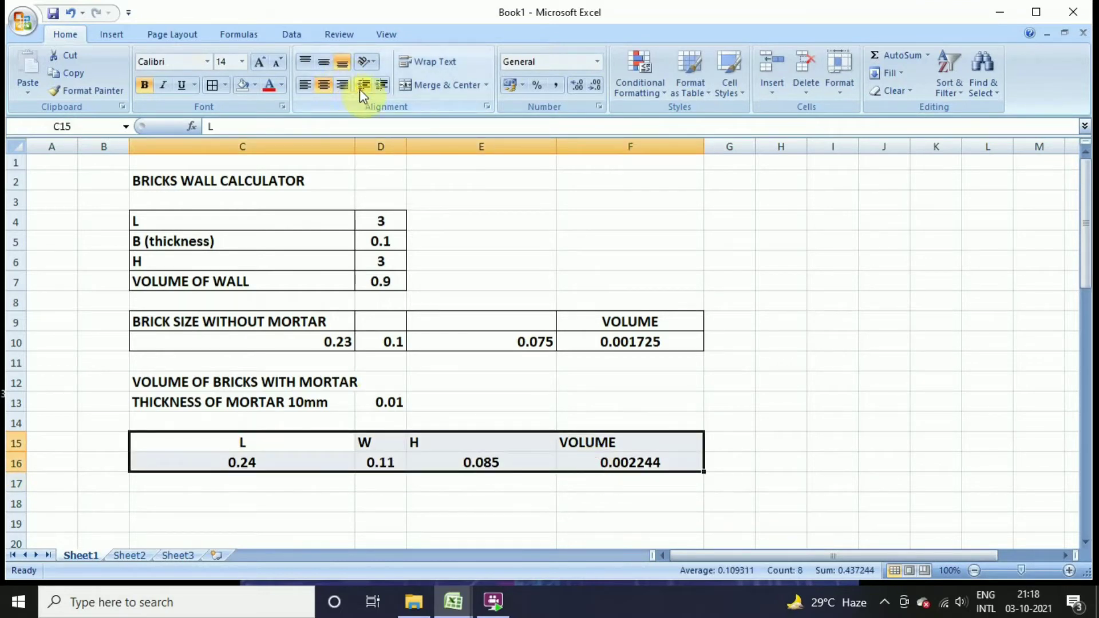
click(325, 87)
click(326, 87)
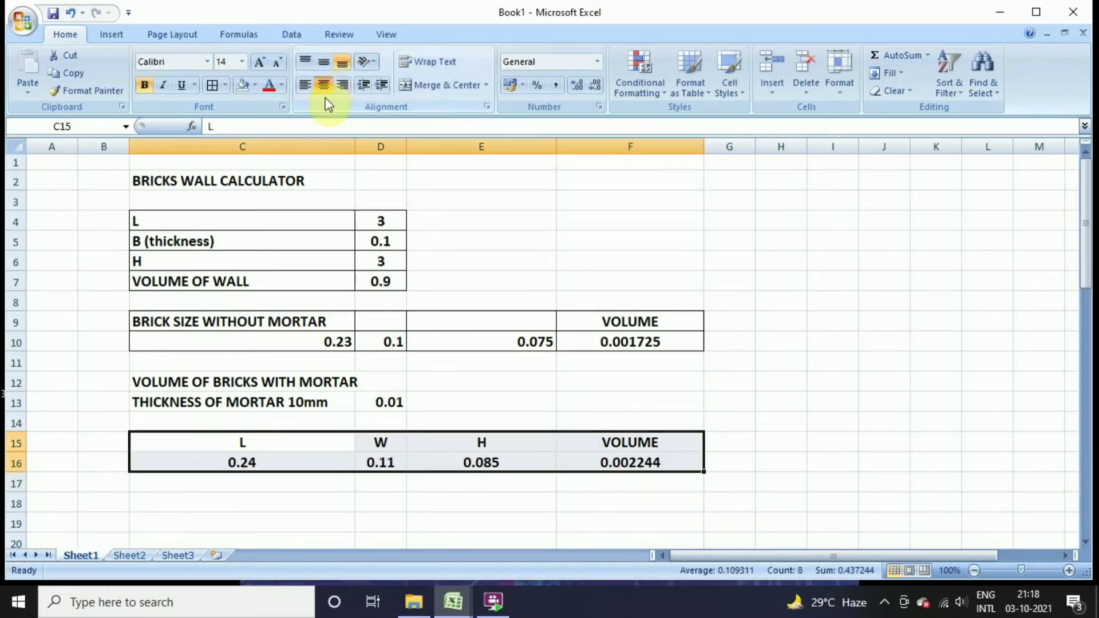
click(275, 505)
Step: Apply all borders to the bricks-with-mortar table in C12:F16
drag(196, 384, 630, 462)
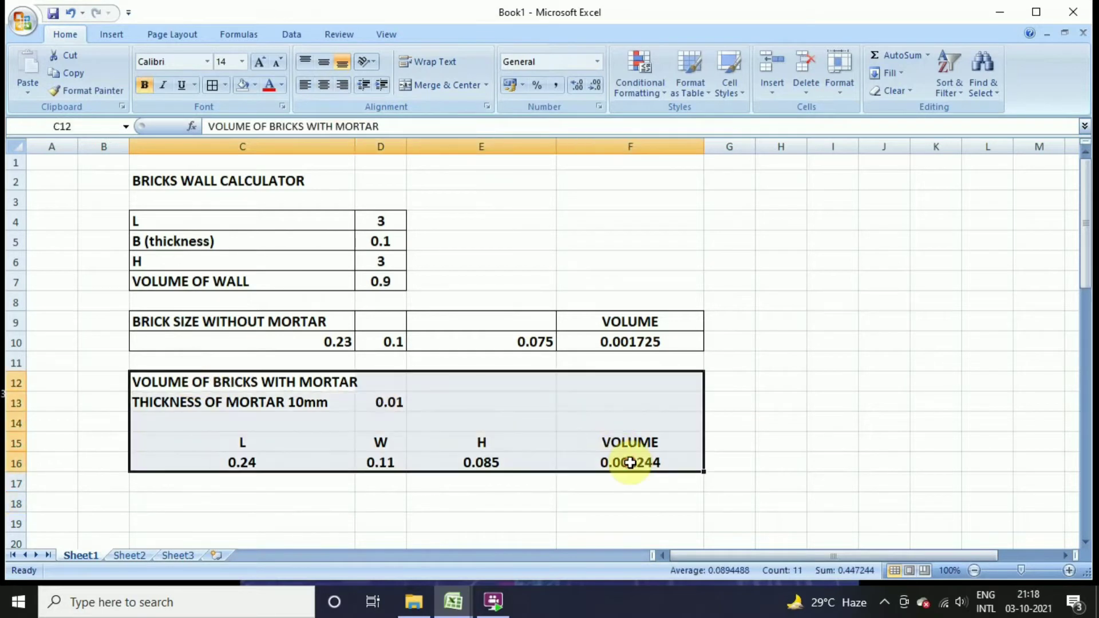
click(218, 85)
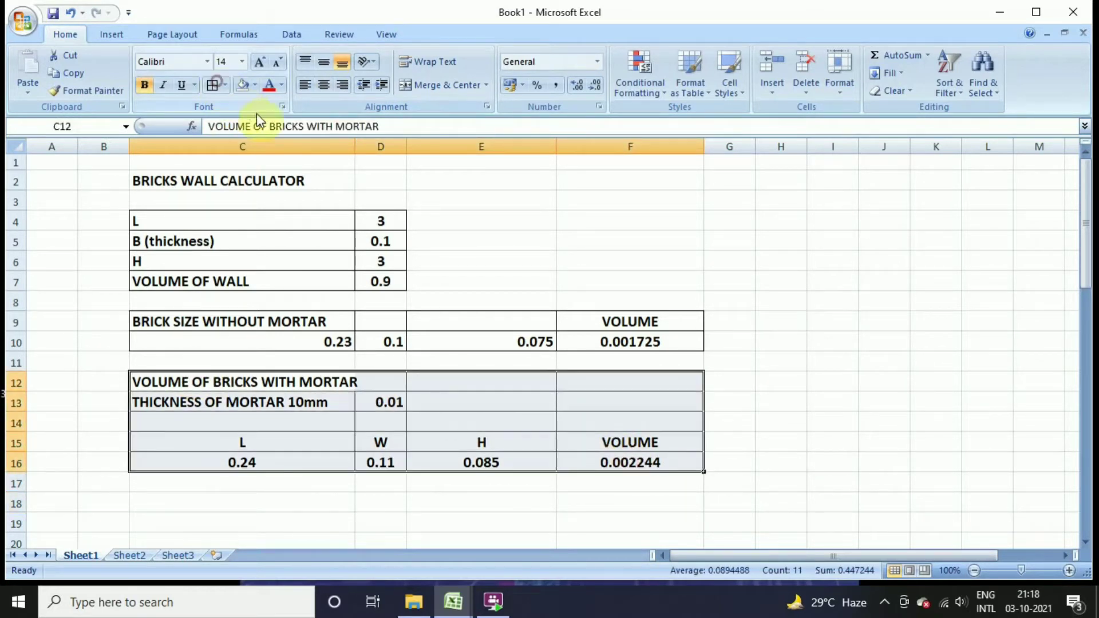
click(637, 498)
Step: Colour the brick volume with mortar in F16 red
click(629, 461)
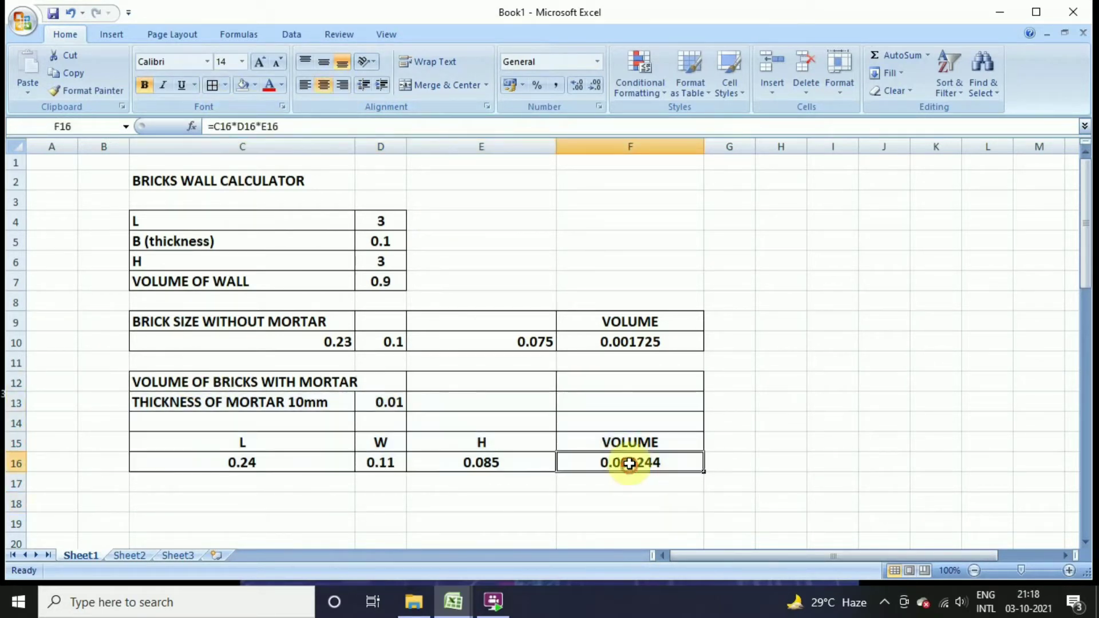
click(269, 85)
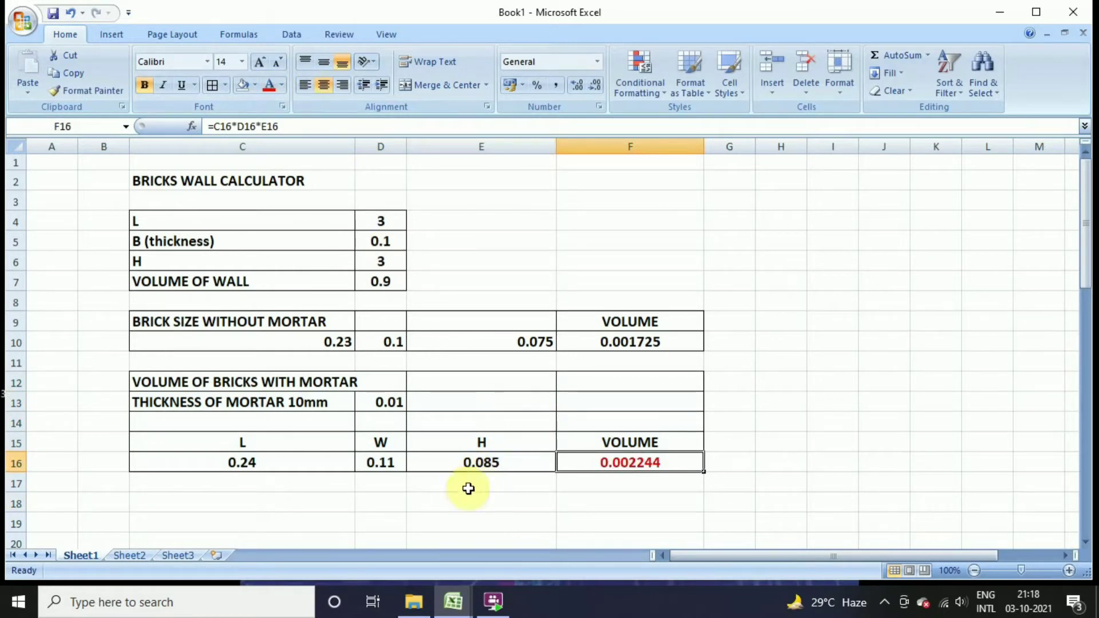
click(352, 503)
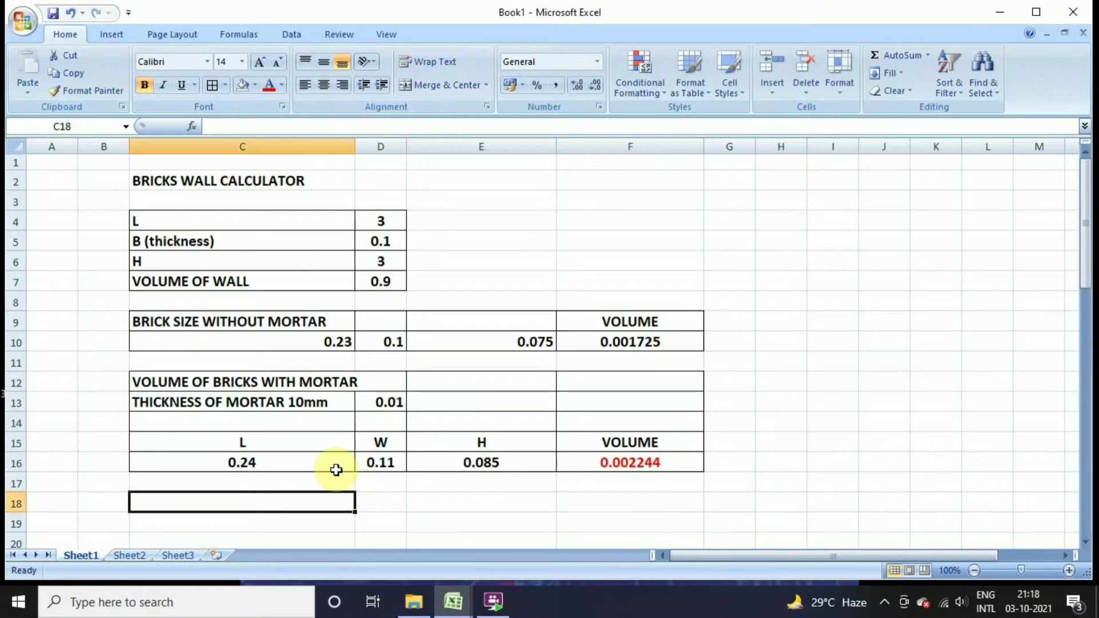
Step: Widen column C slightly so the VOLUME OF BRICKS WITH MORTAR heading fits inside its cell
click(385, 517)
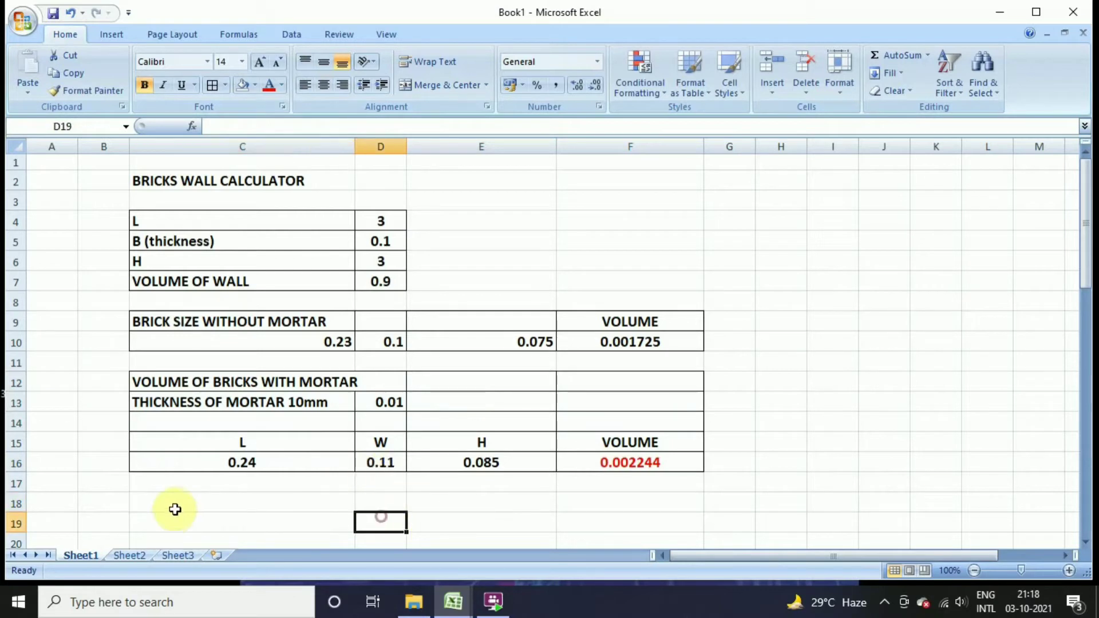
click(174, 502)
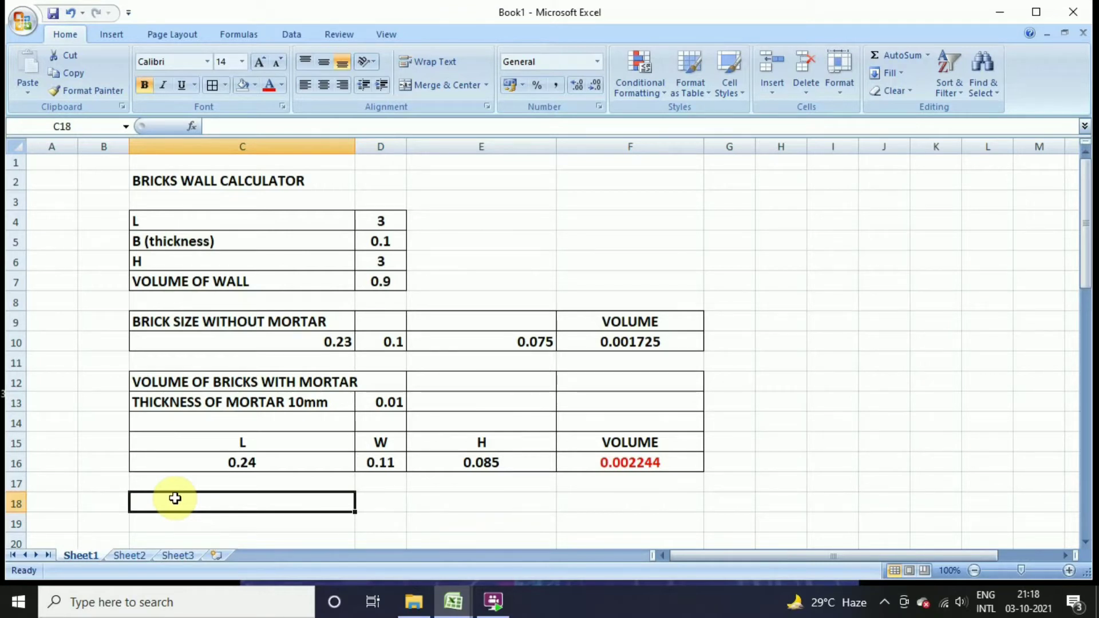
drag(356, 147, 366, 149)
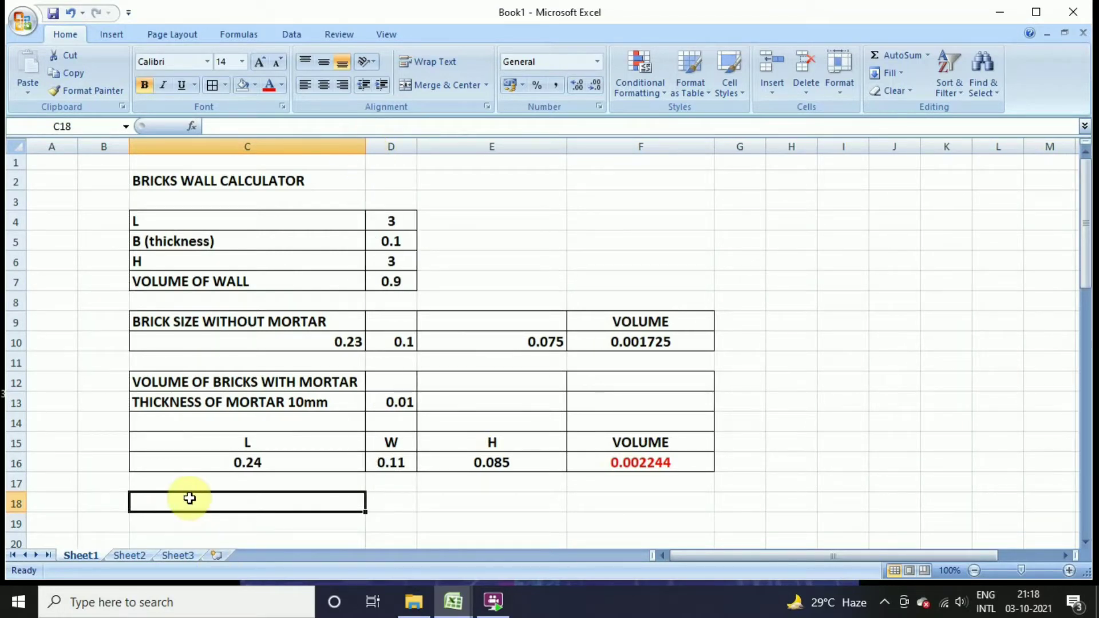
text(VOL)
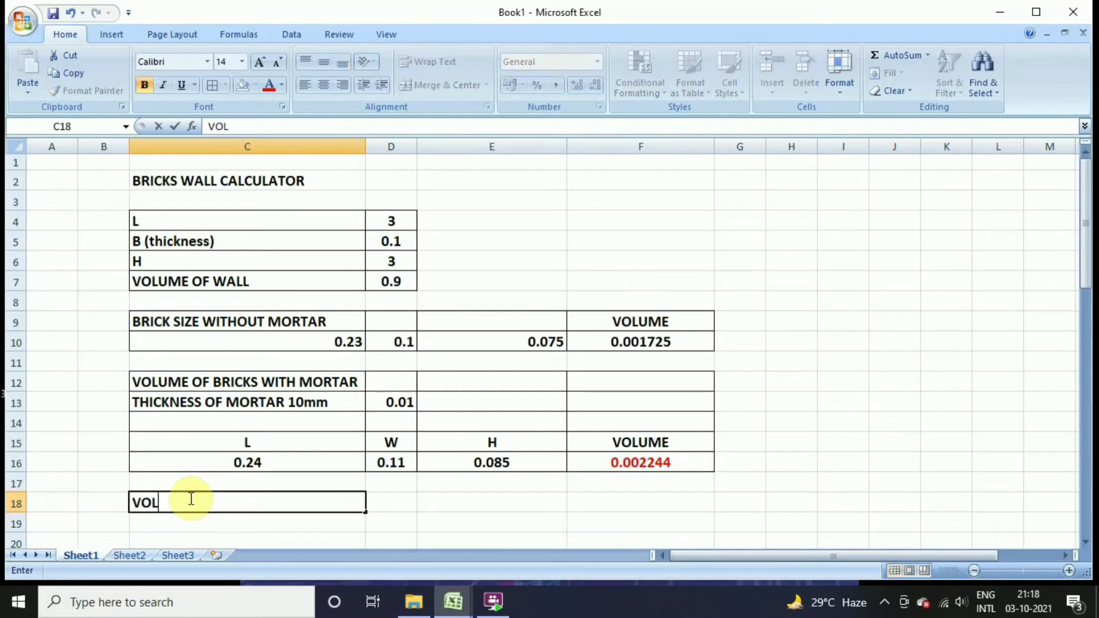
text(U)
text(ME)
key(BackSpace)
key(BackSpace)
key(BackSpace)
key(BackSpace)
key(BackSpace)
Step: Enter the label "NO OF BRICKS = VOLUME OF WALL / VOLUME OF BRICKS WITH MORTAR" in C18 and wrap its text
text(NO OF BR)
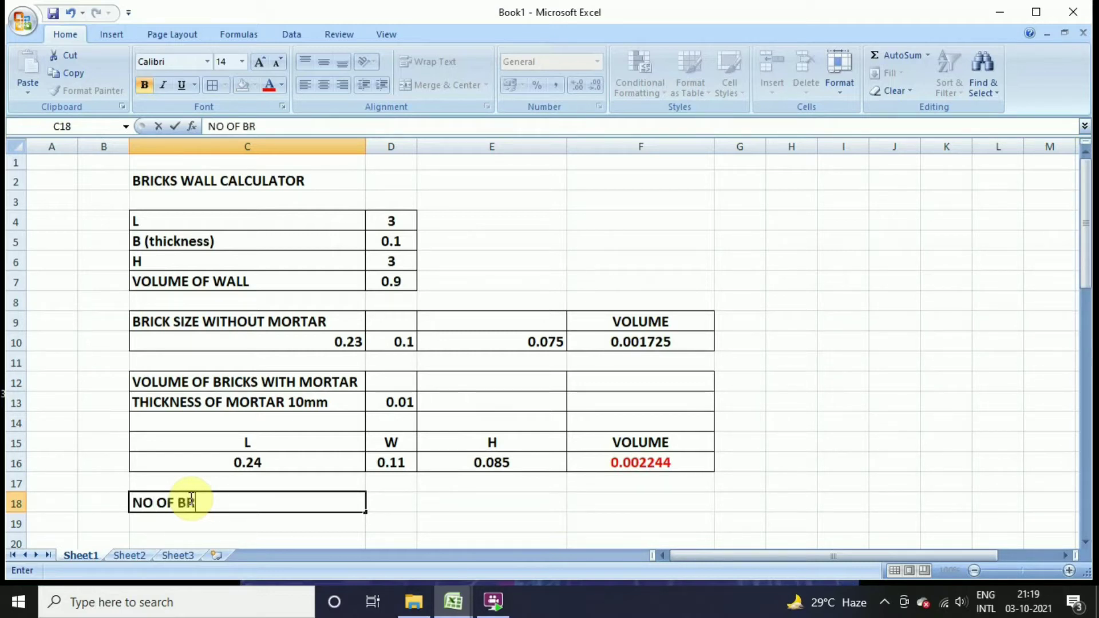
text(ICKS =)
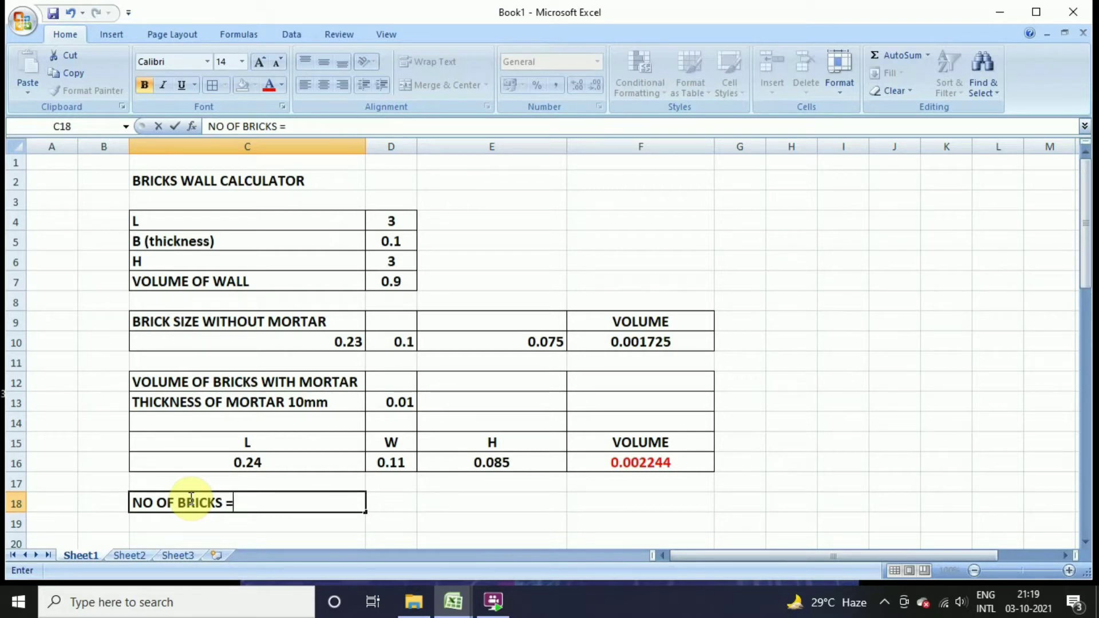
text( VOLUME)
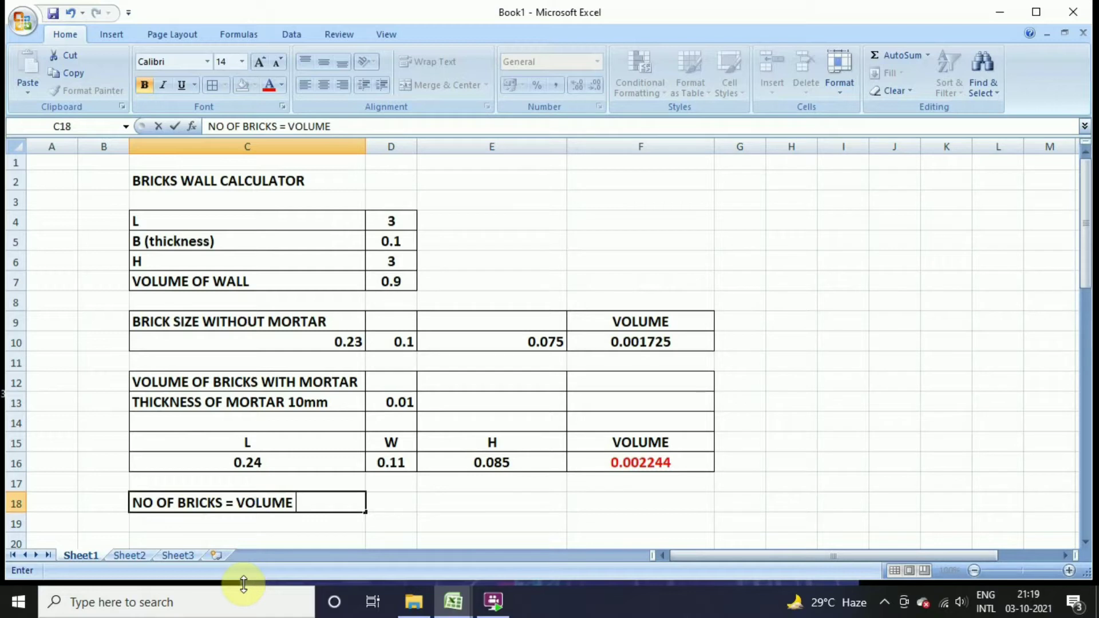
text( OF WAL)
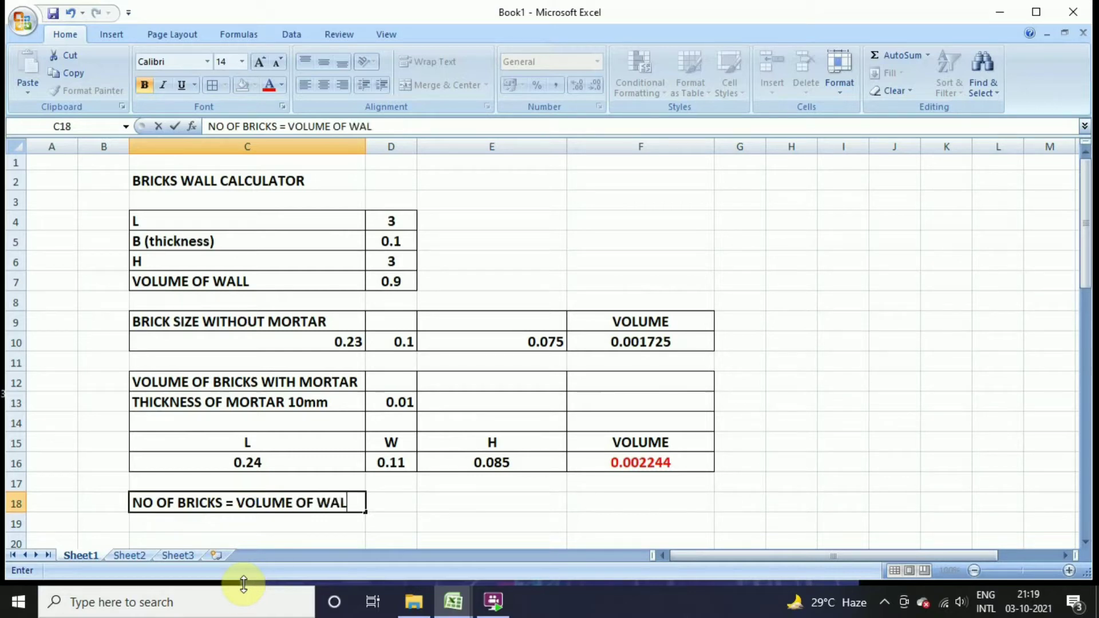
text(L / VOLUM)
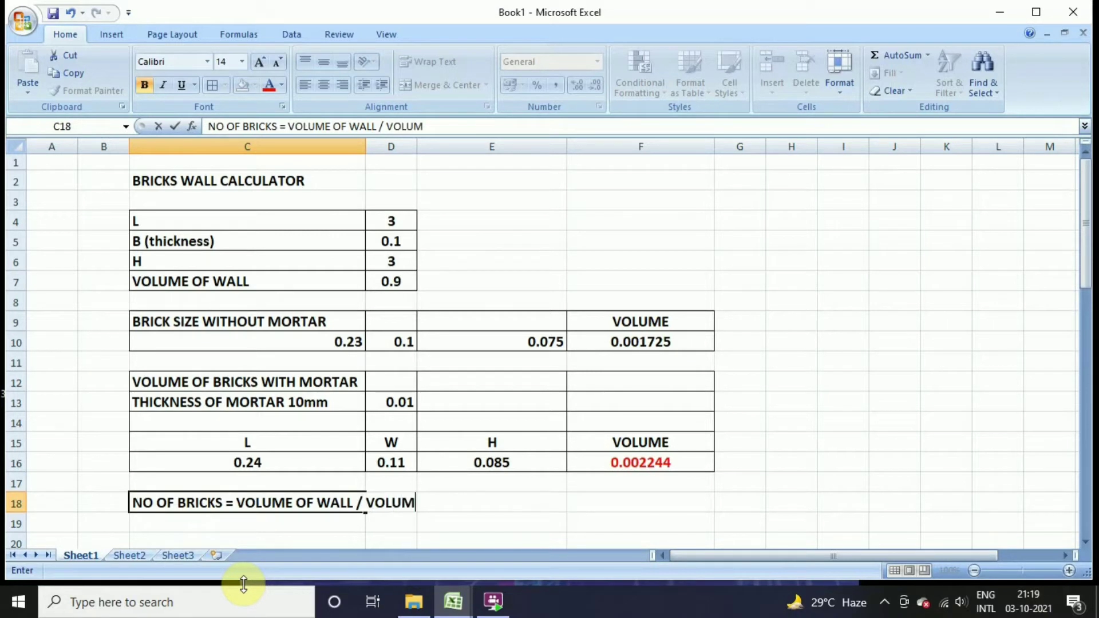
text(E OF BRIC)
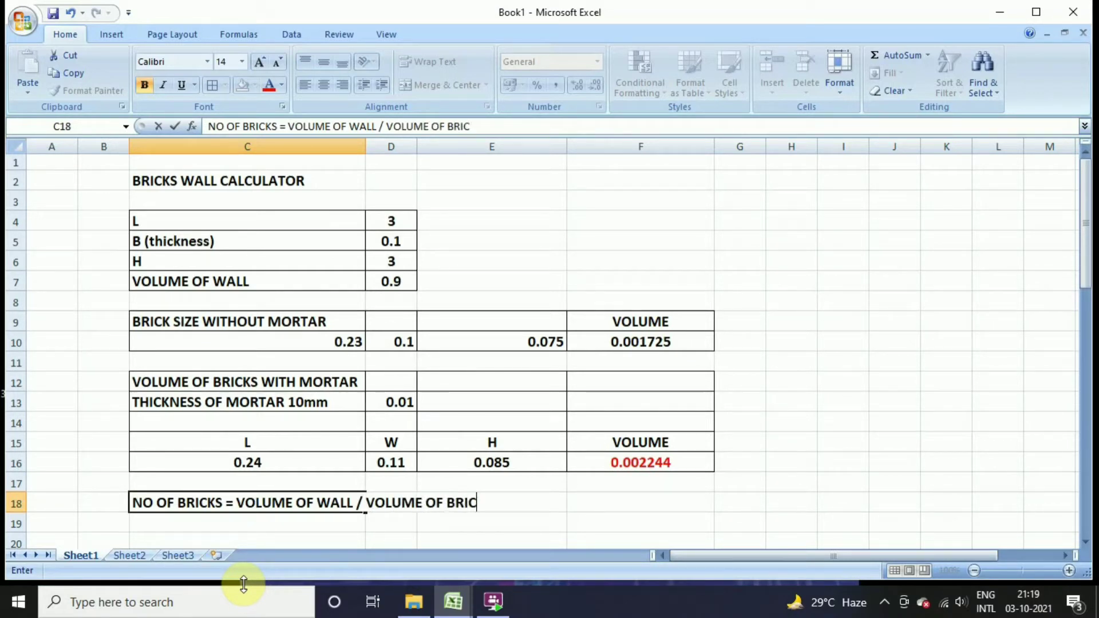
text(KS)
text( W)
text(ITH )
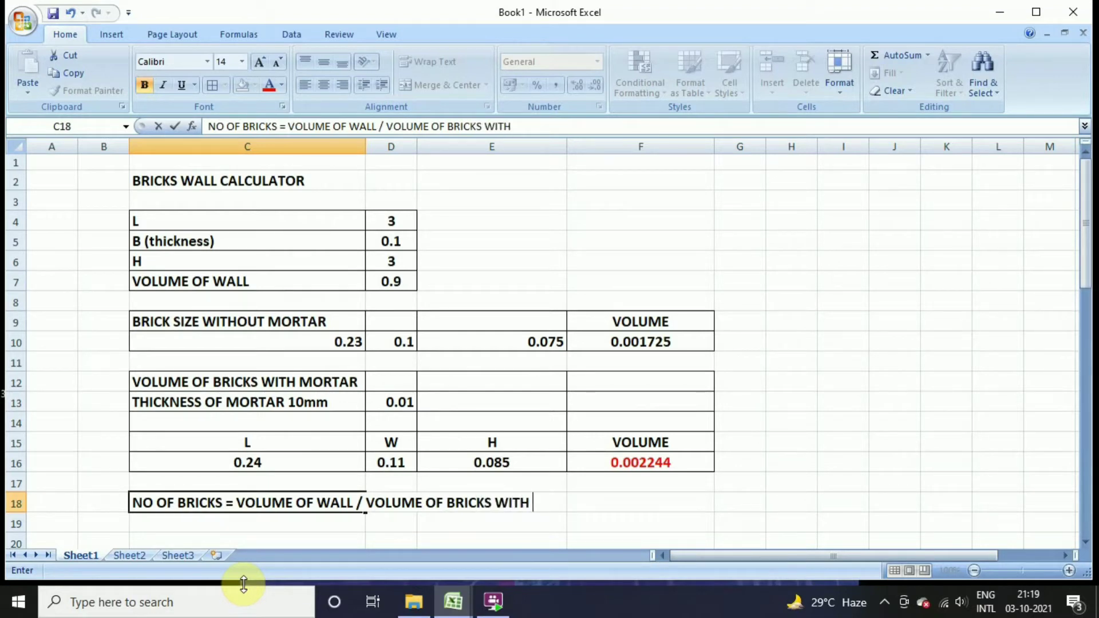
text(MORTAR)
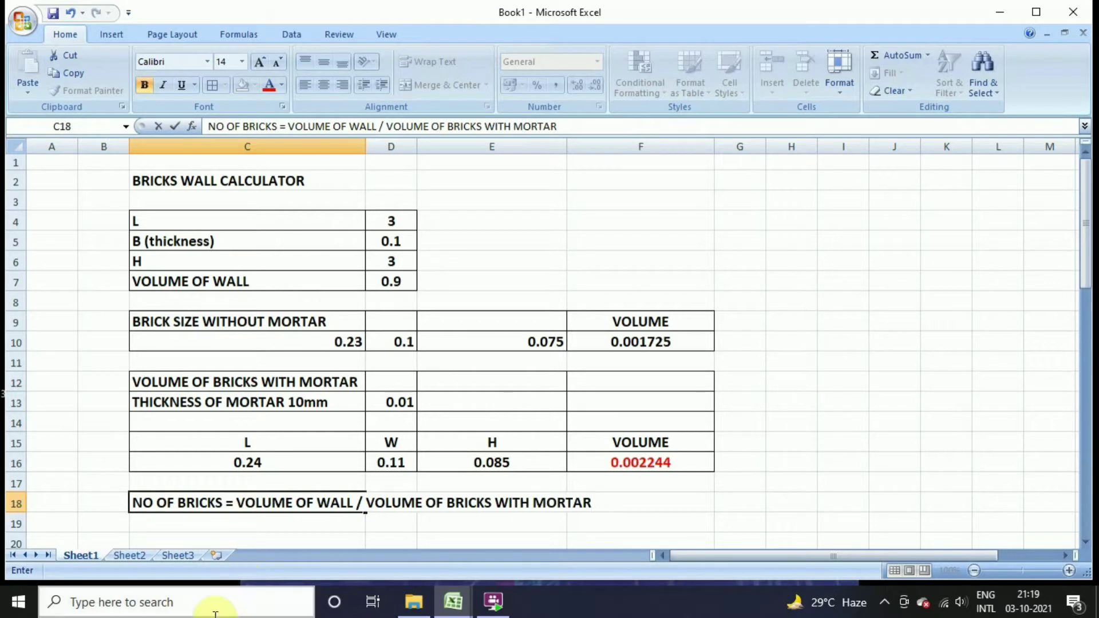
click(215, 518)
click(218, 504)
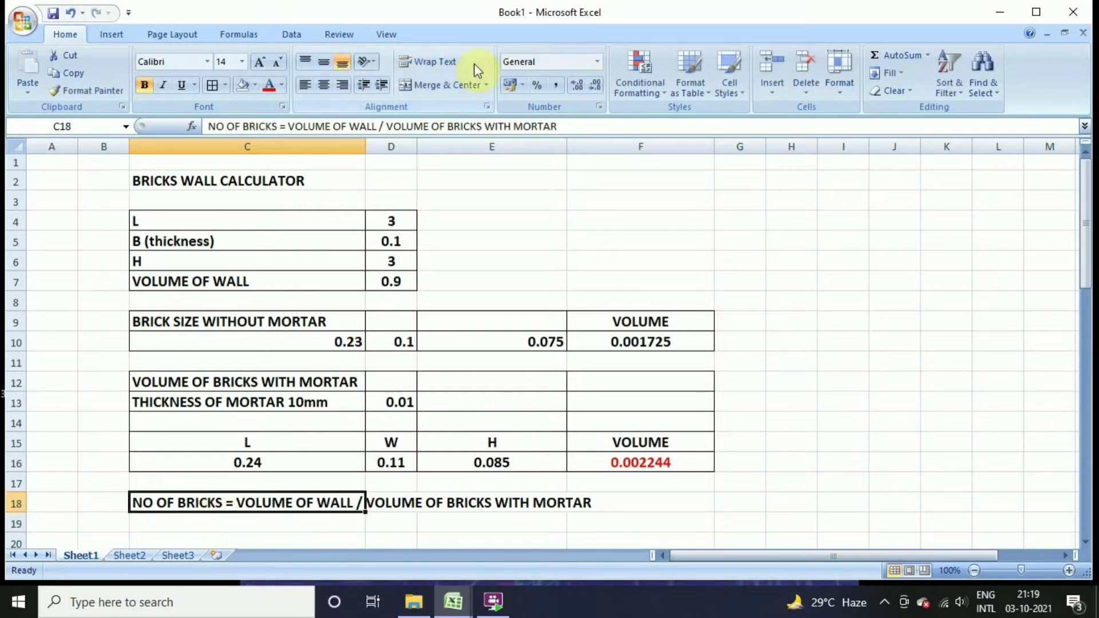
click(438, 62)
Step: Enter the heading BRICKS in E18, beside the number-of-bricks label
scroll(414, 228, down, 2)
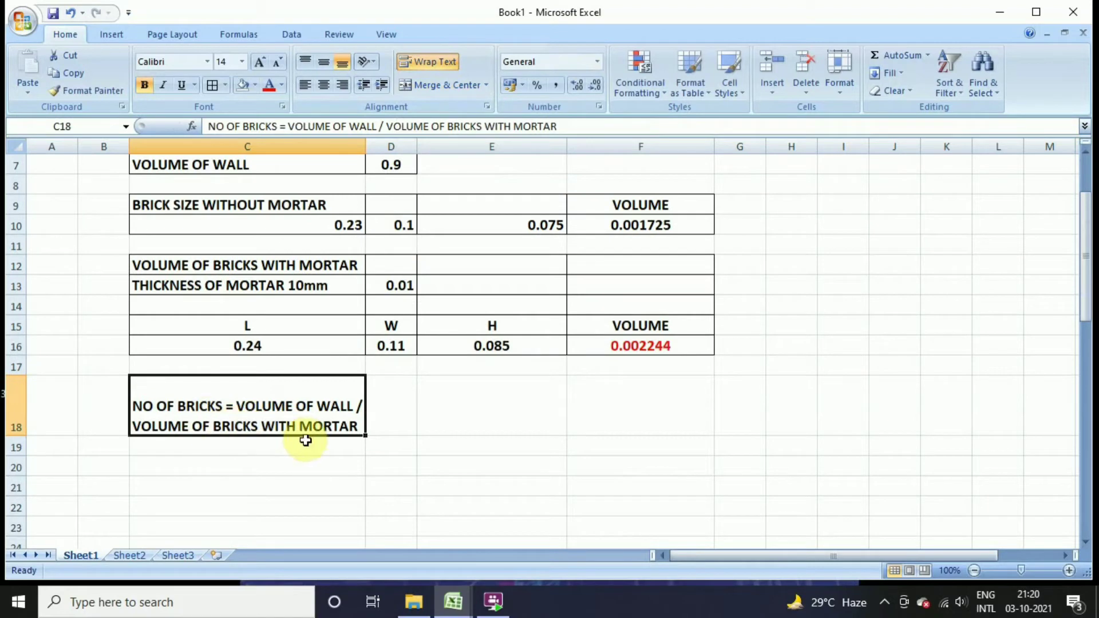
click(486, 414)
text(B)
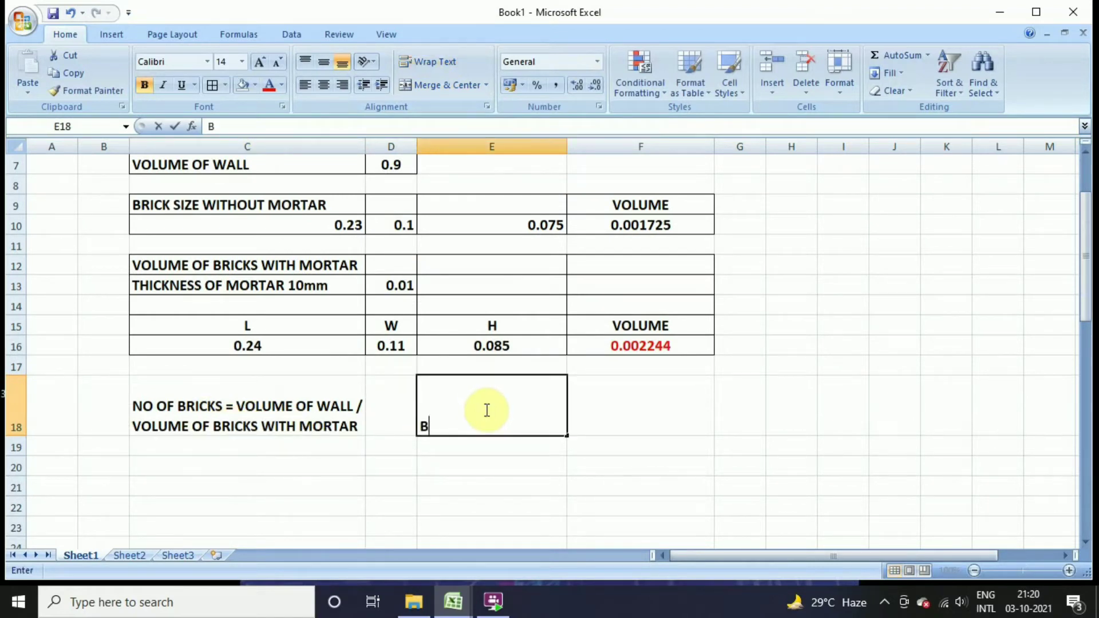
text(RICKS)
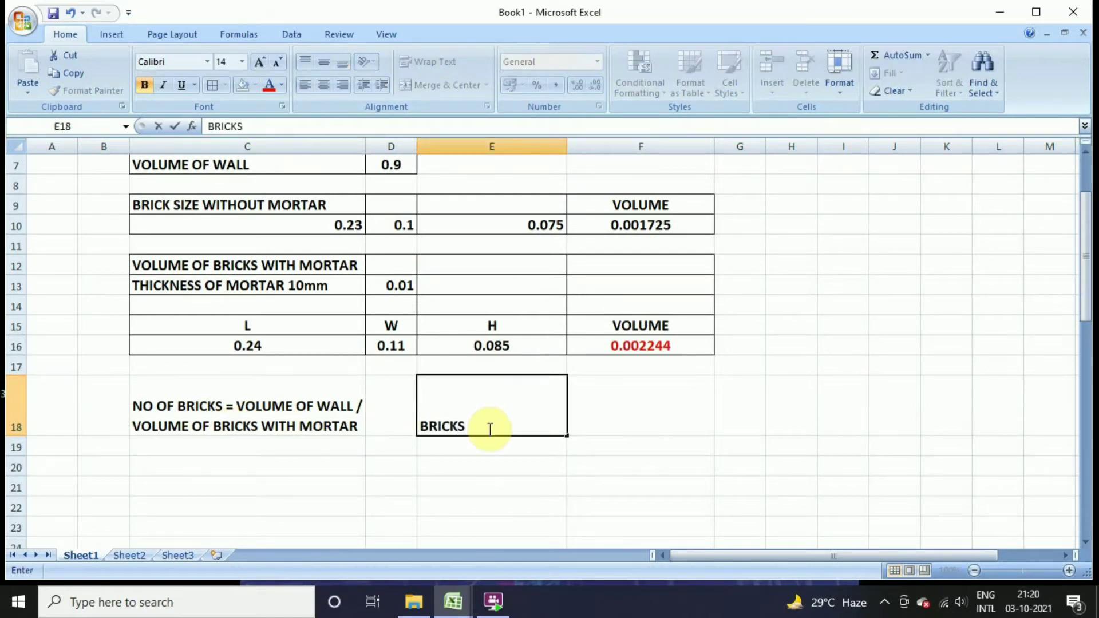
key(Return)
Step: Calculate the number of bricks in E19 with the formula =D7/F16, dividing wall volume by brick volume with mortar
text(=)
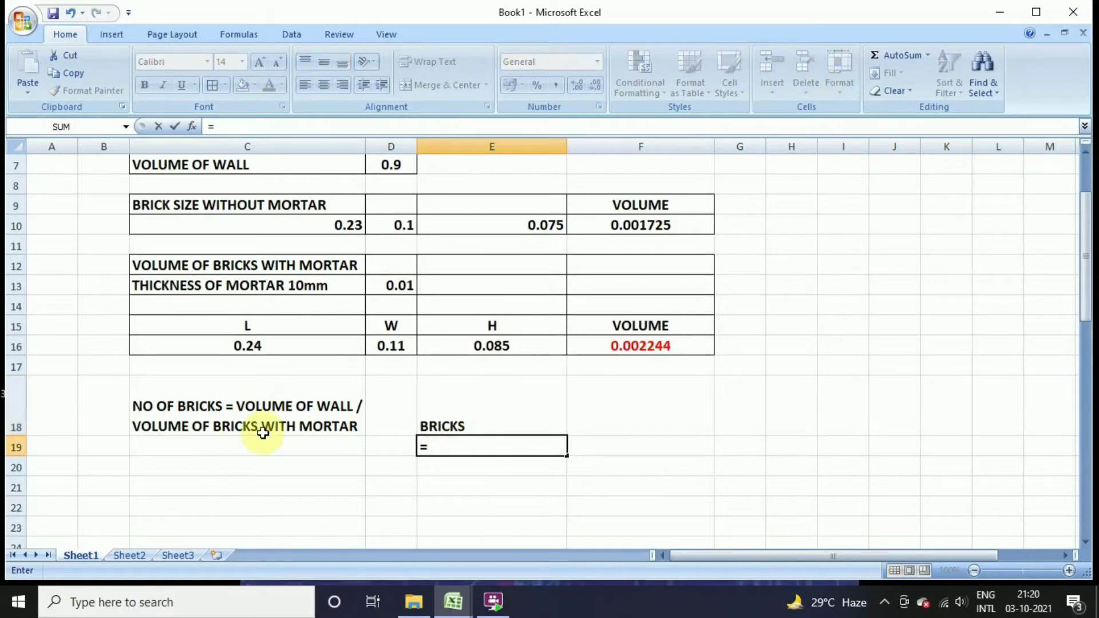
scroll(297, 412, up, 1)
scroll(296, 412, up, 1)
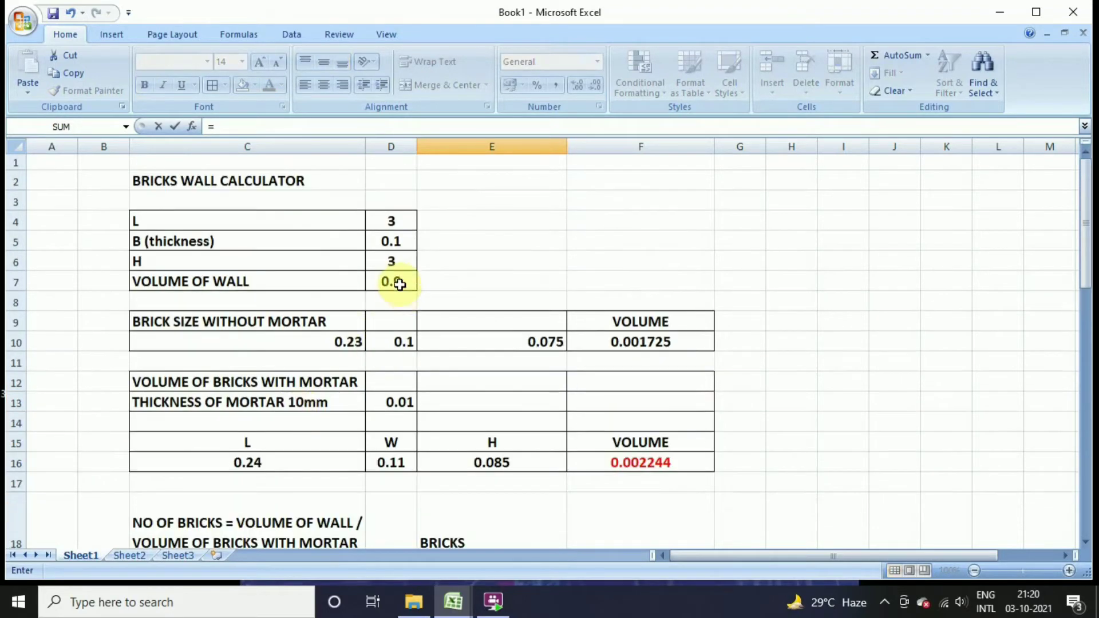
click(395, 282)
scroll(435, 346, down, 2)
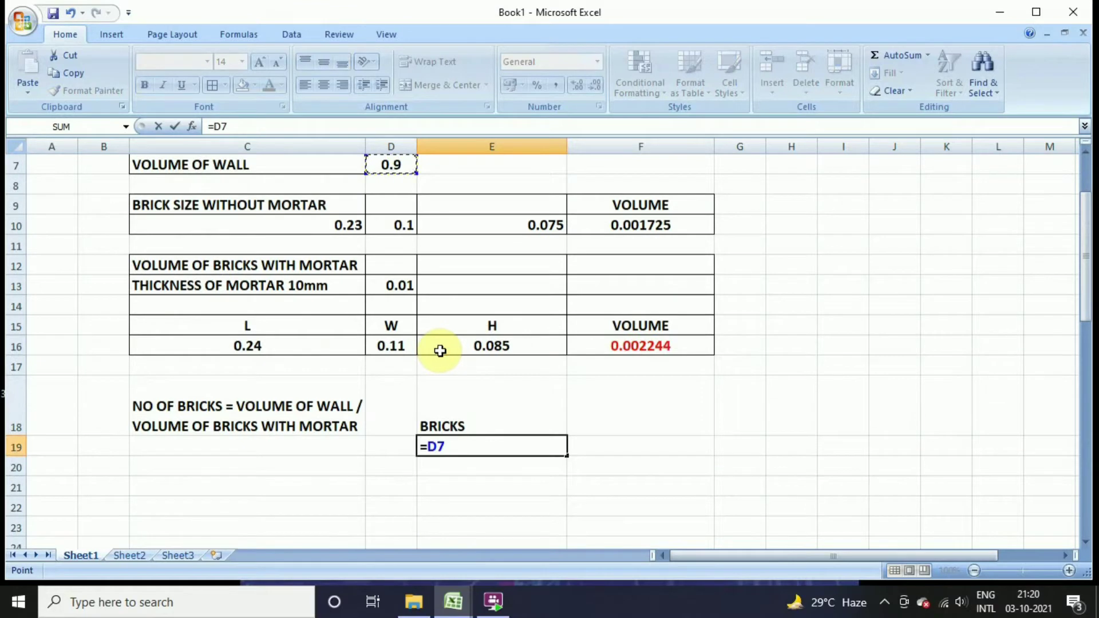
text(/)
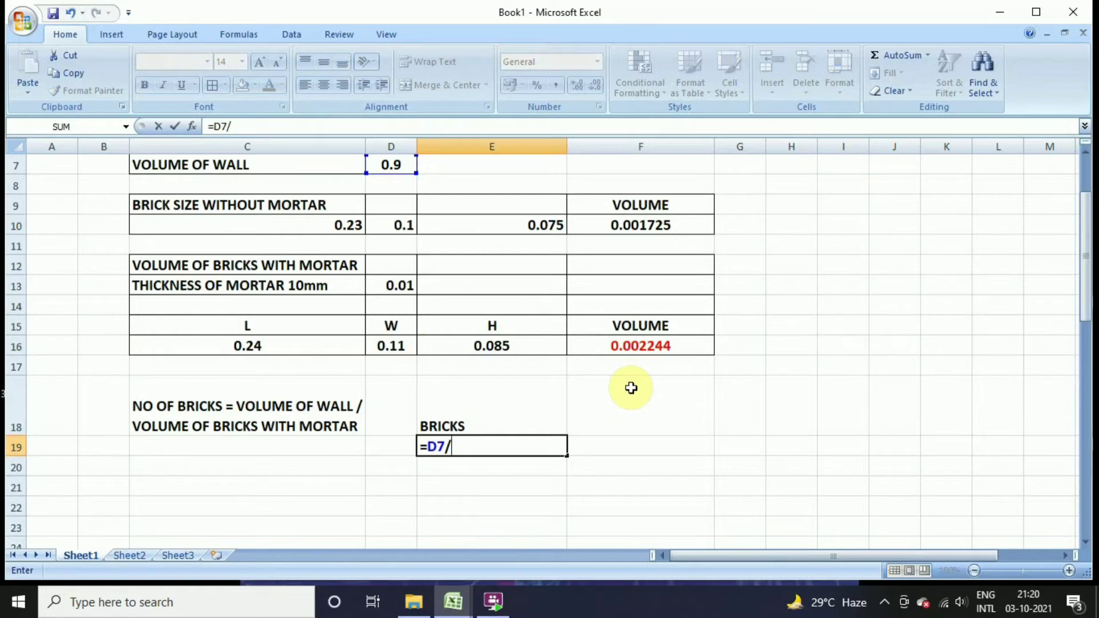
click(638, 347)
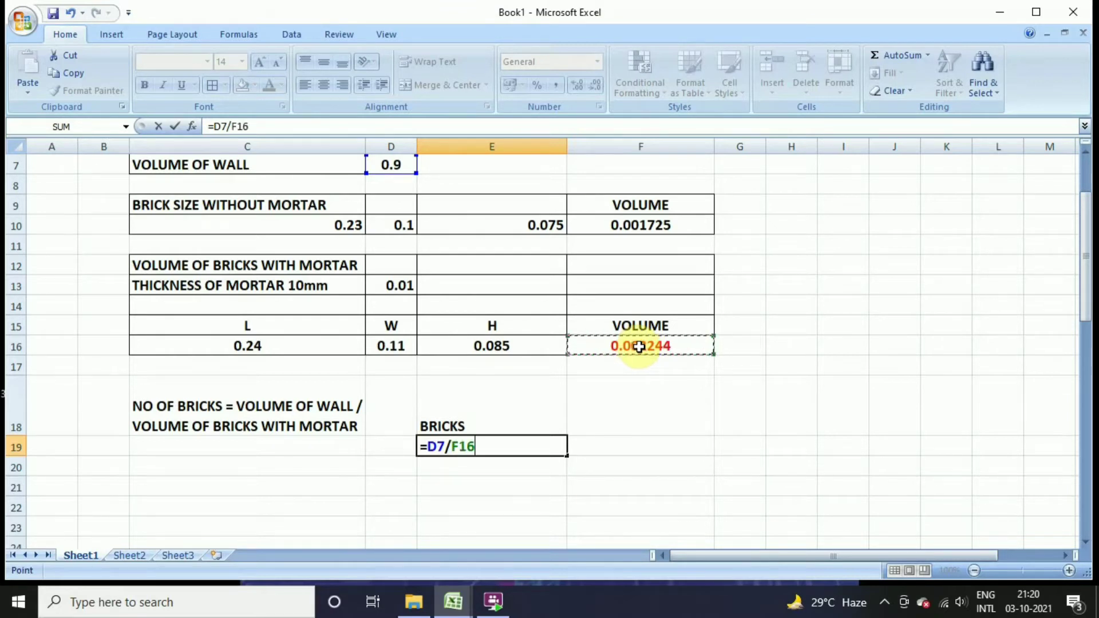
key(Return)
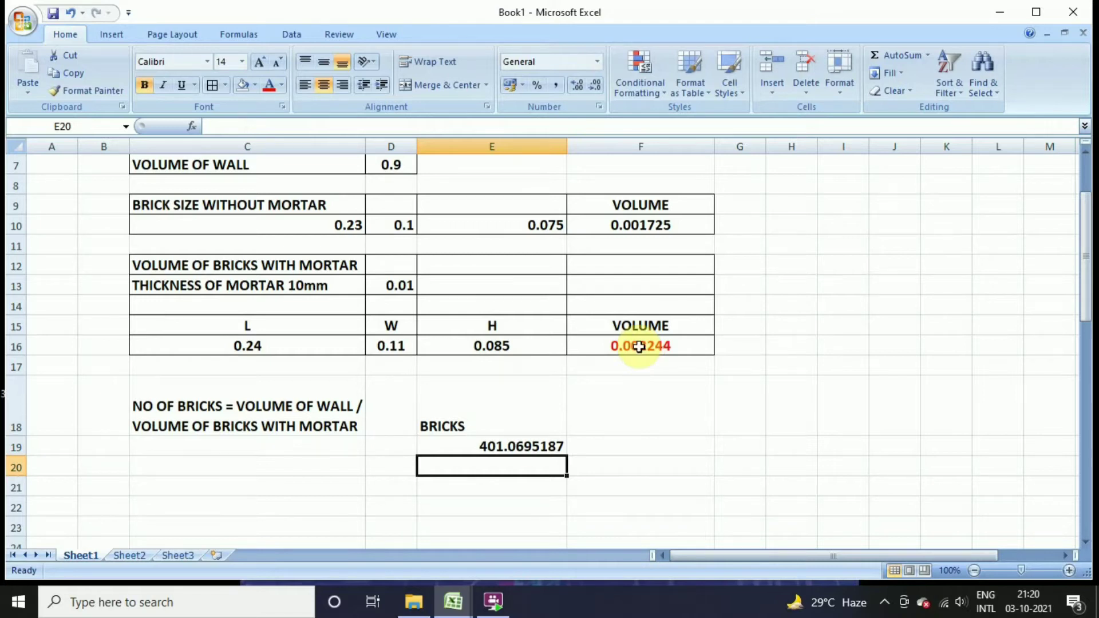
Step: Centre the number of bricks in E19 horizontally and colour it red
click(512, 447)
click(326, 89)
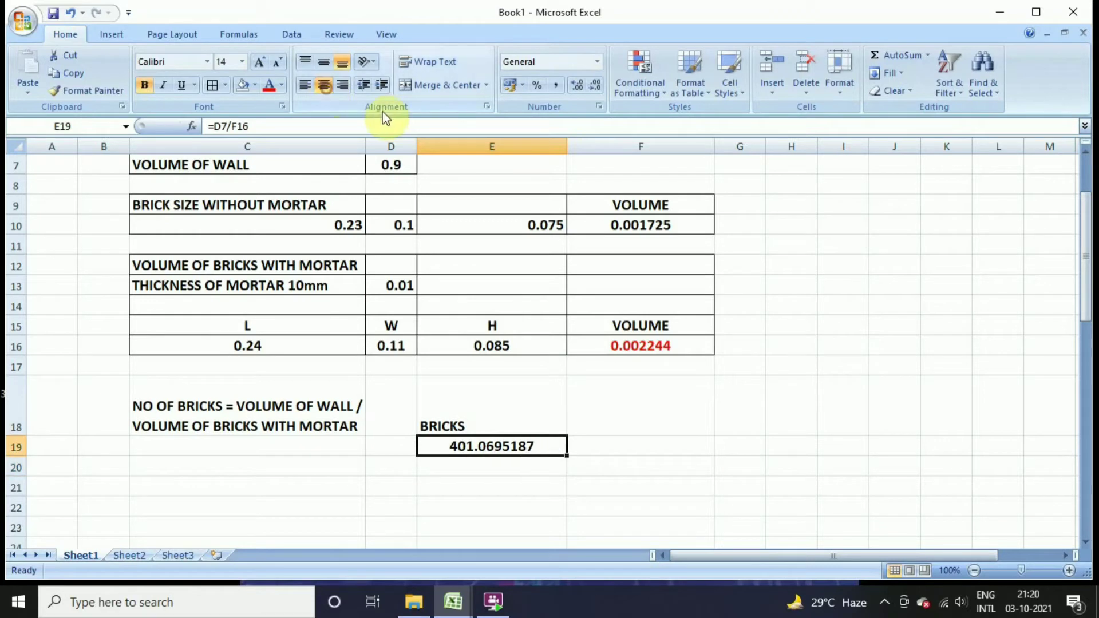
click(269, 86)
click(380, 503)
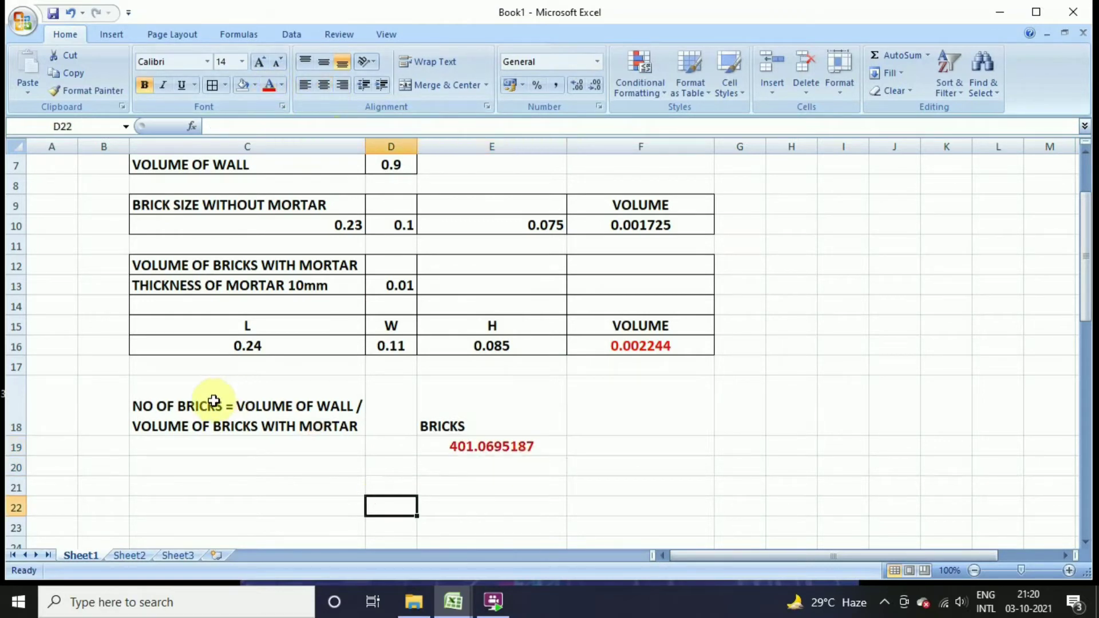
Step: Apply all borders to the number-of-bricks table in C18:E19
drag(216, 404, 498, 441)
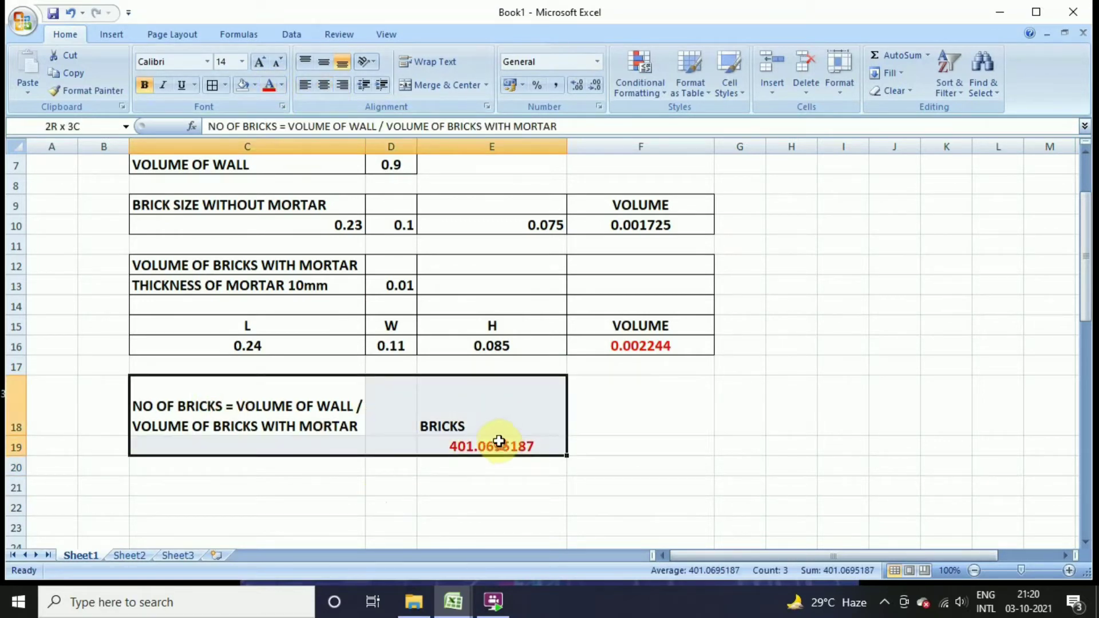
click(213, 86)
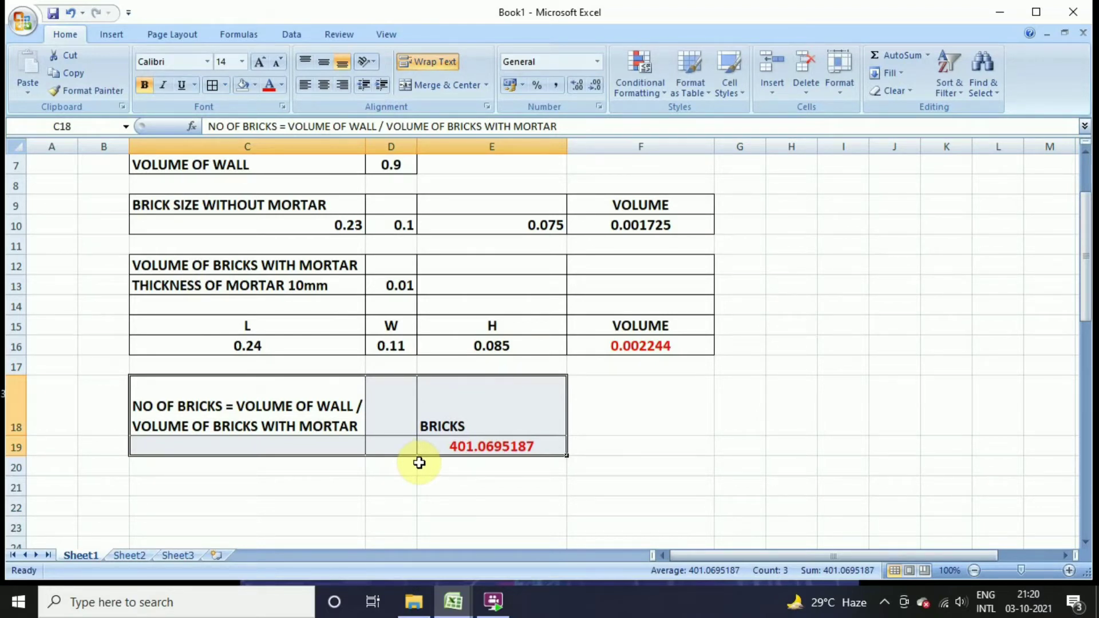
Step: Enter the label "VOLUME COVERED BY MORTAR AND BRICKS" in C21 and wrap its text
scroll(419, 465, down, 1)
click(207, 427)
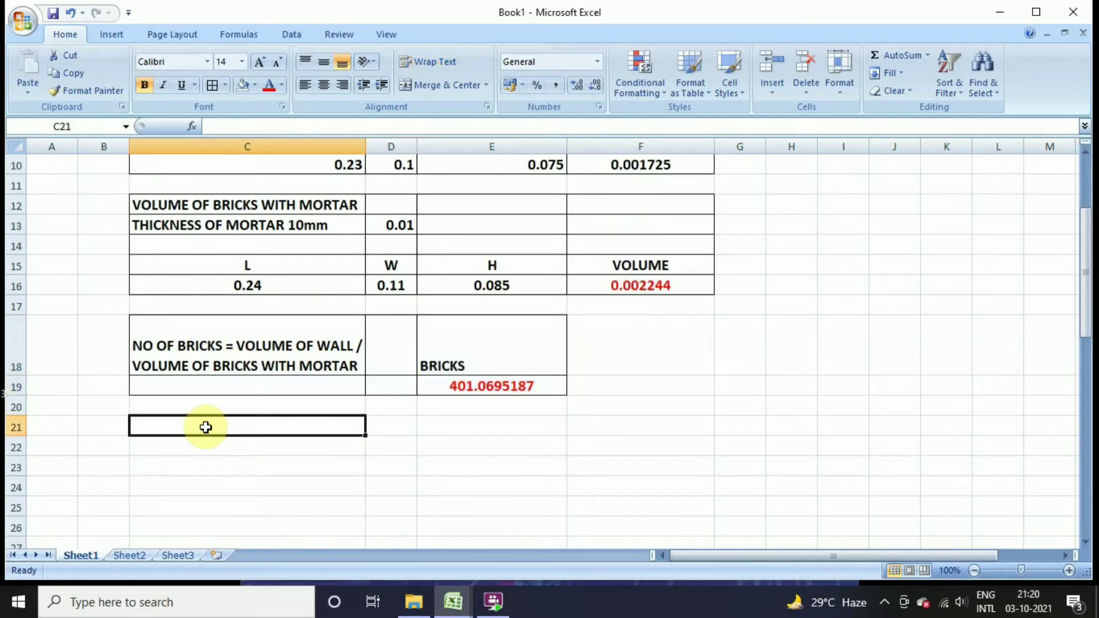
text(VOLUME C)
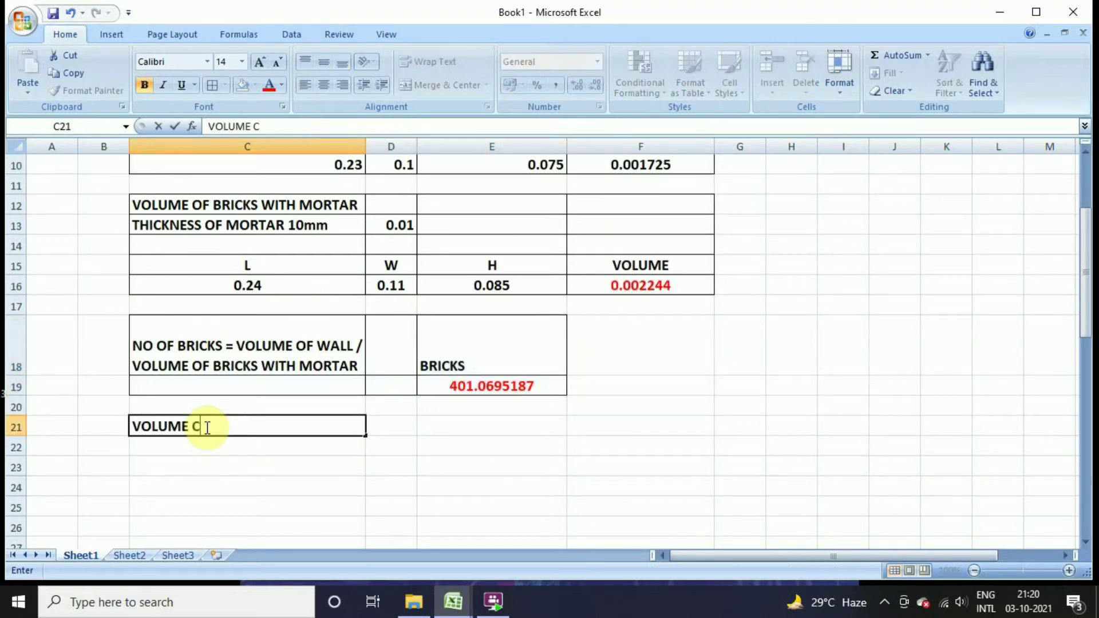
text(OV)
text(ERE)
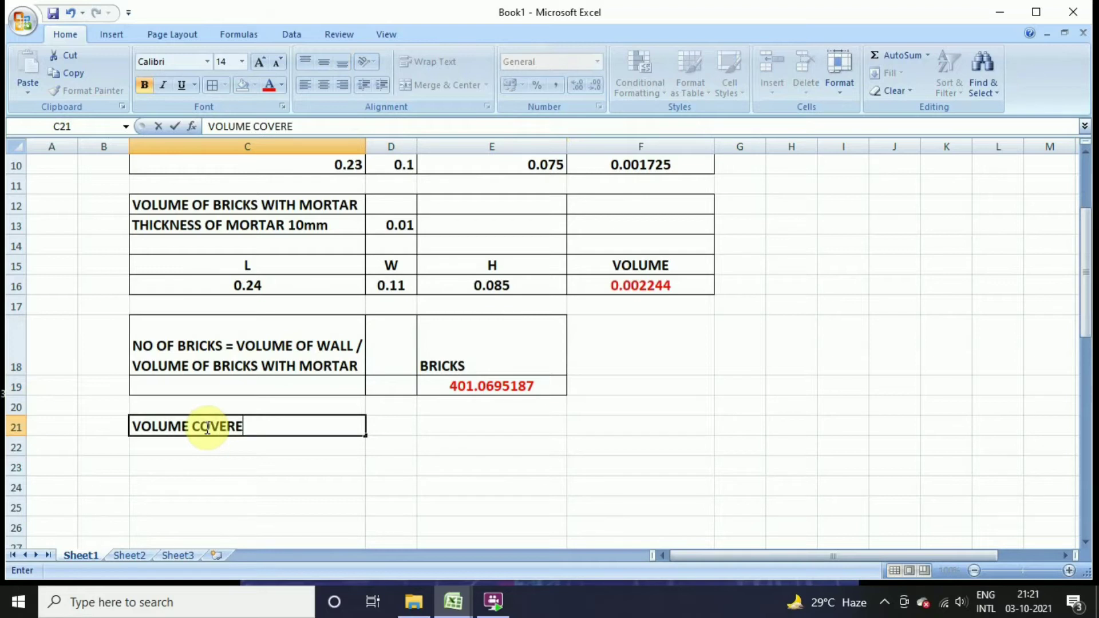
text(D BY MO)
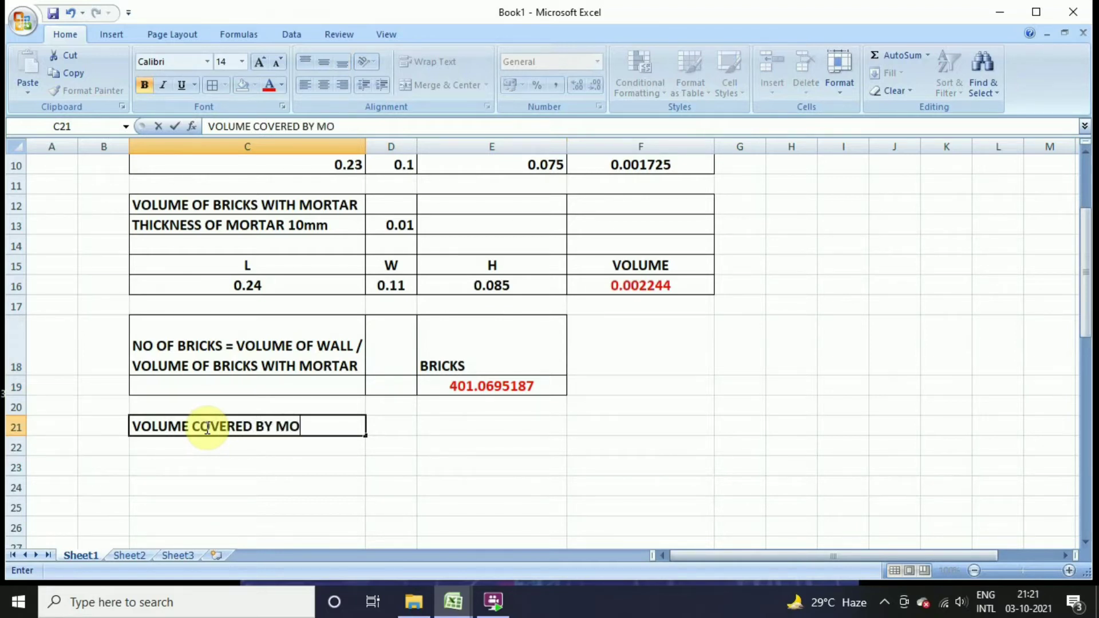
text(RTAR AN)
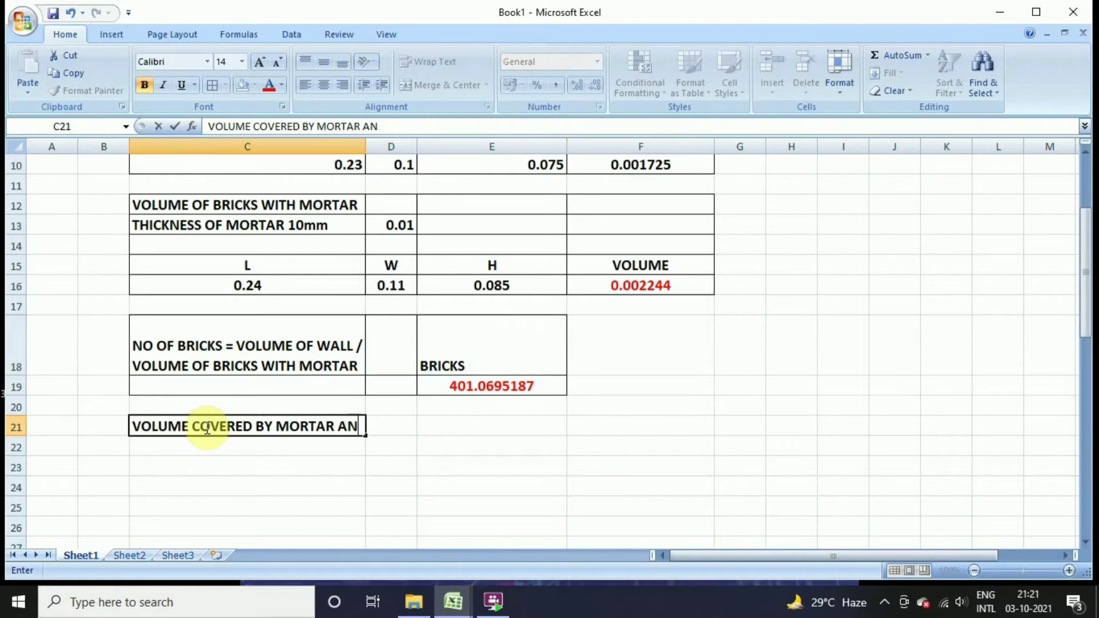
text(D BRICKS)
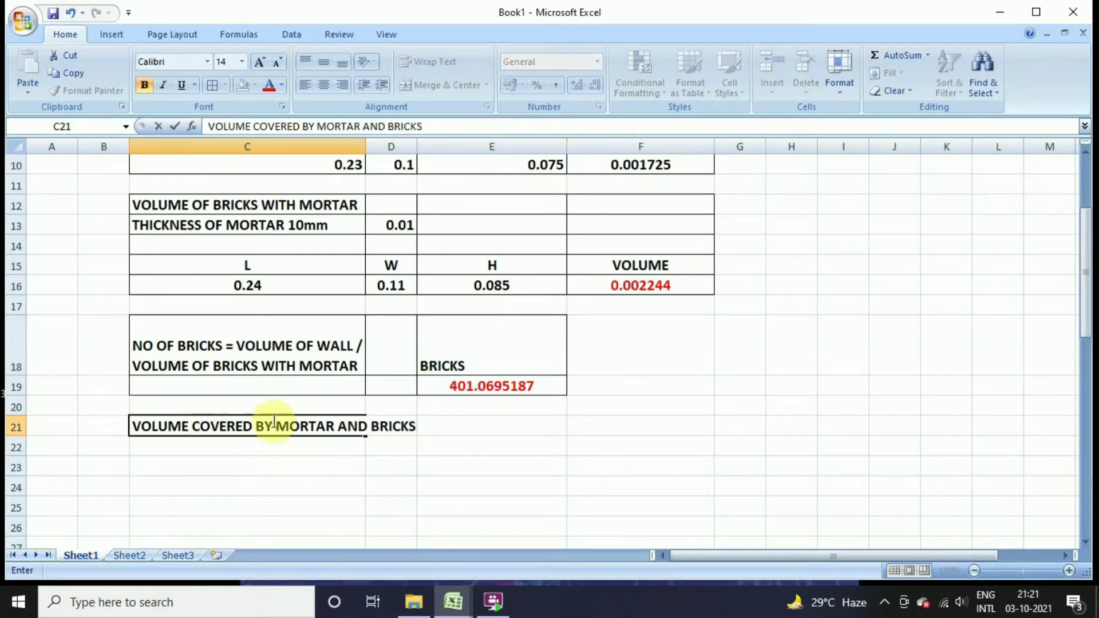
key(Return)
click(257, 426)
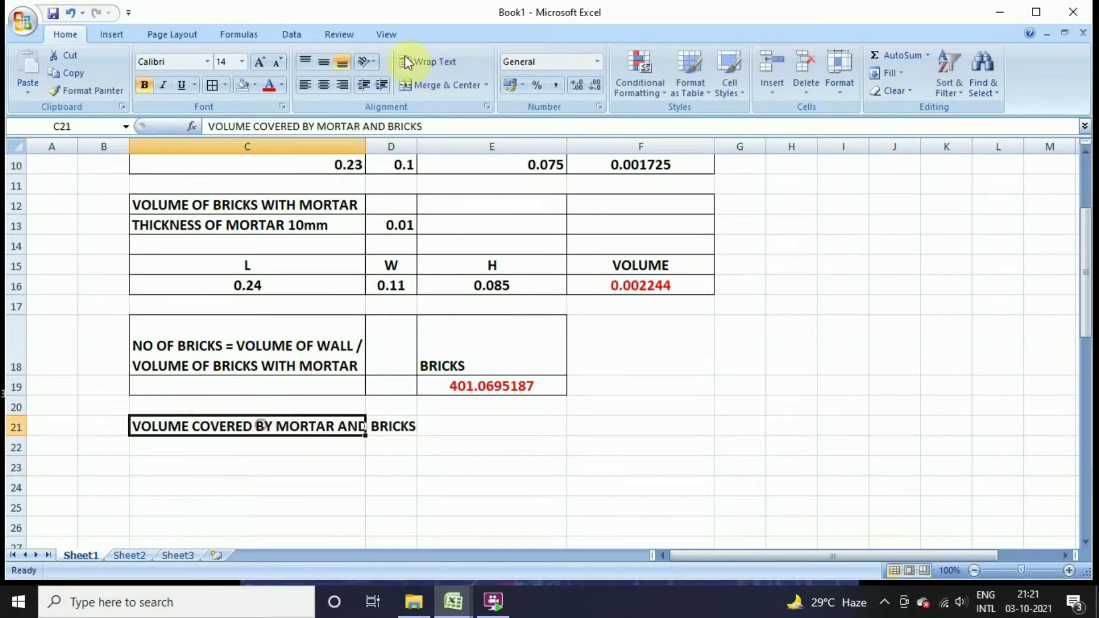
click(411, 62)
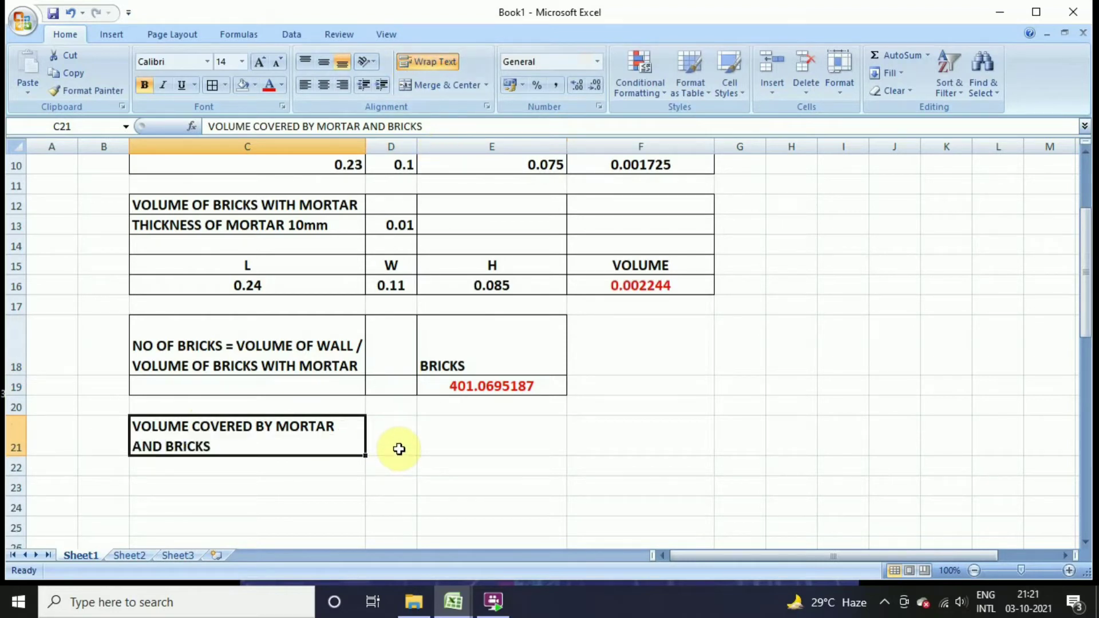
Step: Enter the heading VOLUME IN M3 in E21, beside the mortar-and-bricks volume label
click(462, 440)
text(V)
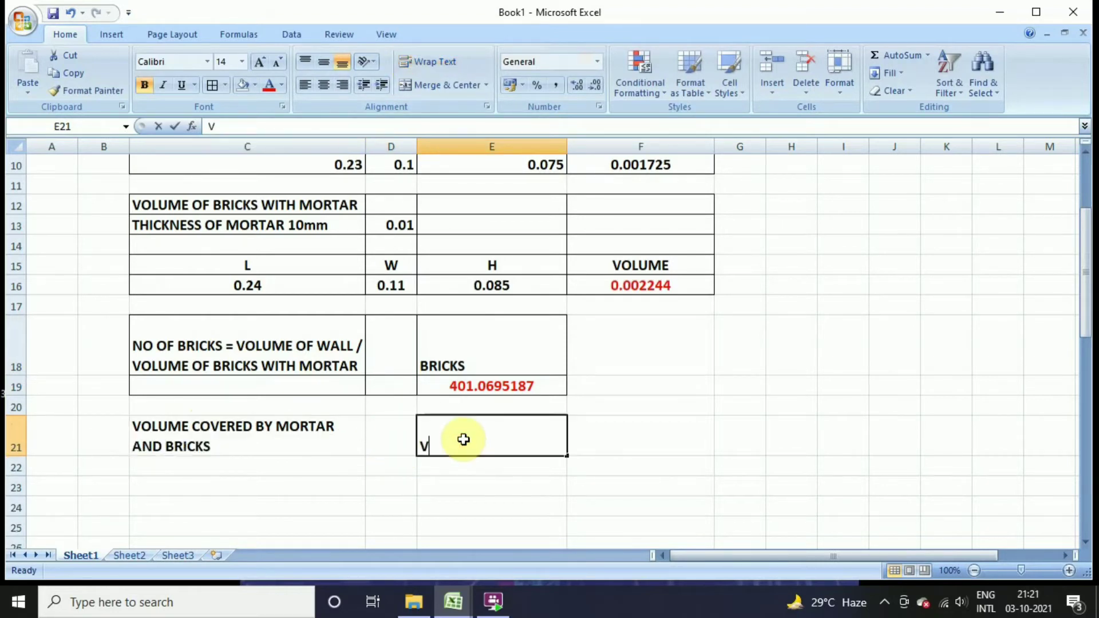
text(OLUME IN)
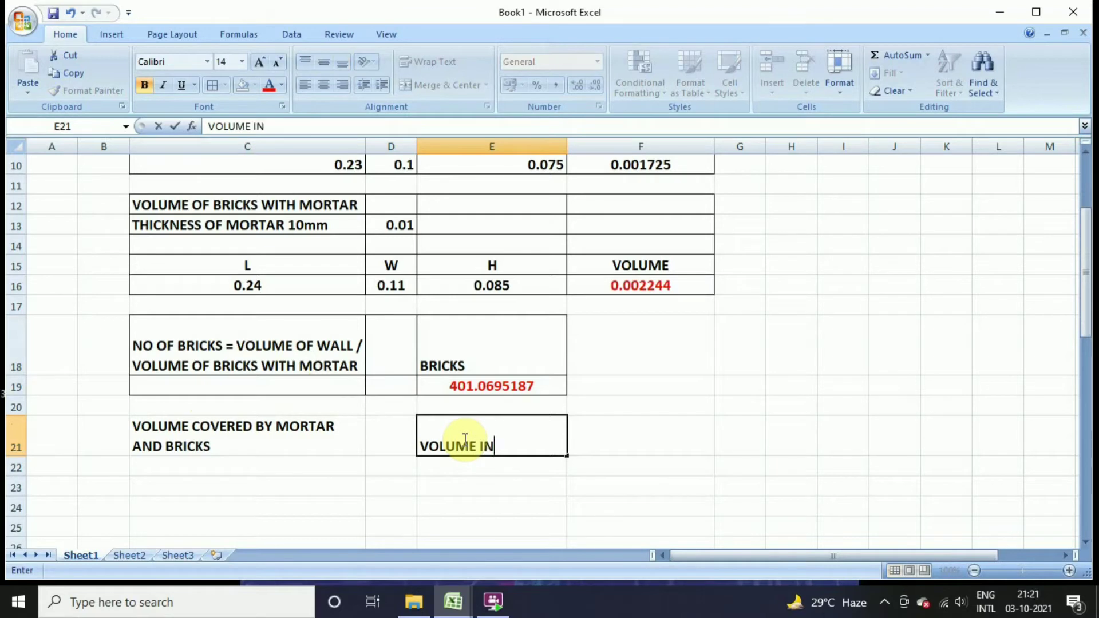
text( M3)
Step: Calculate the volume in E22 by multiplying the number of bricks by the brick volume without mortar, using =E19*F10
click(467, 467)
text(=)
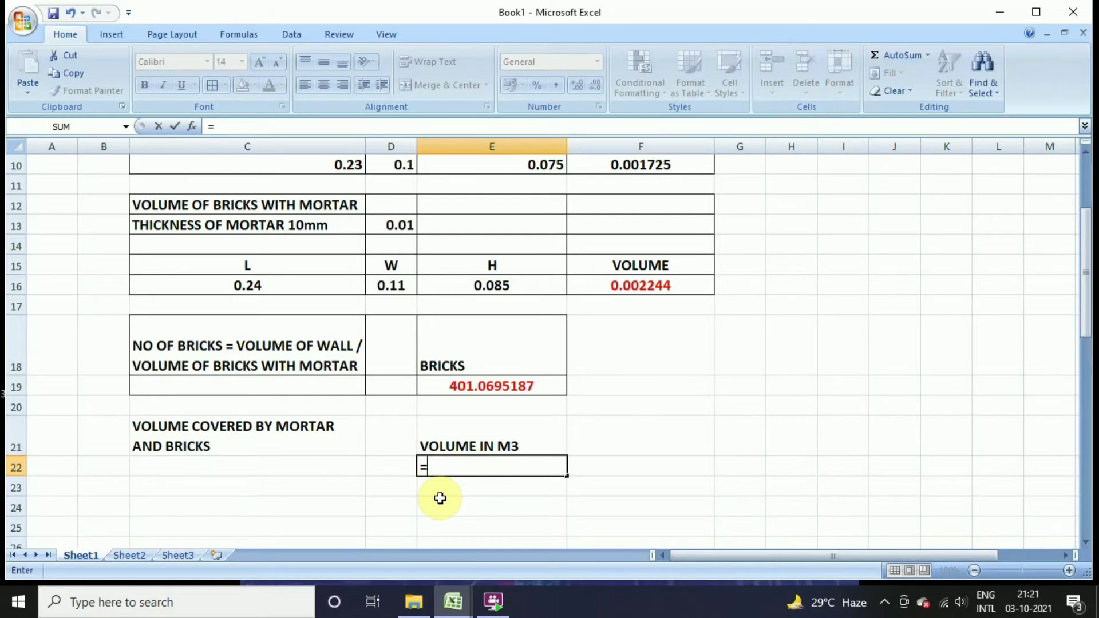
scroll(604, 334, up, 1)
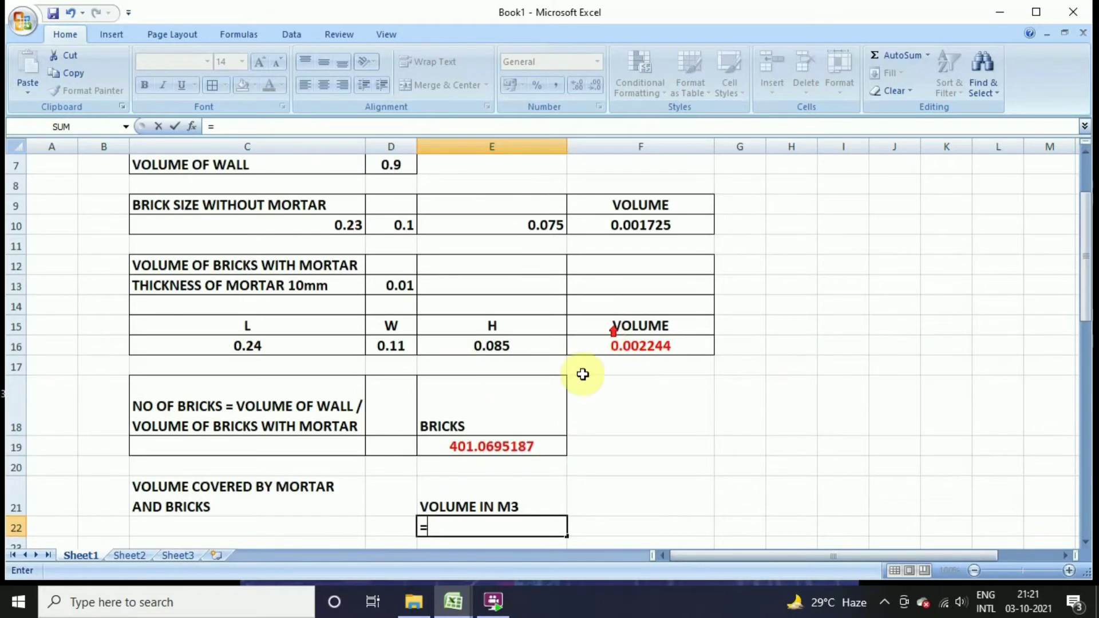
click(502, 446)
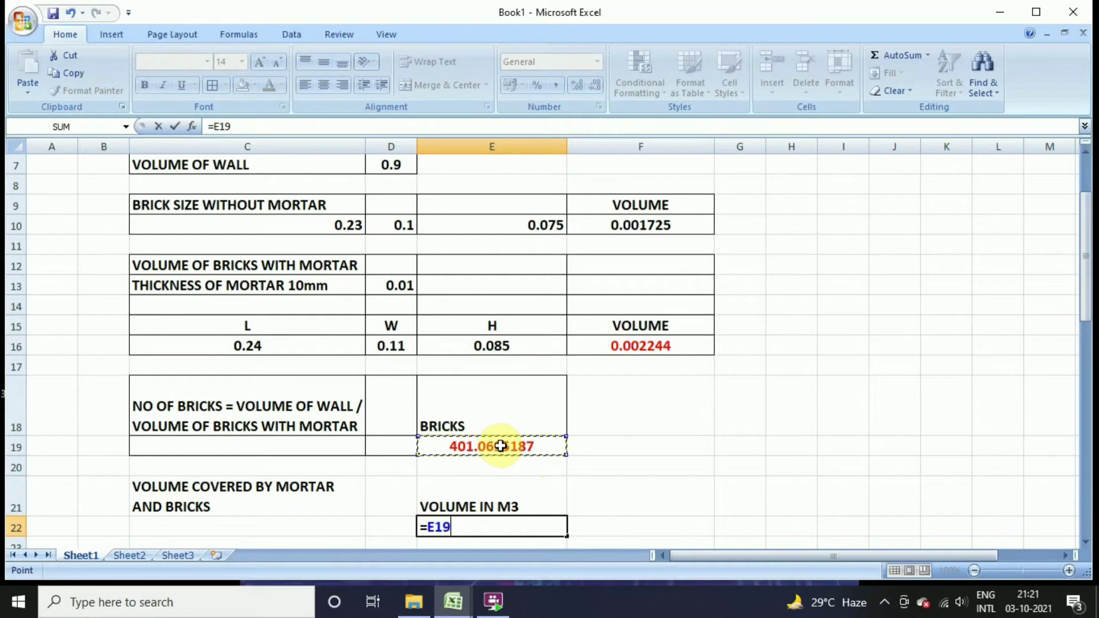
text(/)
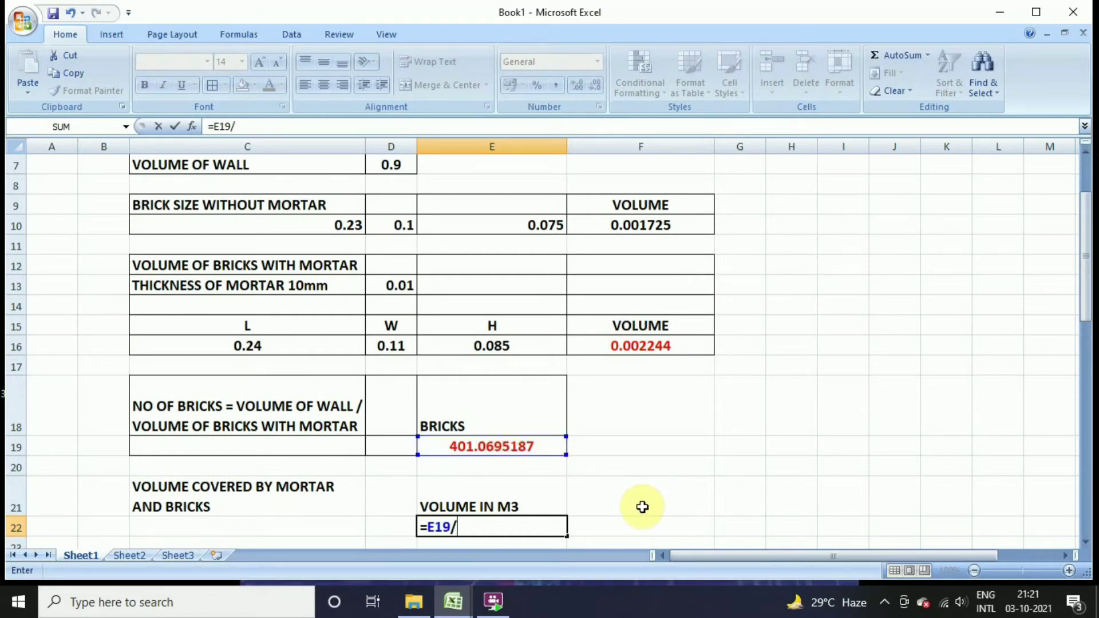
scroll(607, 429, up, 1)
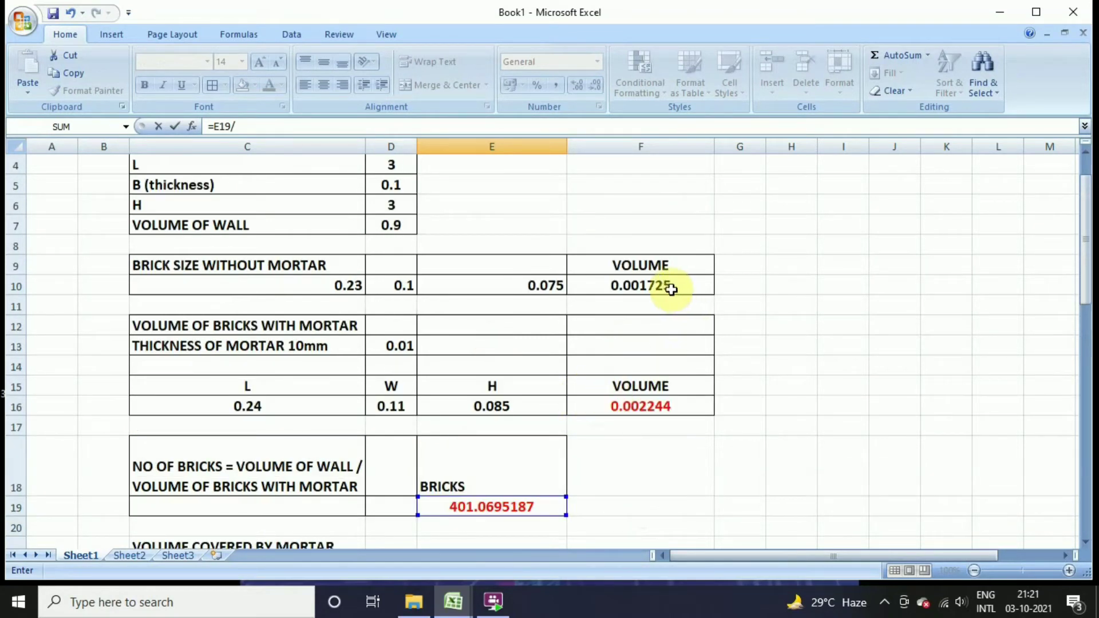
scroll(643, 417, down, 1)
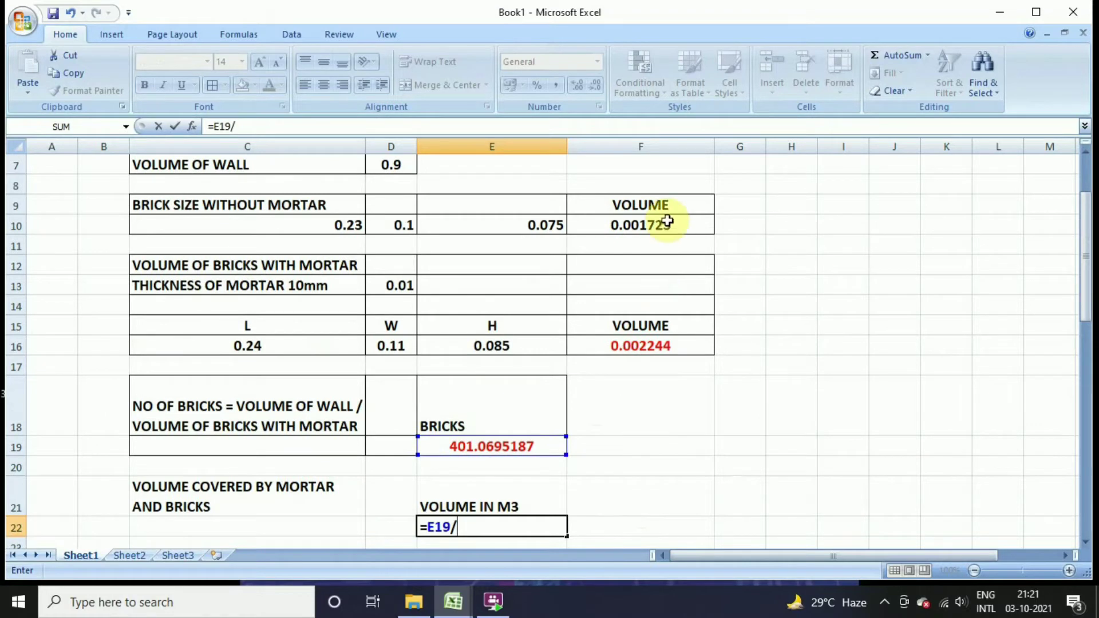
key(BackSpace)
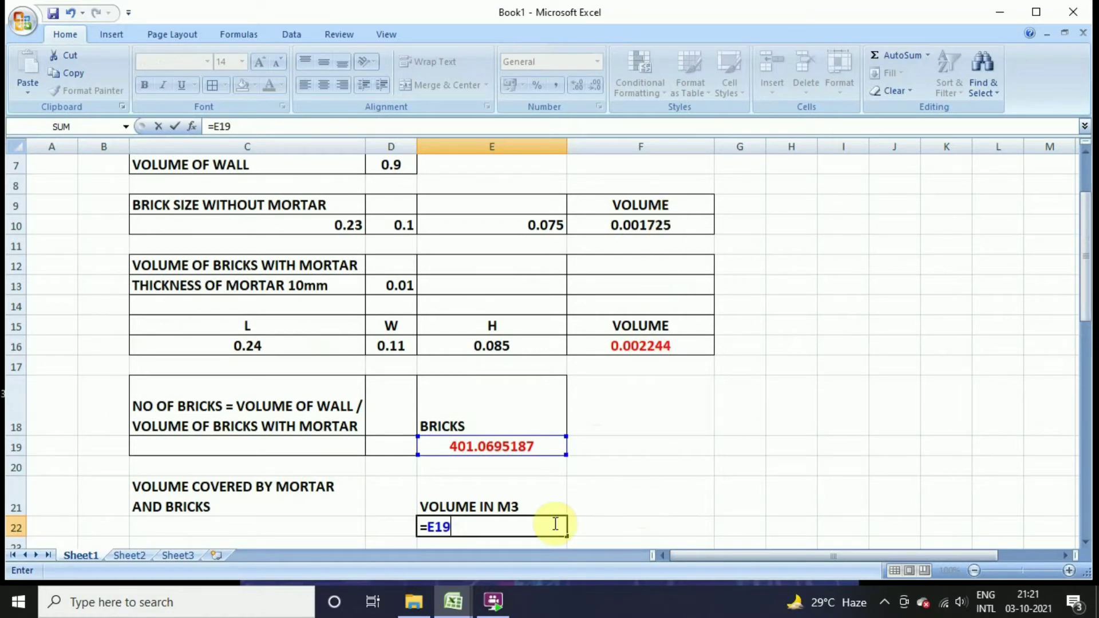
text(*)
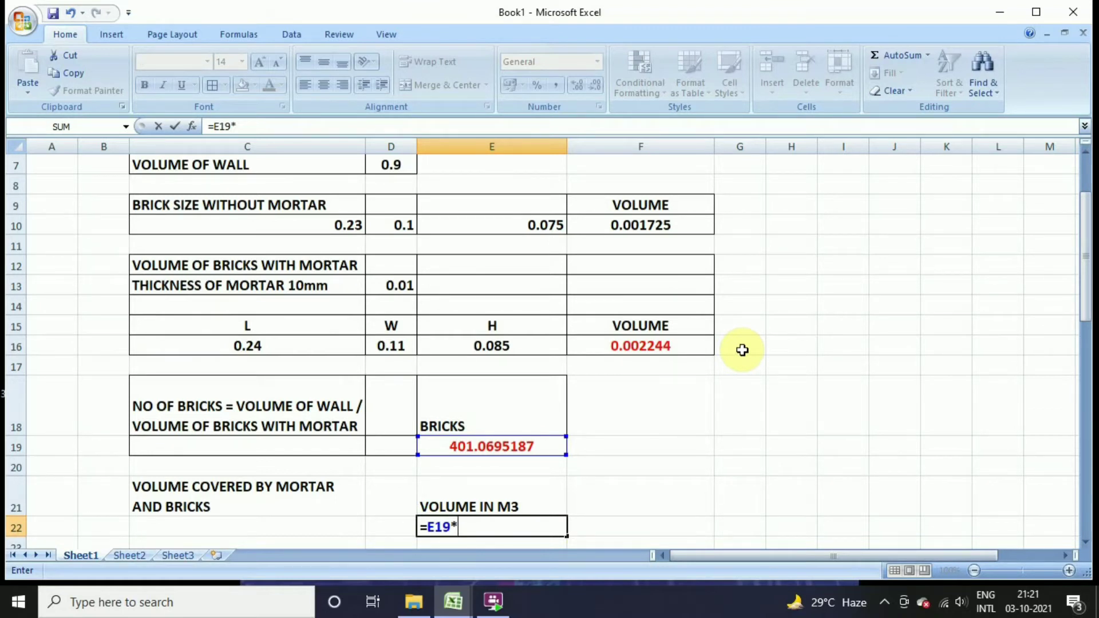
click(650, 228)
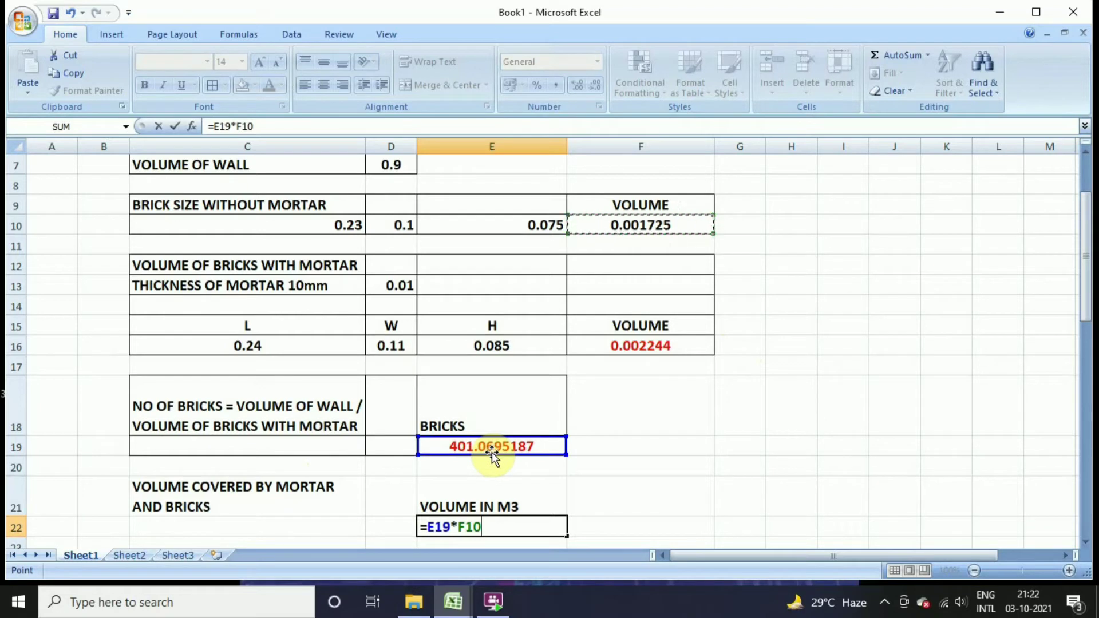
key(Return)
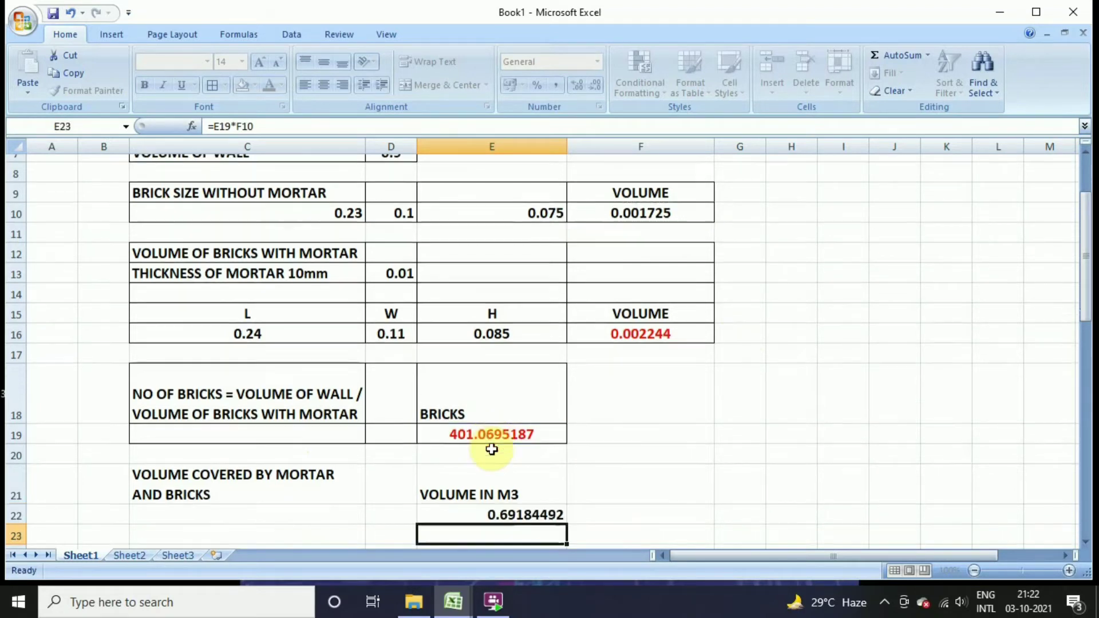
Step: Centre the volume value in E22 horizontally and apply all borders to the table C21:E22
click(480, 504)
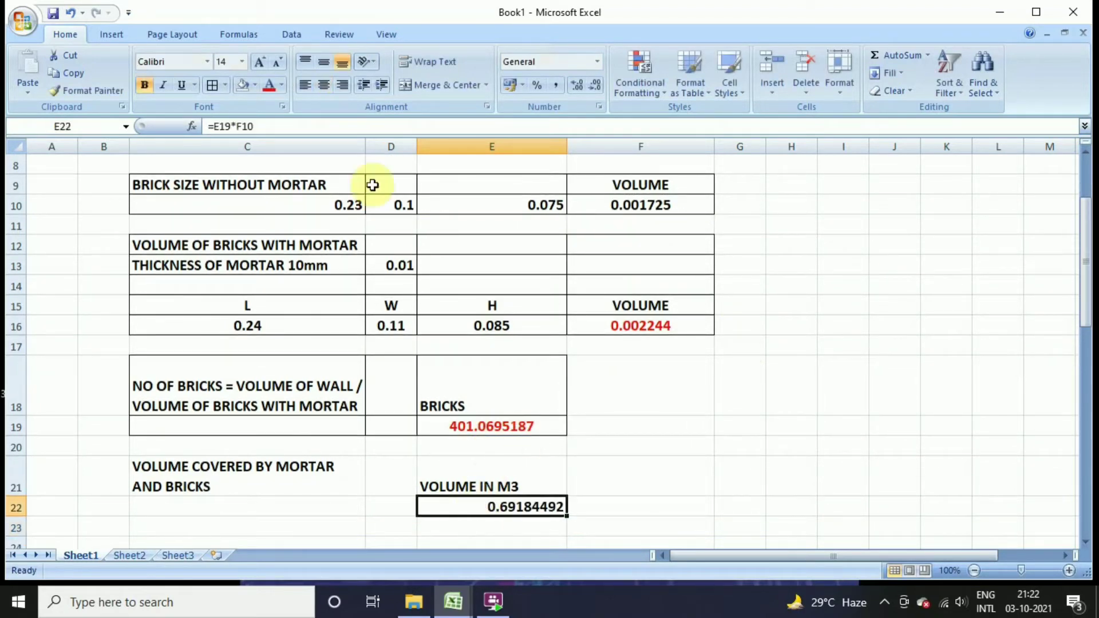
click(323, 85)
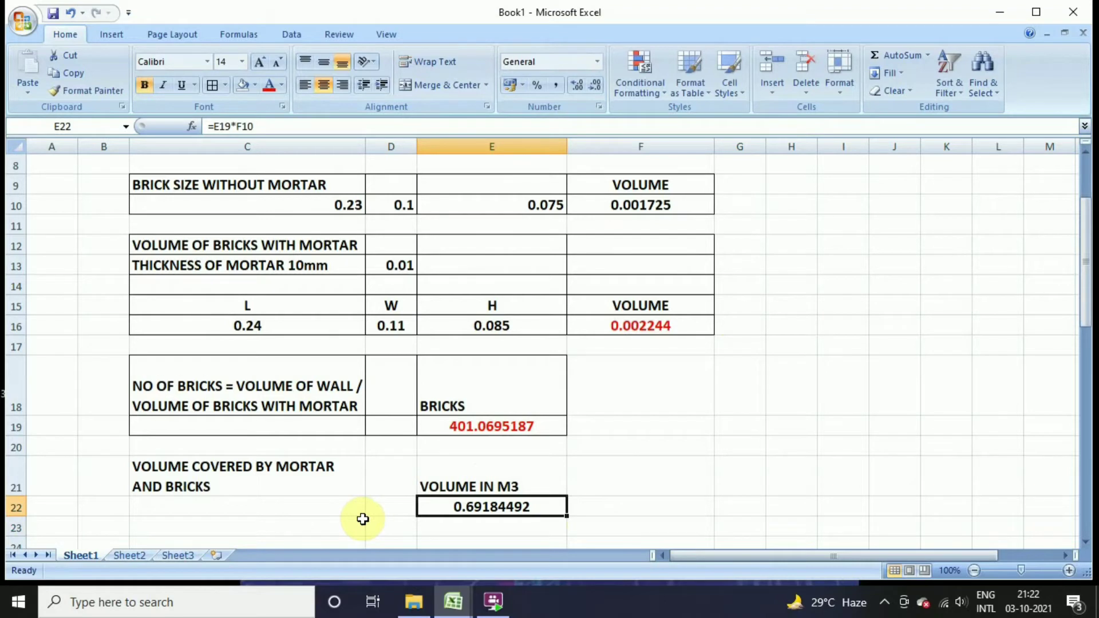
scroll(349, 515, down, 1)
click(239, 483)
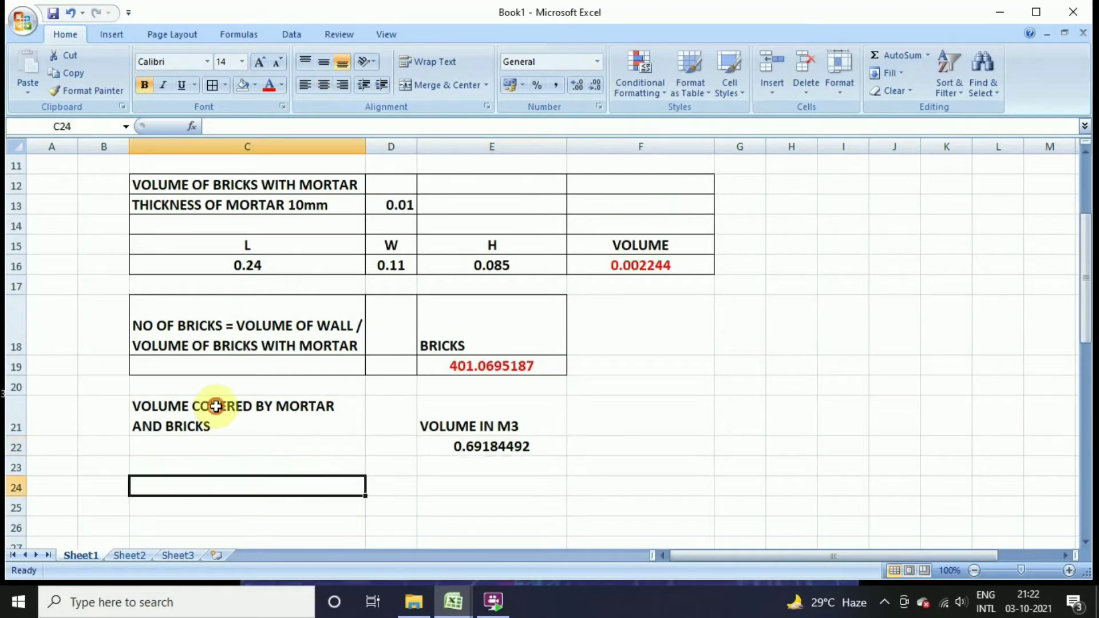
drag(215, 410, 487, 449)
click(212, 84)
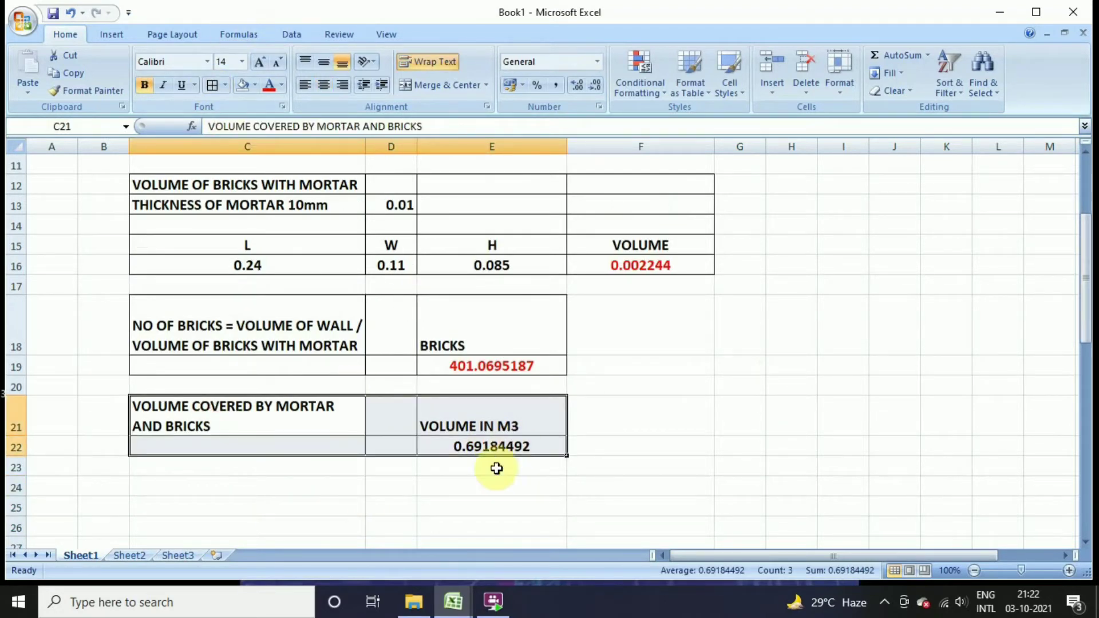
Step: Enter "VOLUME OF MORTAR = VOLUME OF TOTAL WALL - VOLUME OF TOTAL BRICKS" in C24 and wrap its text
click(176, 486)
text(VO)
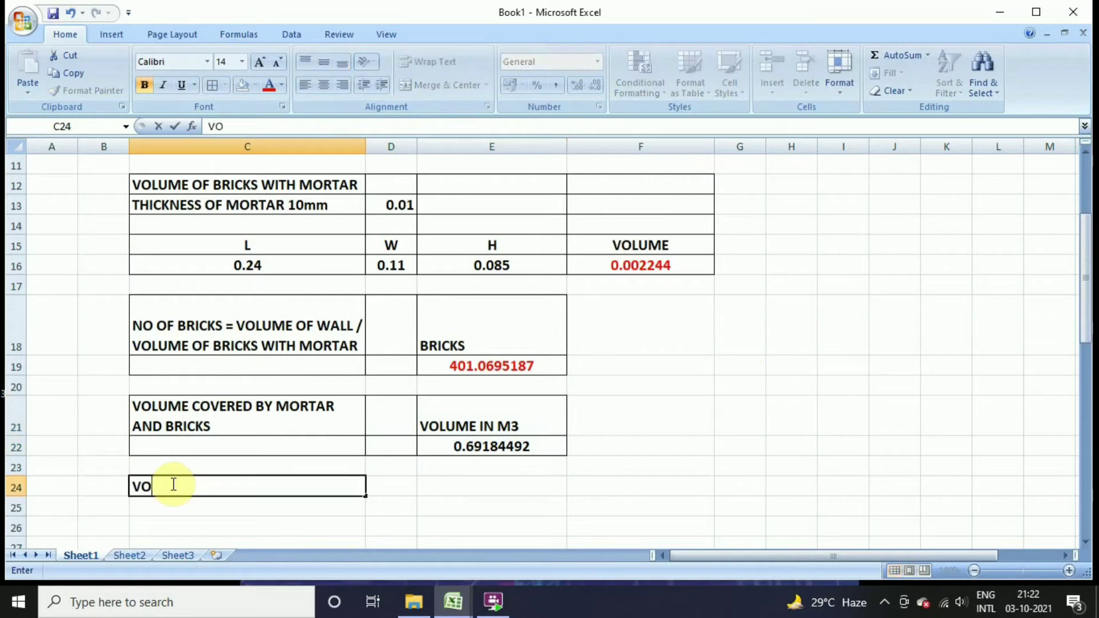
text(LUME OF TOT)
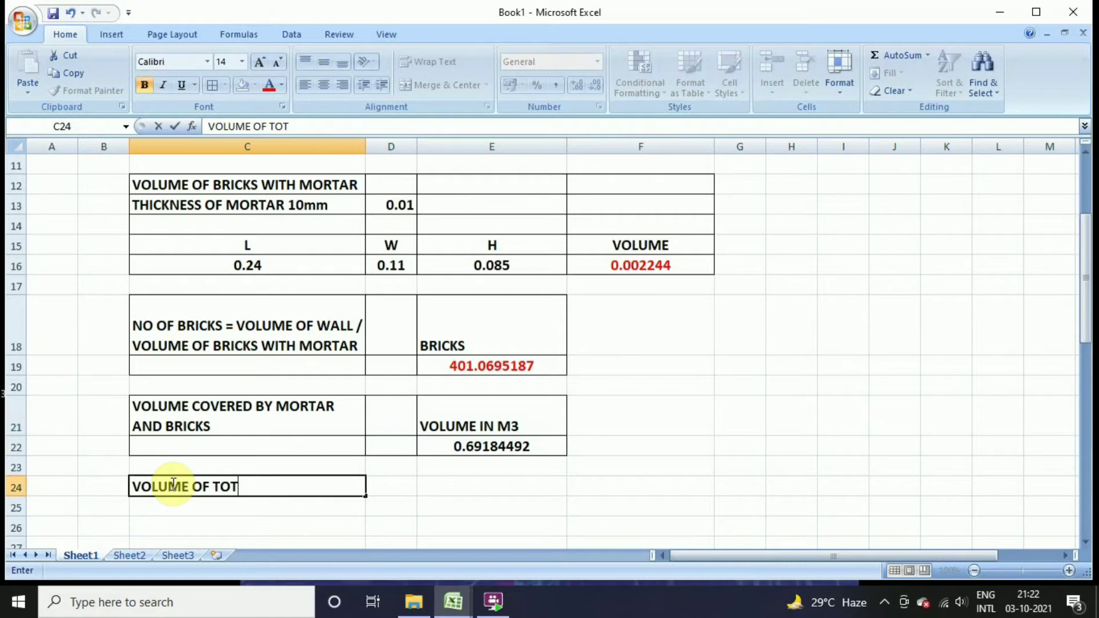
key(BackSpace)
key(BackSpace)
key(BackSpace)
text(MORT)
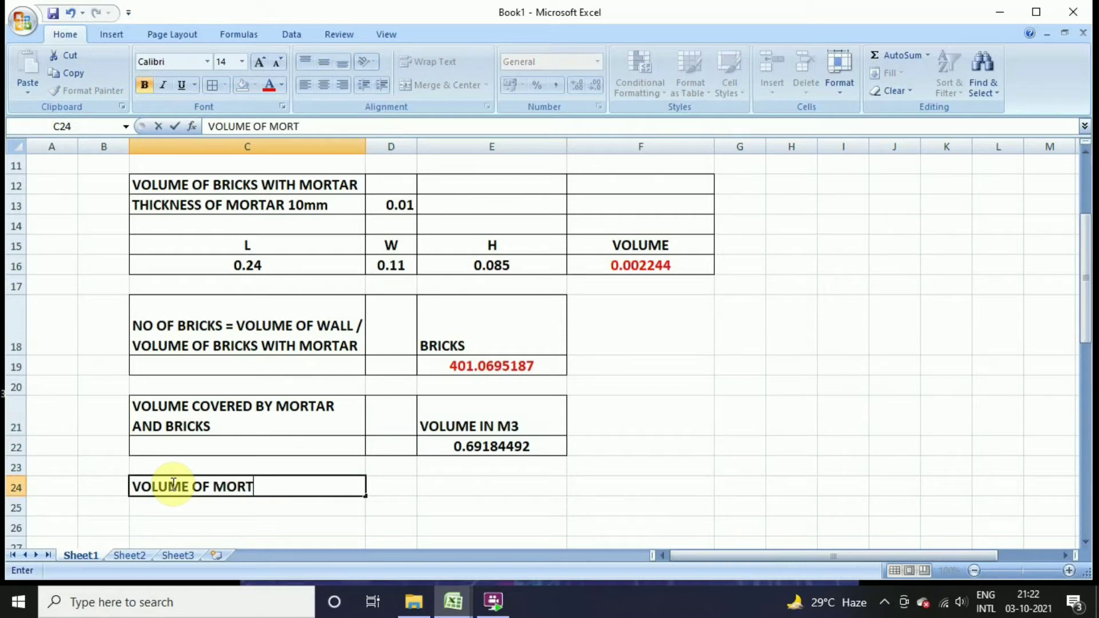
text(AR = VOLUME )
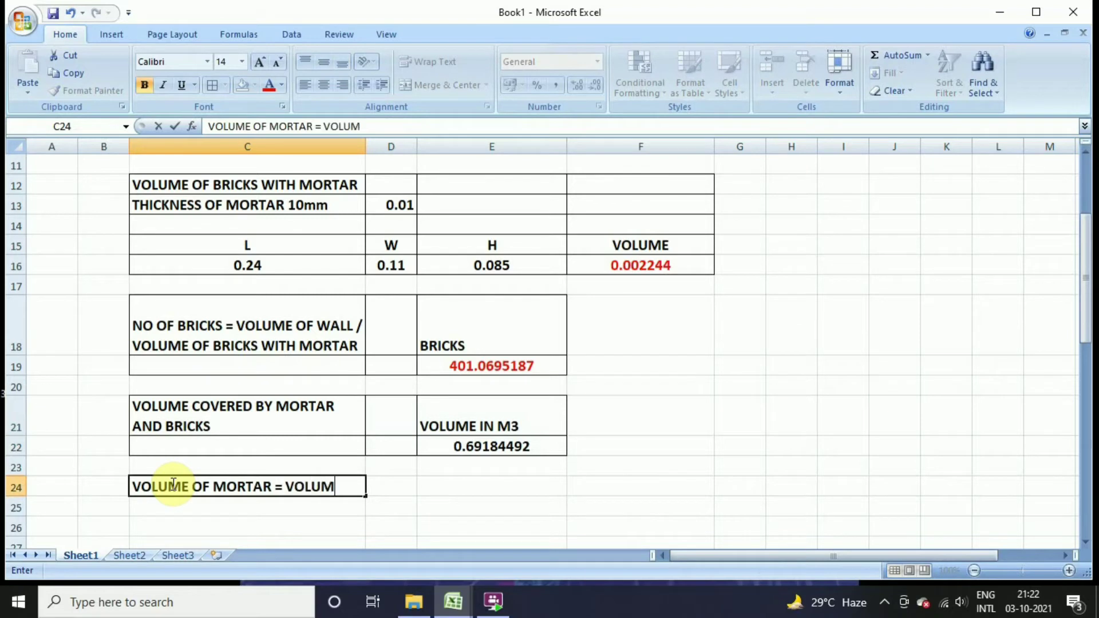
text(OF TOTAL )
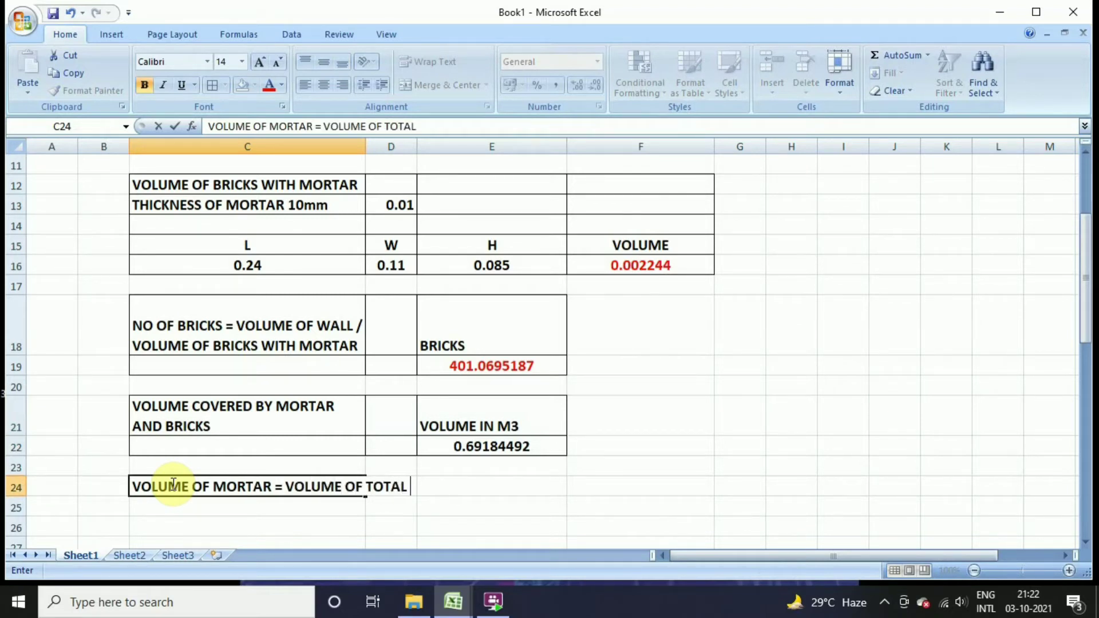
text(WALL)
text(- VOLUME)
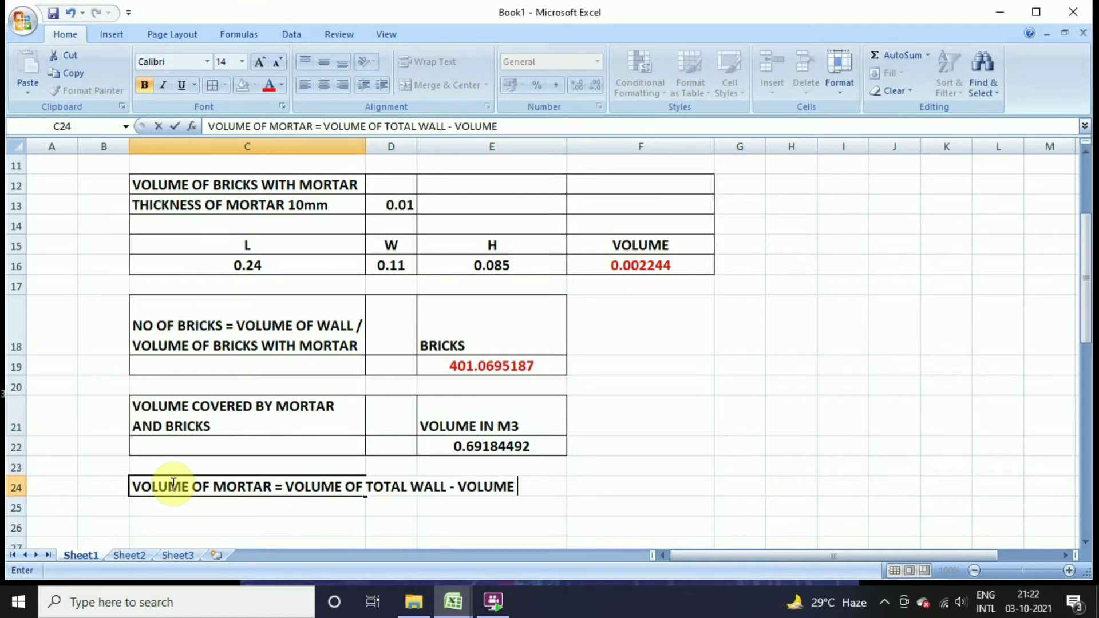
text( OF TOTA)
text(L B)
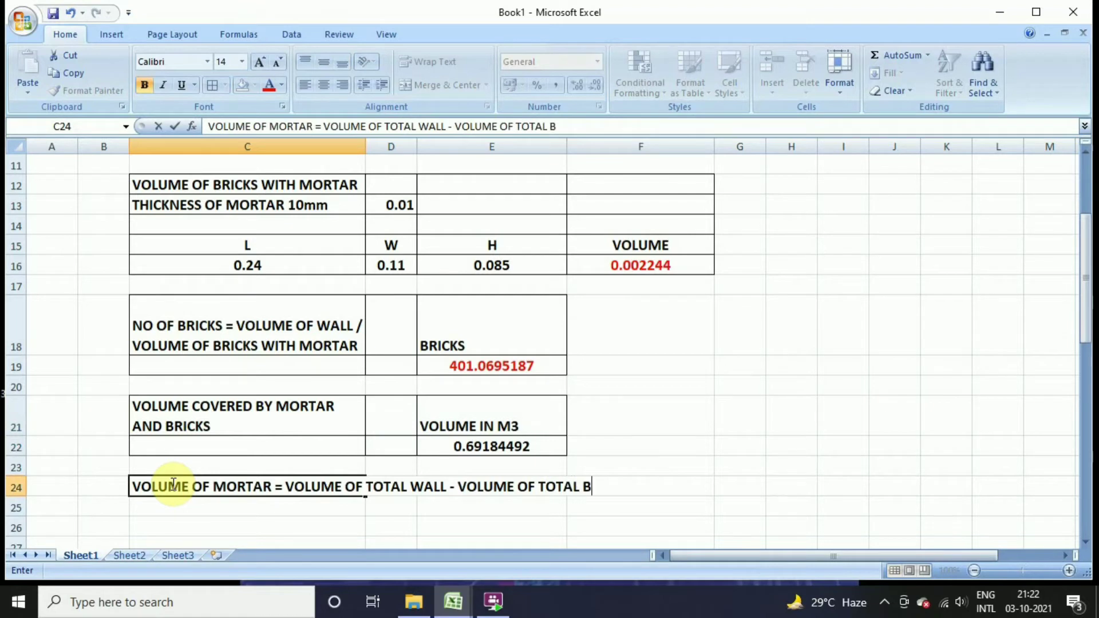
text(RICKS)
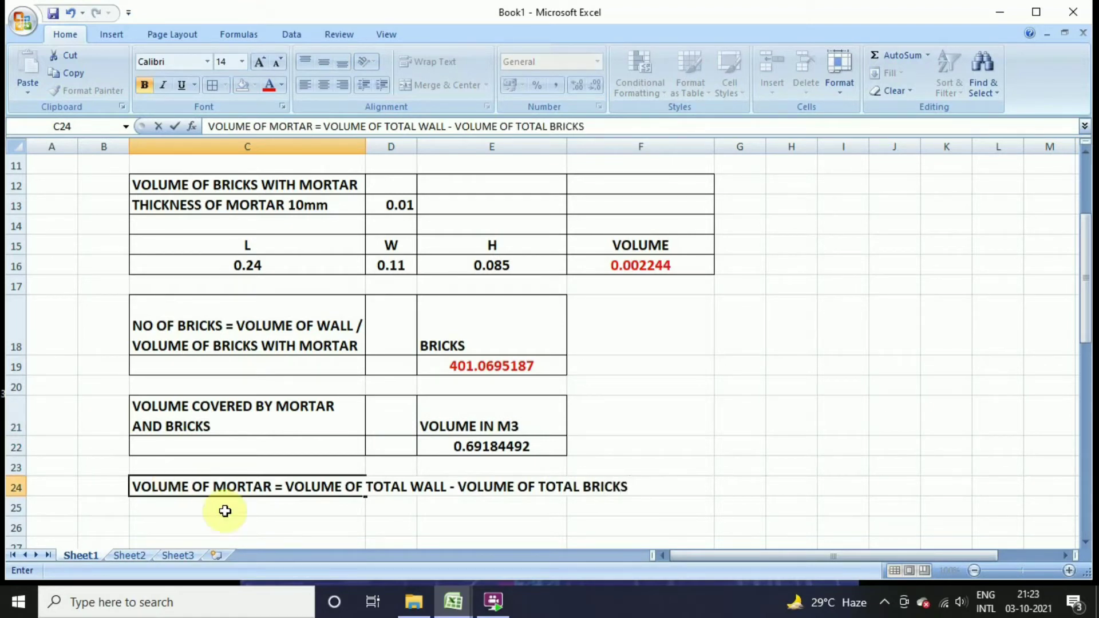
key(Return)
click(247, 490)
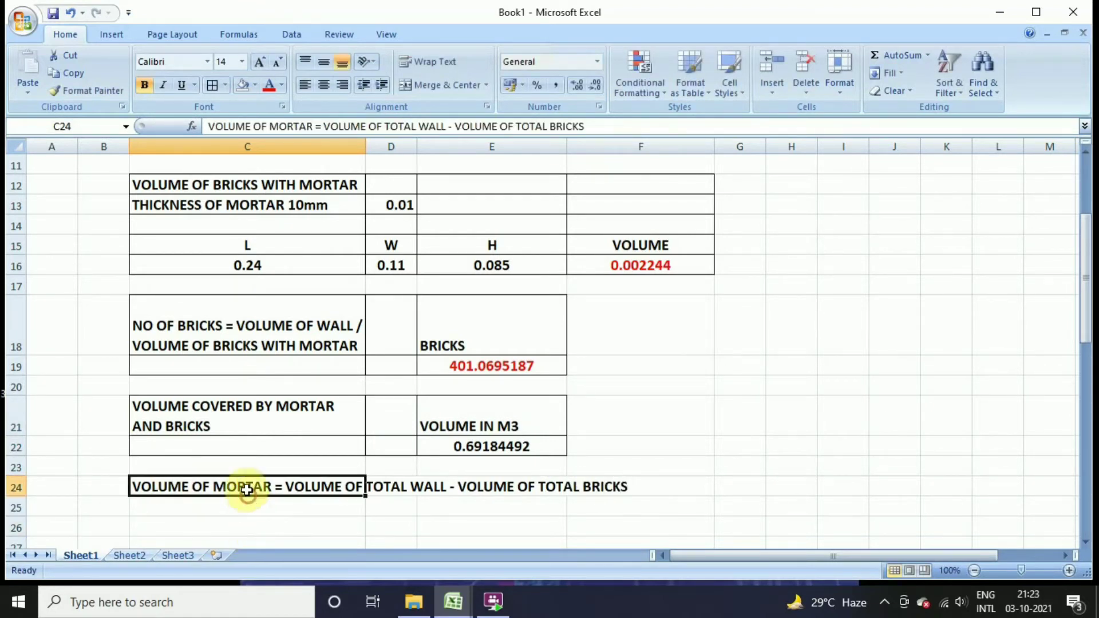
click(418, 62)
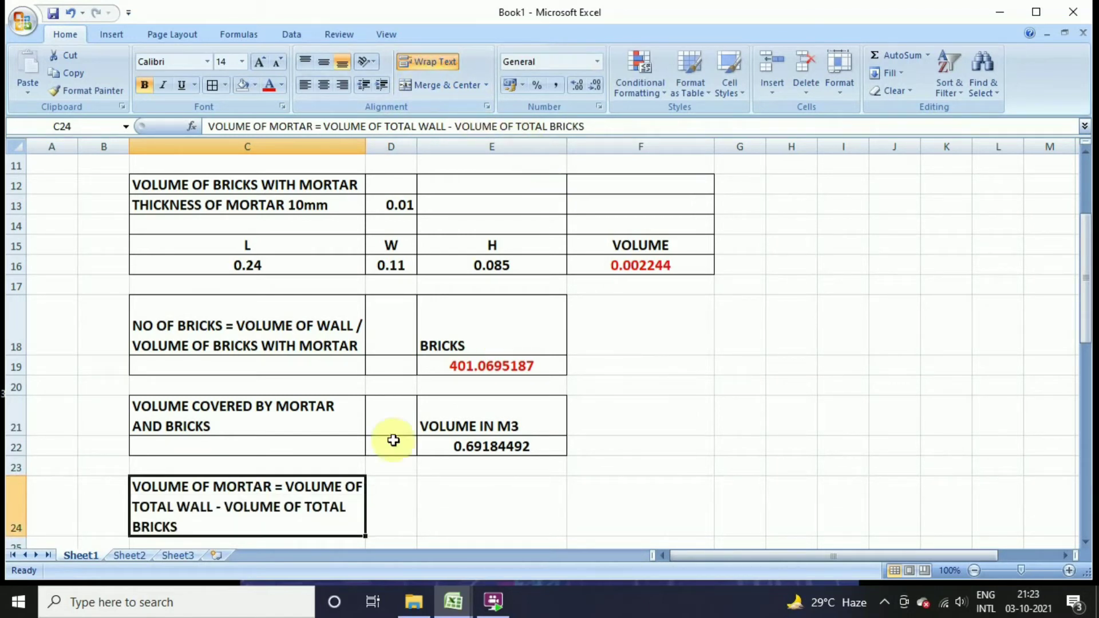
Step: Calculate the mortar volume in E24 by subtracting the volume in E22 from the wall volume, using =D7-E22
click(481, 515)
scroll(478, 528, down, 2)
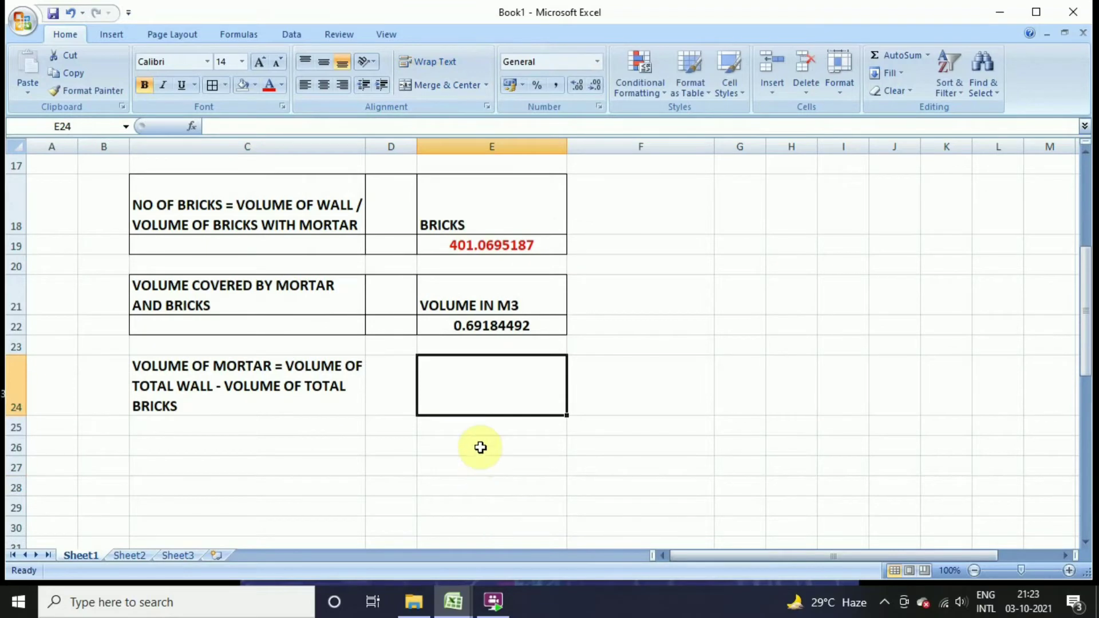
text(=)
scroll(394, 429, up, 5)
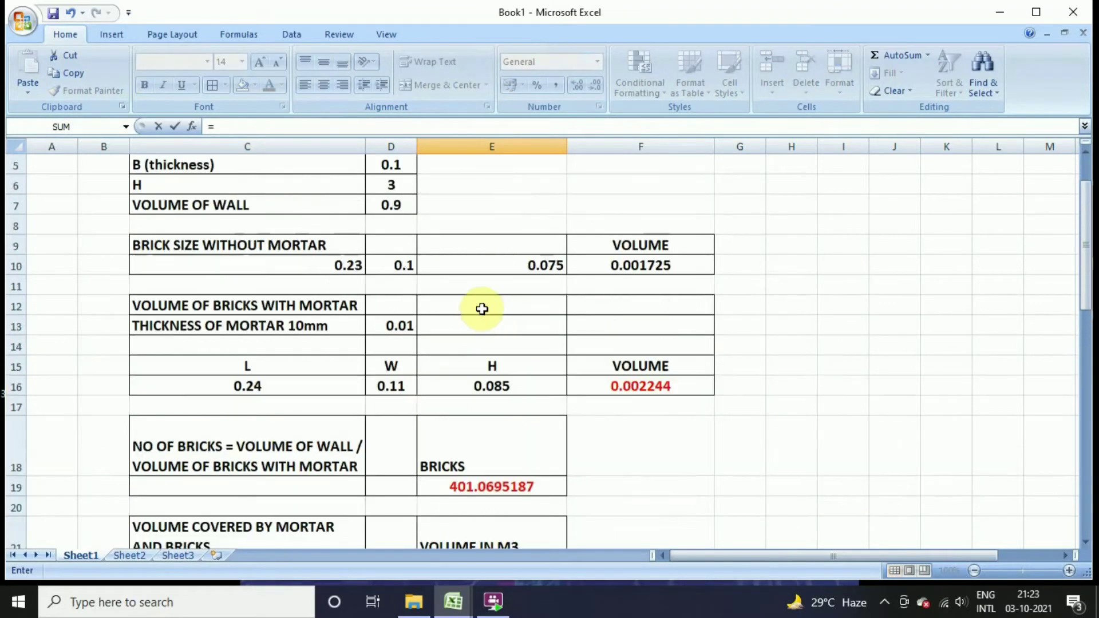
click(389, 266)
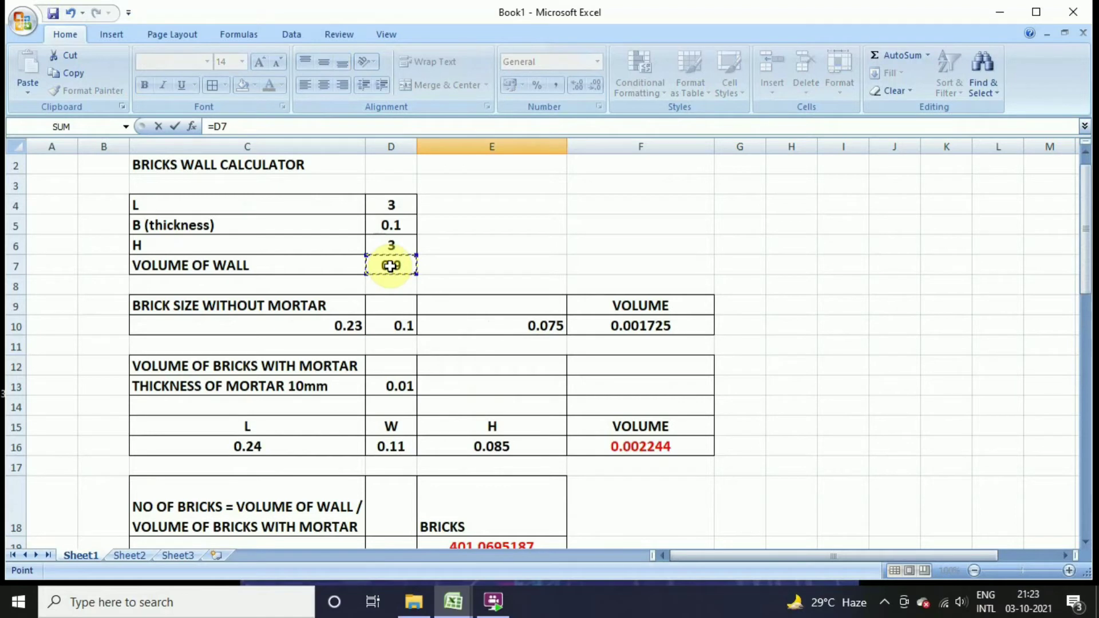
text(-)
scroll(559, 393, down, 3)
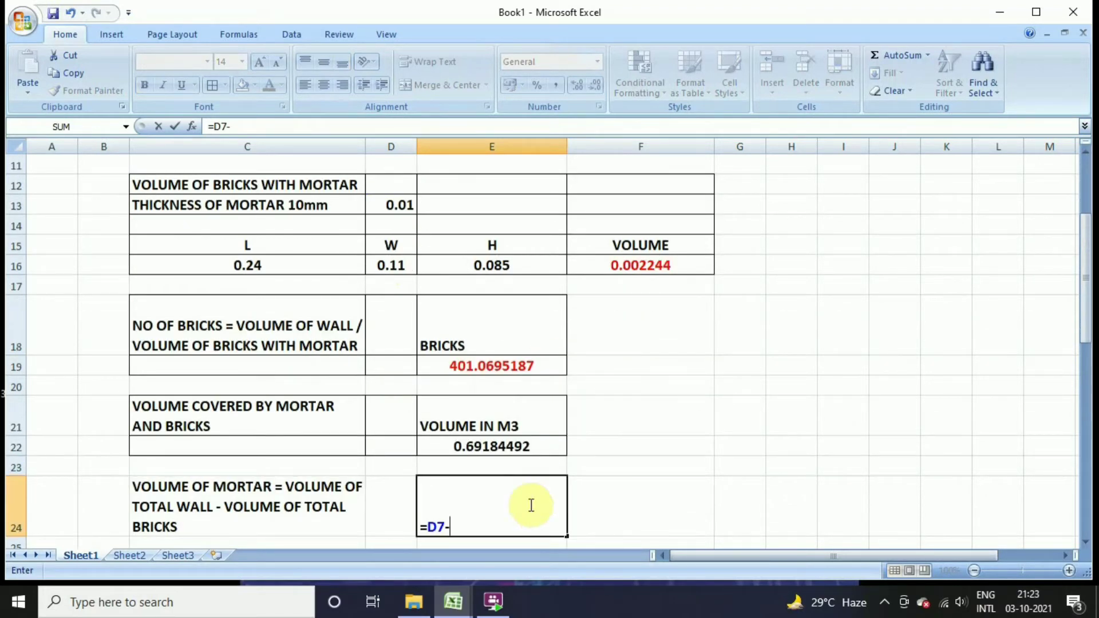
click(493, 455)
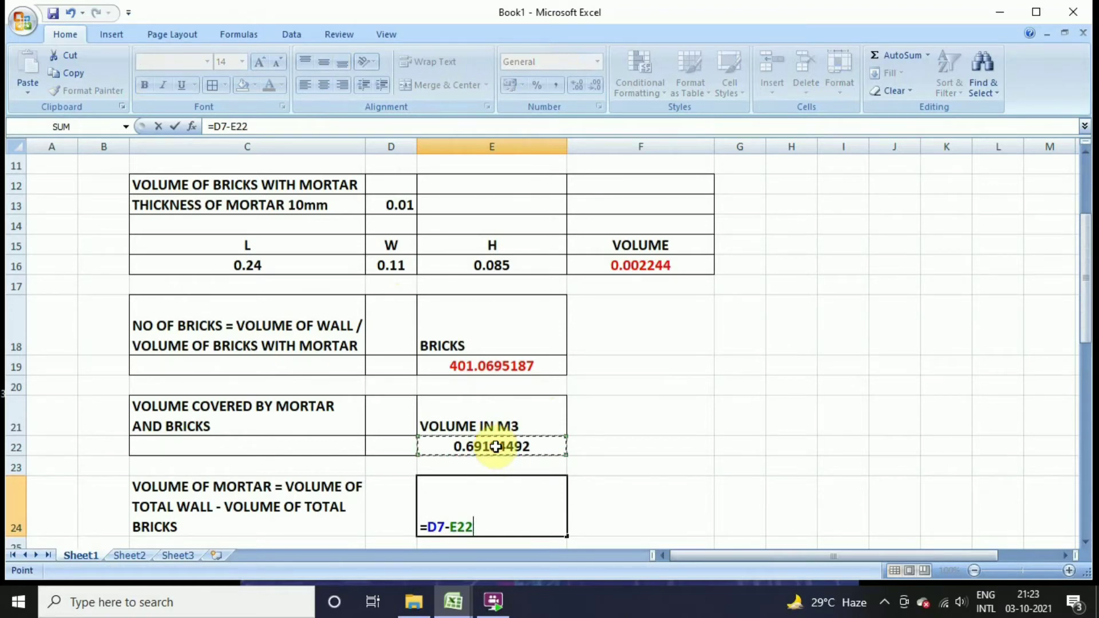
key(Return)
Step: Centre the mortar volume row C24:E24 horizontally and apply all borders to it
scroll(523, 459, down, 1)
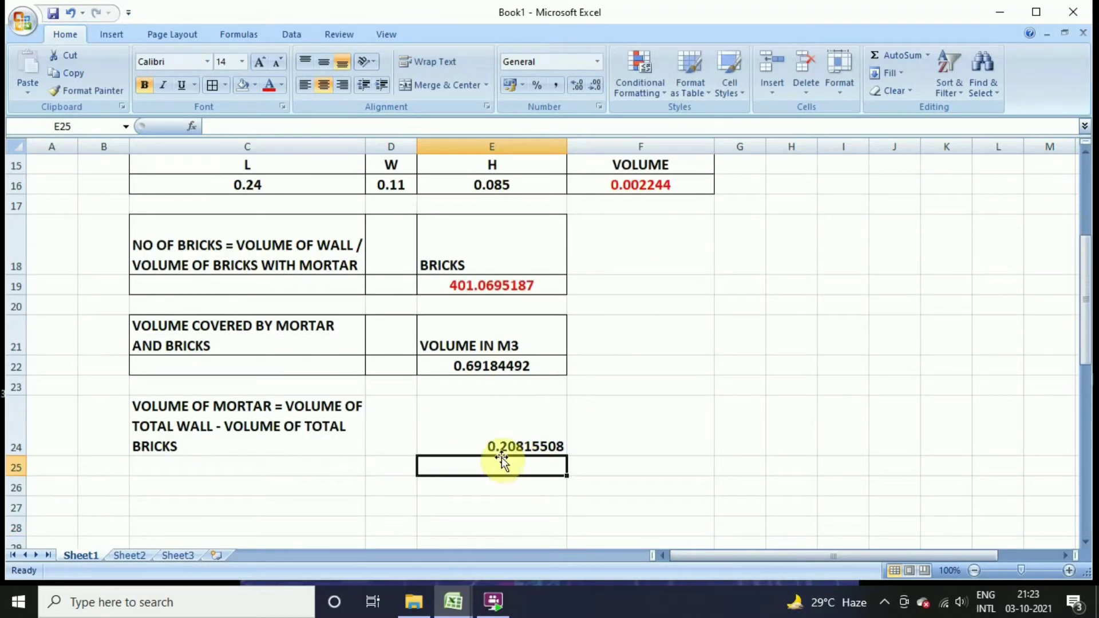
drag(246, 429, 475, 439)
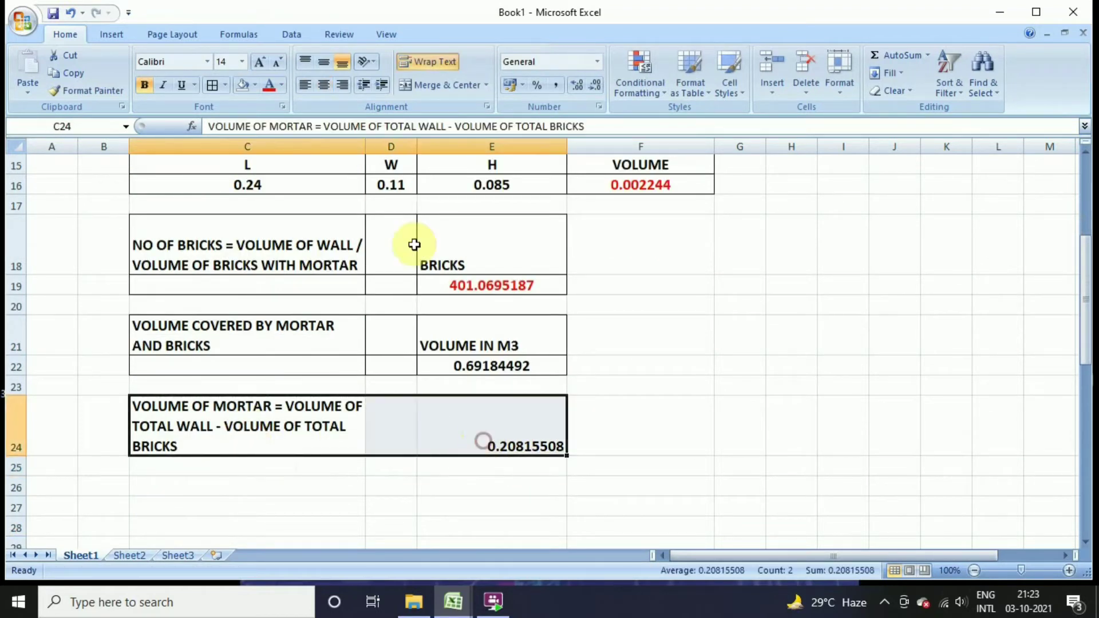
click(324, 84)
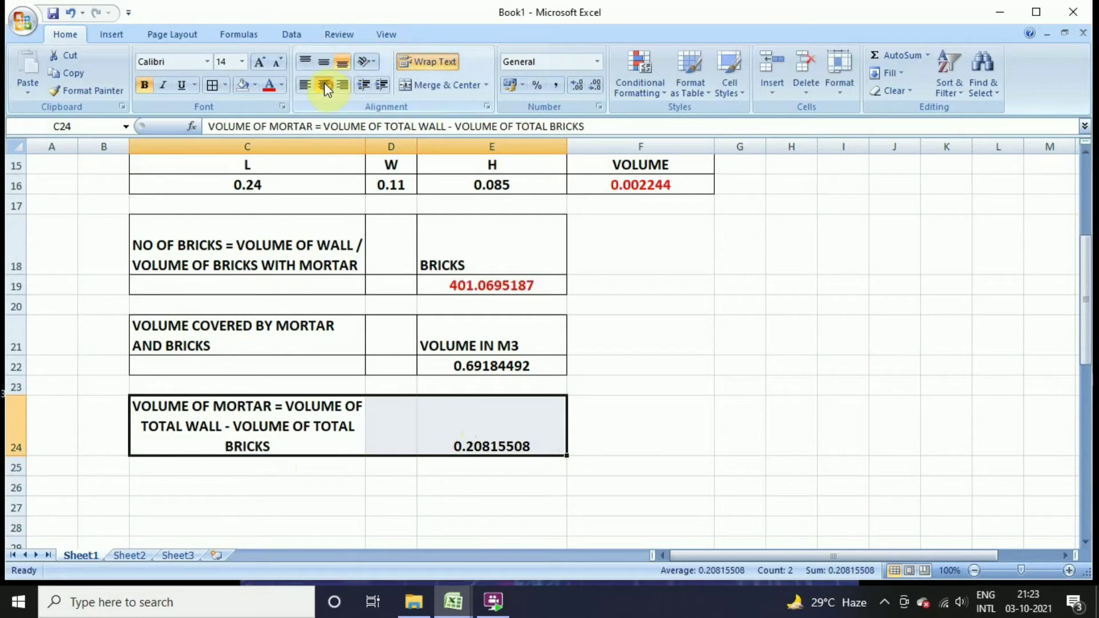
click(578, 450)
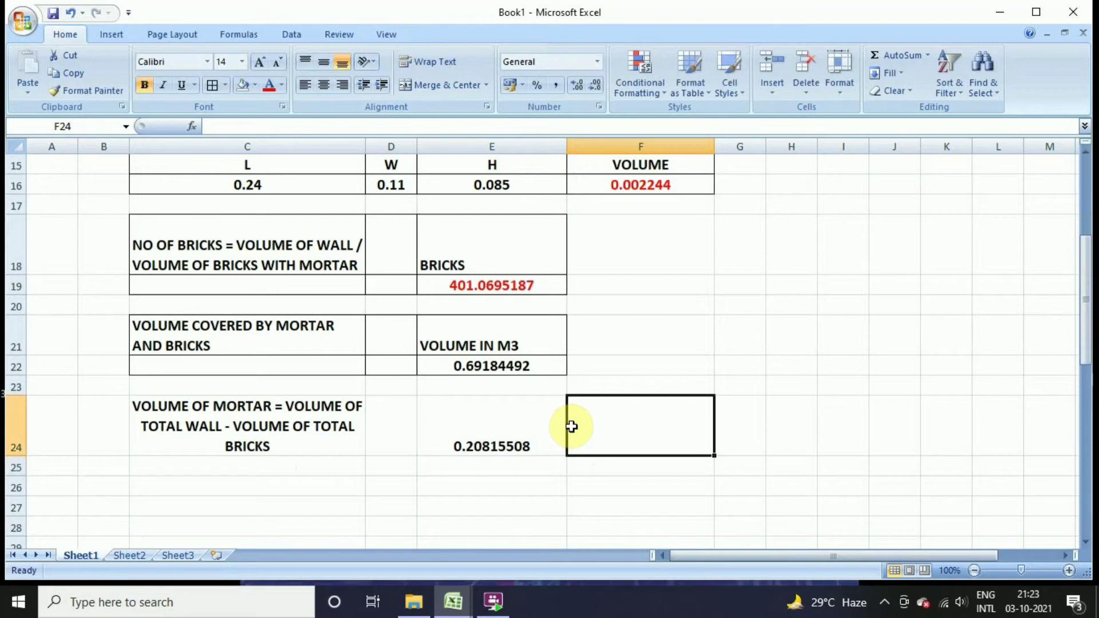
scroll(543, 428, down, 1)
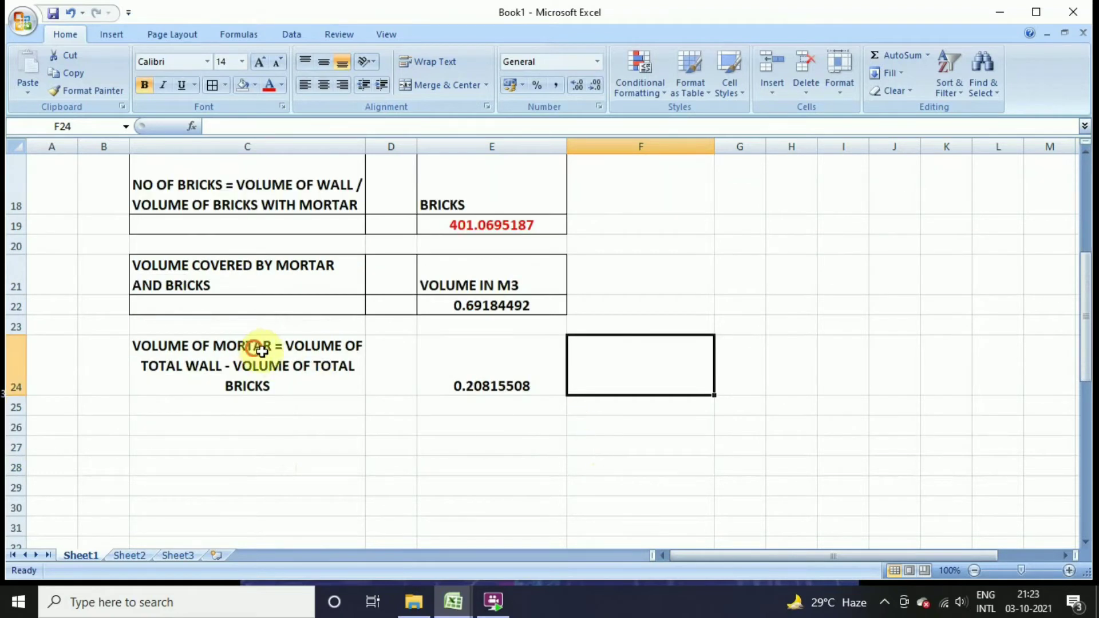
drag(257, 351, 487, 390)
click(214, 83)
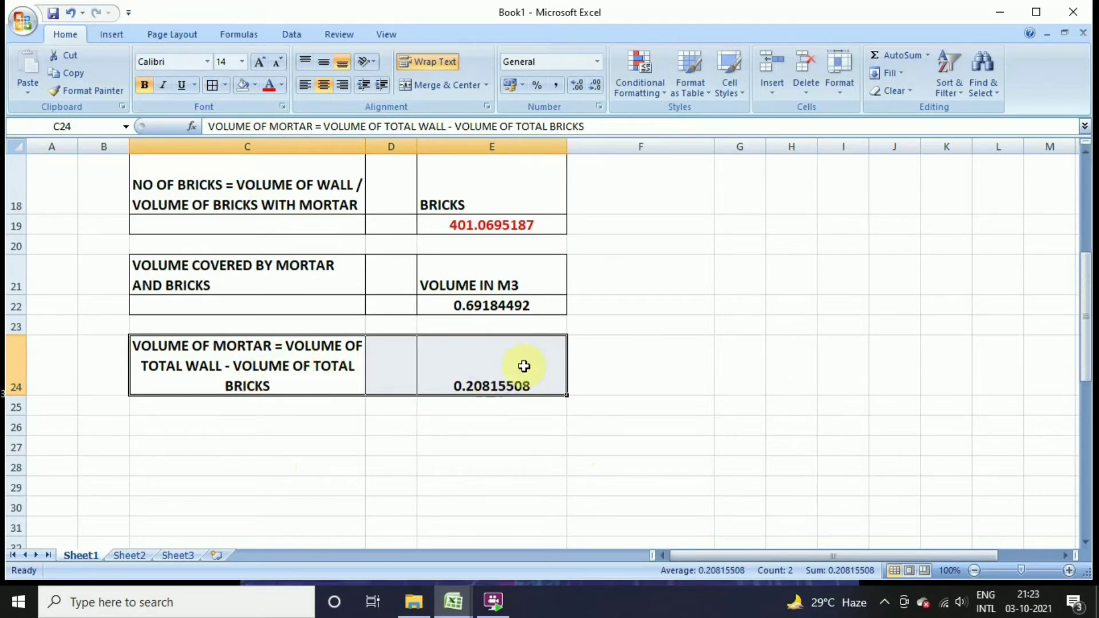
Step: Enter the label "ADD WASTAGE & 15% EXTRA" in C26 below the mortar volume table
click(181, 435)
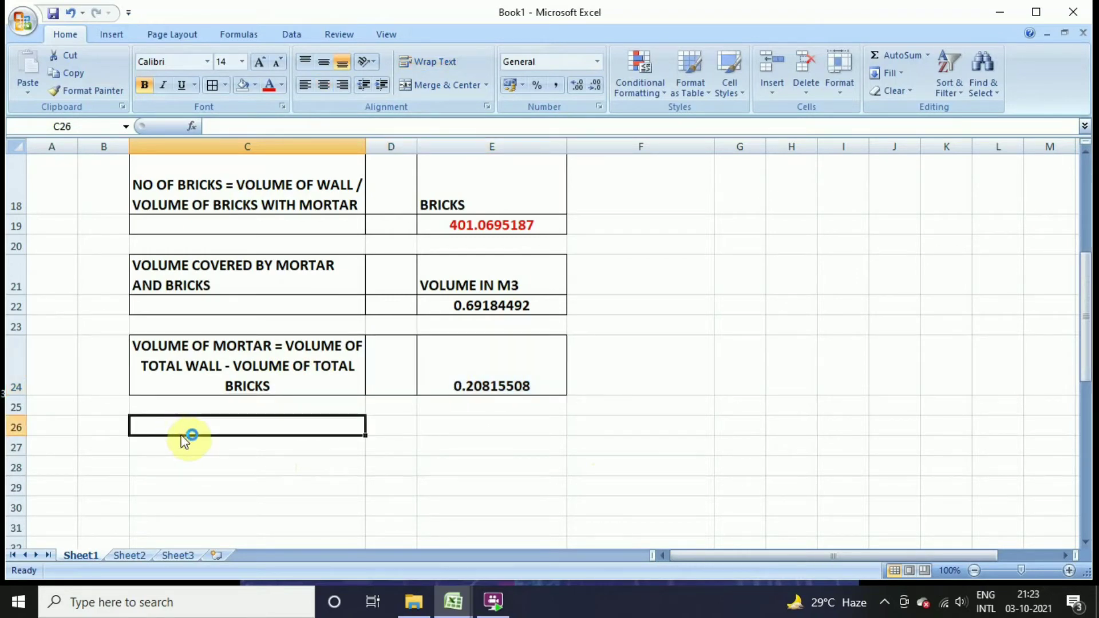
text(ADD WAA)
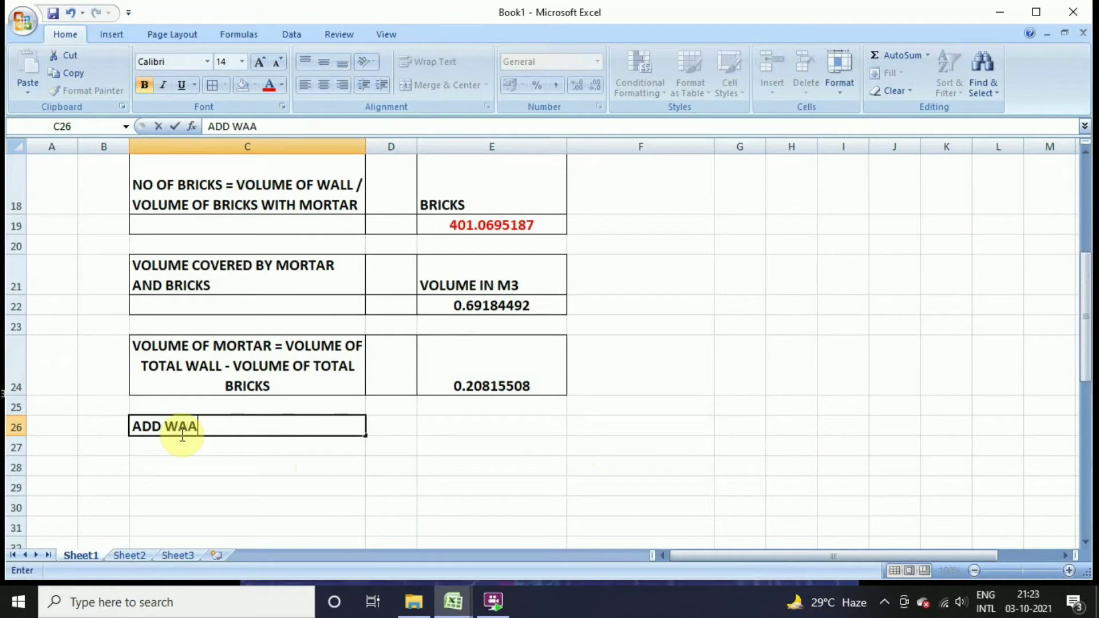
key(BackSpace)
text(STAGE)
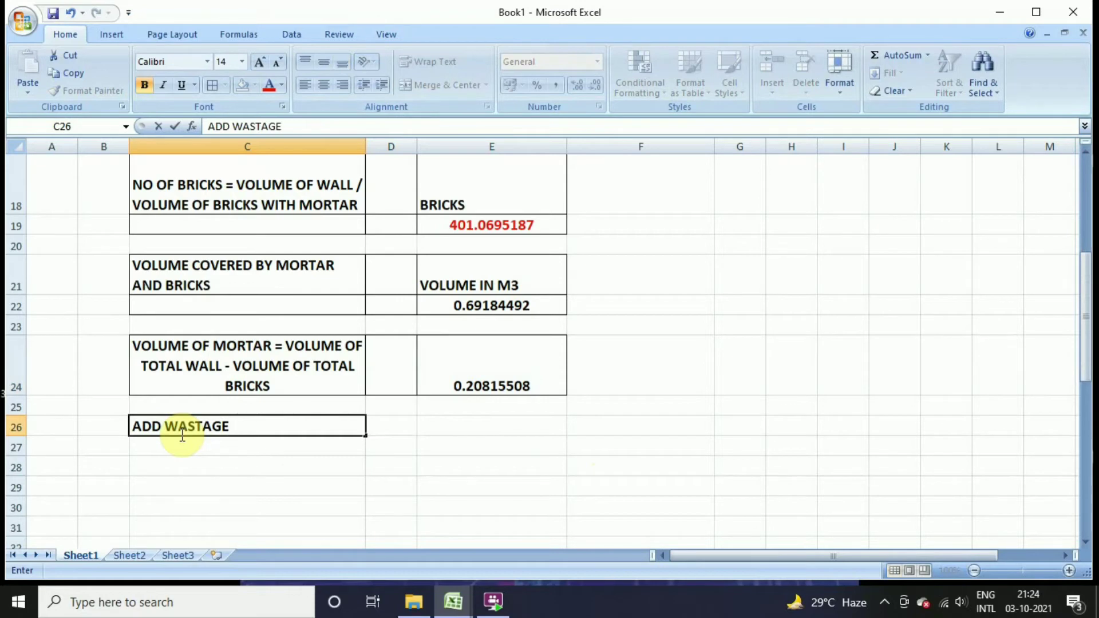
text( & 15% E)
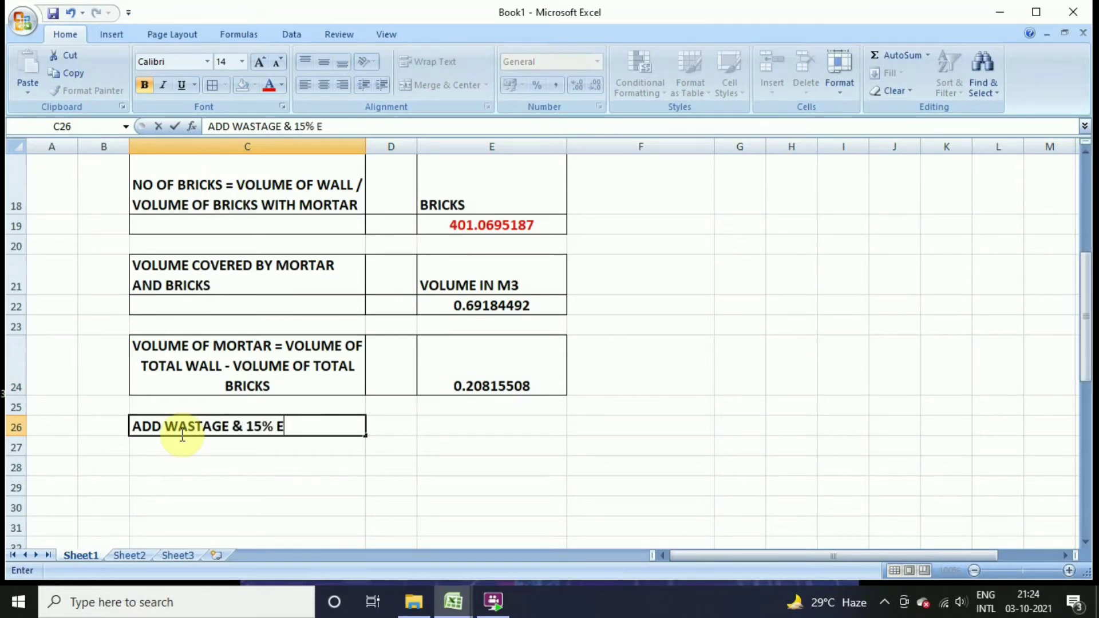
text(XTRA)
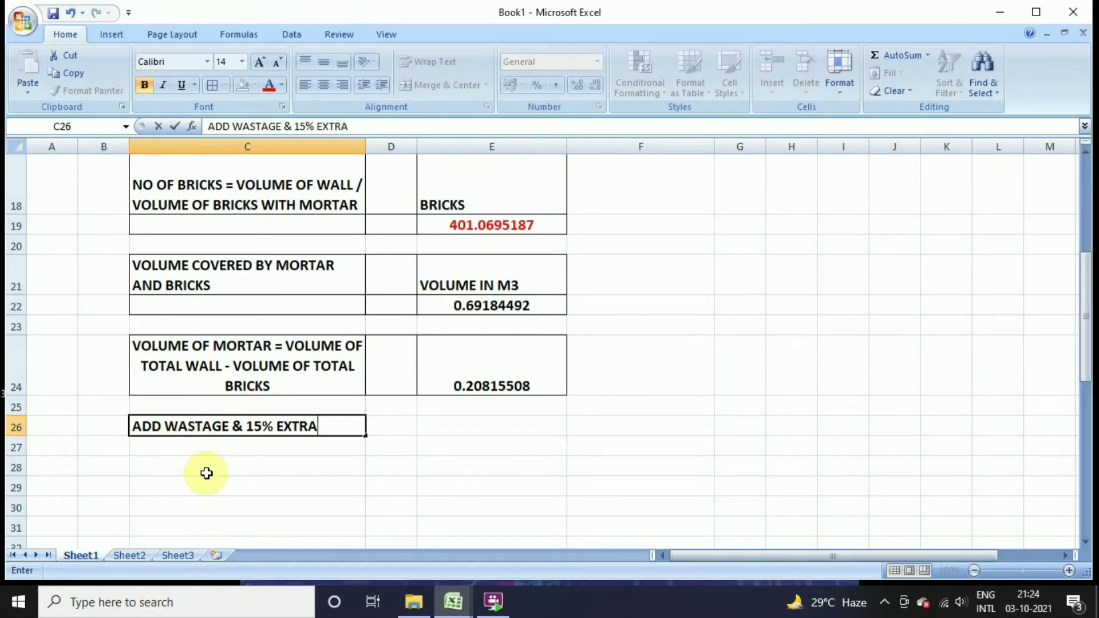
Step: Calculate the mortar volume with 15% wastage added in E26, using =E24*15%+E24
click(490, 424)
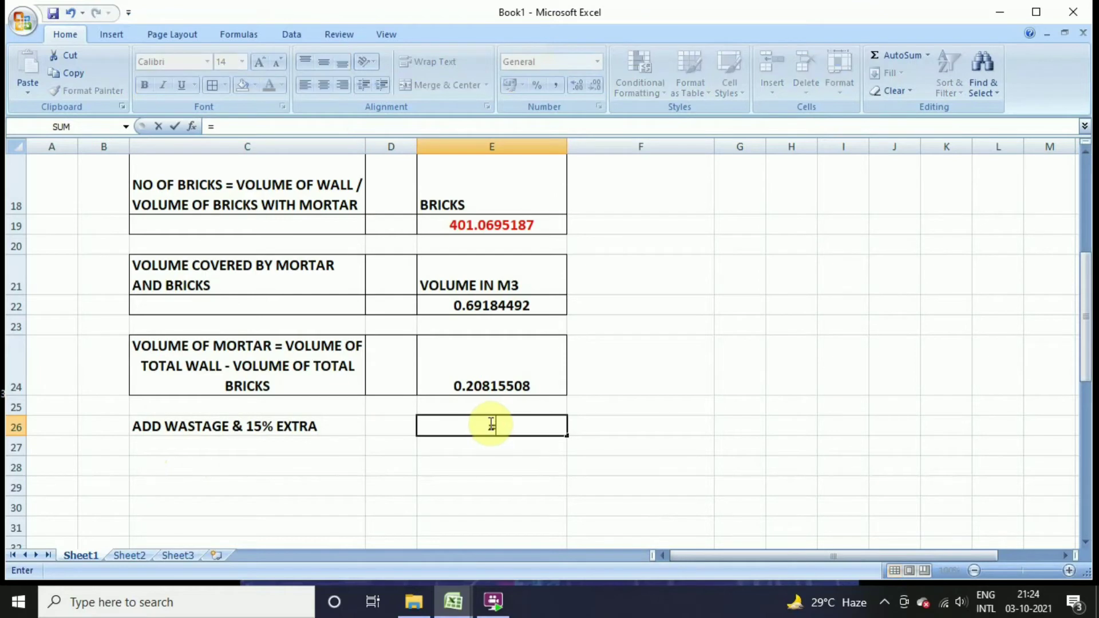
text(=)
click(506, 376)
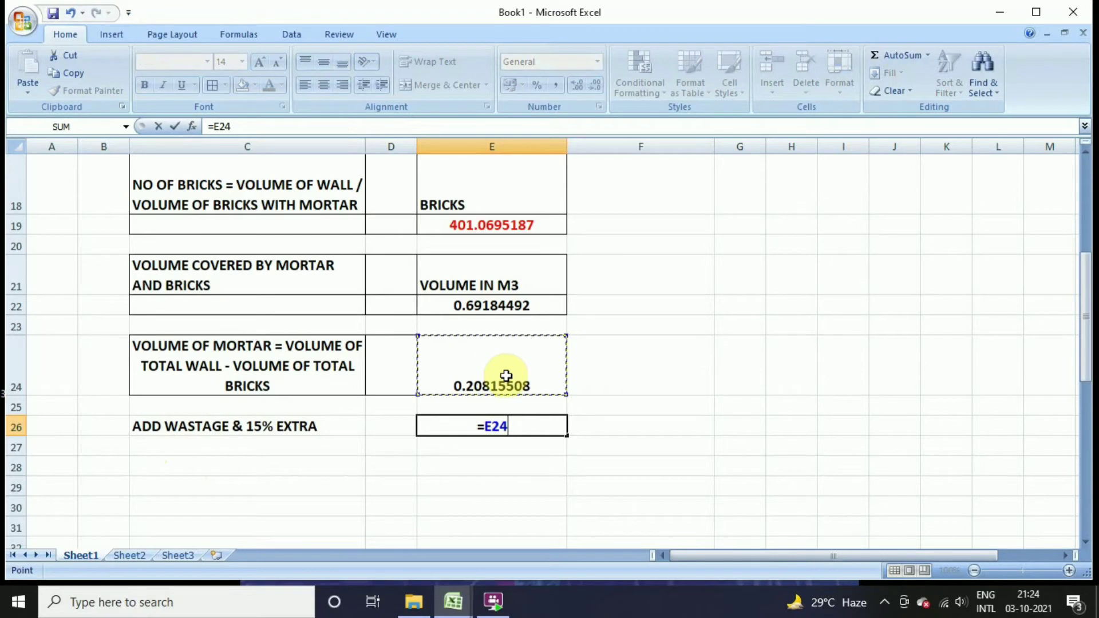
text(*15)
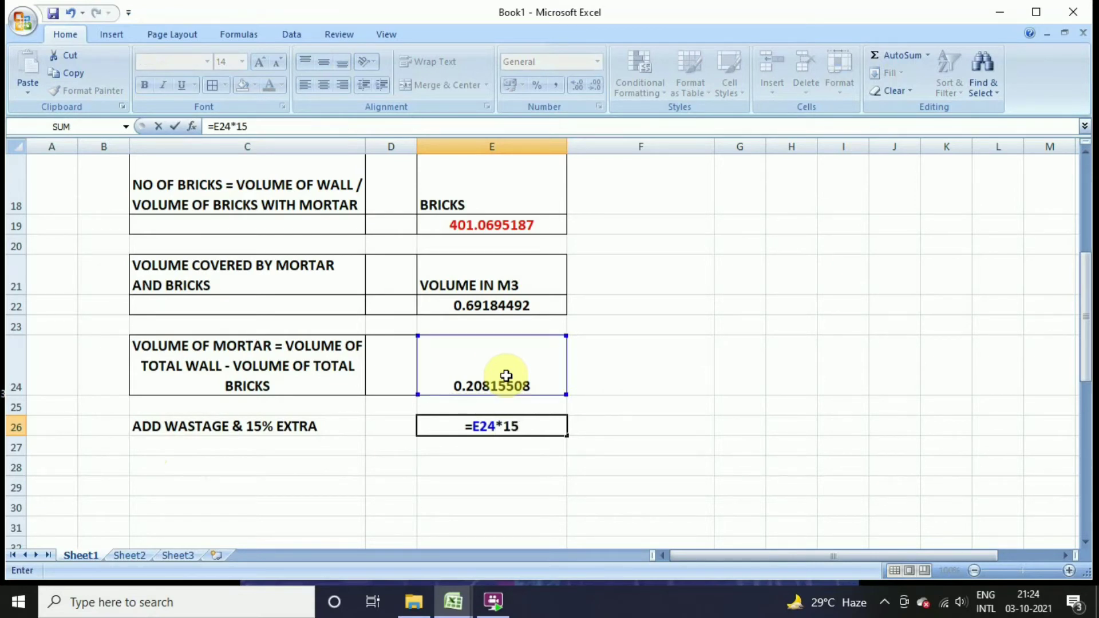
text(%+)
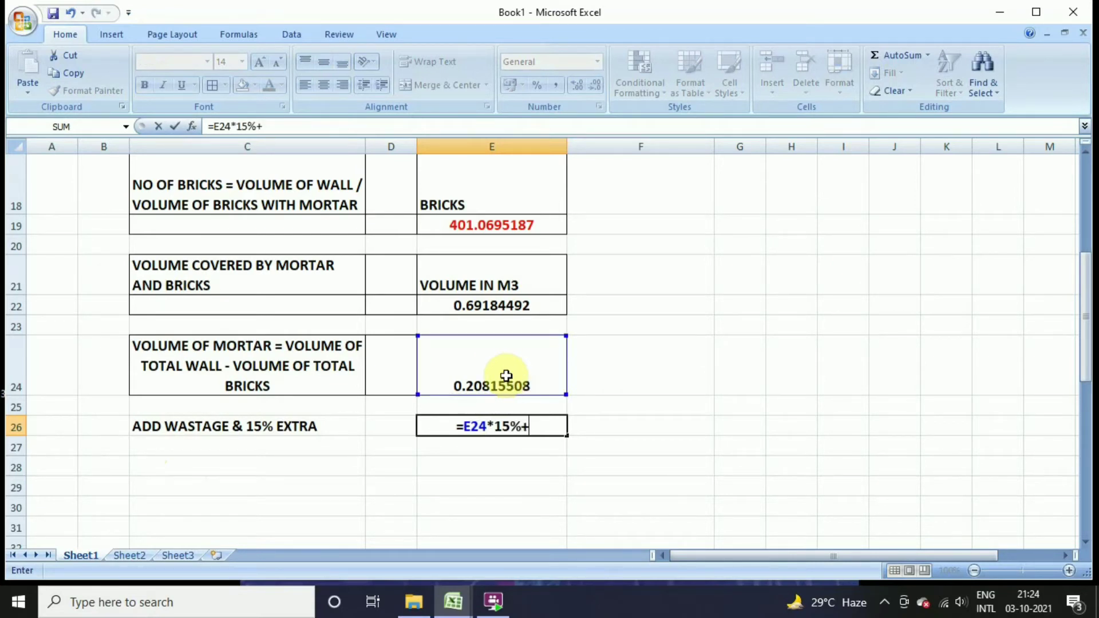
click(506, 376)
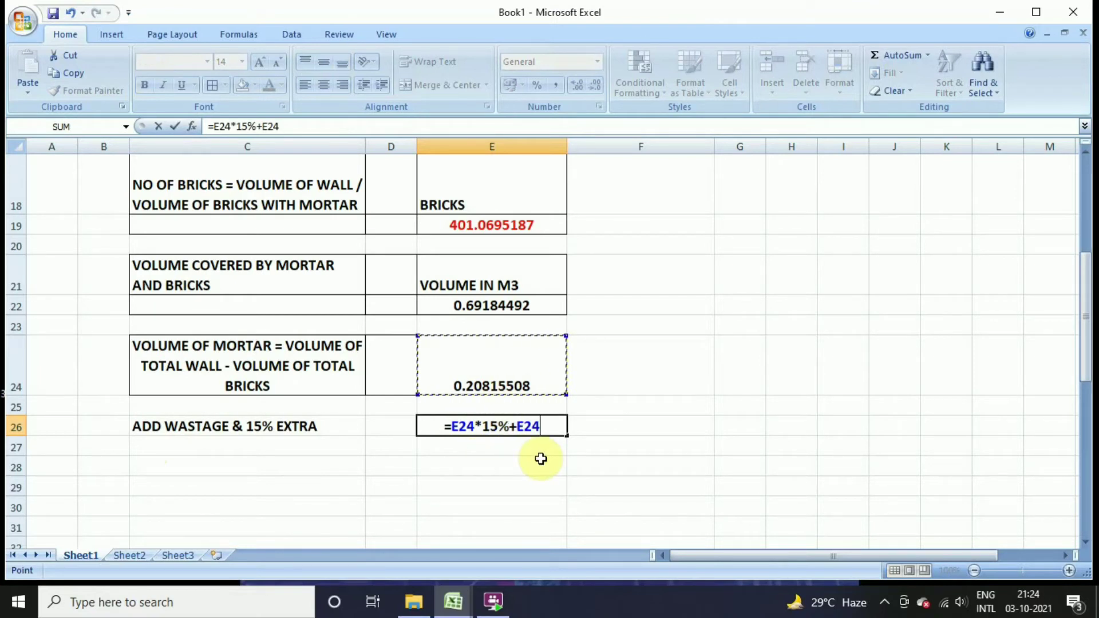
key(Return)
Step: Enter the label "DRY VOLUME 33%" in C27 below the wastage row
click(141, 447)
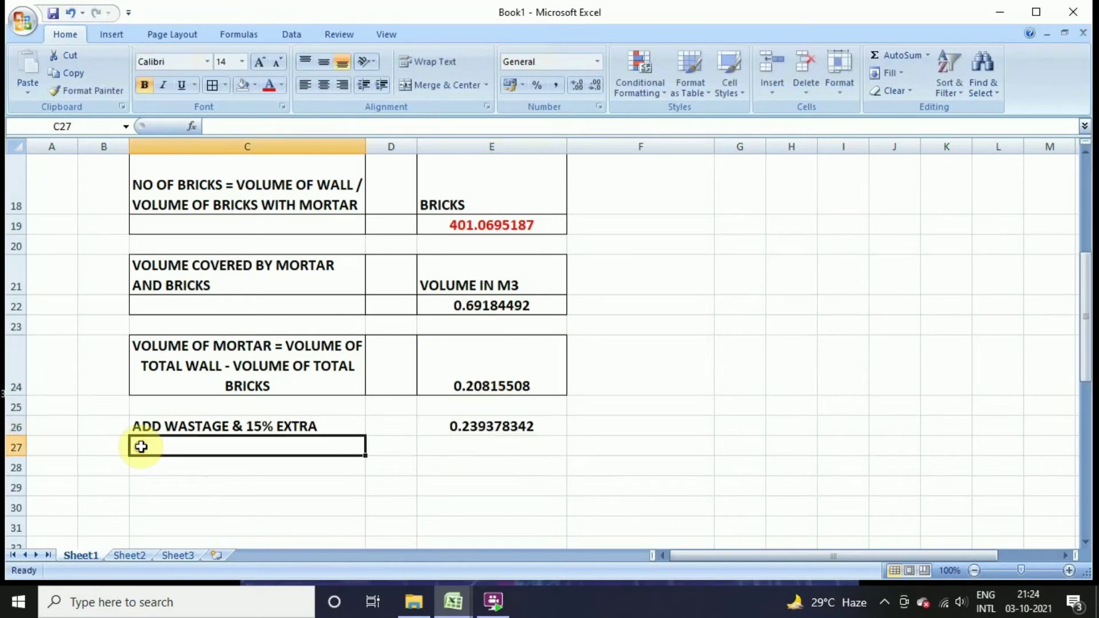
text(DRY)
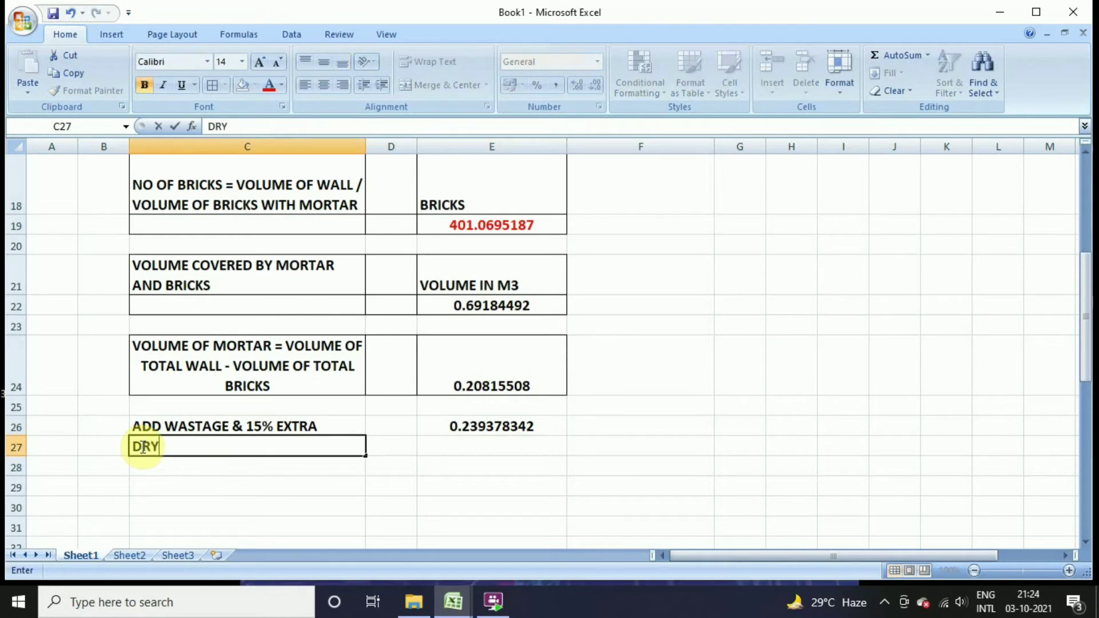
text(  VOLUME)
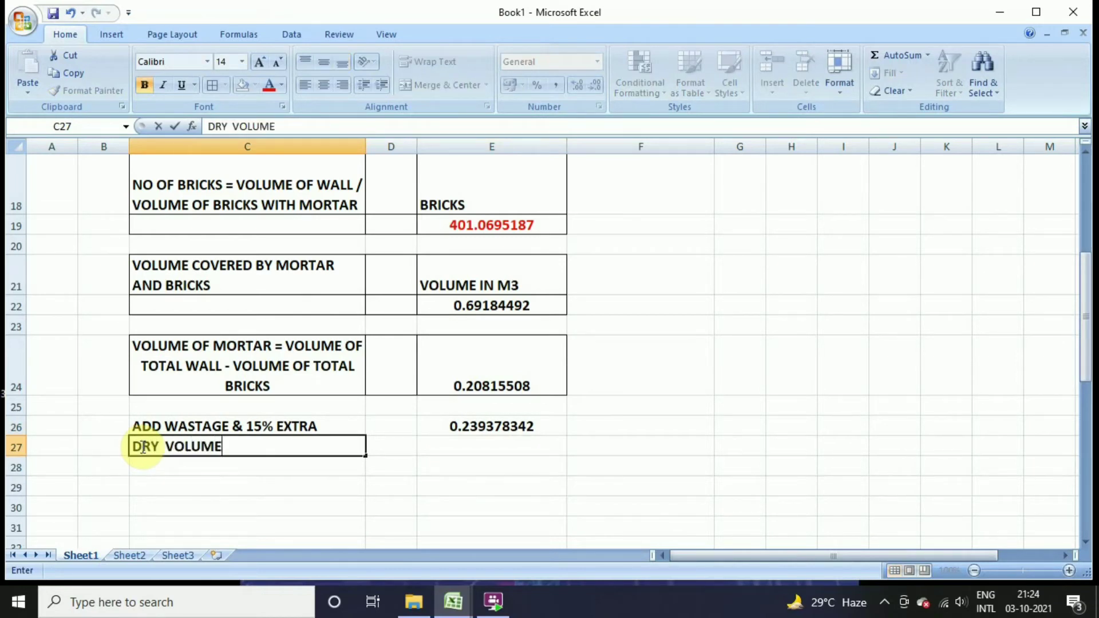
text( 33%)
Step: Calculate the dry mortar volume in E27 with =E26*33%+E26 and centre it horizontally
click(460, 447)
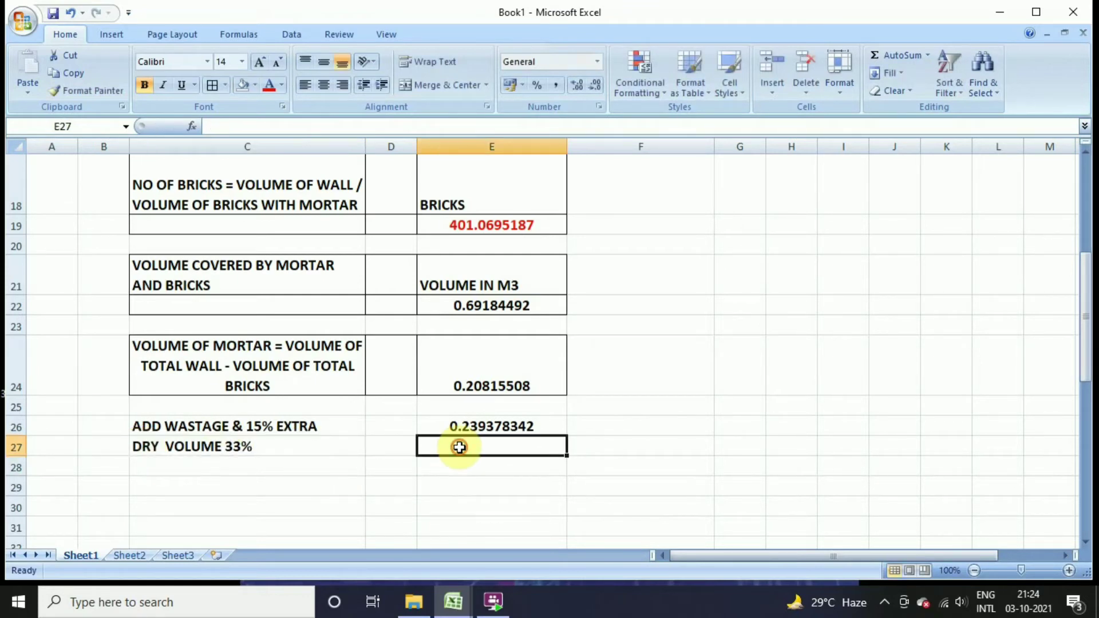
text(=)
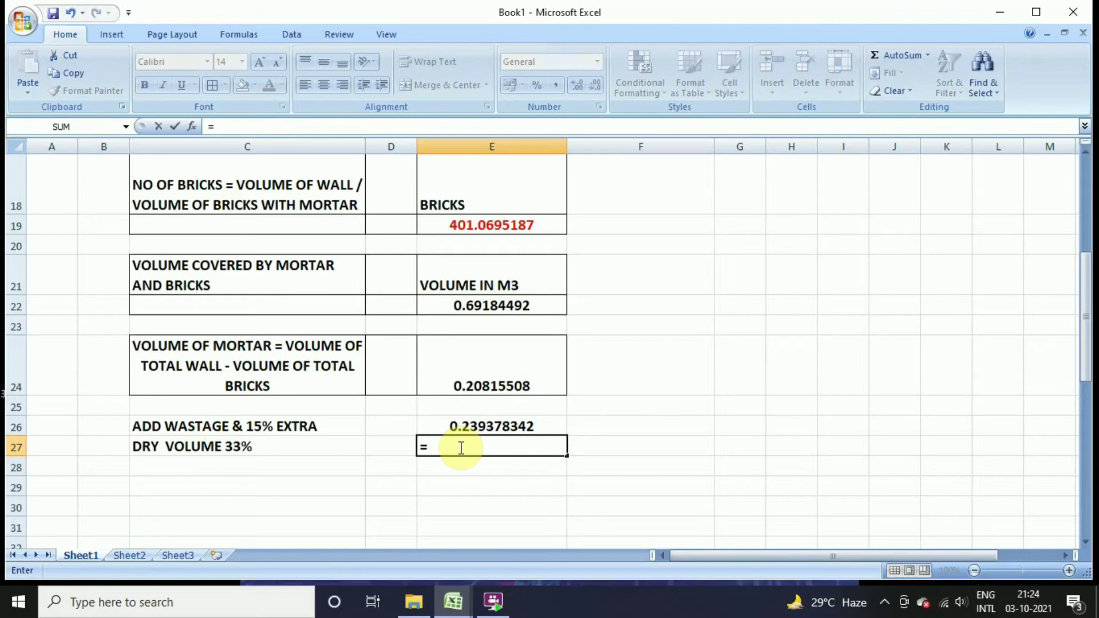
click(480, 424)
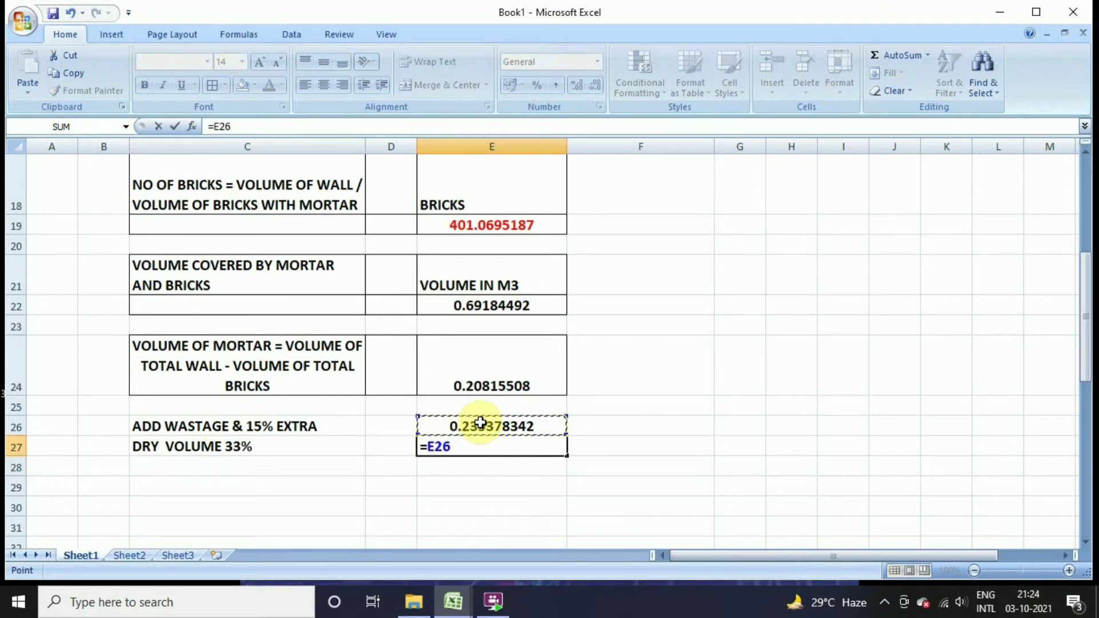
text(*33)
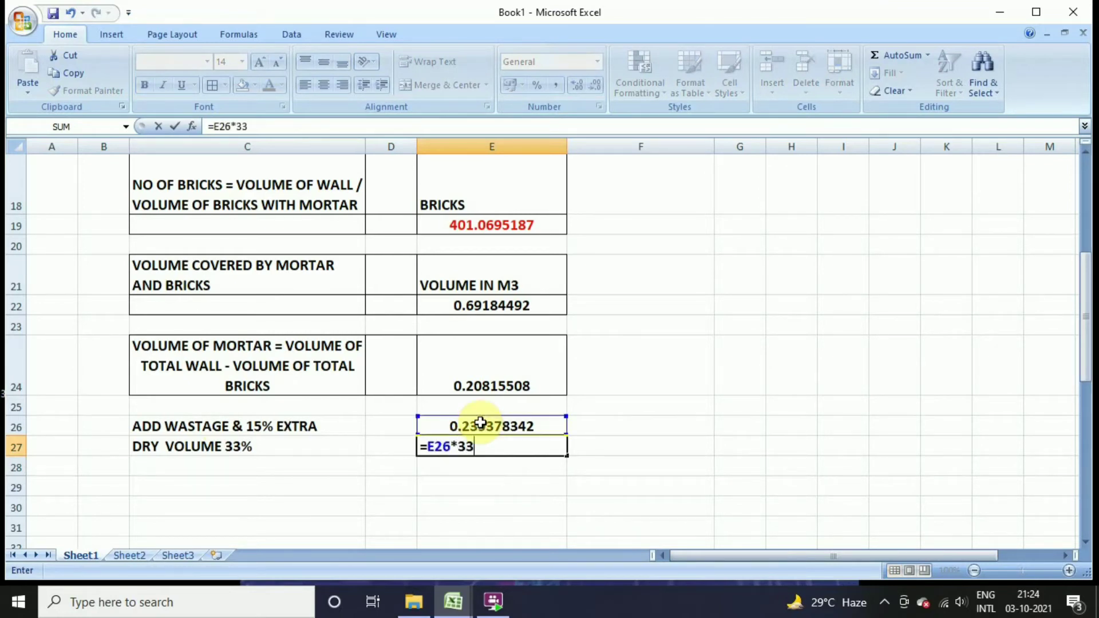
text(%+)
click(481, 425)
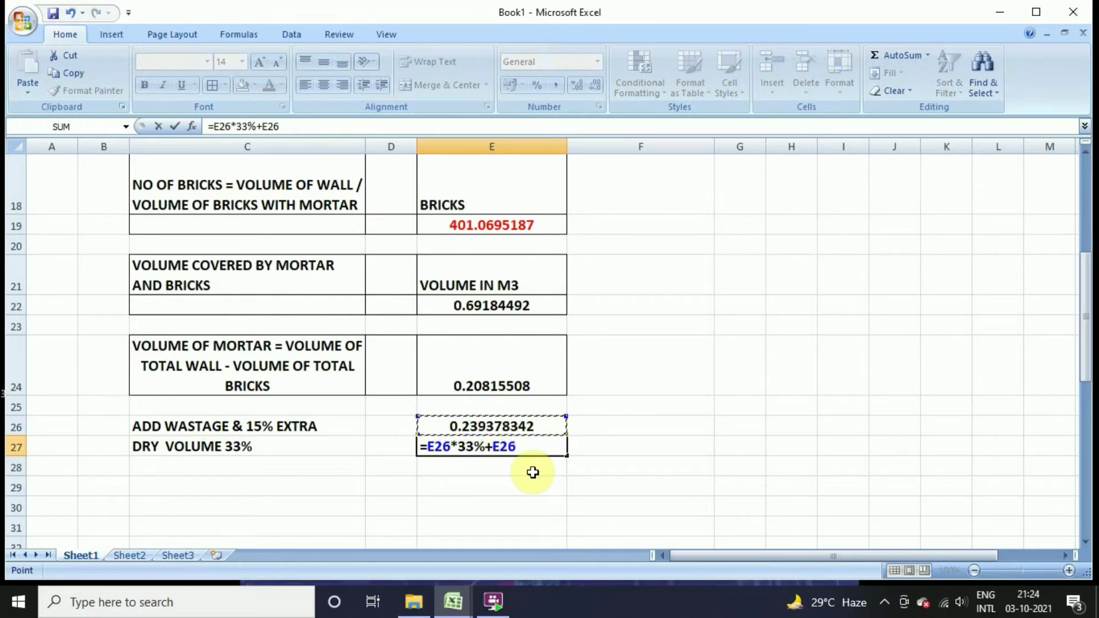
key(Return)
click(504, 446)
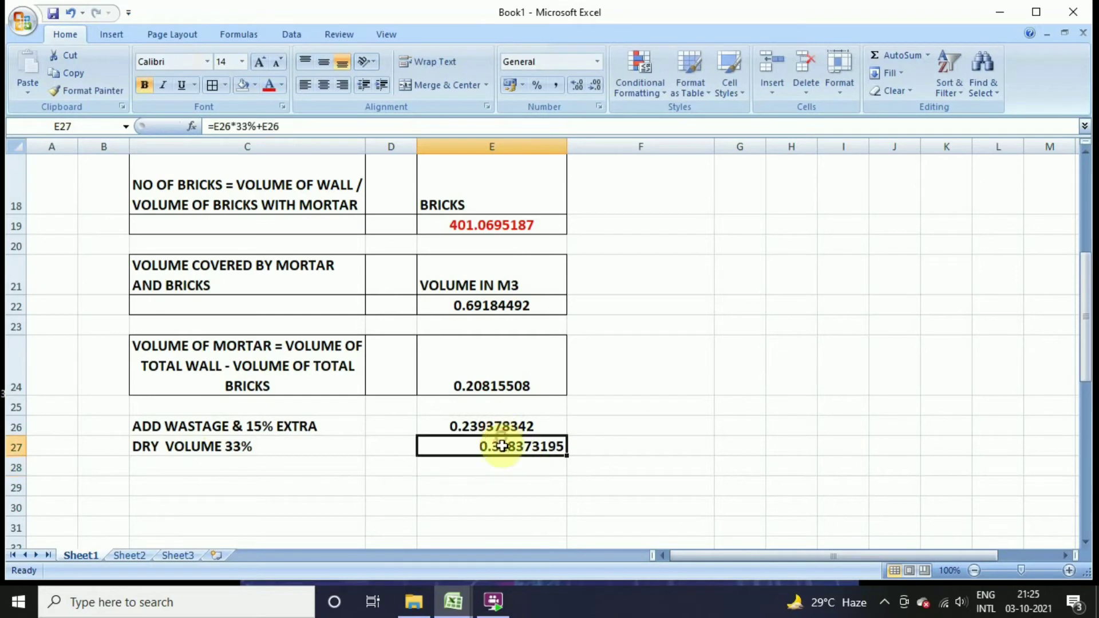
click(324, 85)
Step: Apply all borders to the wastage and dry volume rows, C26:E27
scroll(405, 434, down, 1)
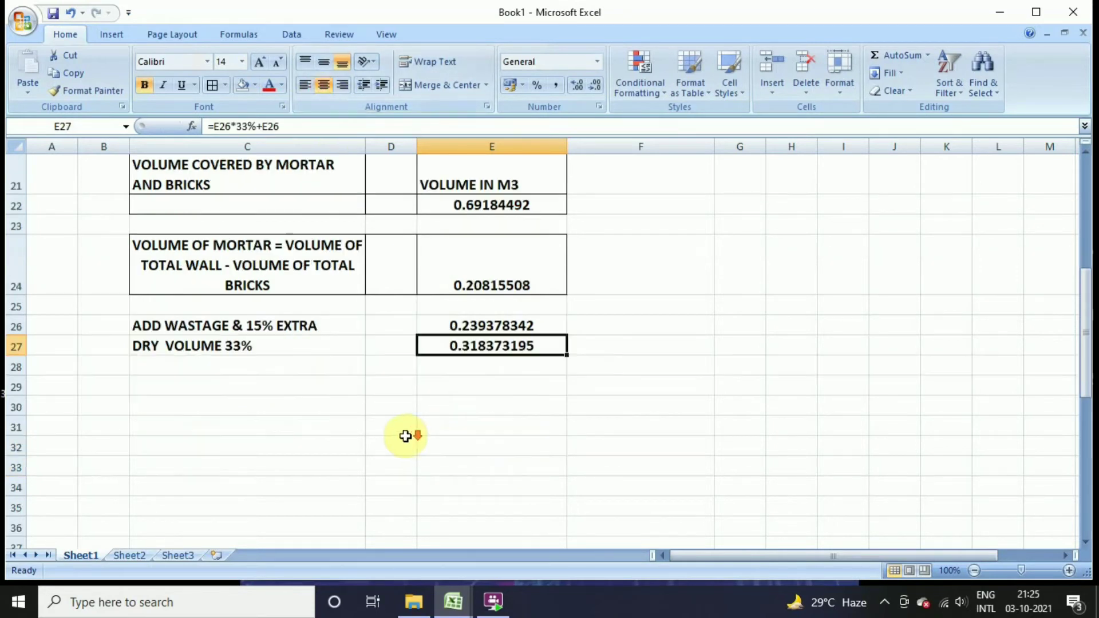
click(208, 321)
shift+click(461, 351)
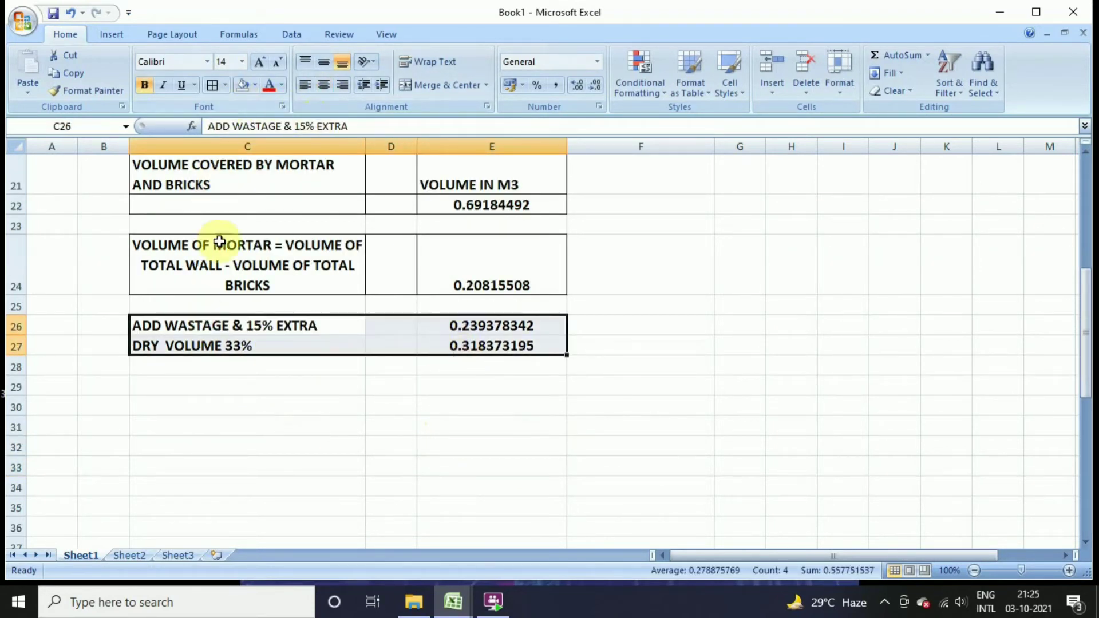
click(243, 395)
drag(172, 324, 509, 325)
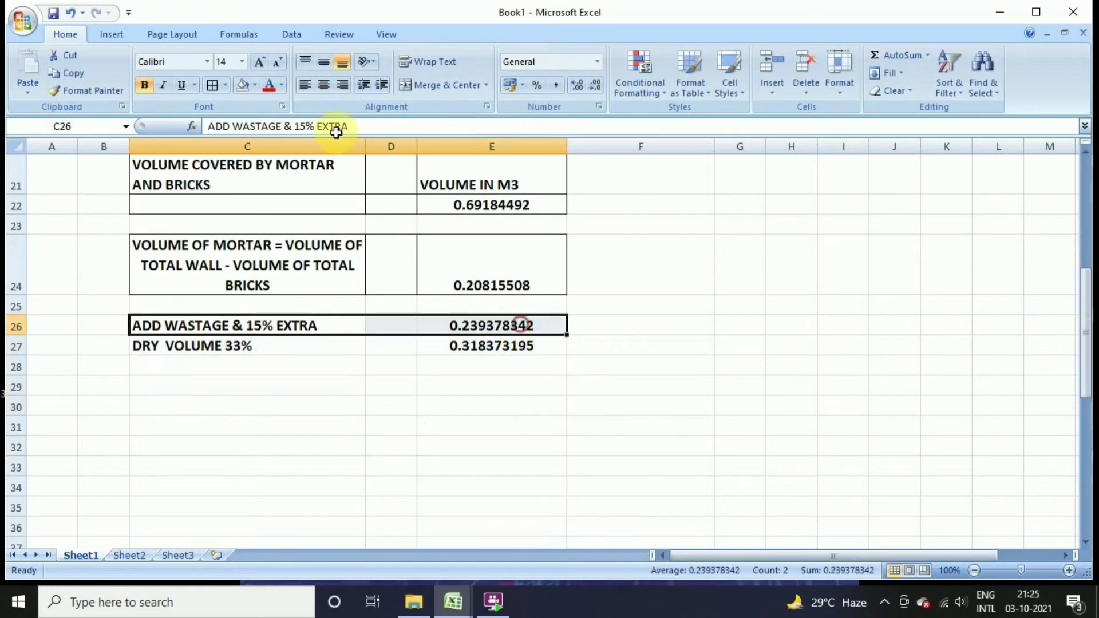
click(209, 86)
click(287, 386)
drag(177, 344, 493, 343)
click(213, 86)
click(346, 364)
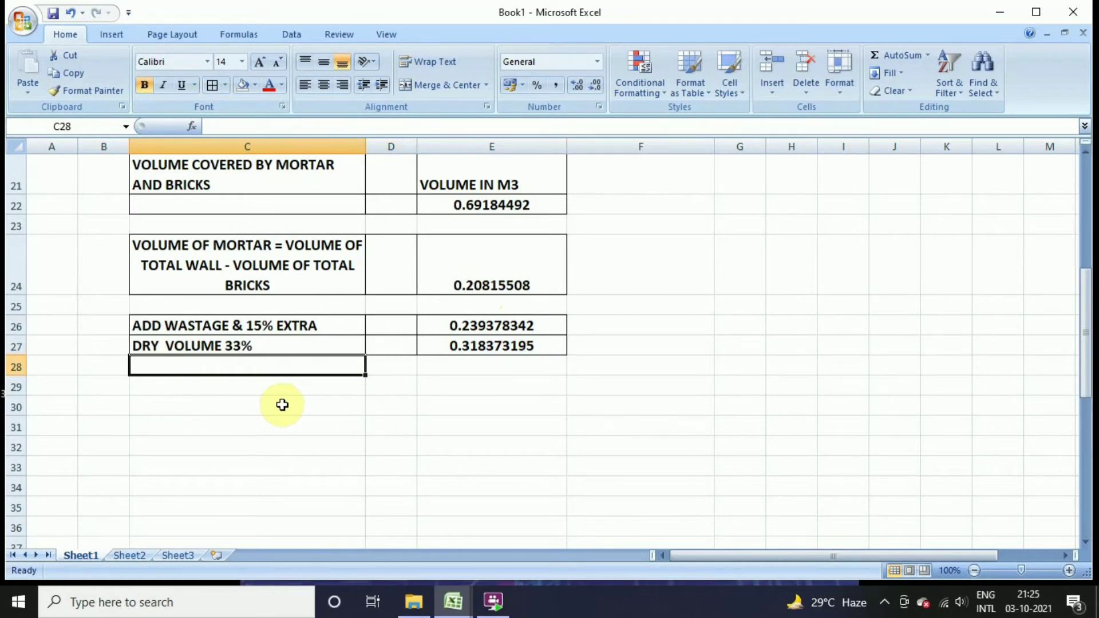
Step: Enter "RATIO OF MORTAR 1:6 ( 1 cement : 6 sand)" in C29
click(208, 394)
text(RATIO)
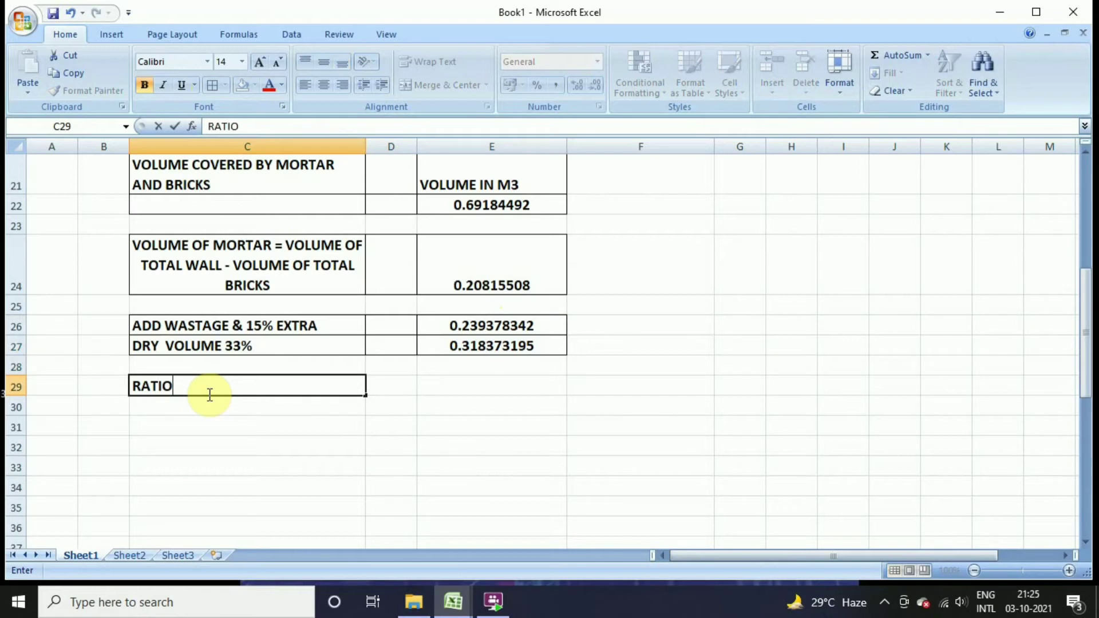
text( OF MORTAR 1)
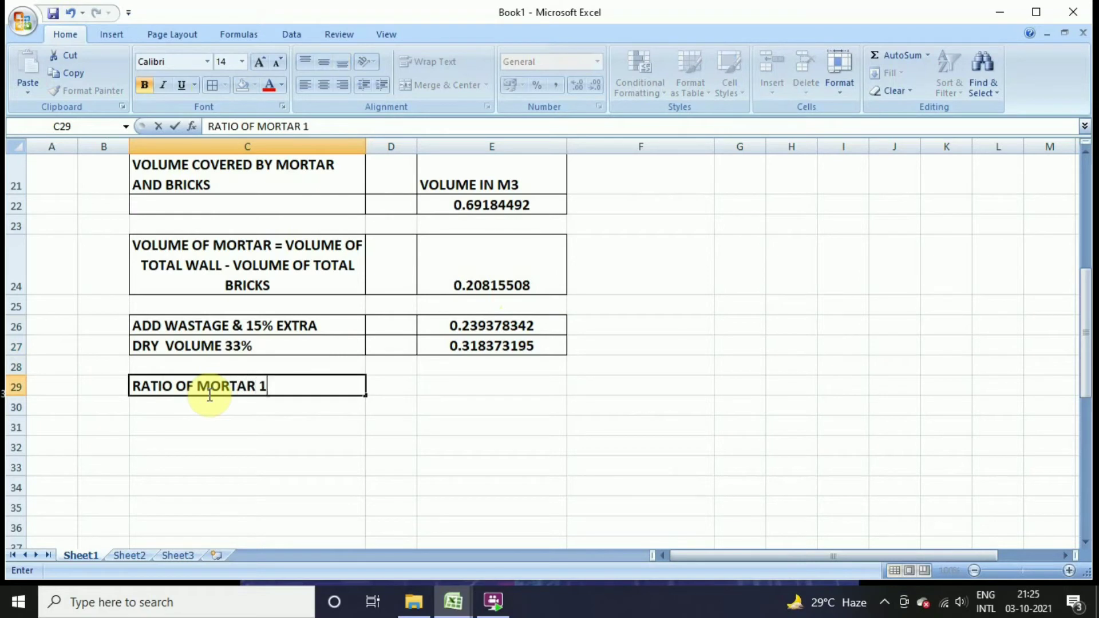
text(:6 9)
key(BackSpace)
text(( 1 cement )
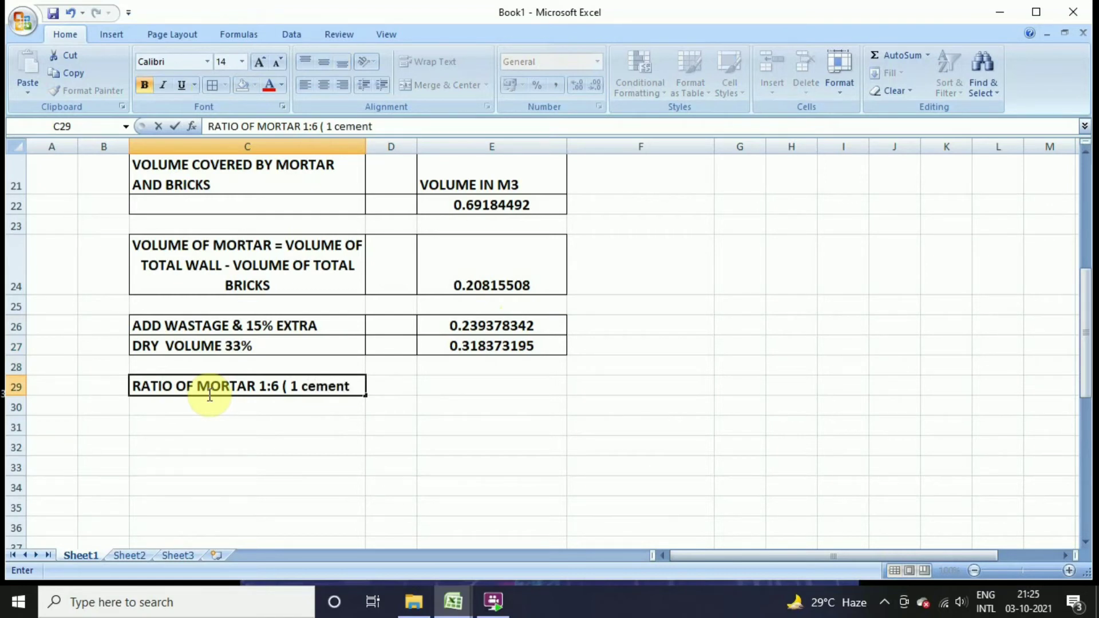
text(: 6 sand)
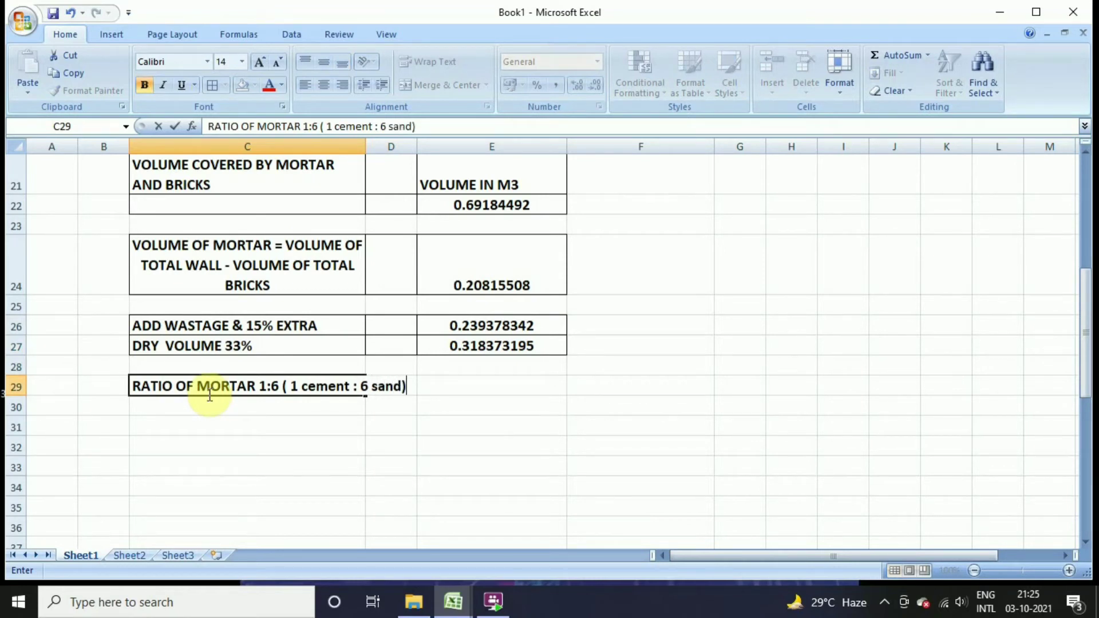
text())
click(424, 444)
Step: Widen column C so that the mortar ratio text in C29 fits inside it
drag(367, 142, 414, 160)
click(286, 422)
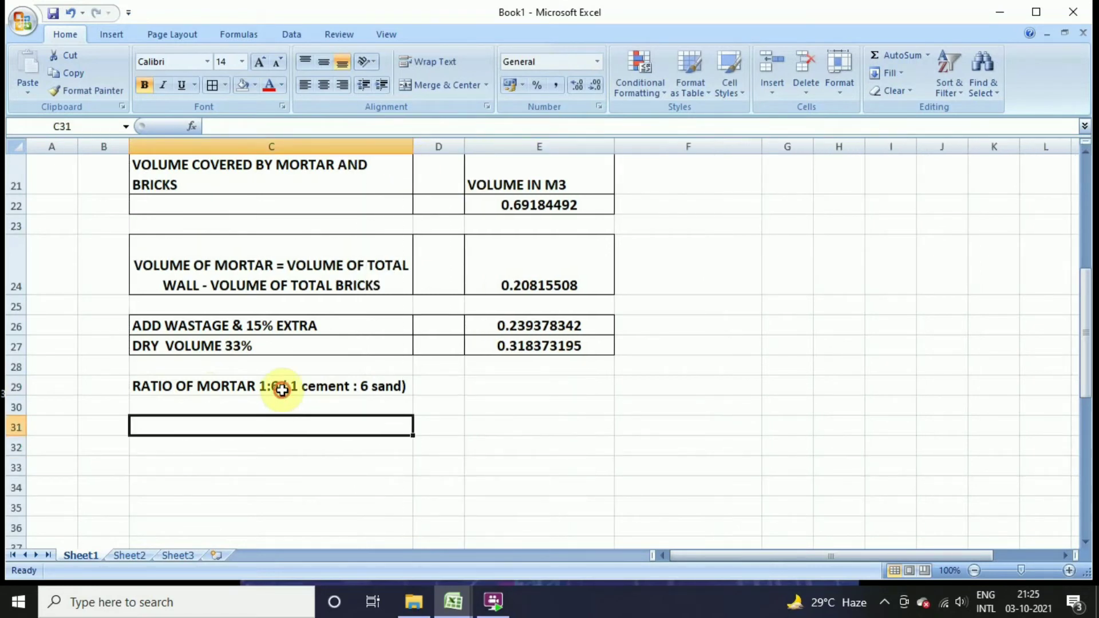
click(282, 390)
click(436, 424)
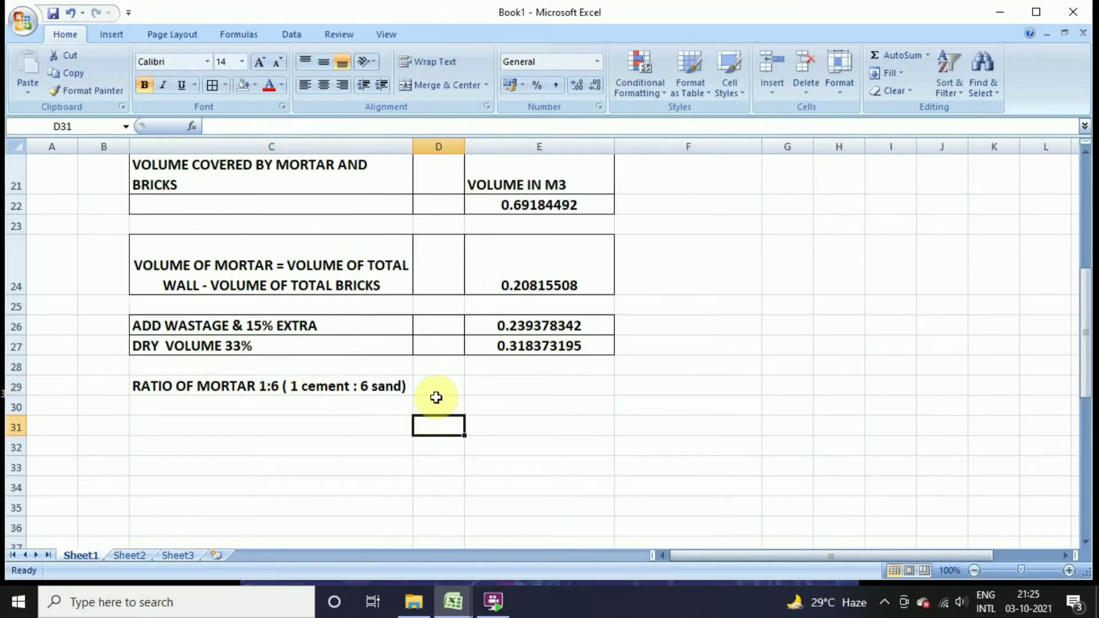
click(215, 406)
Step: Enter "CEMENT = VOLUME OF DRY MORTAR X RATIO OF CEMENT / SUM OF RATIO X DENSITY OF CEMENT PER M3" in C31
click(158, 425)
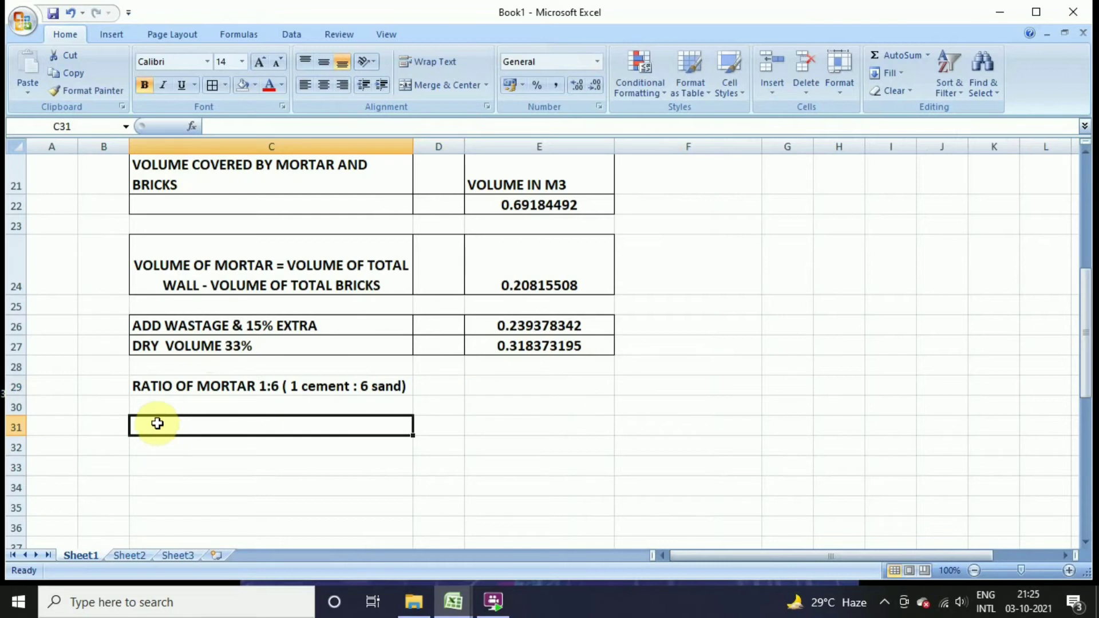
text(cement)
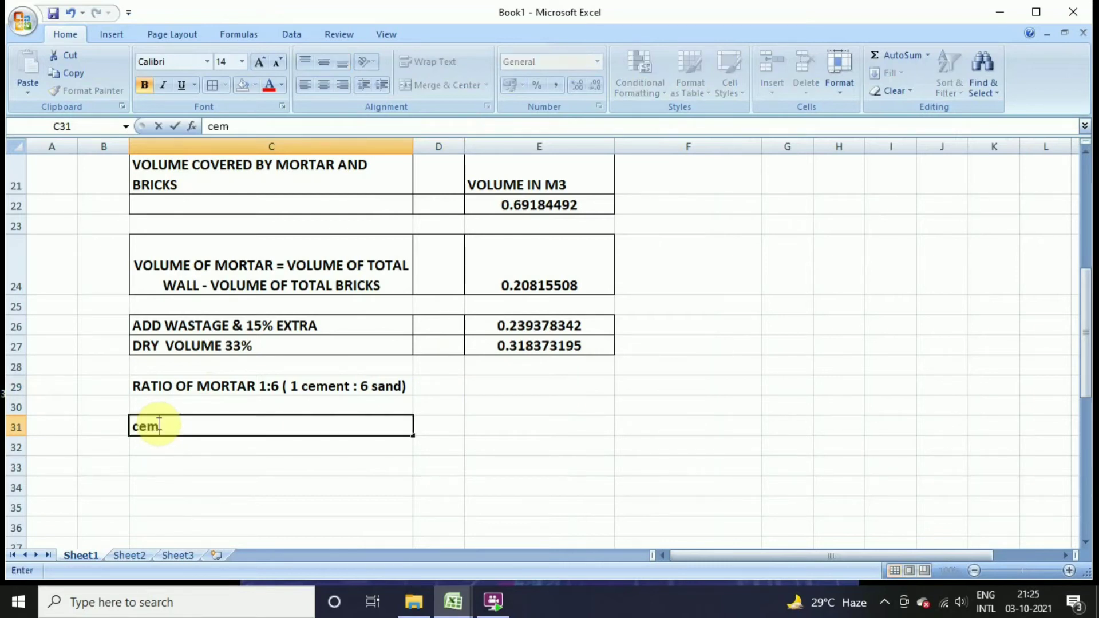
key(BackSpace)
key(BackSpace)
key(BackSpace)
key(BackSpace)
key(BackSpace)
key(BackSpace)
text(CEMENT)
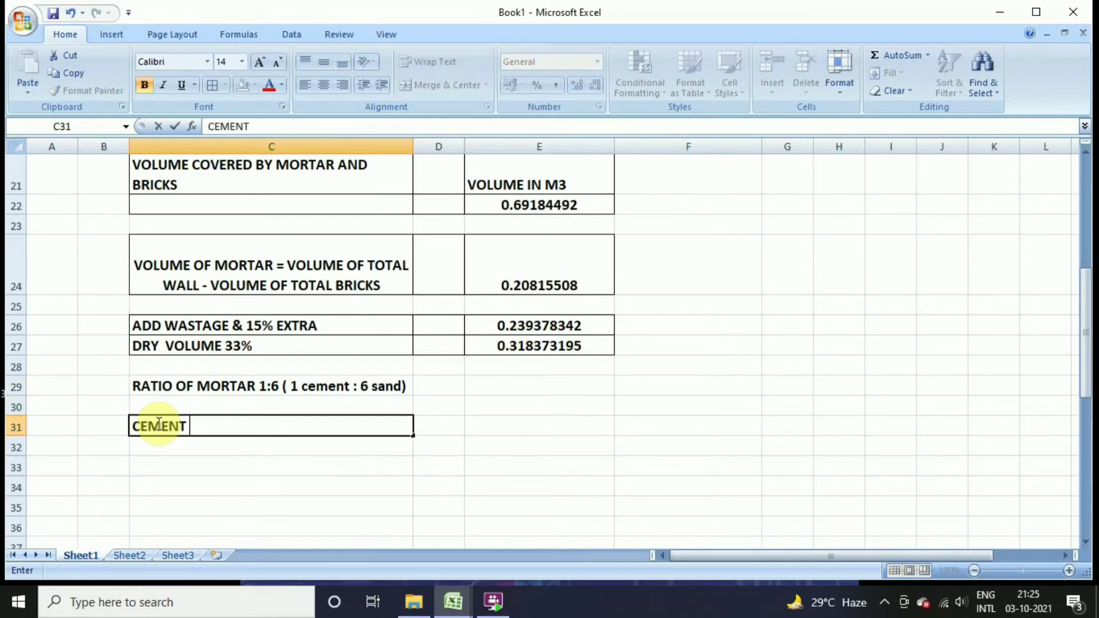
text( = VOLUME OF )
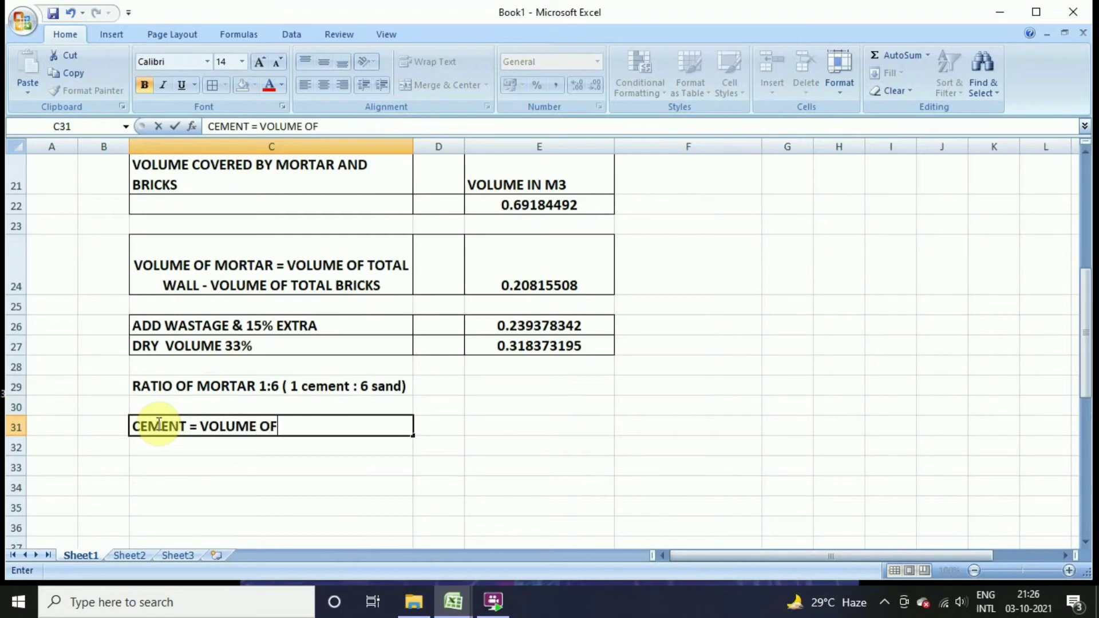
text(DRY MKO)
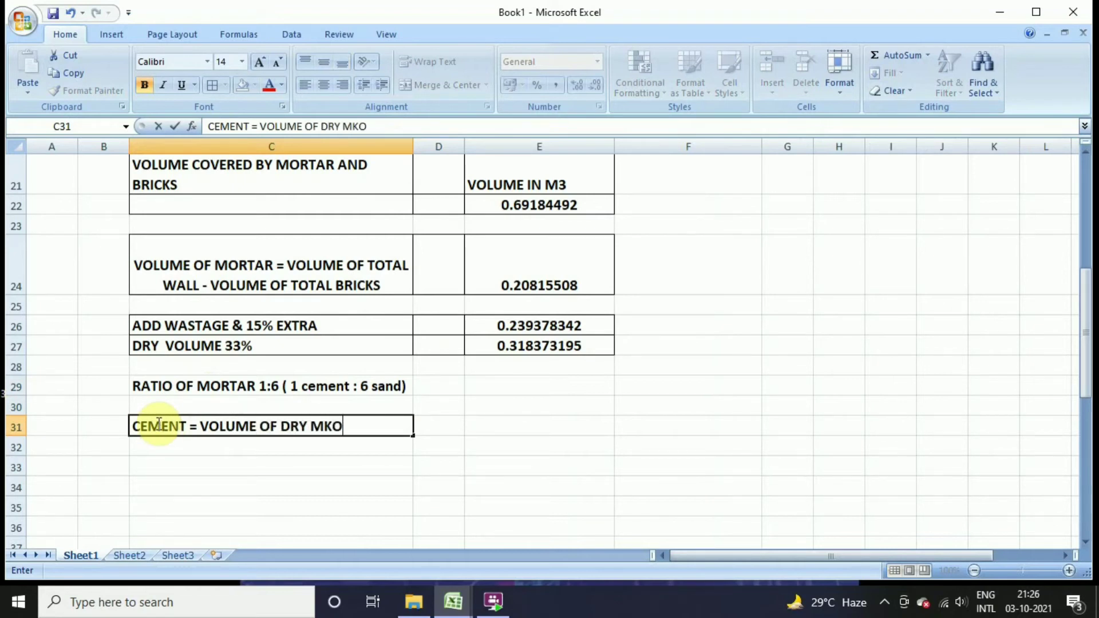
key(BackSpace)
key(BackSpace)
text(OR)
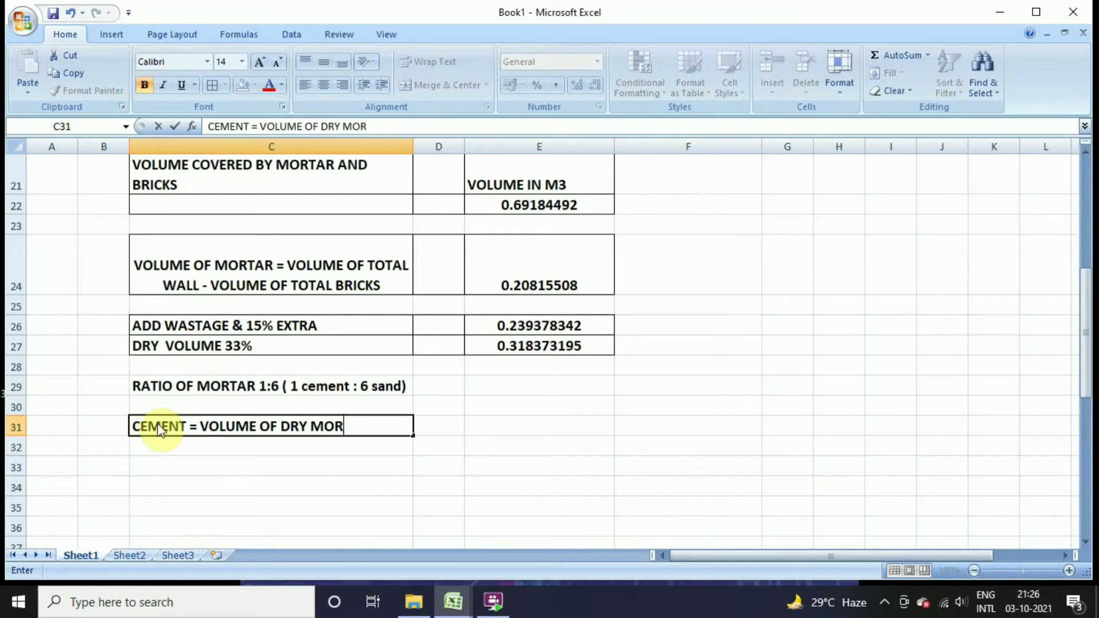
text(TAR X )
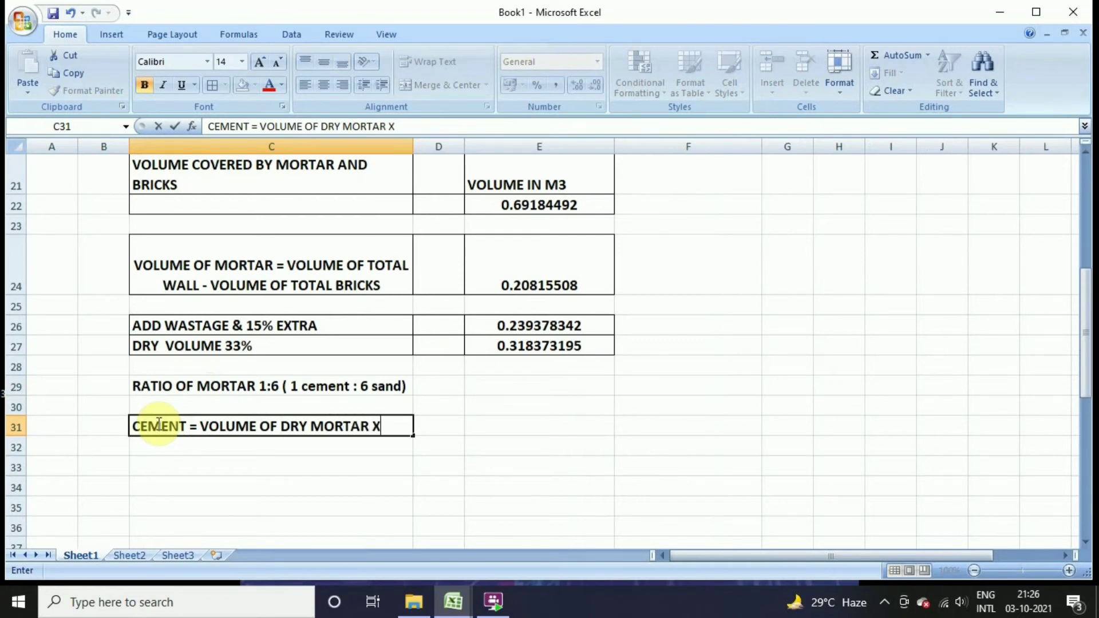
text(RATIO )
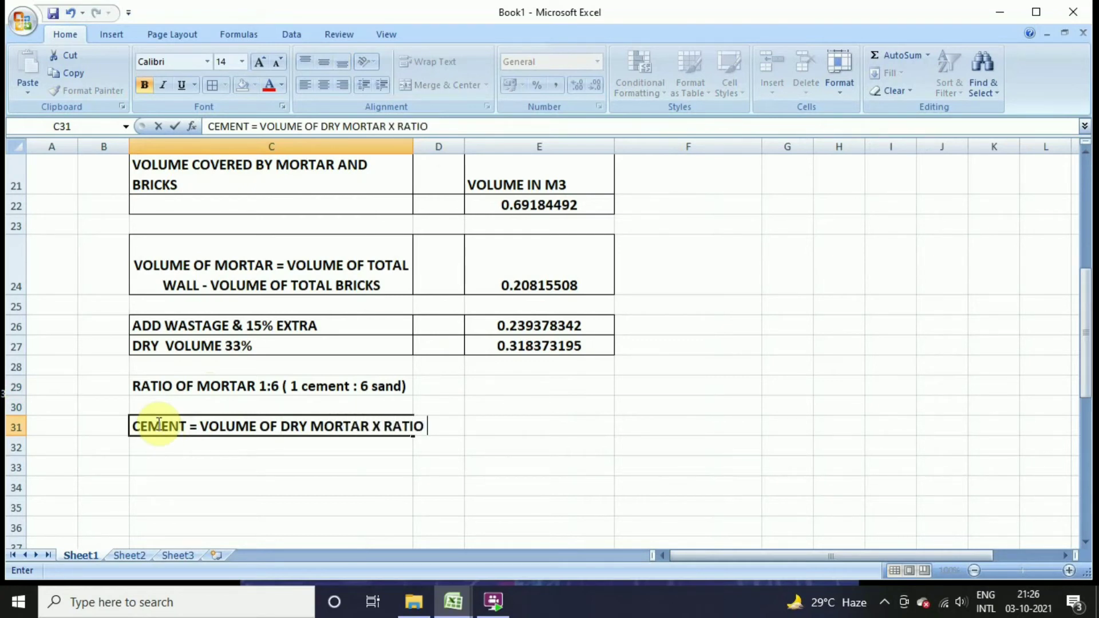
text(OF CEMENT)
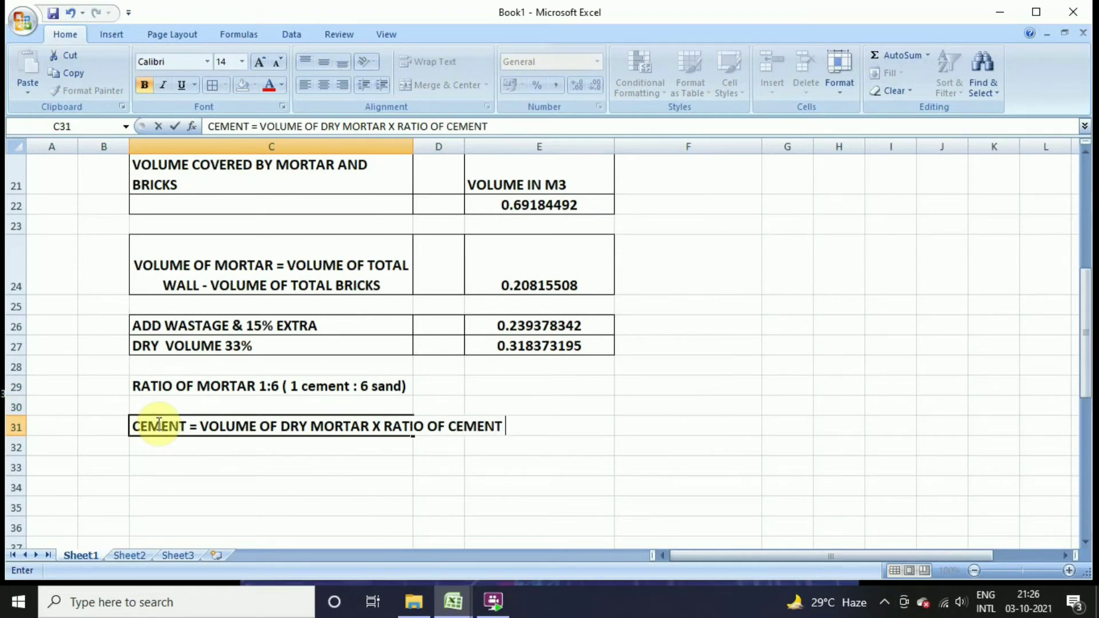
text( / SUM)
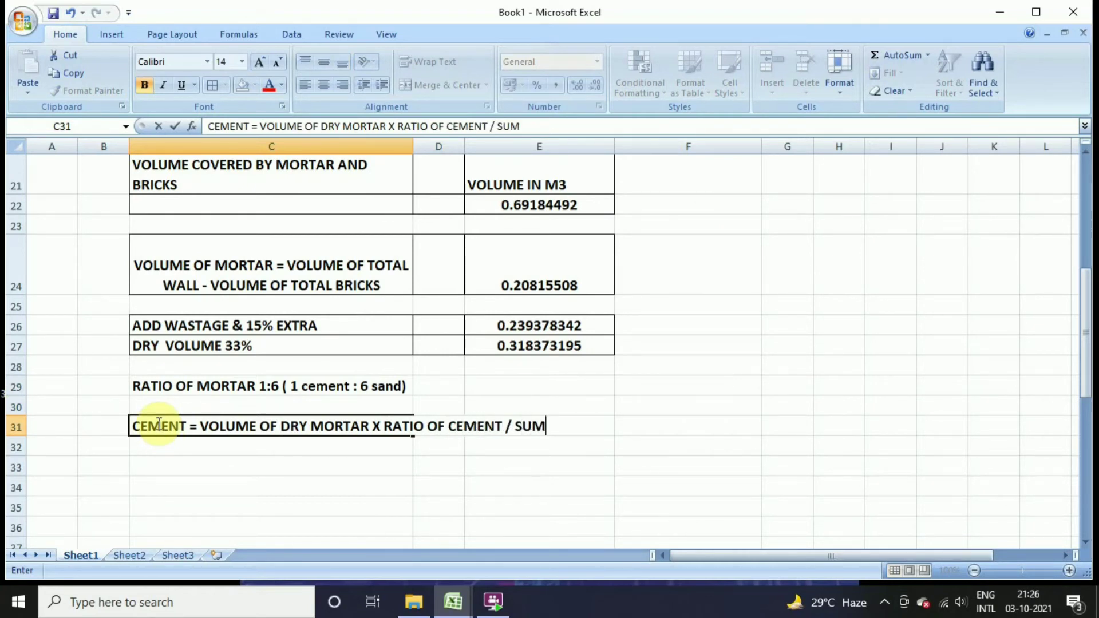
text( OF RATIO)
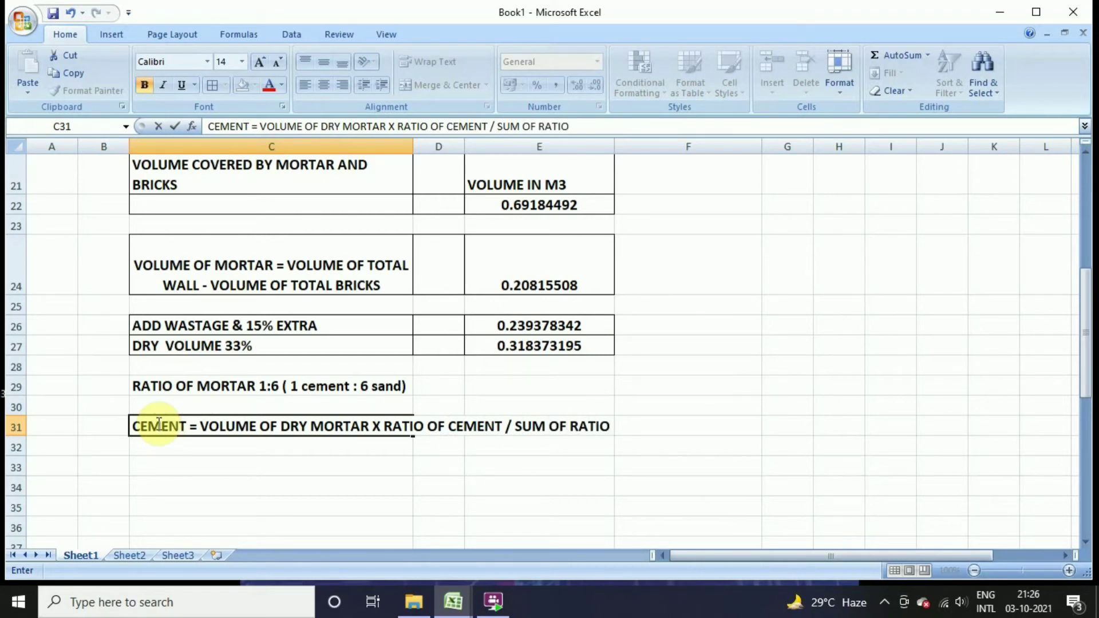
text( X DENSITY)
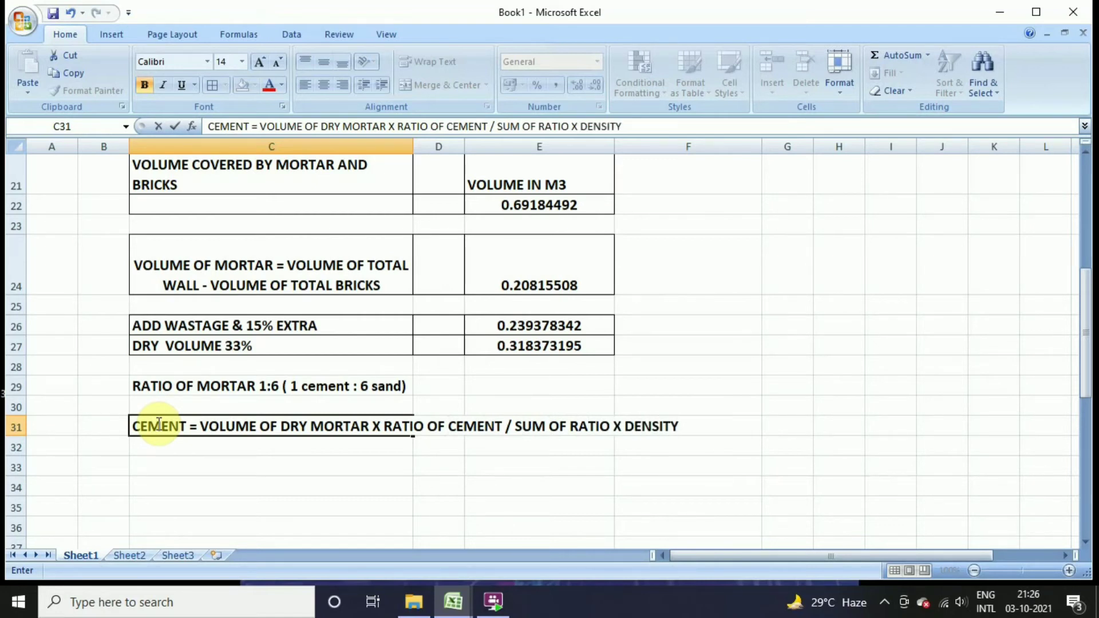
text( OF CEMENT)
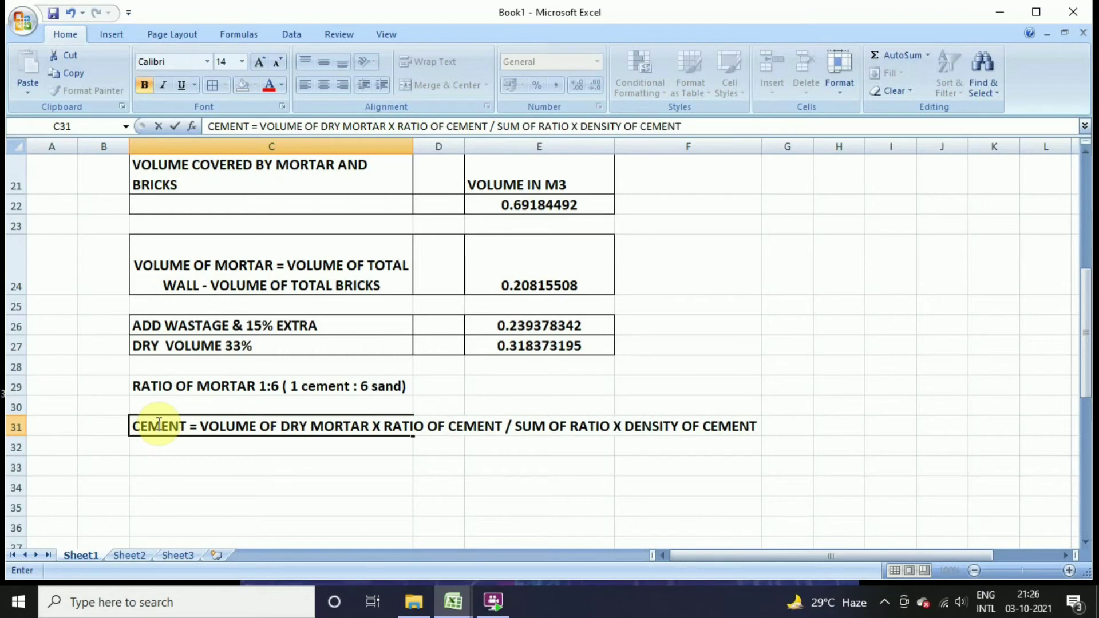
text( PER 3)
key(BackSpace)
text(M3)
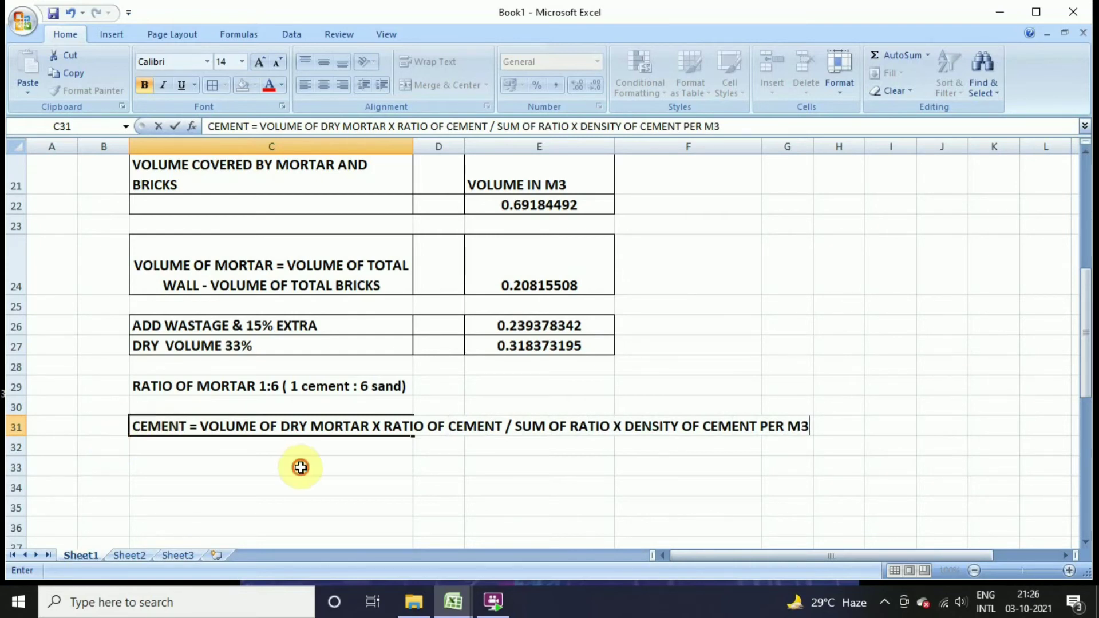
key(Return)
Step: Wrap the cement formula text in C31 so that it fits within the column width
click(343, 431)
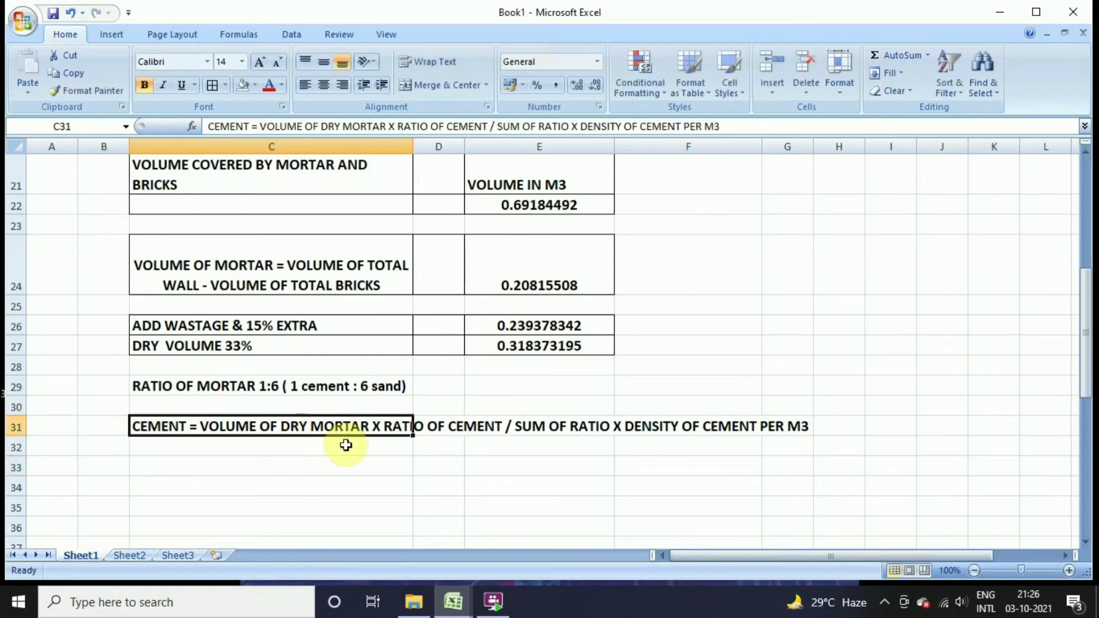
click(430, 63)
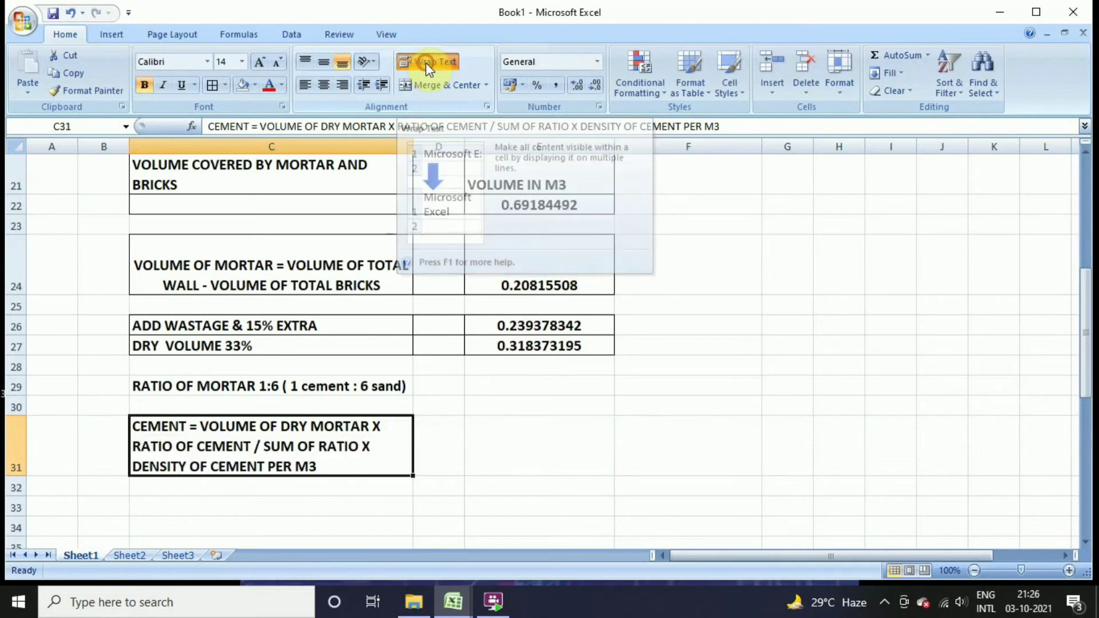
click(440, 452)
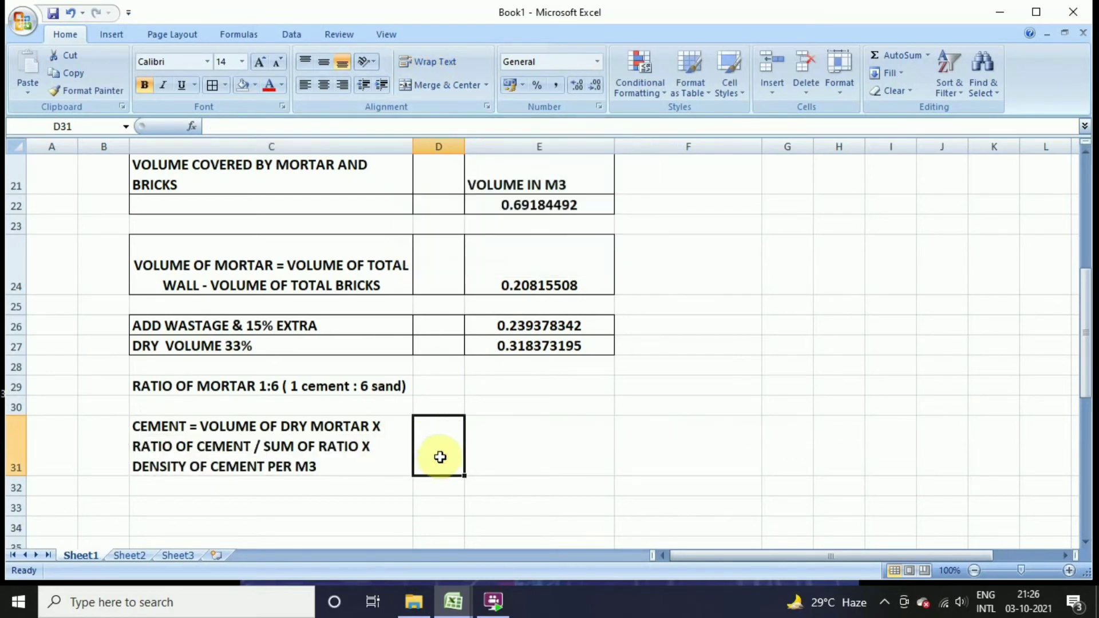
Step: Calculate the cement quantity in E32 with =E27*1/7*1440 and centre it horizontally
click(511, 487)
click(514, 451)
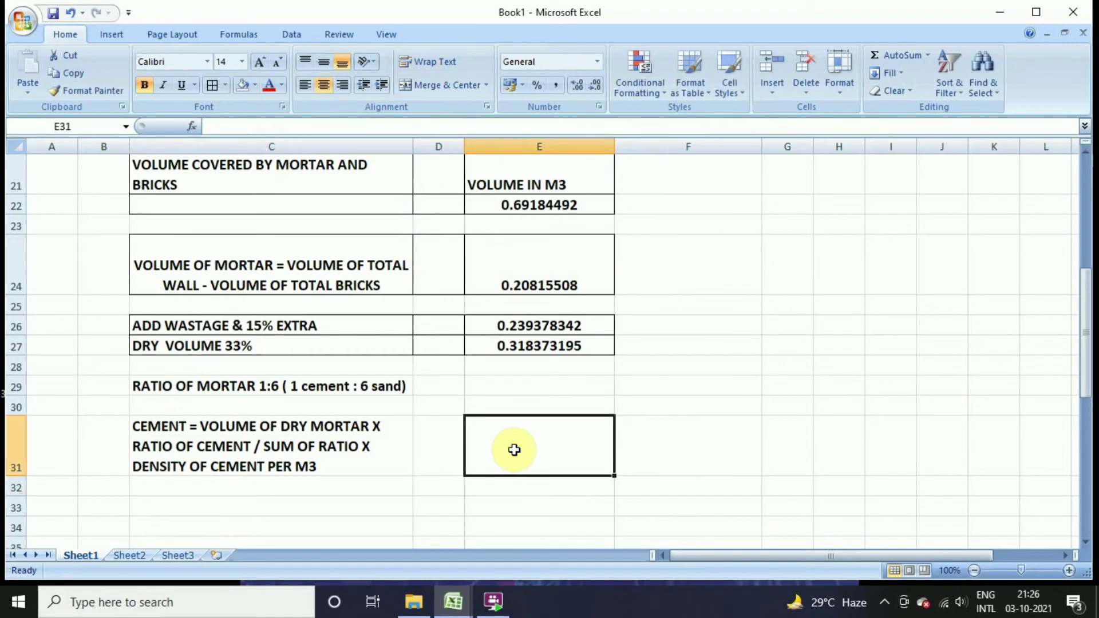
scroll(514, 451, down, 1)
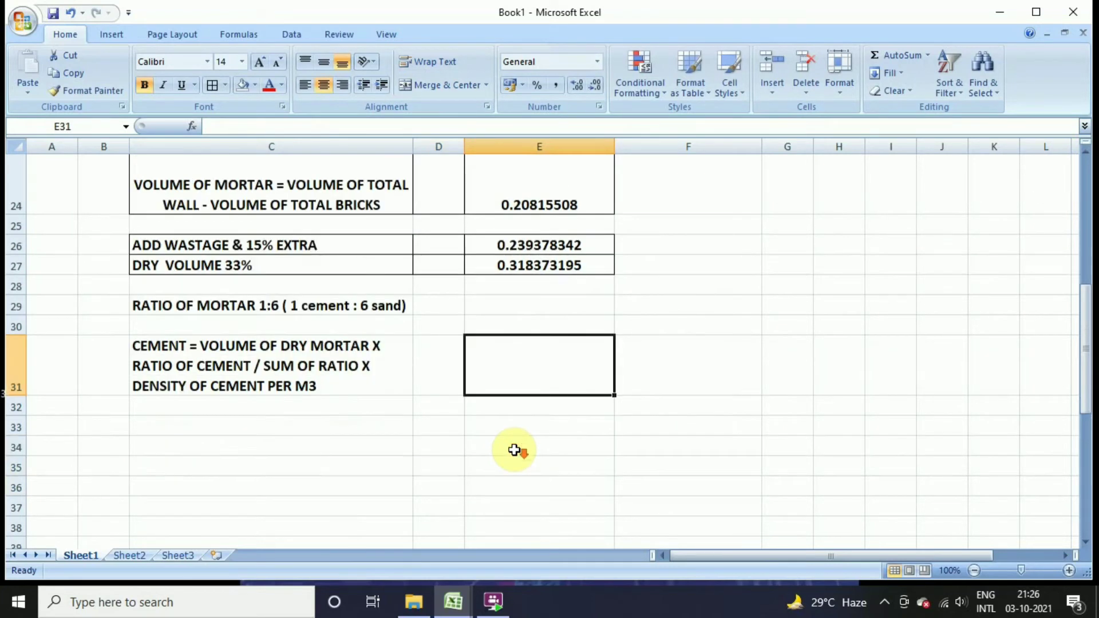
click(516, 404)
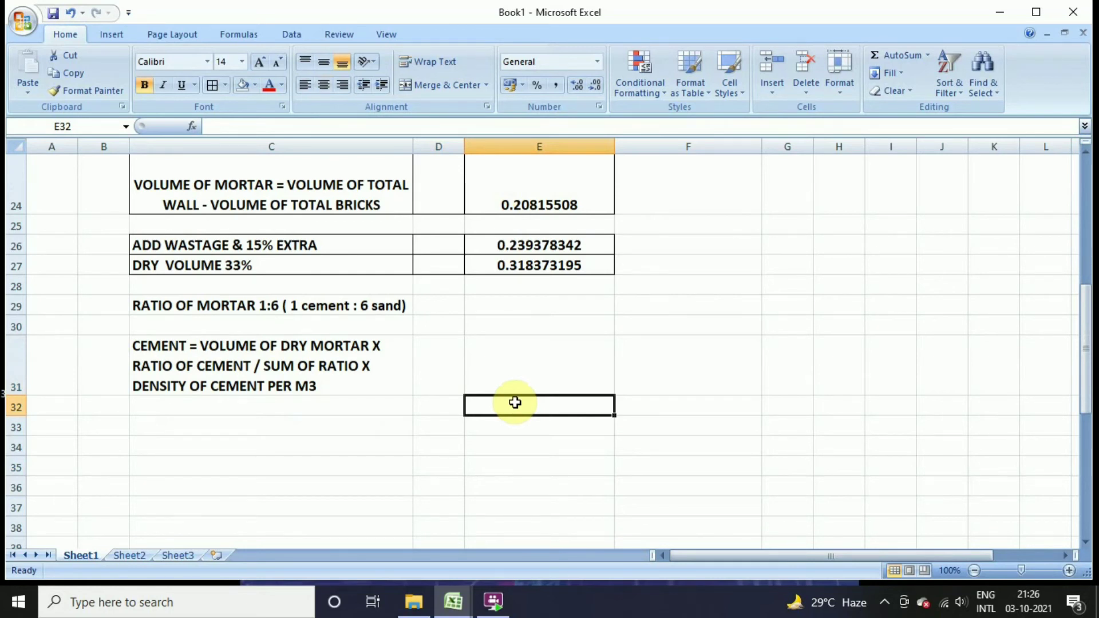
text(=)
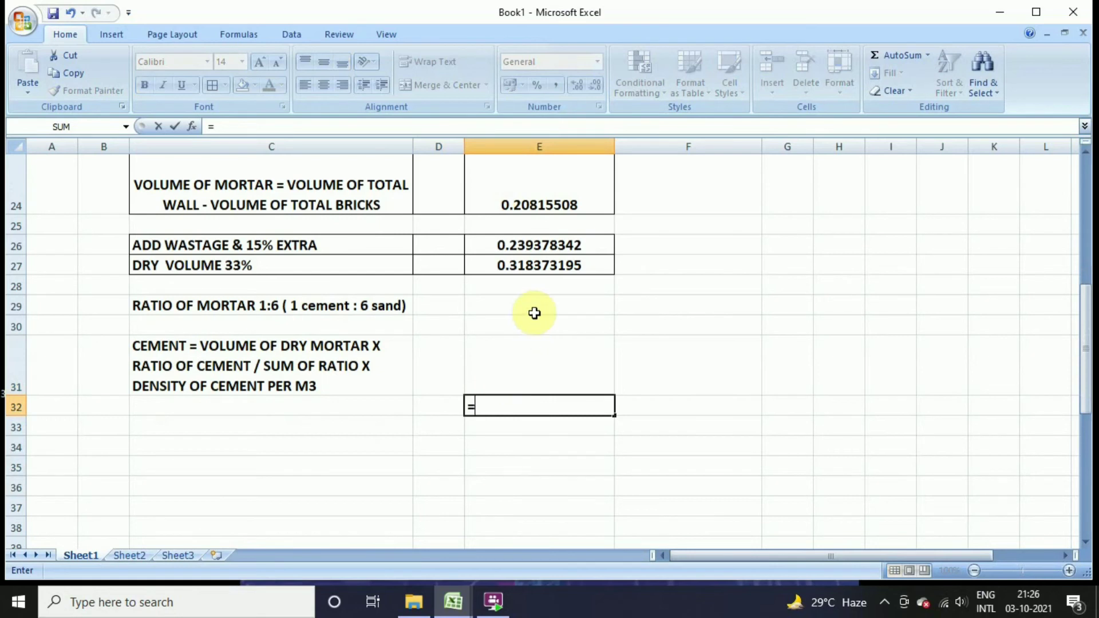
click(543, 265)
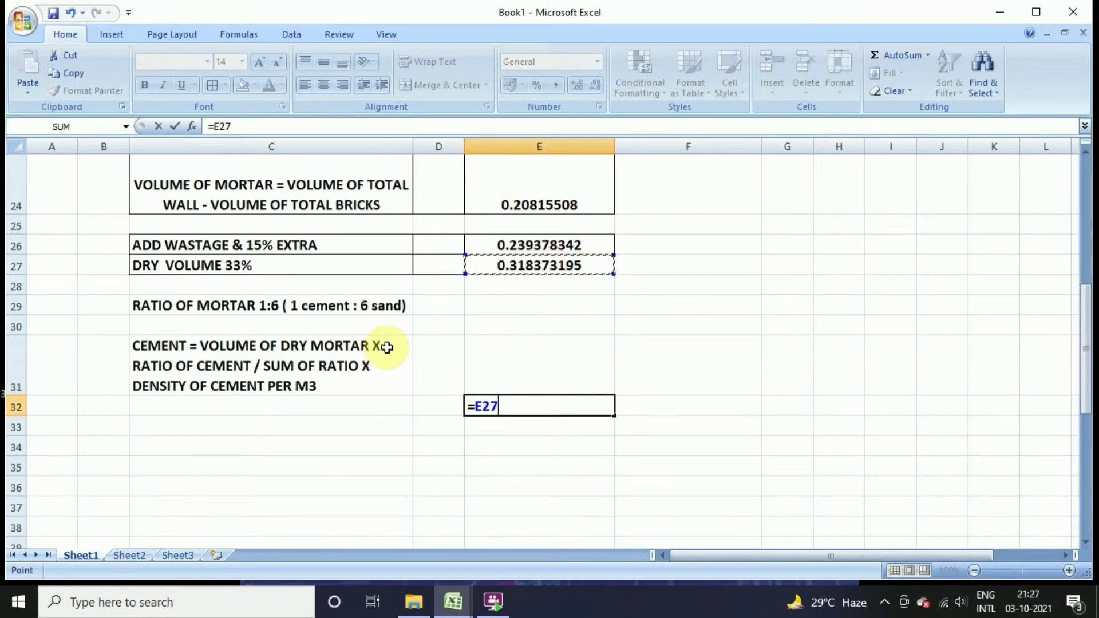
text(*)
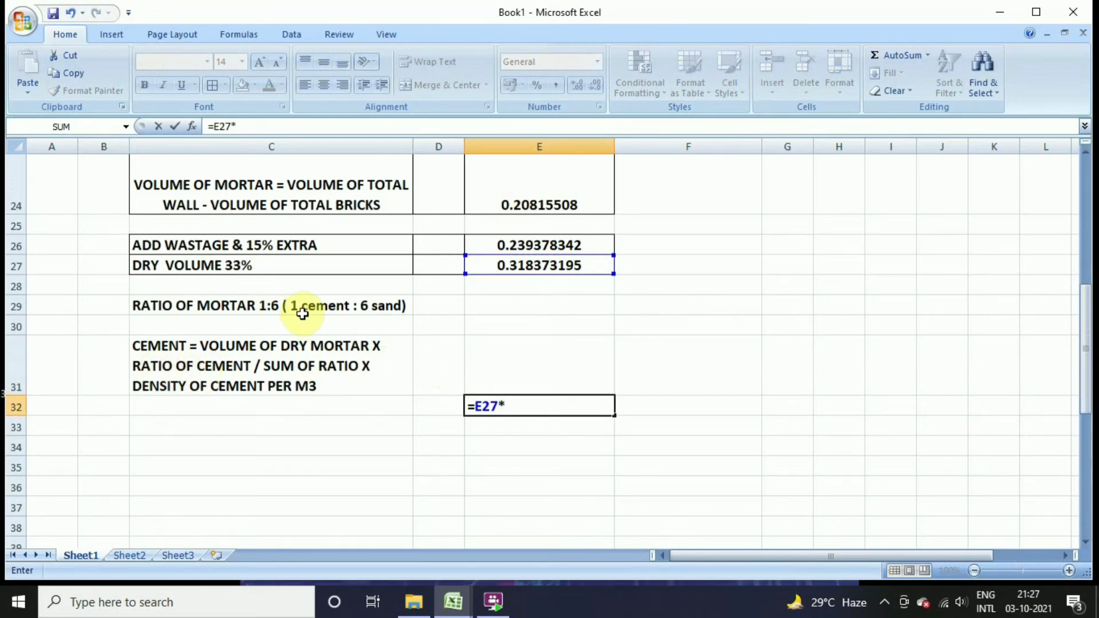
text(1/)
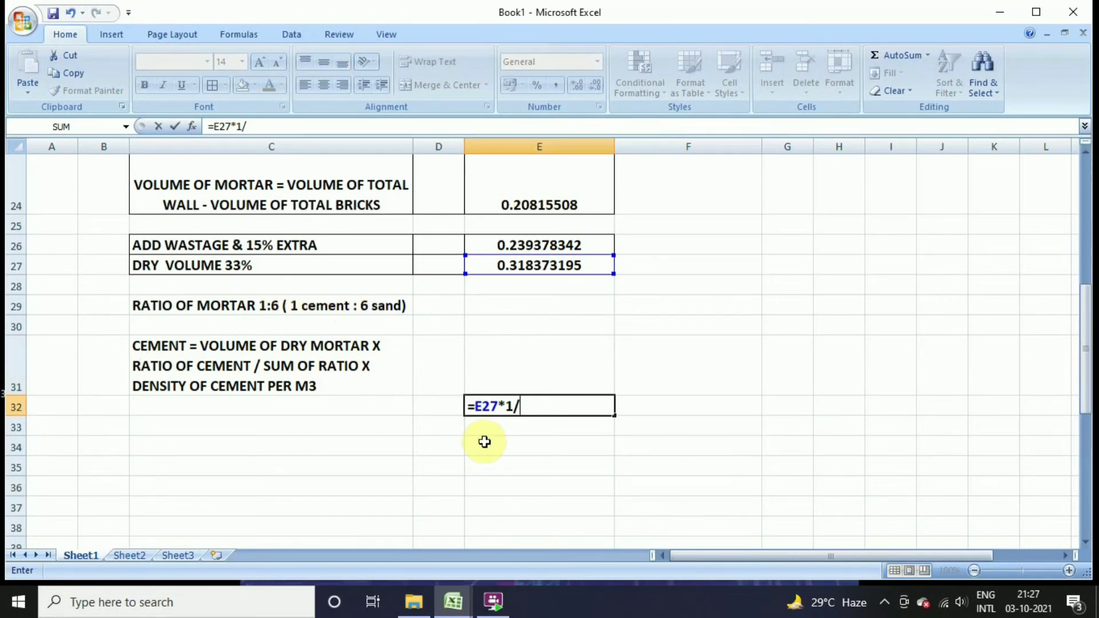
text(7)
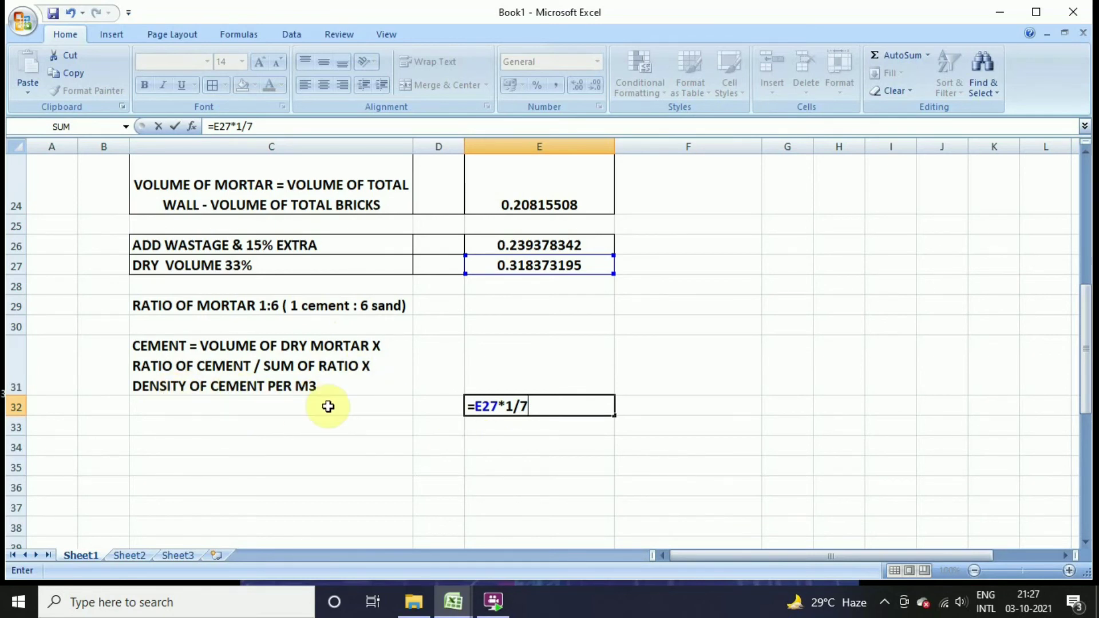
text(*1440)
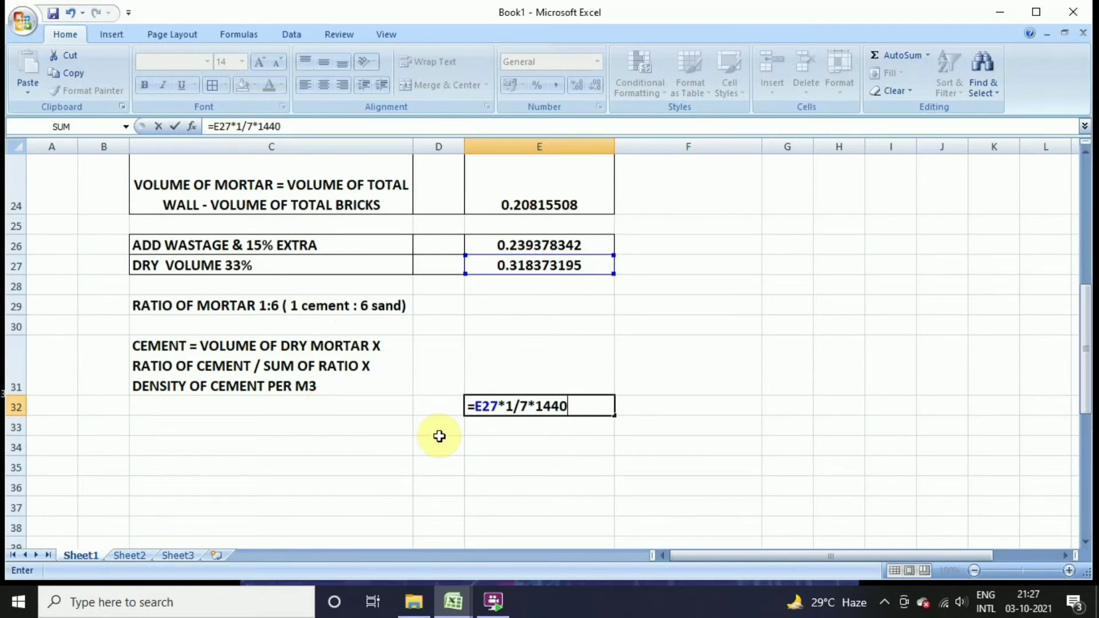
key(Return)
click(504, 406)
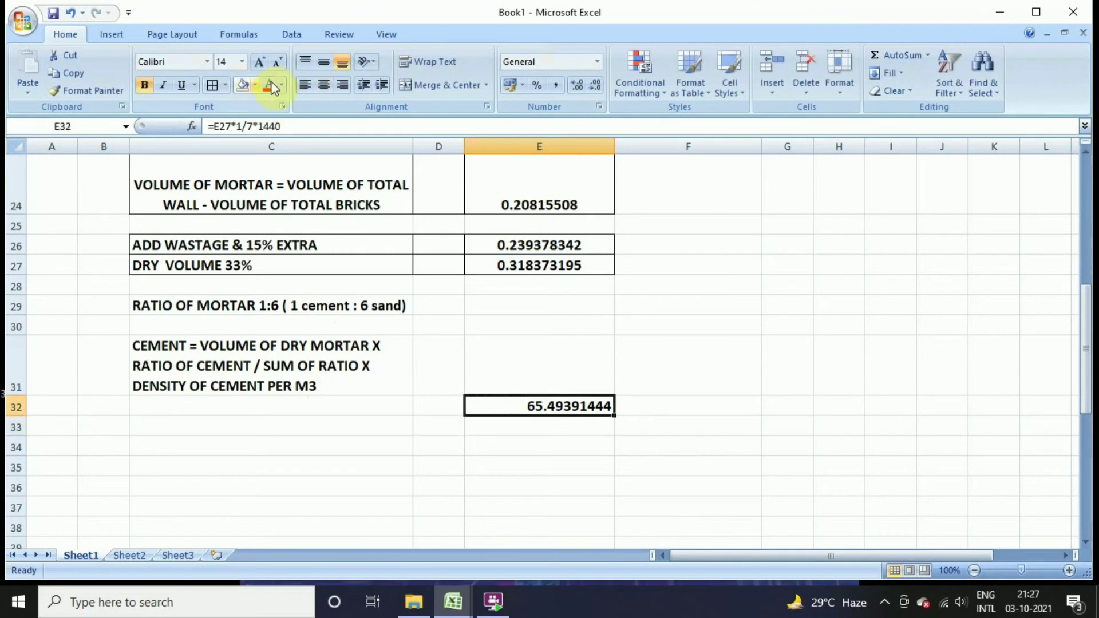
click(323, 85)
Step: Enter the heading "TOTAL CEMENT IN KG" in E31, above the calculated cement quantity
click(536, 374)
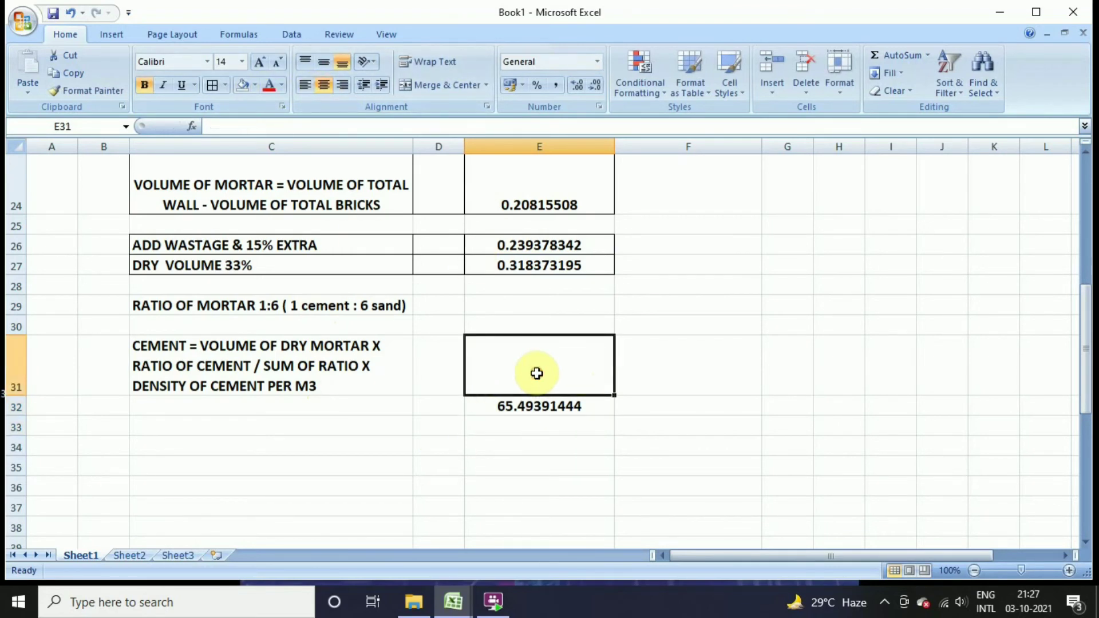
text(TOTA)
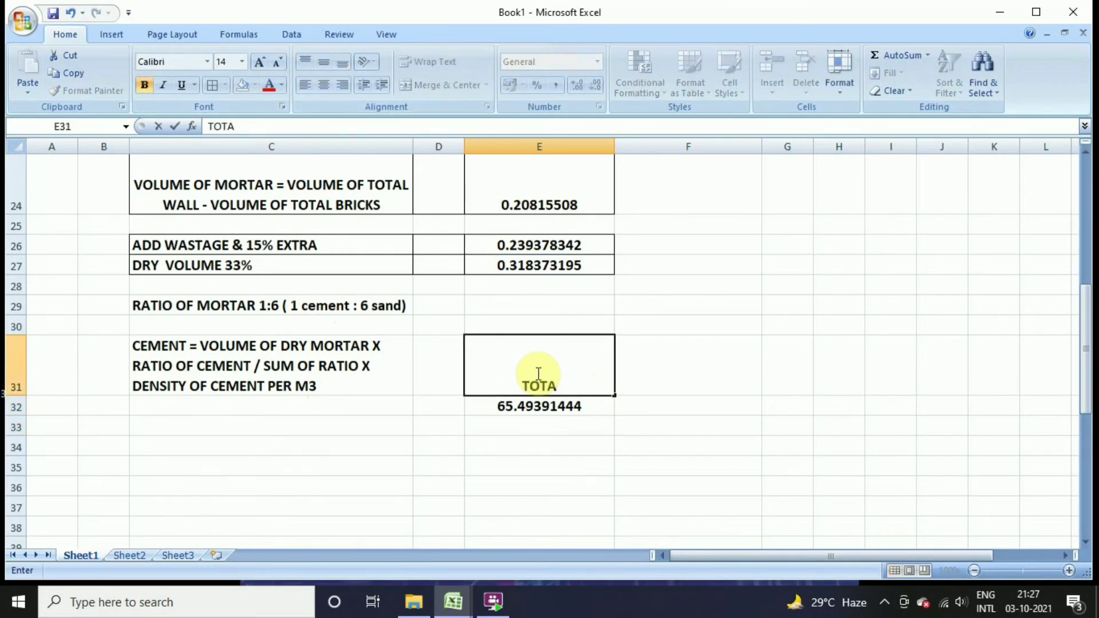
text(L CEMEN)
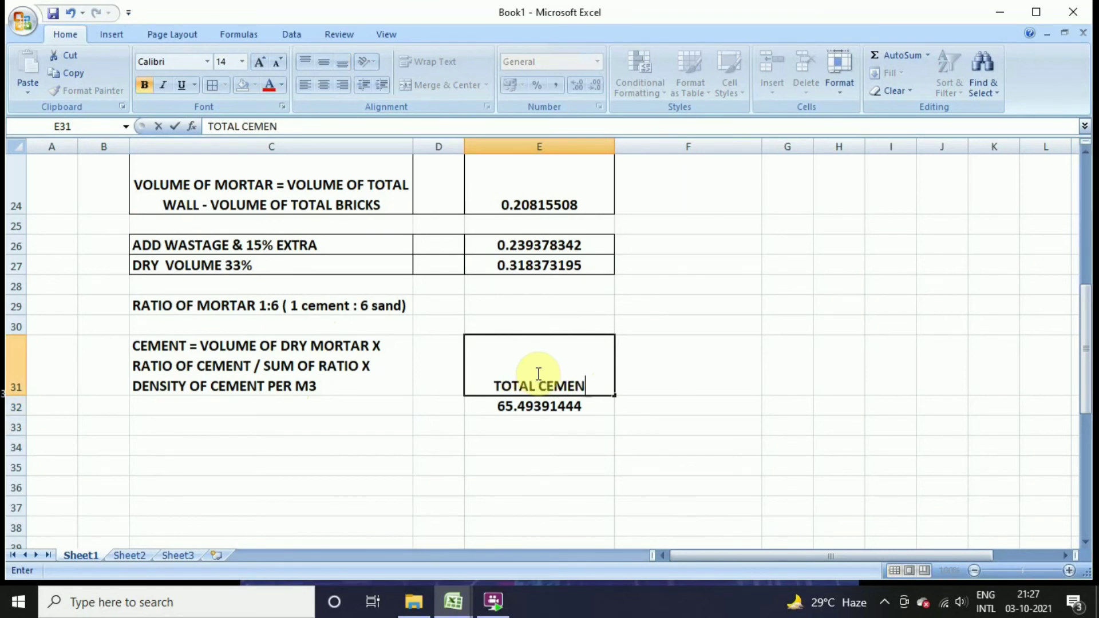
text(T IN K)
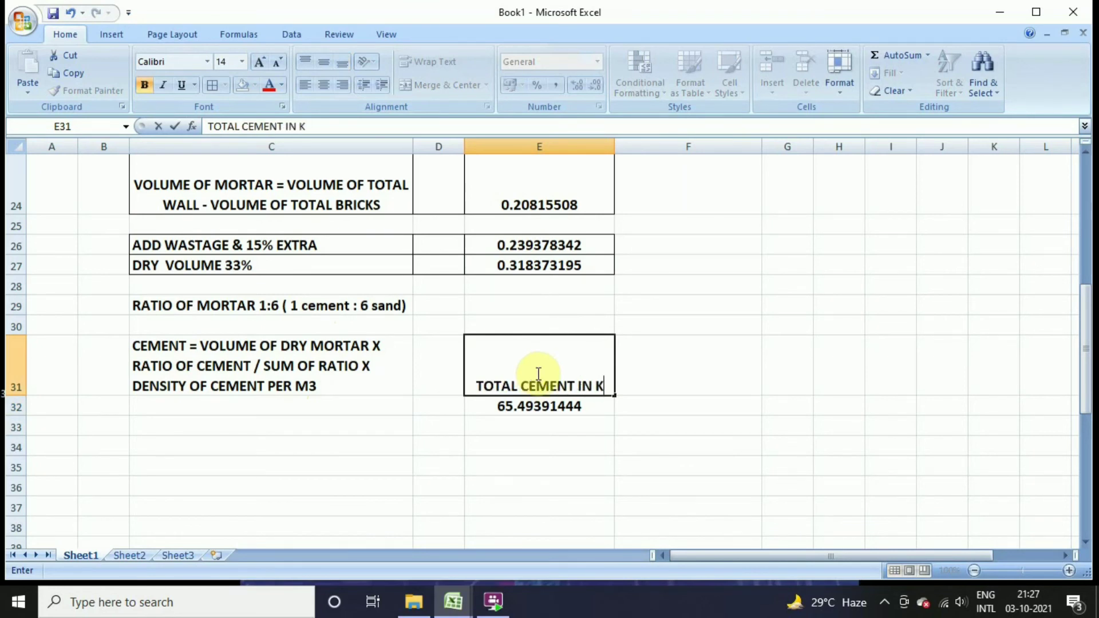
text(G)
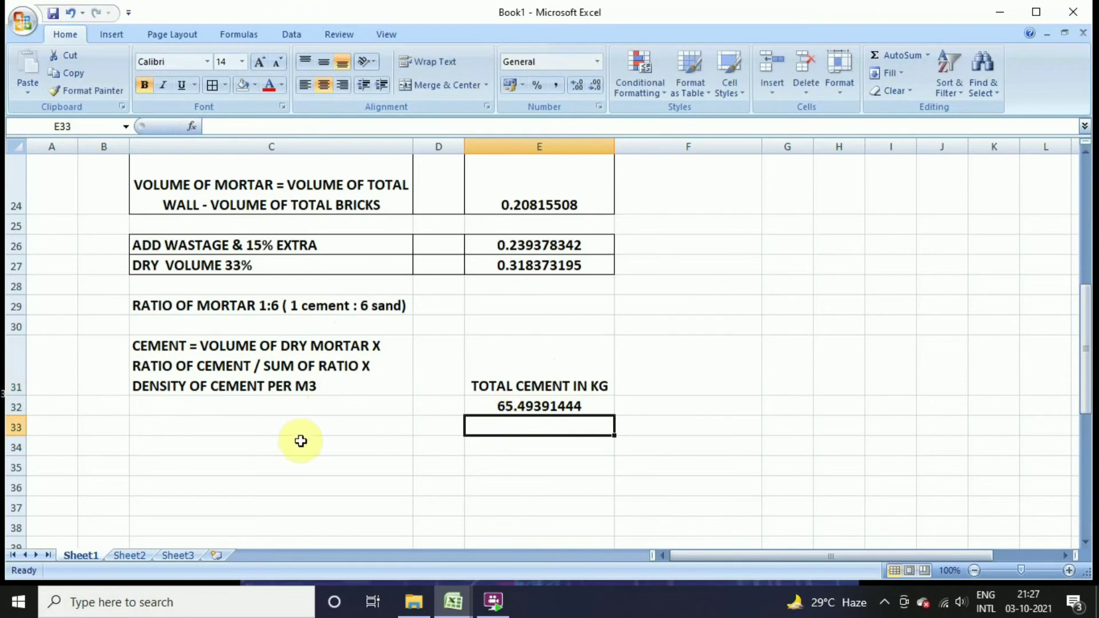
Step: Enter the label "NO OF CEMENT BAGS" in C34 and calculate the bag count in E34 with =E32/50
click(281, 446)
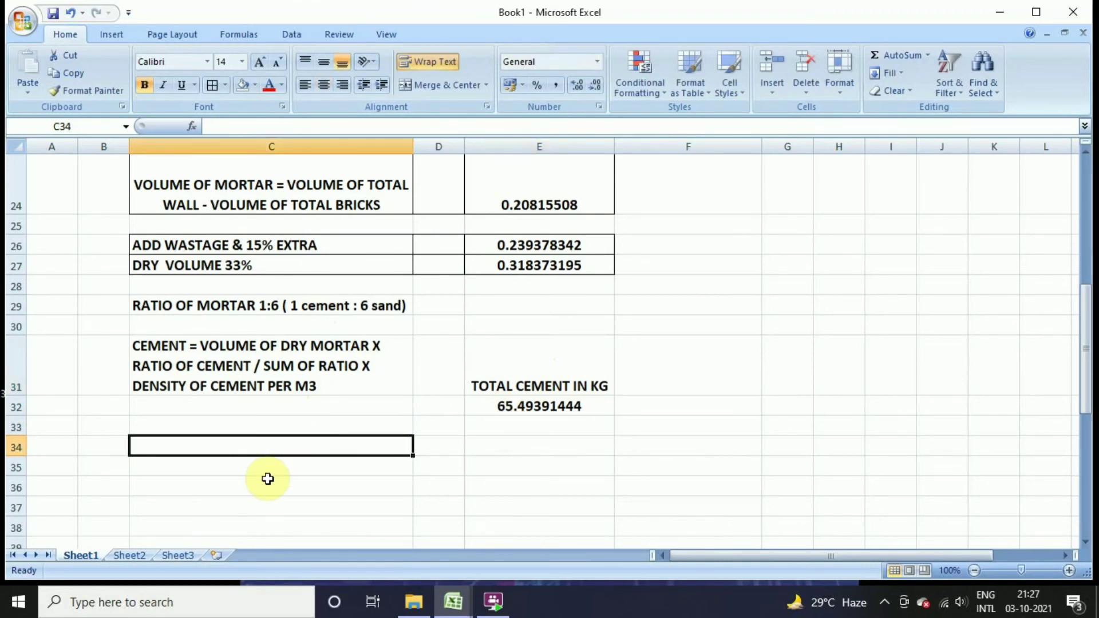
text(NO OF CEMENT BAGS)
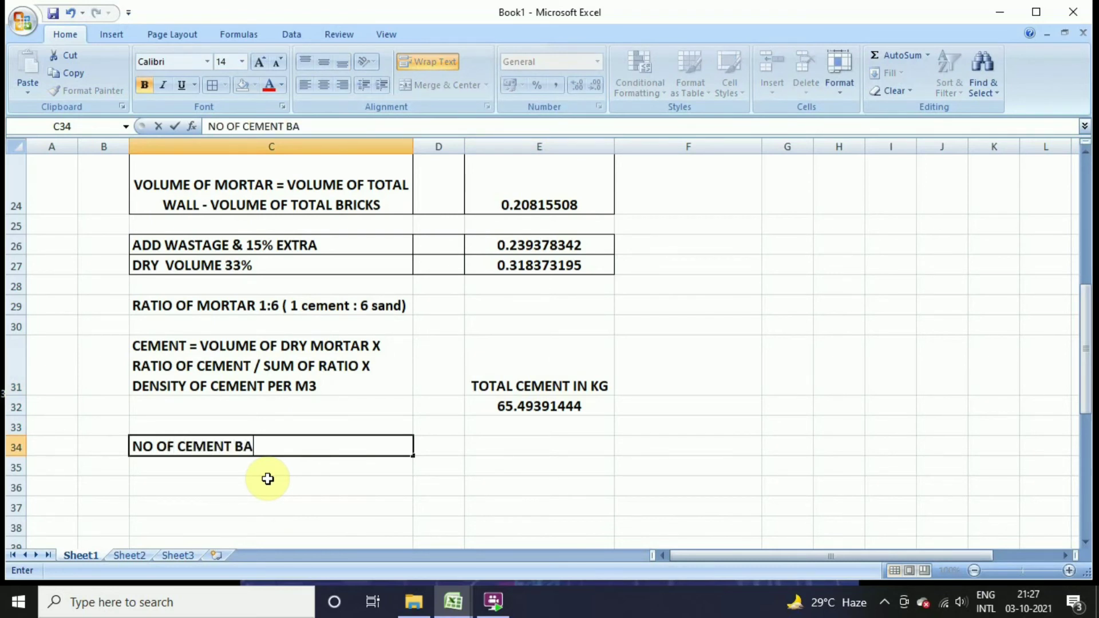
click(544, 450)
text(=)
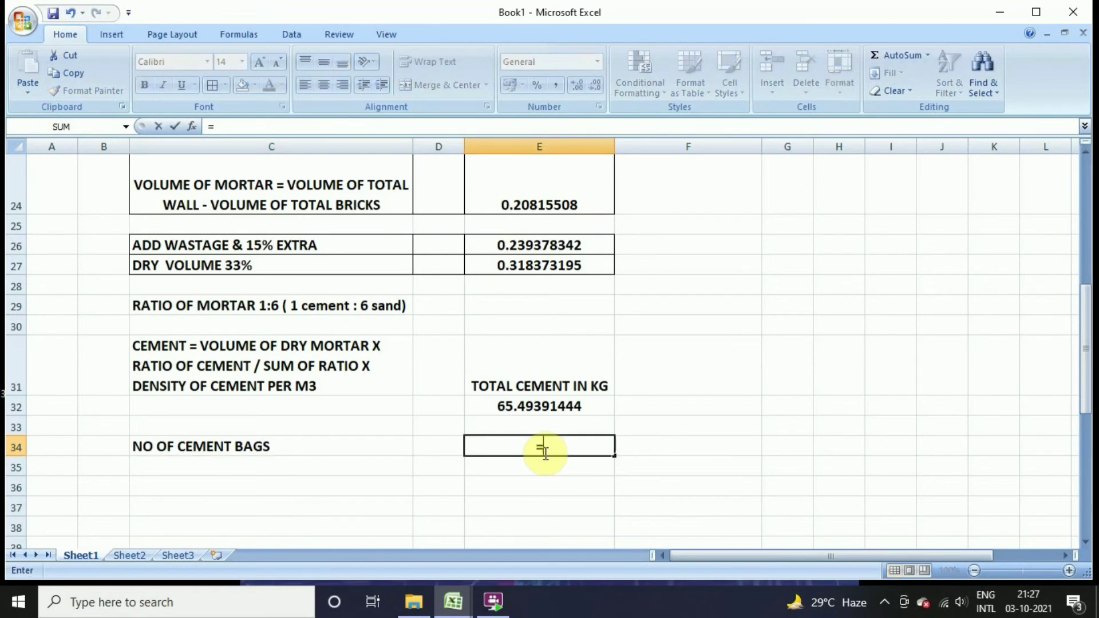
click(518, 407)
text(/50)
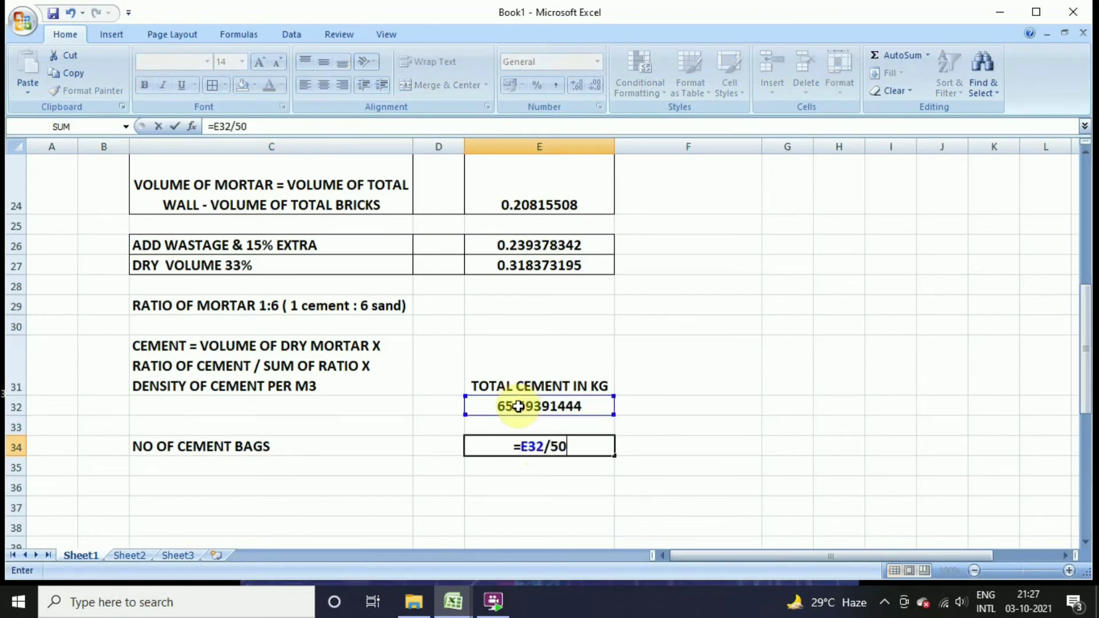
key(Return)
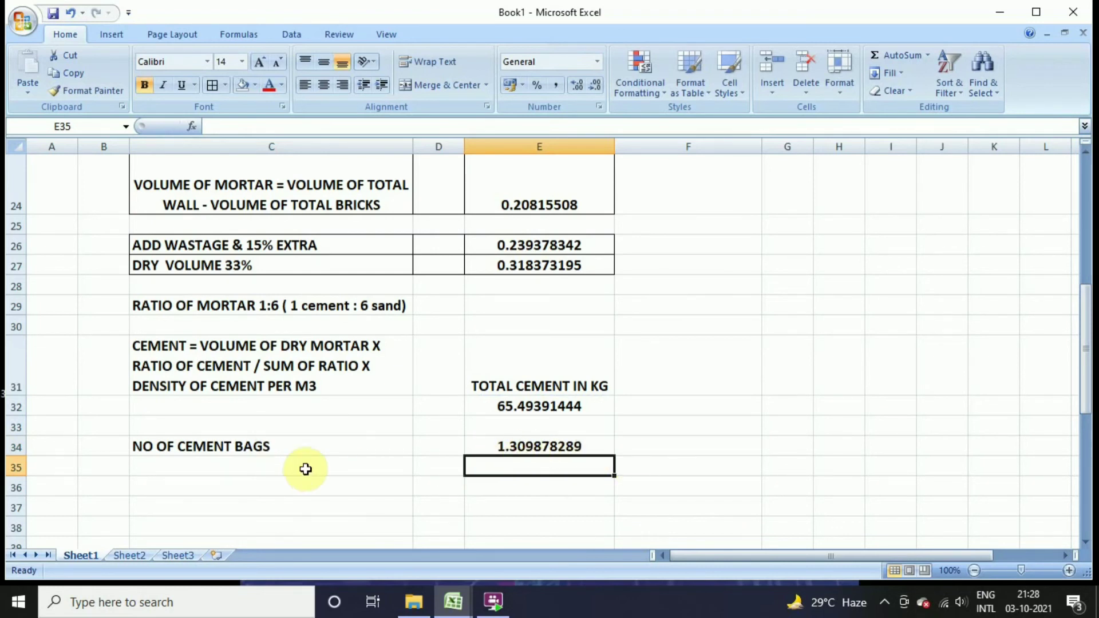
Step: Enter "SAND = VOLUME OF DRY MORTAR X RATIO OF SAND / SUM OF RATIO" in C36 and wrap the text within the cell
click(194, 482)
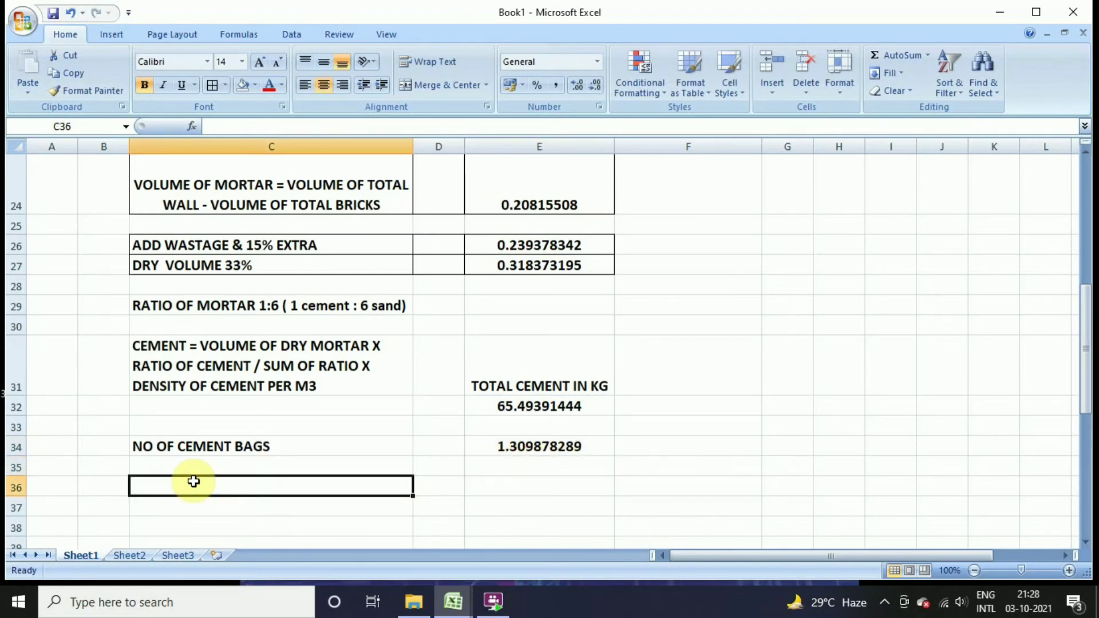
text(SAND =)
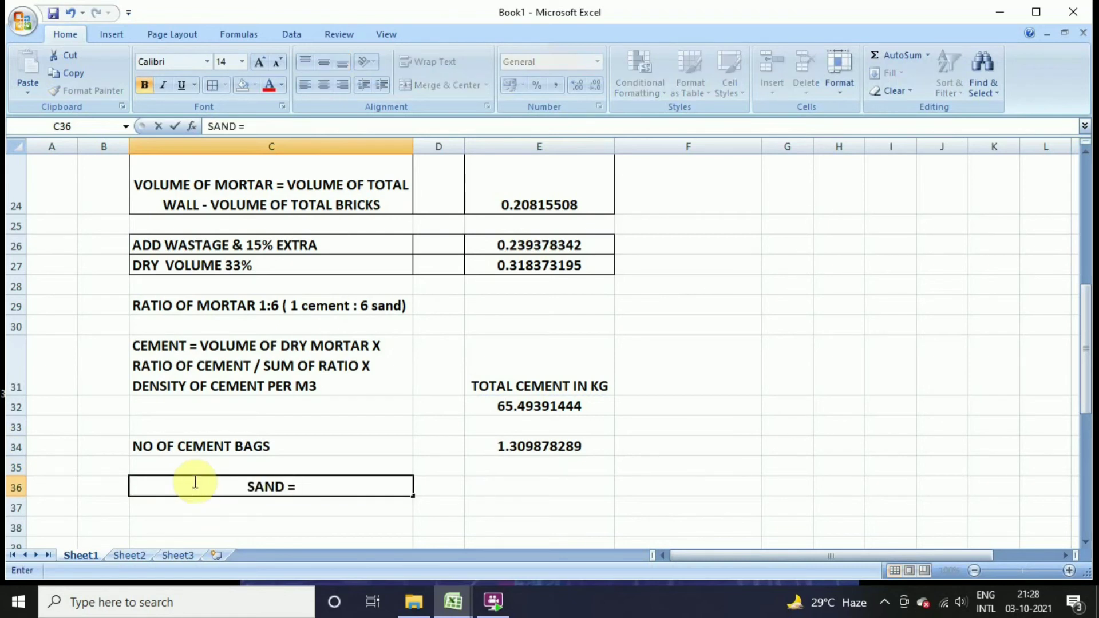
text( VOLUME)
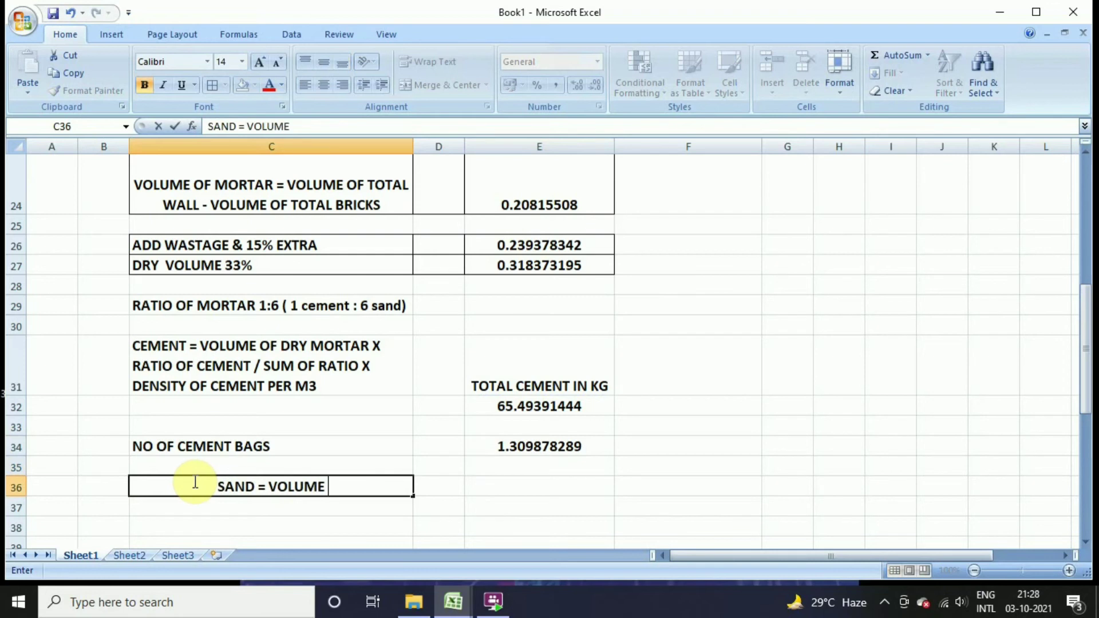
text( OF DRY)
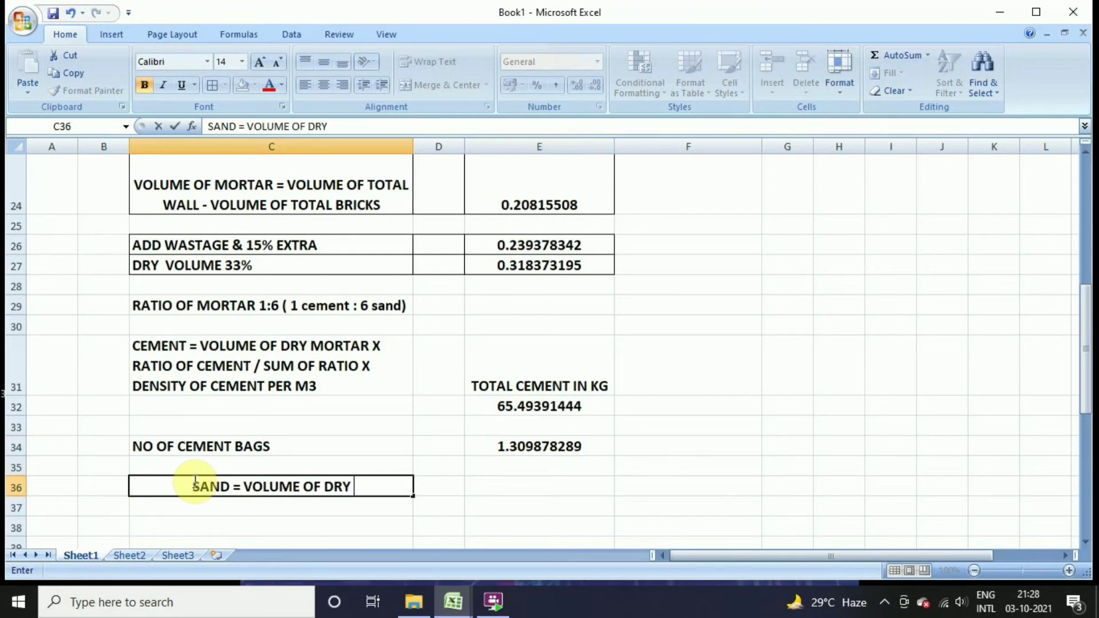
text( MO)
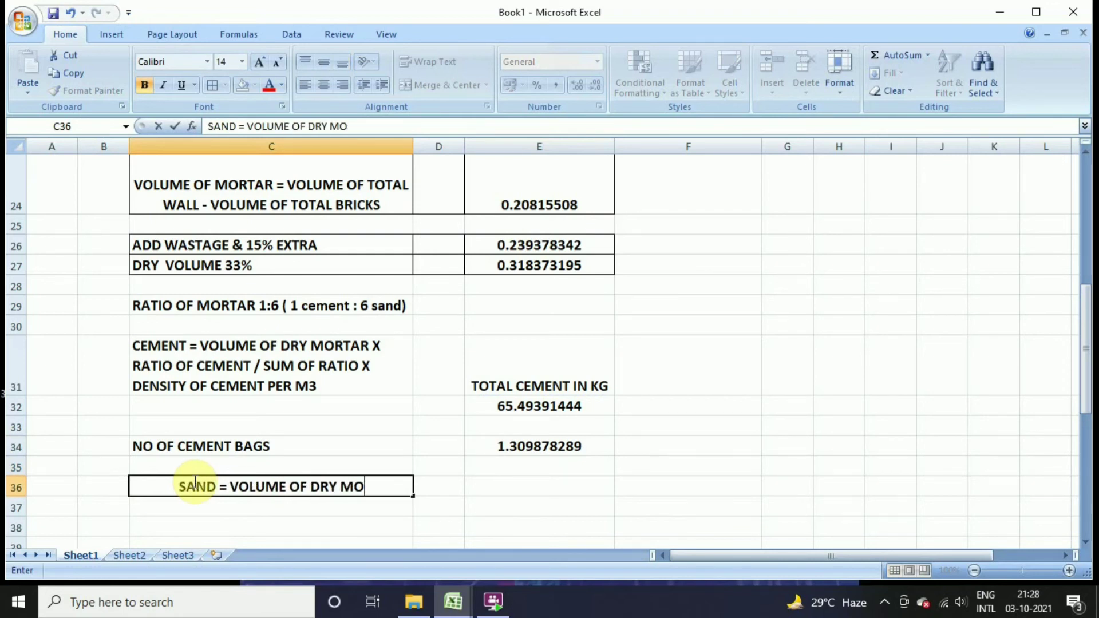
text(RTAR X RATIO)
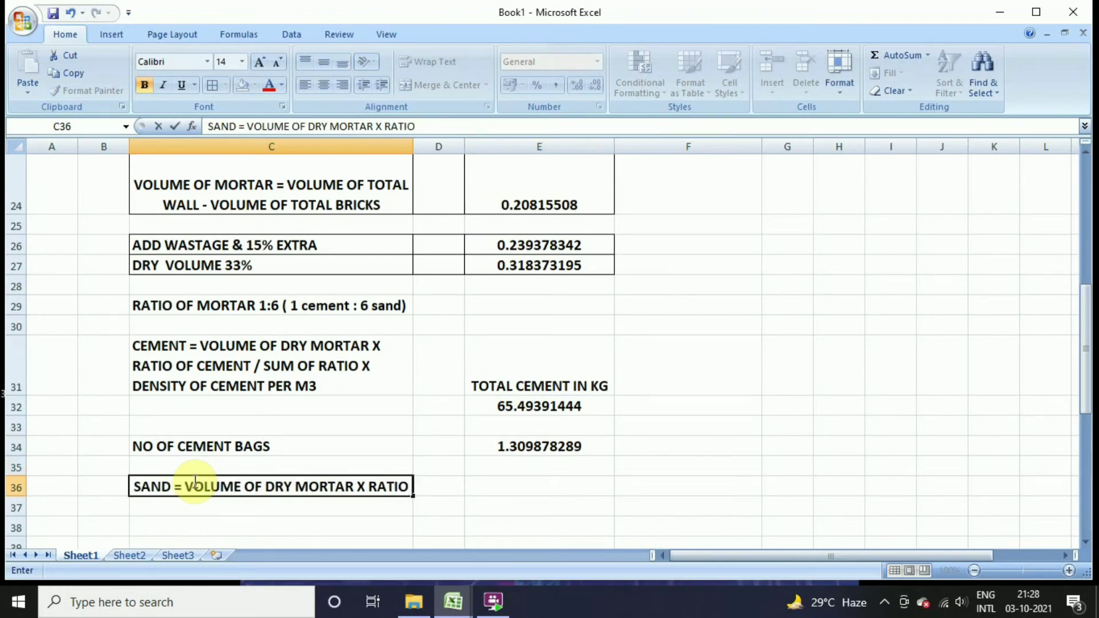
text( OF SAND /)
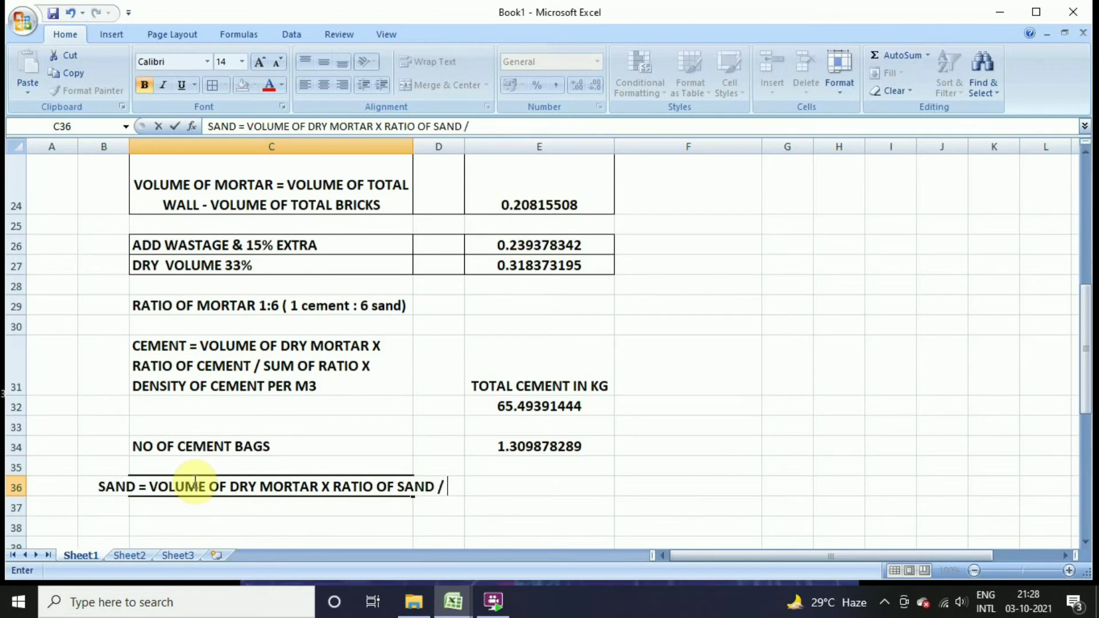
text( SUM OF)
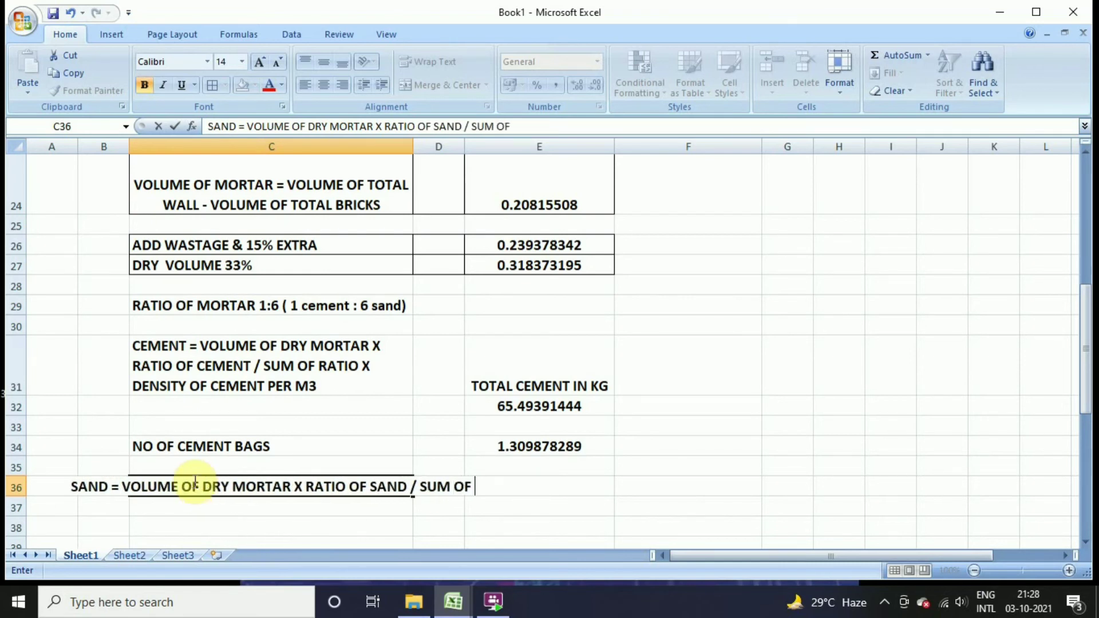
text( R)
key(BackSpace)
text(RAT)
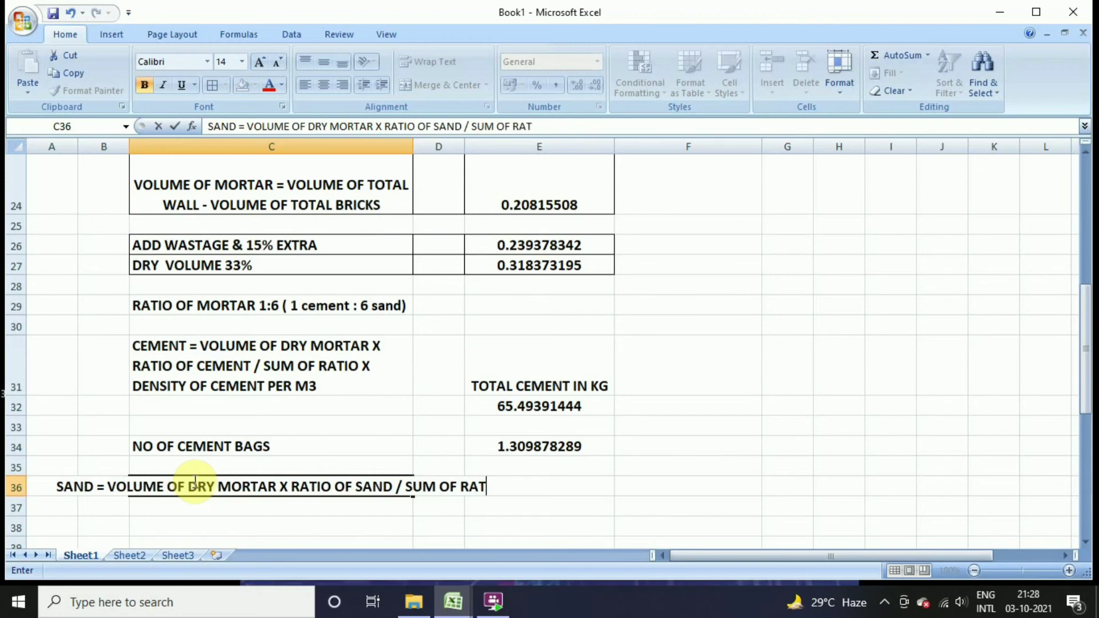
text(IO)
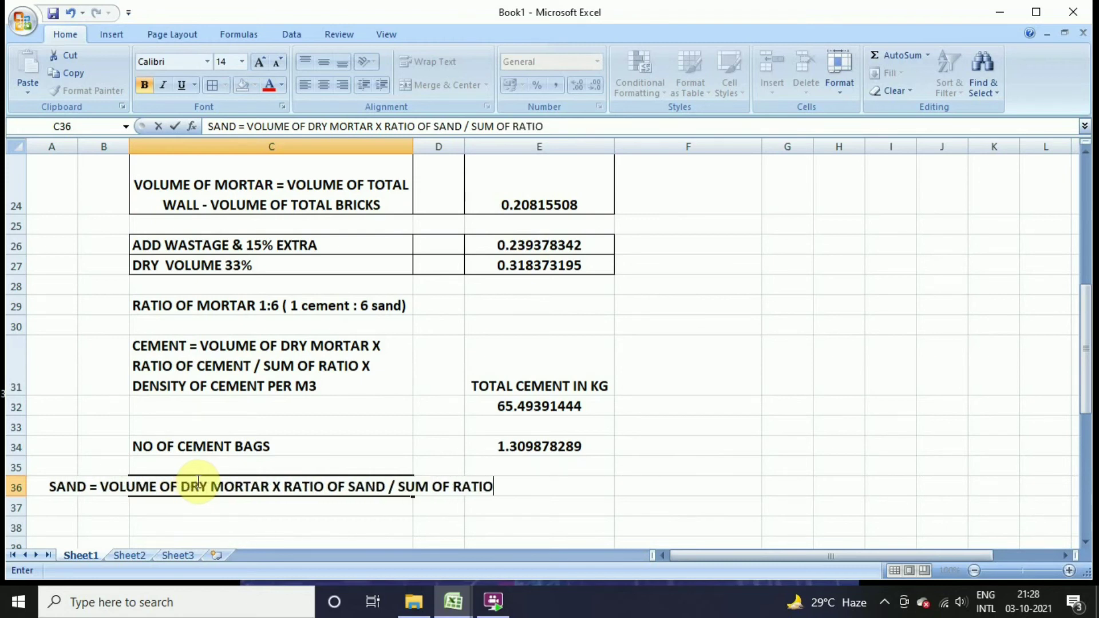
click(245, 503)
click(240, 489)
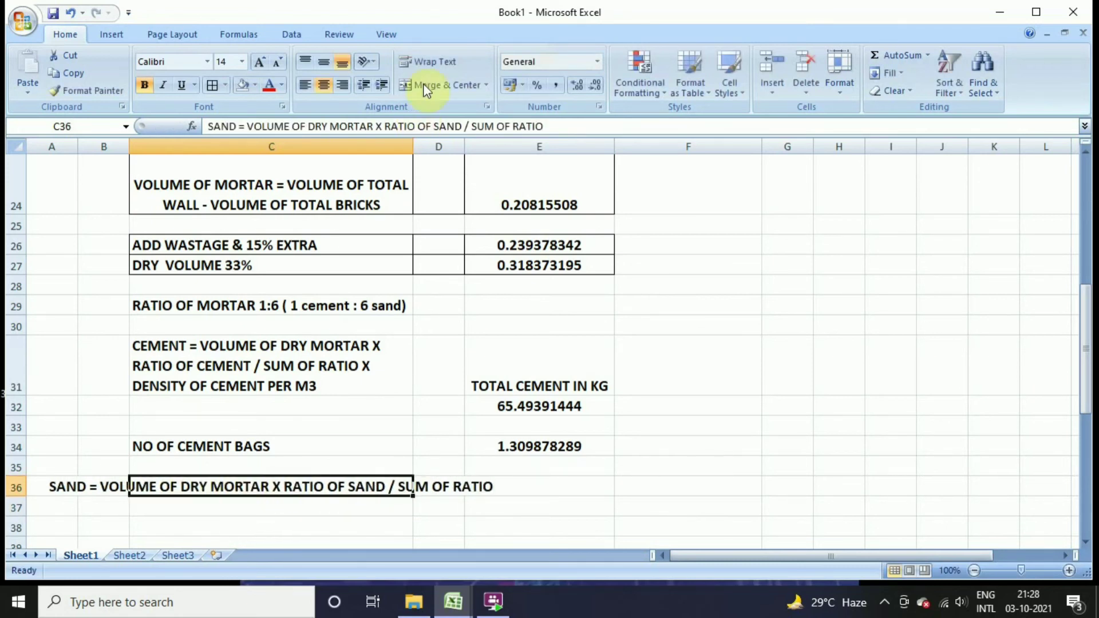
click(428, 61)
Step: Calculate the sand volume in E36 with =E27*6/7
click(496, 494)
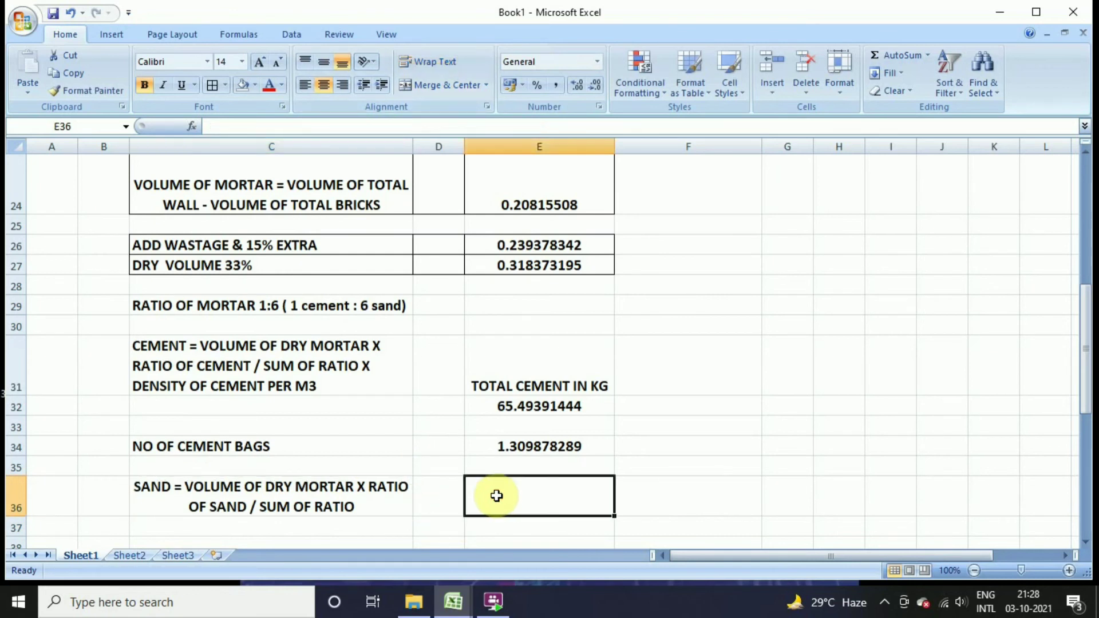
text(=)
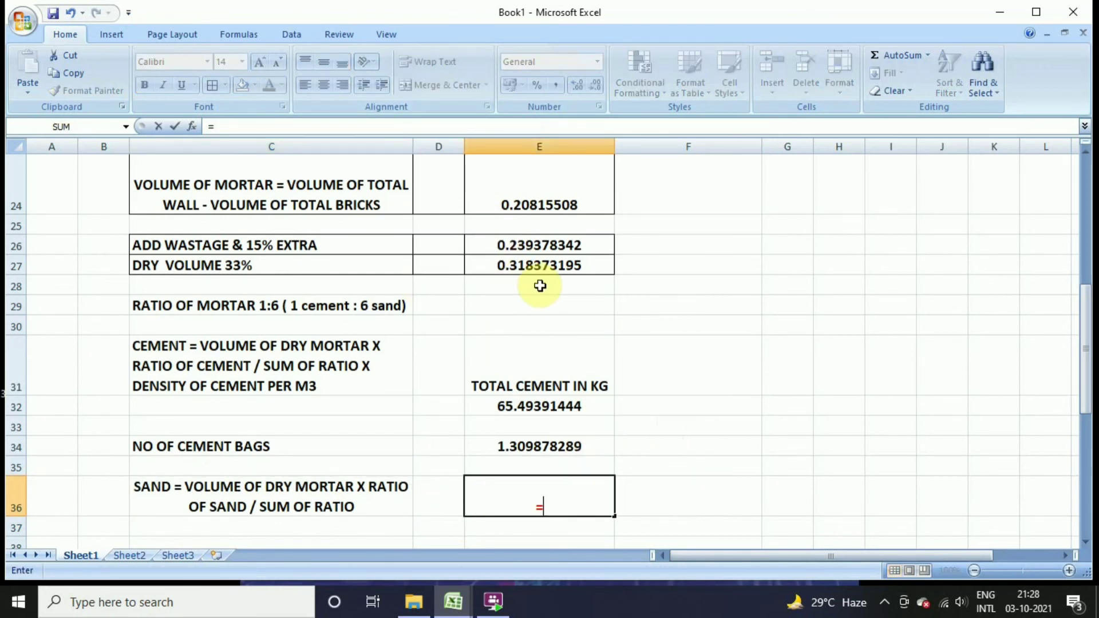
click(533, 266)
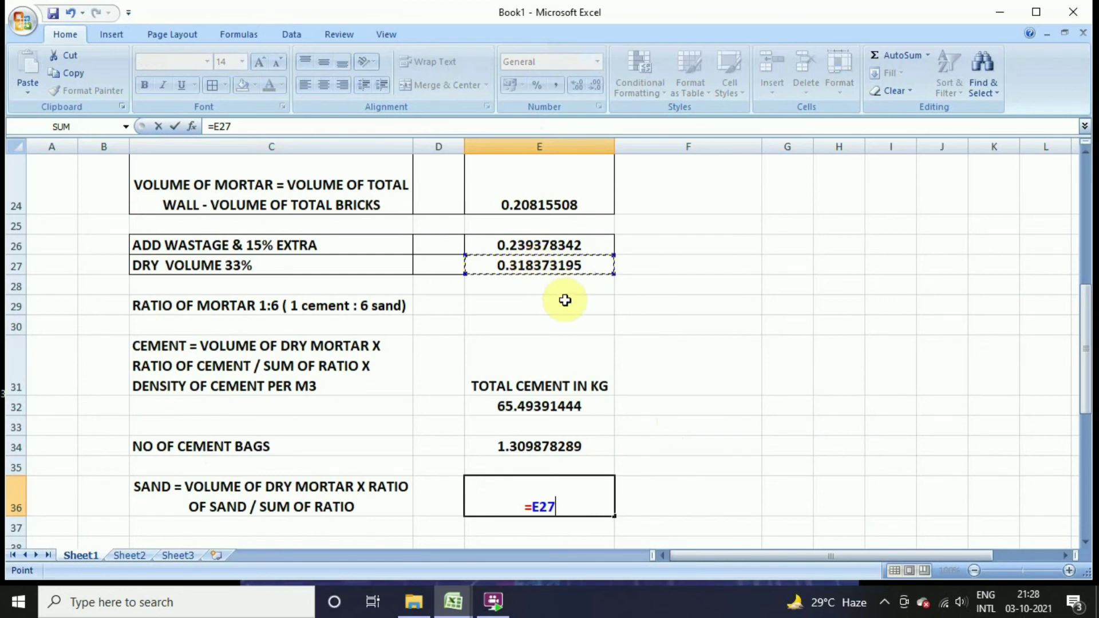
text(*)
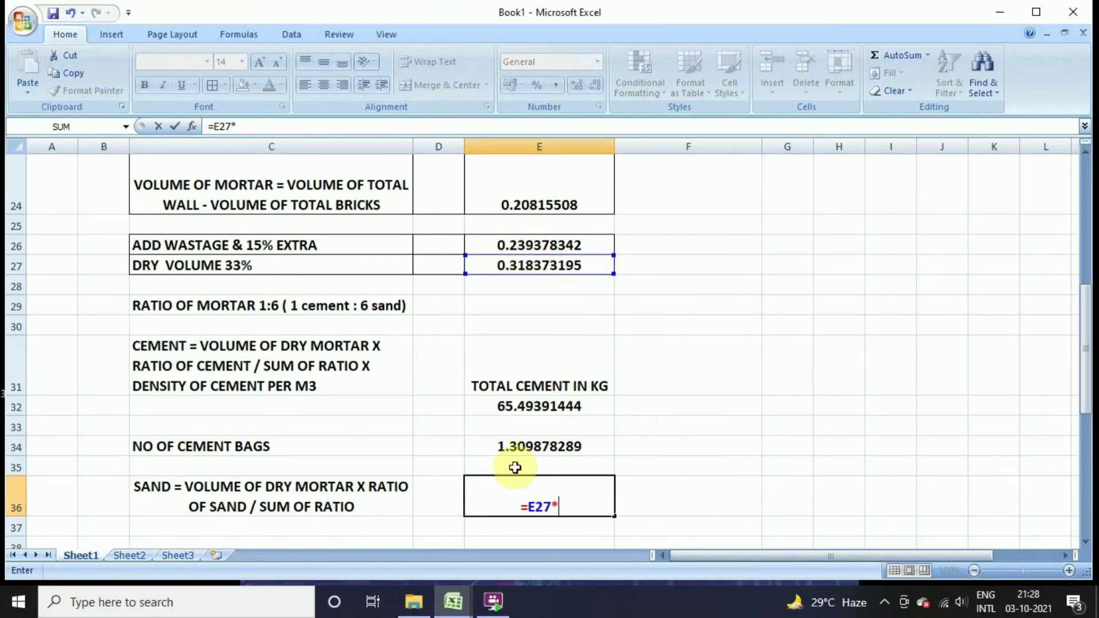
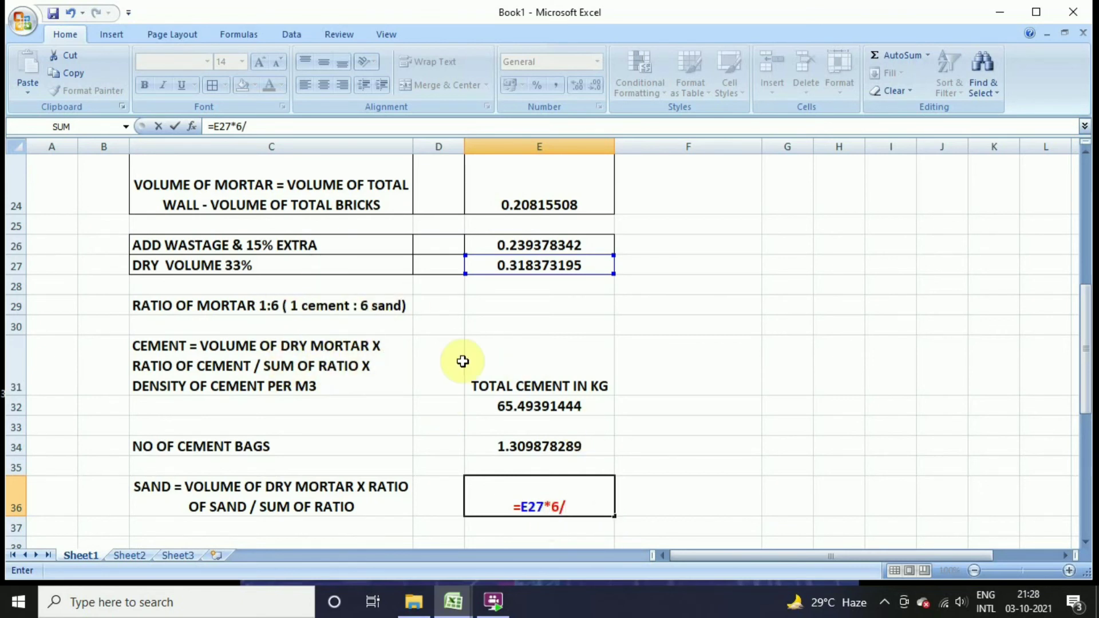
key(Return)
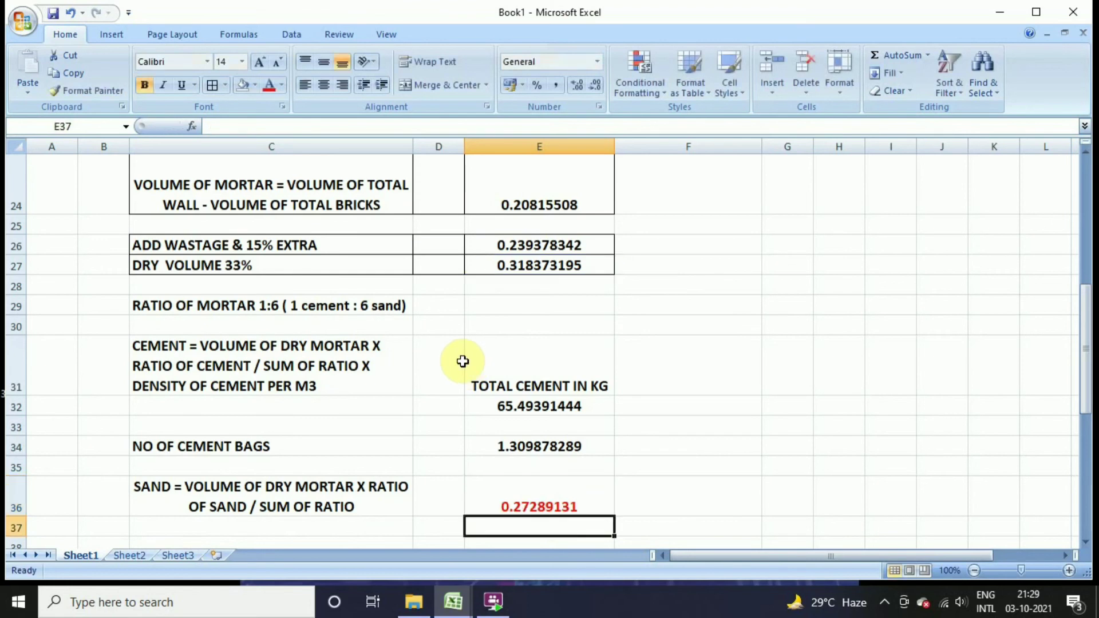
Step: Enter the unit "M3" in F36, beside the calculated sand volume
scroll(504, 452, down, 2)
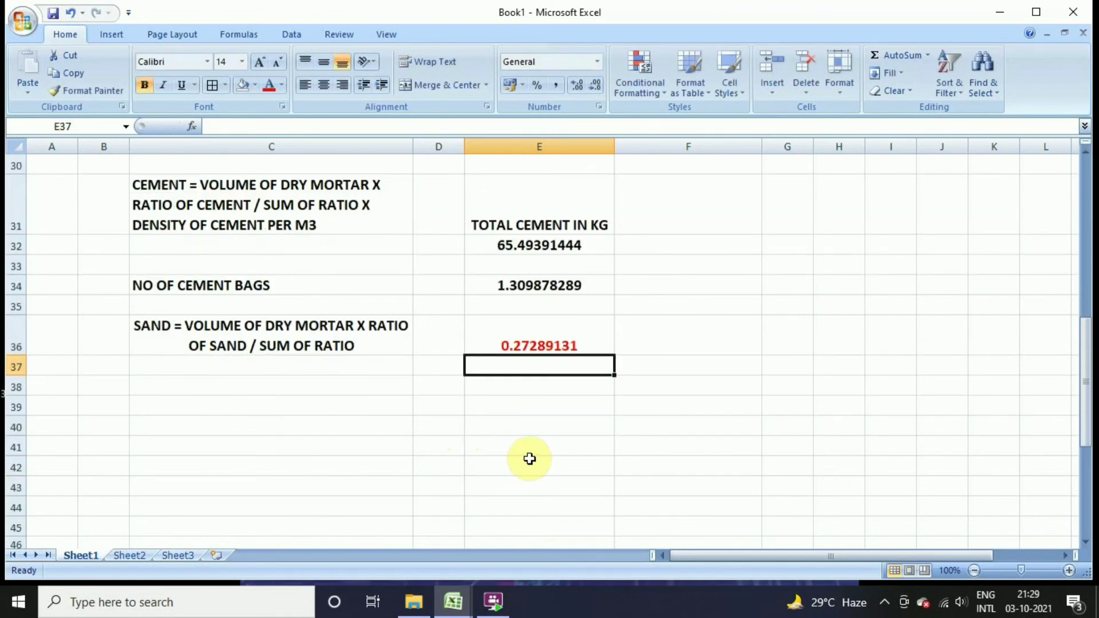
click(641, 349)
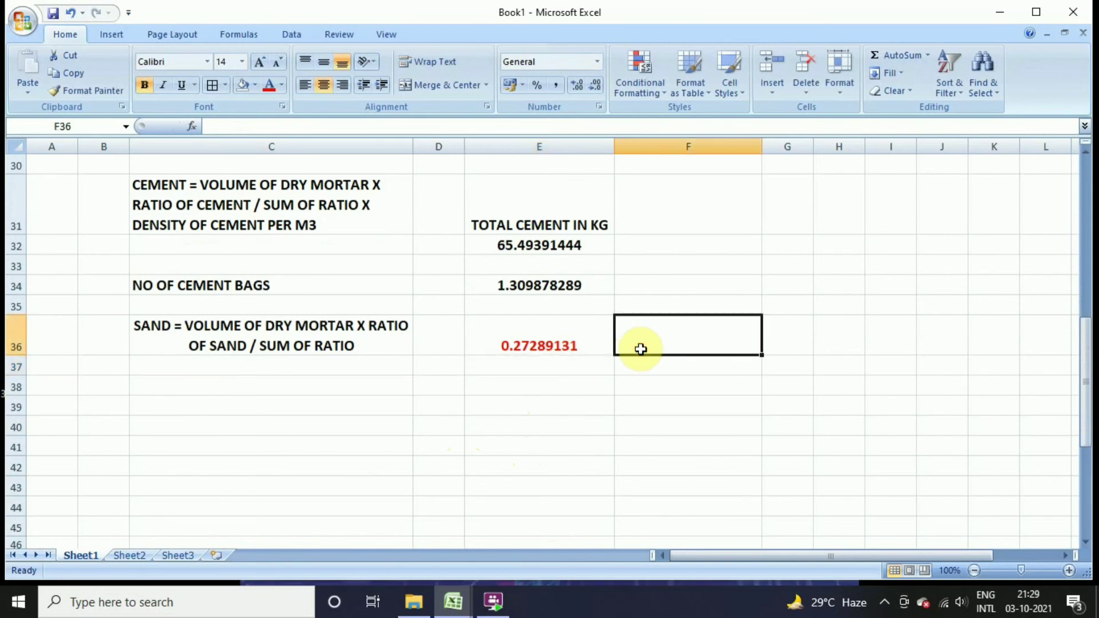
text(M3)
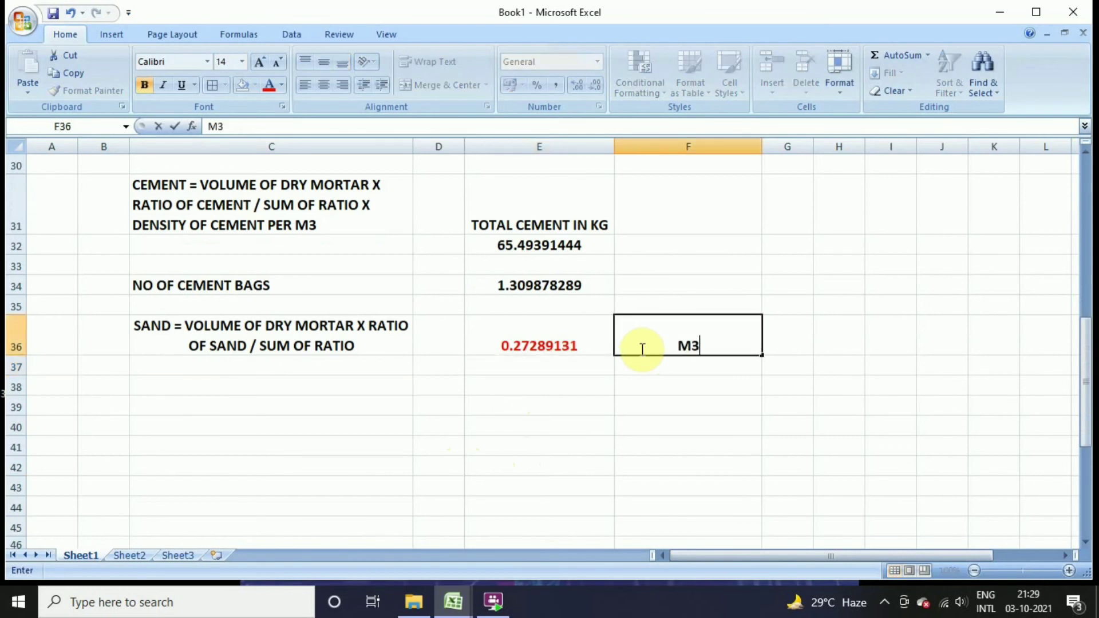
Step: Convert the sand volume to cubic feet in E37 with =E36*35.28 and centre it horizontally
click(538, 365)
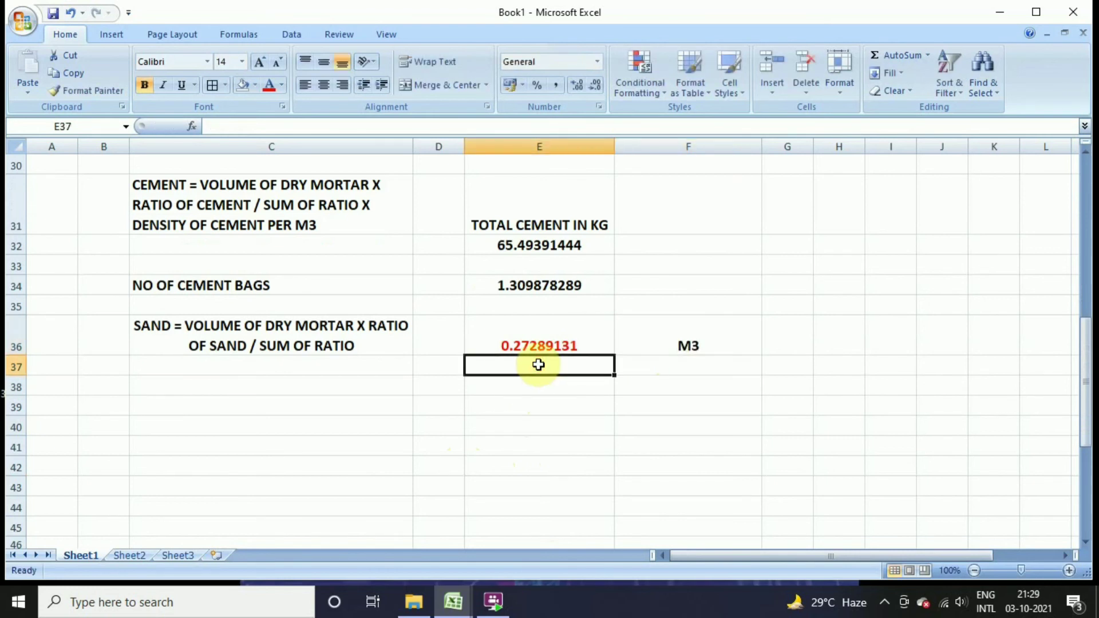
text(=)
click(565, 344)
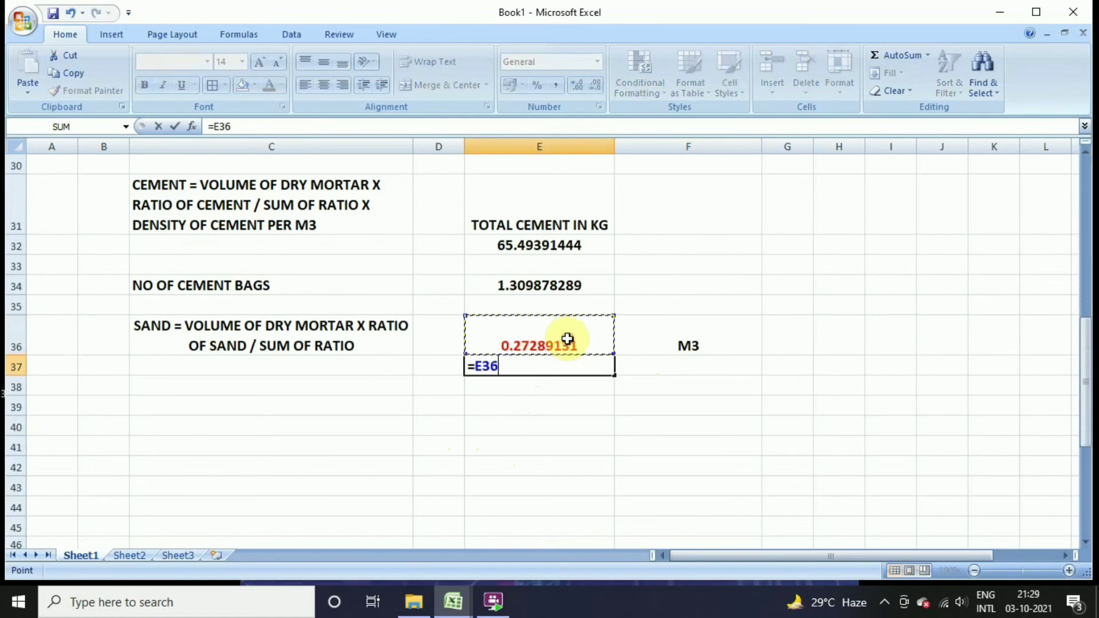
text(*)
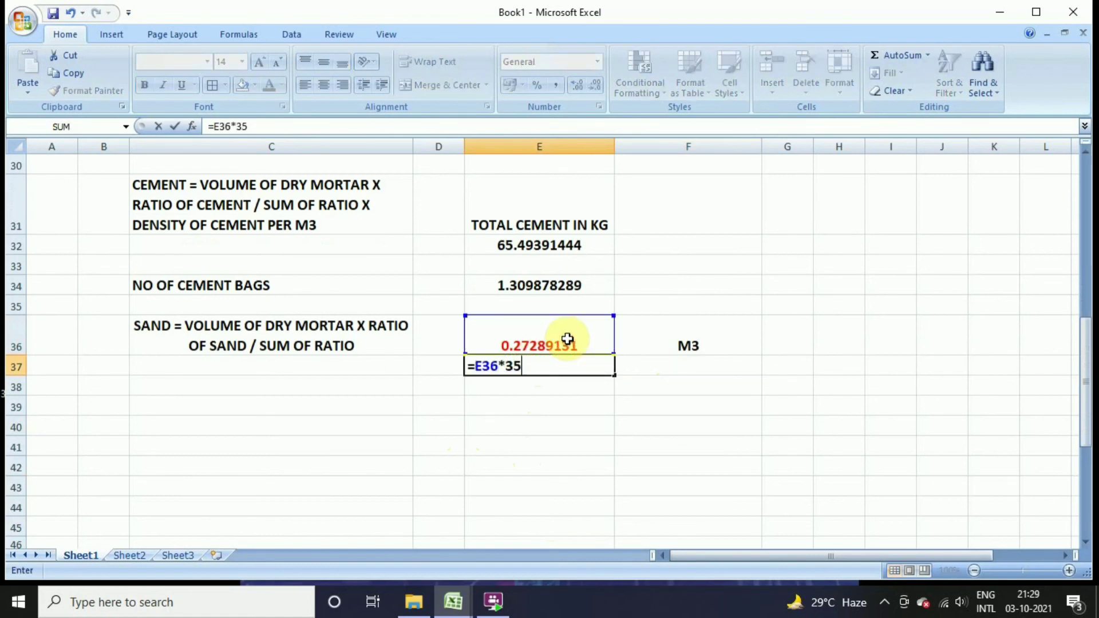
text(35.28)
key(Return)
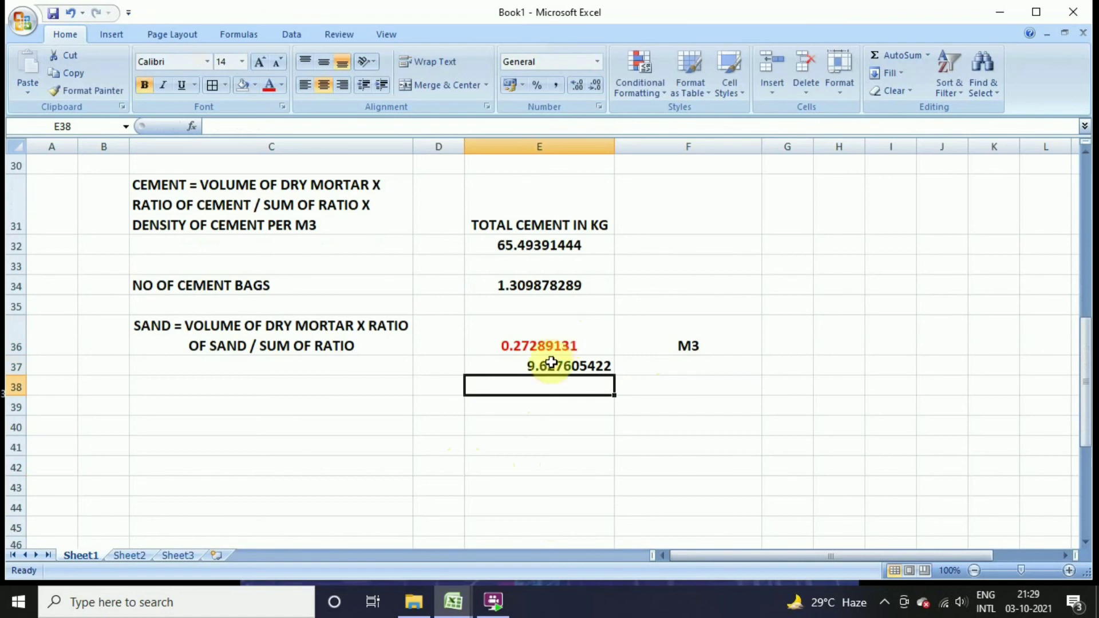
click(559, 364)
click(330, 85)
Step: Enter the unit "CFT" in F37 and centre it horizontally
click(657, 365)
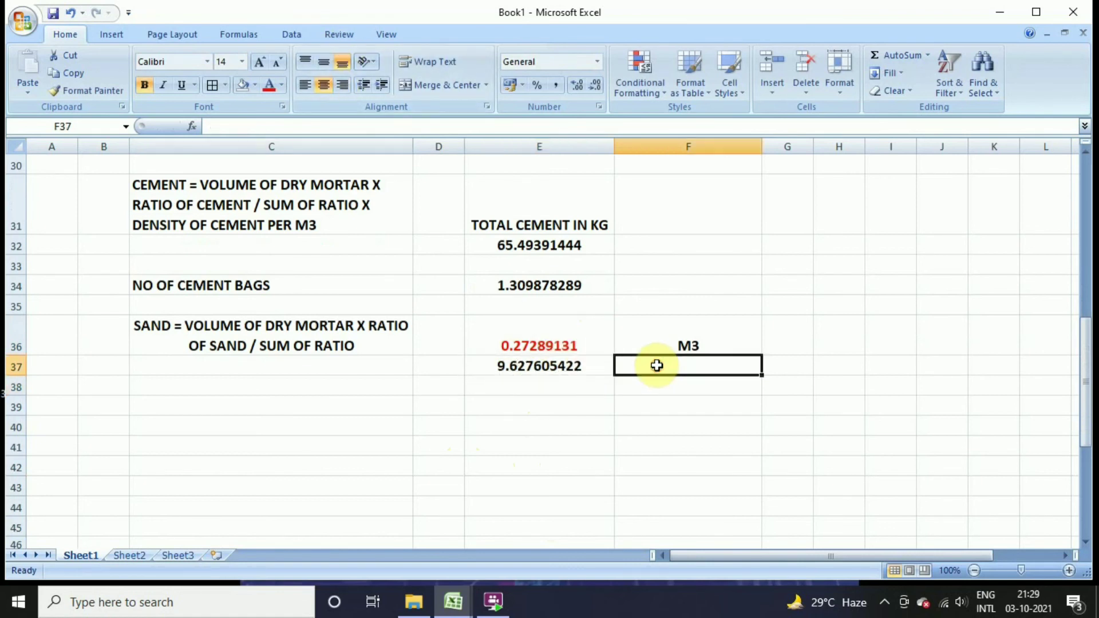
text(C)
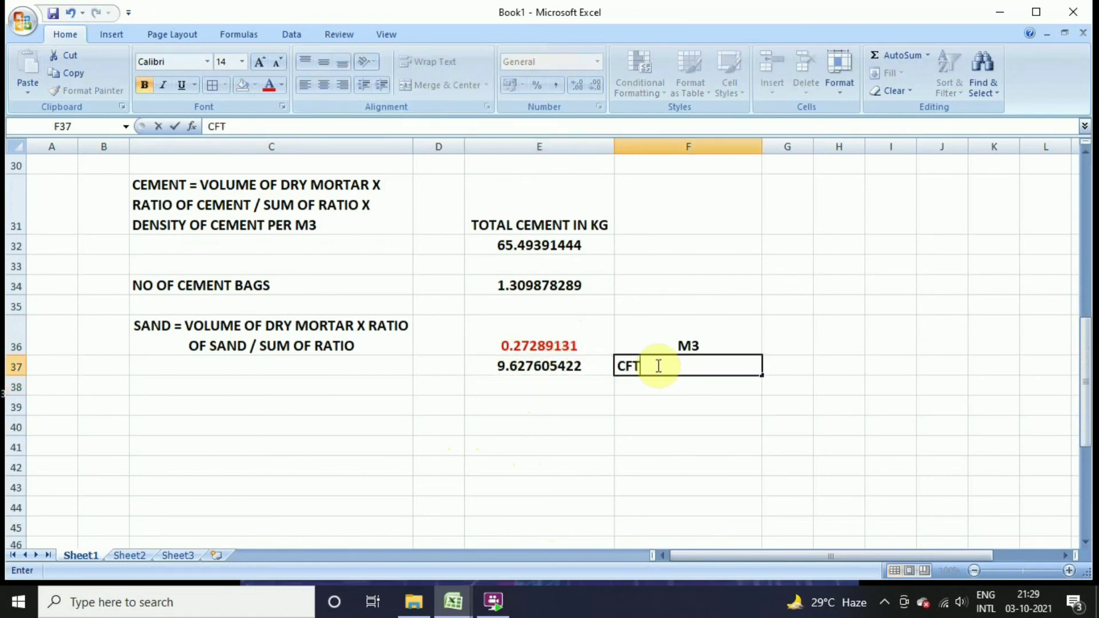
text(FT)
key(Return)
click(682, 364)
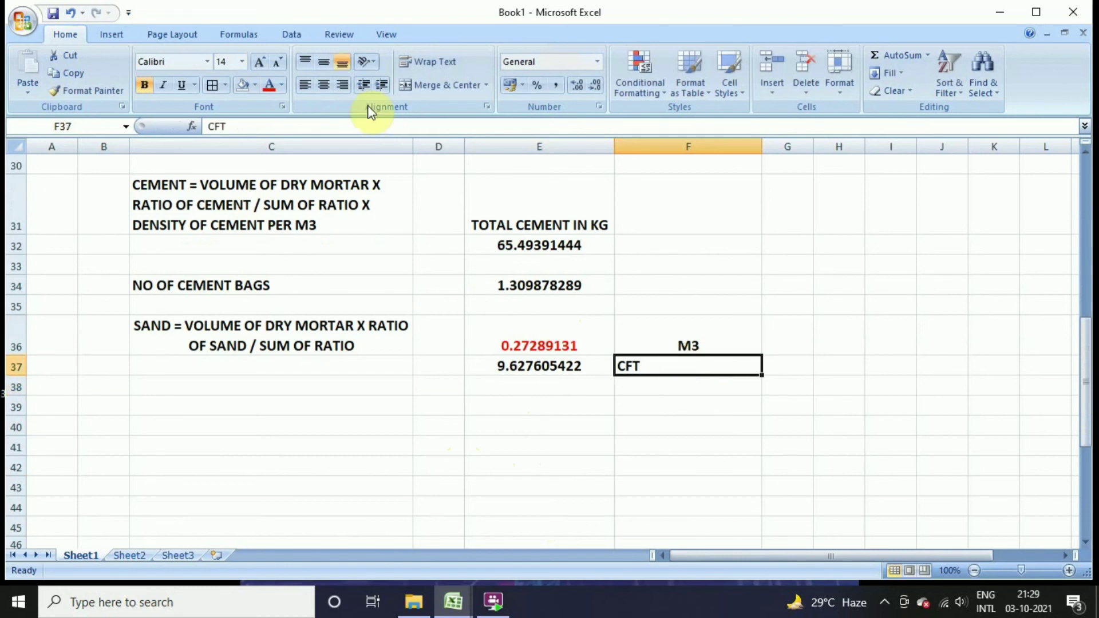
click(328, 84)
Step: Convert the cubic-feet sand volume to brass in E38 with =E37/100
click(571, 386)
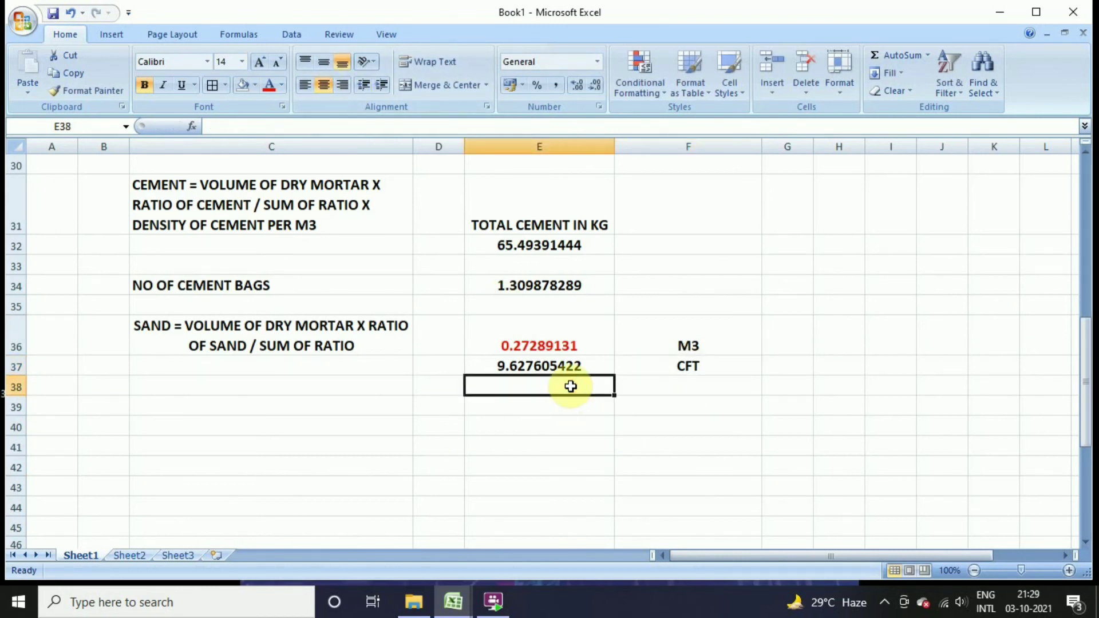
text(=)
click(555, 367)
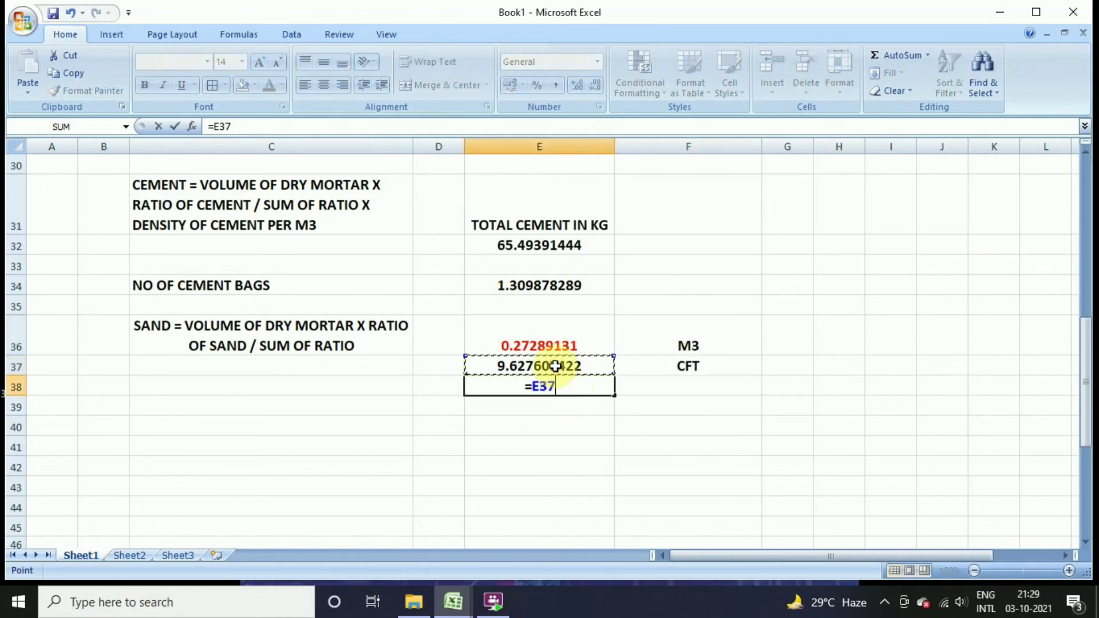
text(/)
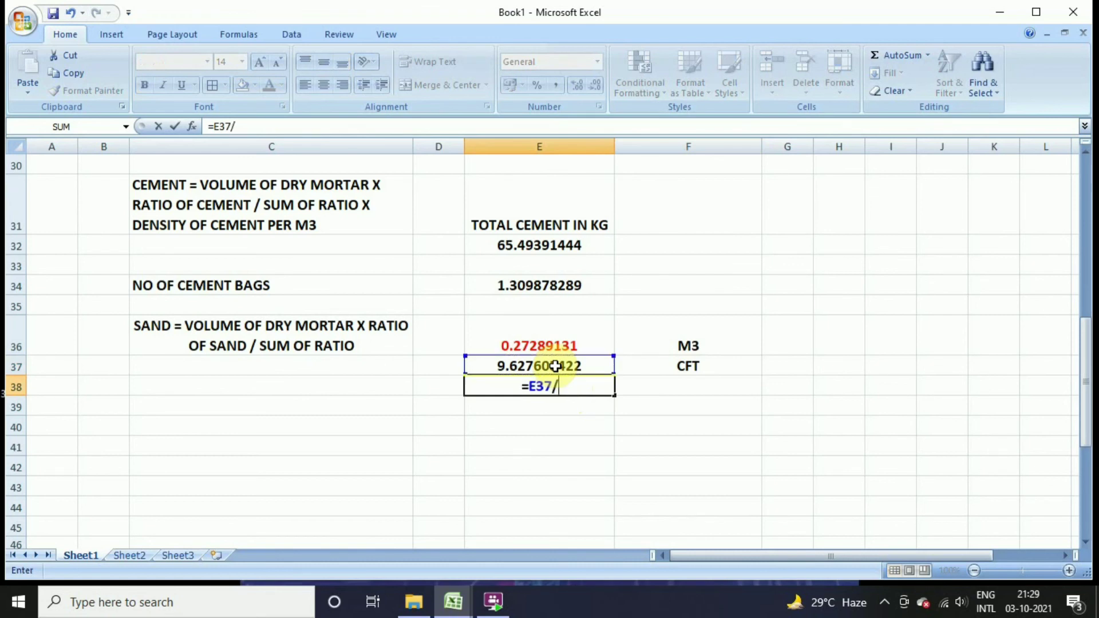
text(100)
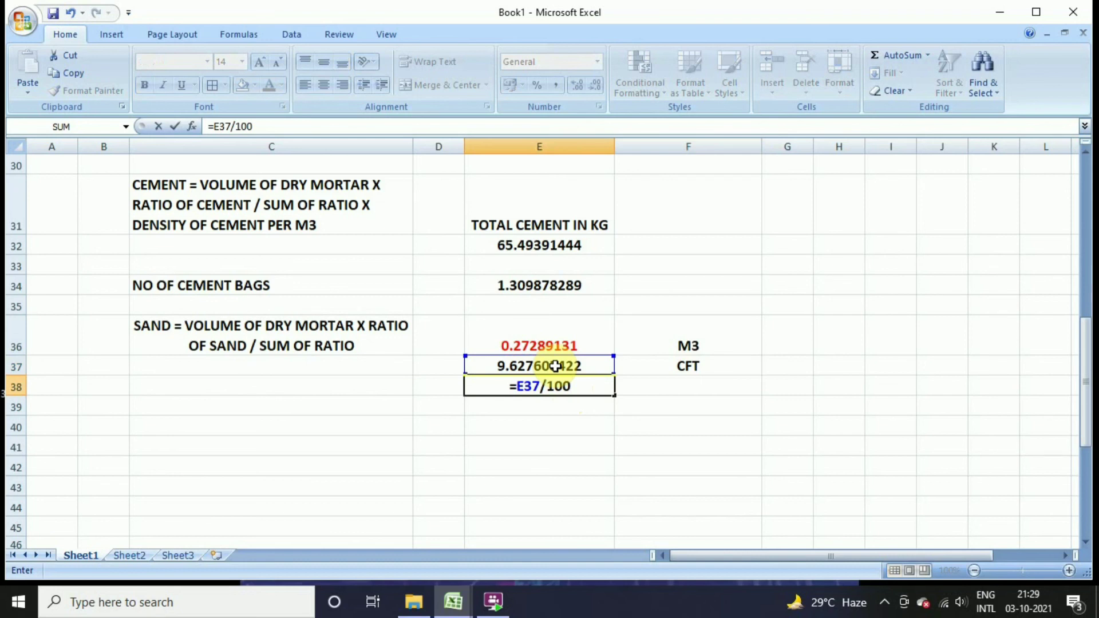
key(Return)
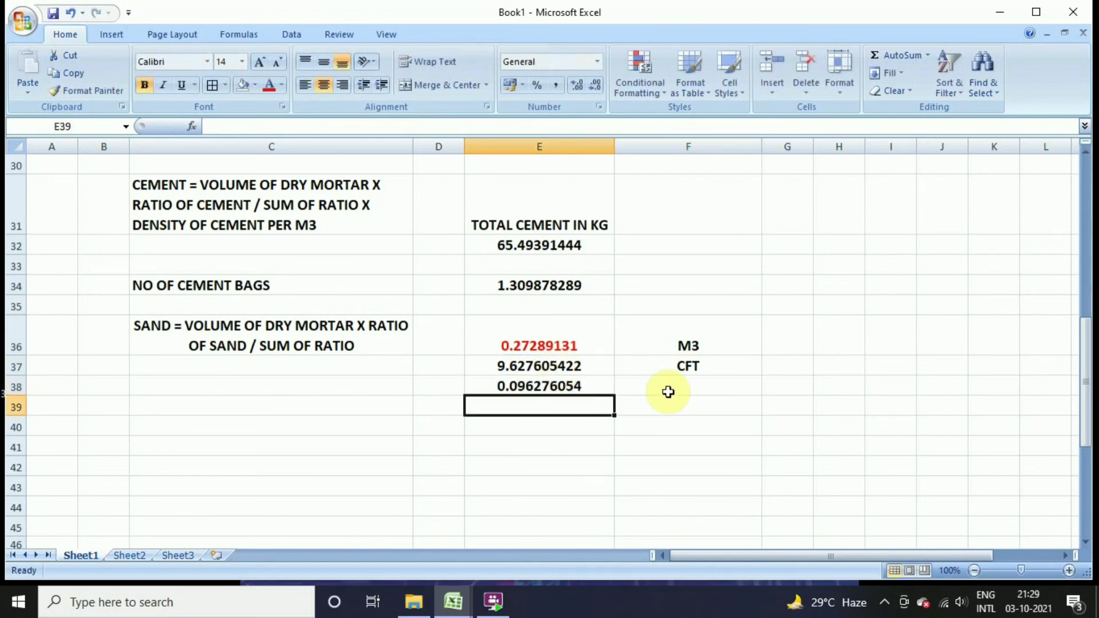
Step: Enter the unit "BRASS" in F38 and centre it horizontally
click(668, 390)
text(BR)
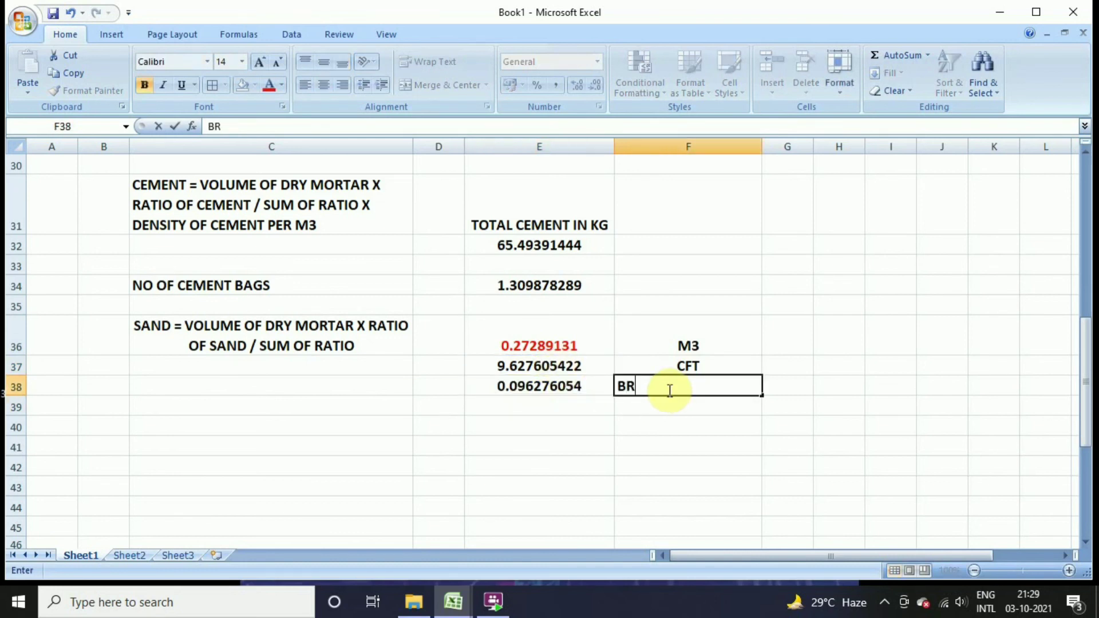
text(ASS)
key(Return)
click(636, 386)
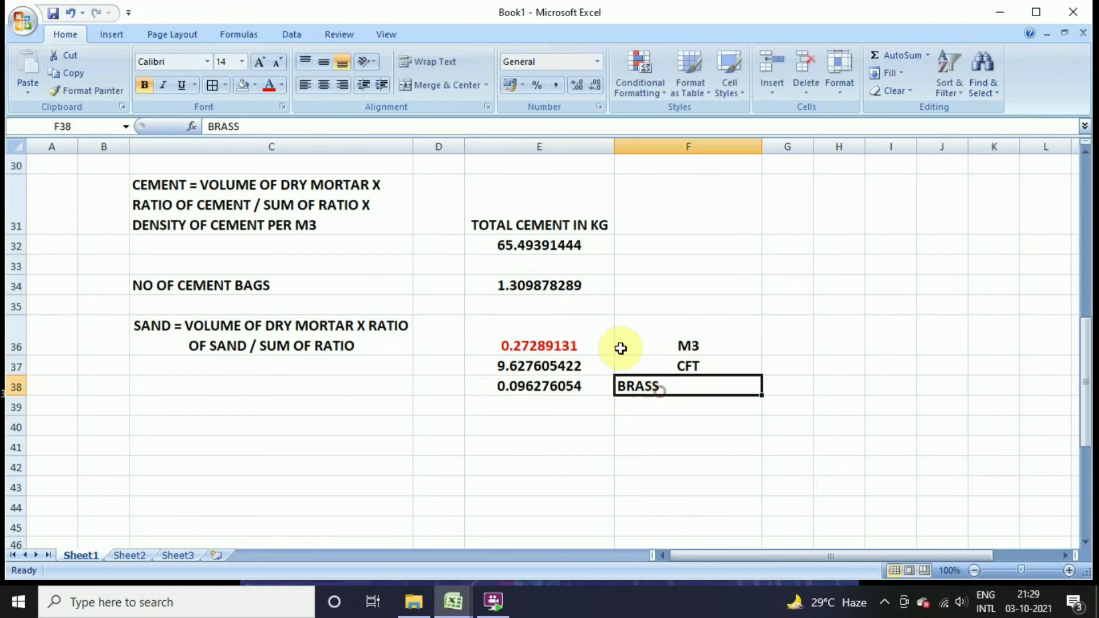
click(324, 85)
click(578, 441)
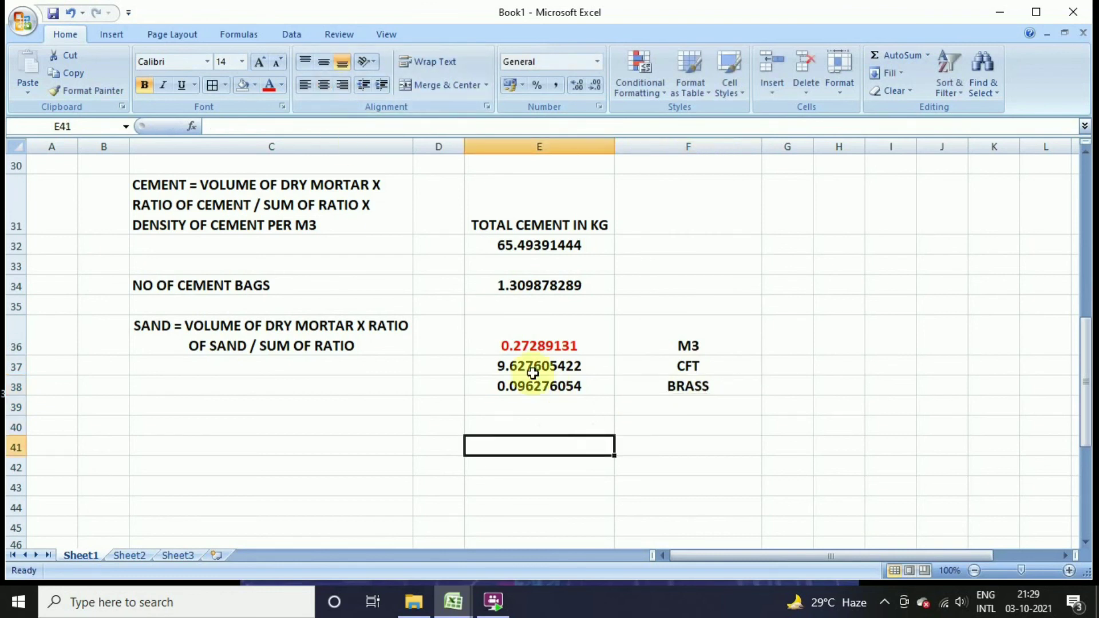
Step: Colour the sand quantities in E37:E38 red
drag(510, 368, 516, 385)
click(267, 85)
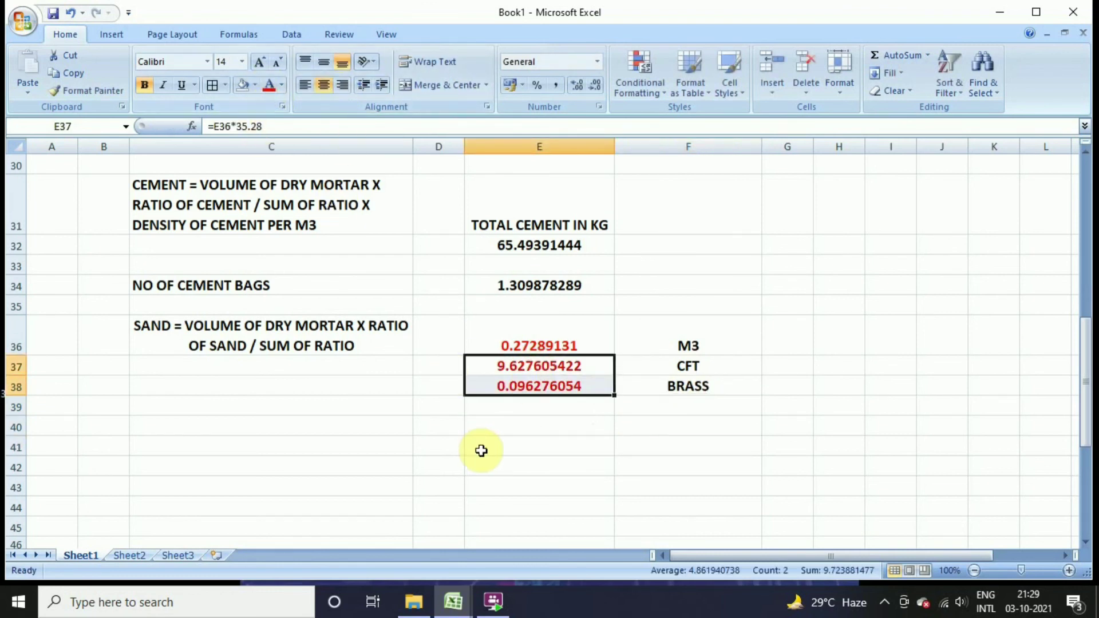
click(417, 443)
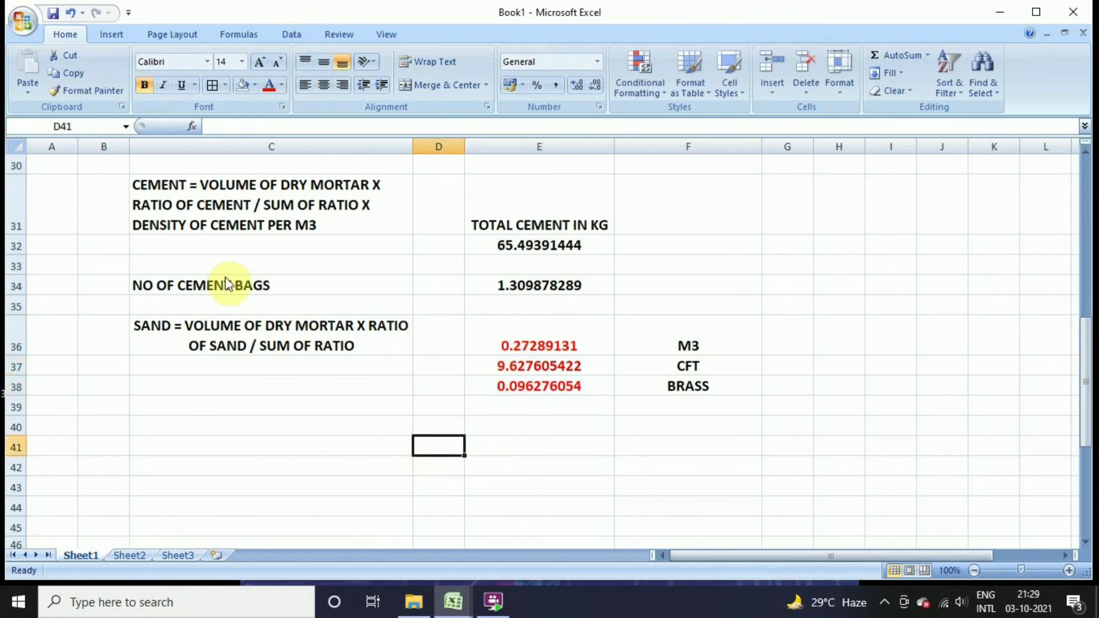
Step: Apply all borders to the cement bags row C34:E34 and the sand block C36:F38
drag(227, 285, 560, 287)
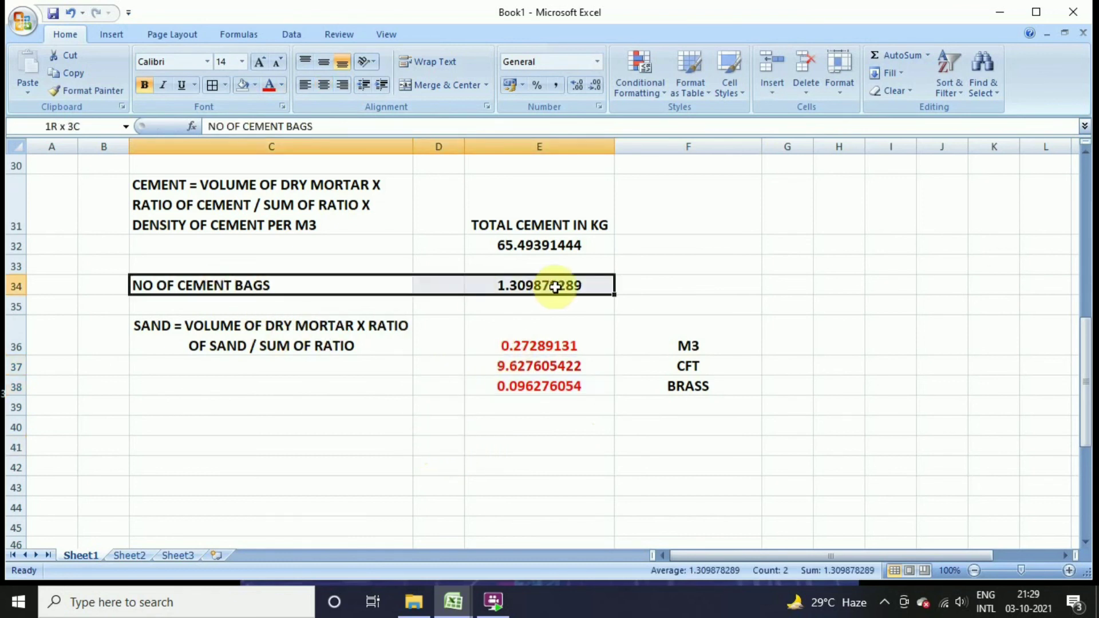
click(223, 88)
drag(186, 335, 649, 394)
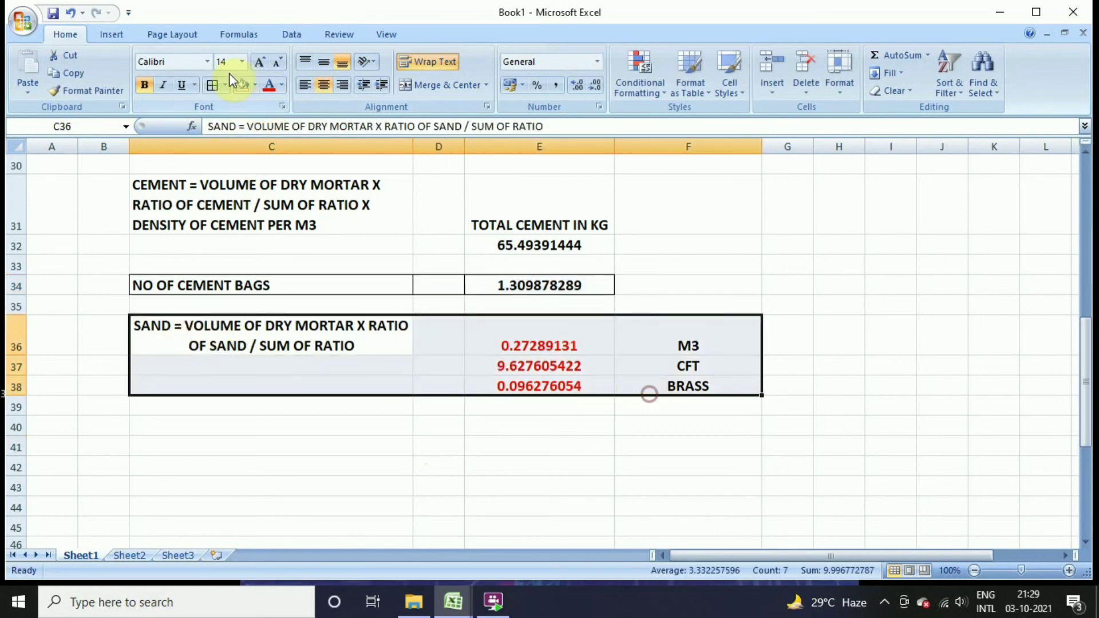
click(208, 86)
Step: Apply all borders to the cement block C31:E32 and the mortar ratio row C29:E29
scroll(695, 272, up, 1)
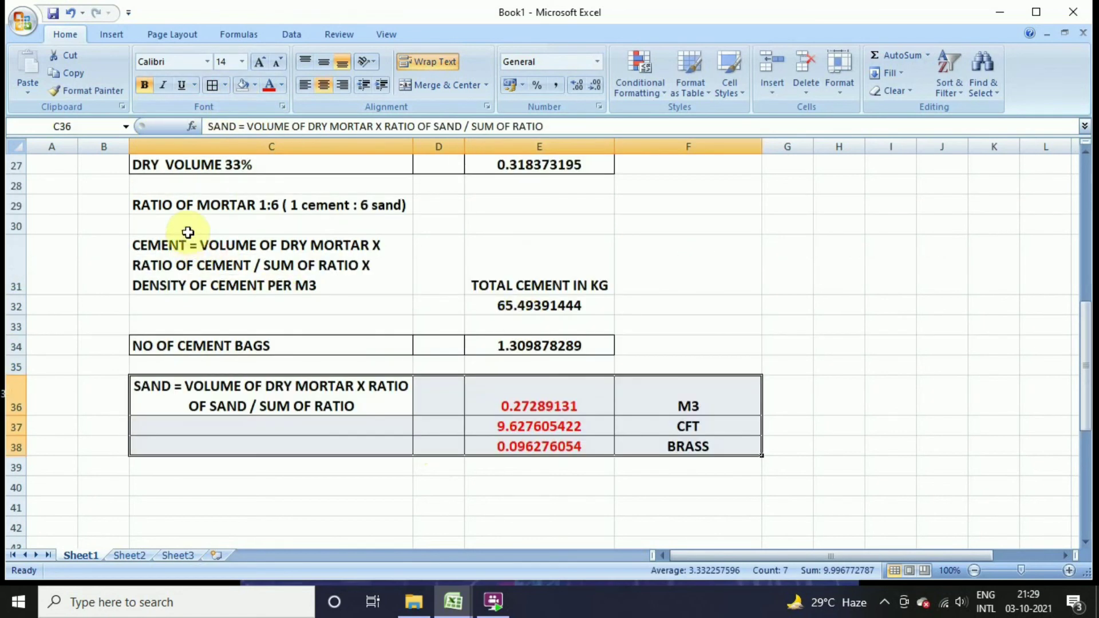
drag(180, 239, 509, 303)
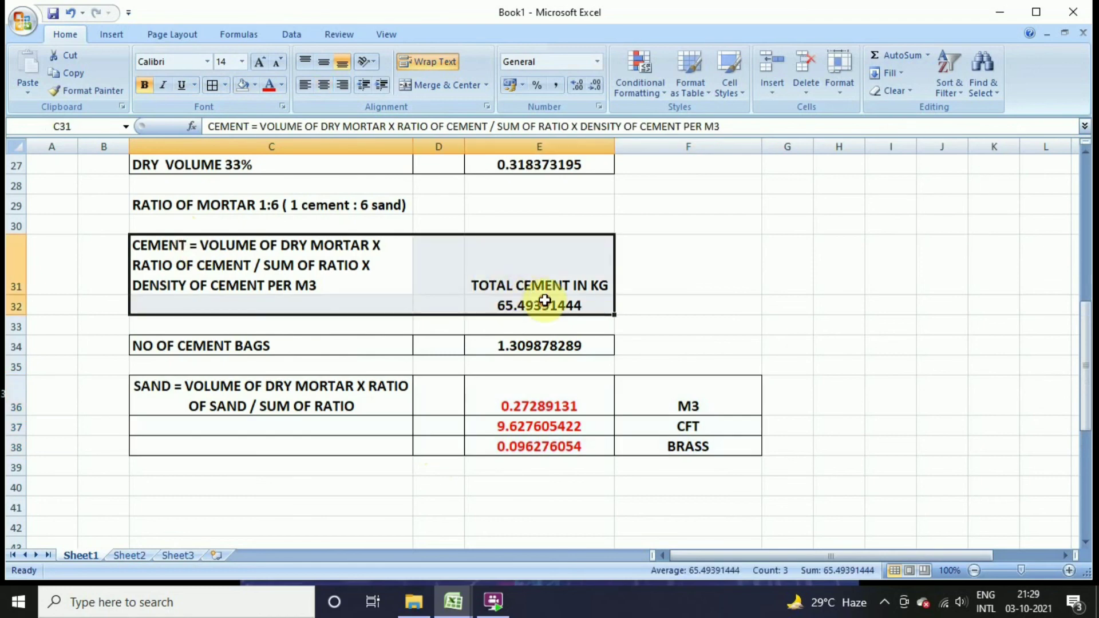
click(213, 86)
scroll(474, 296, up, 2)
drag(184, 385, 501, 381)
click(213, 86)
Step: Enter the label "SAND" in C38 and centre it horizontally
scroll(645, 432, down, 3)
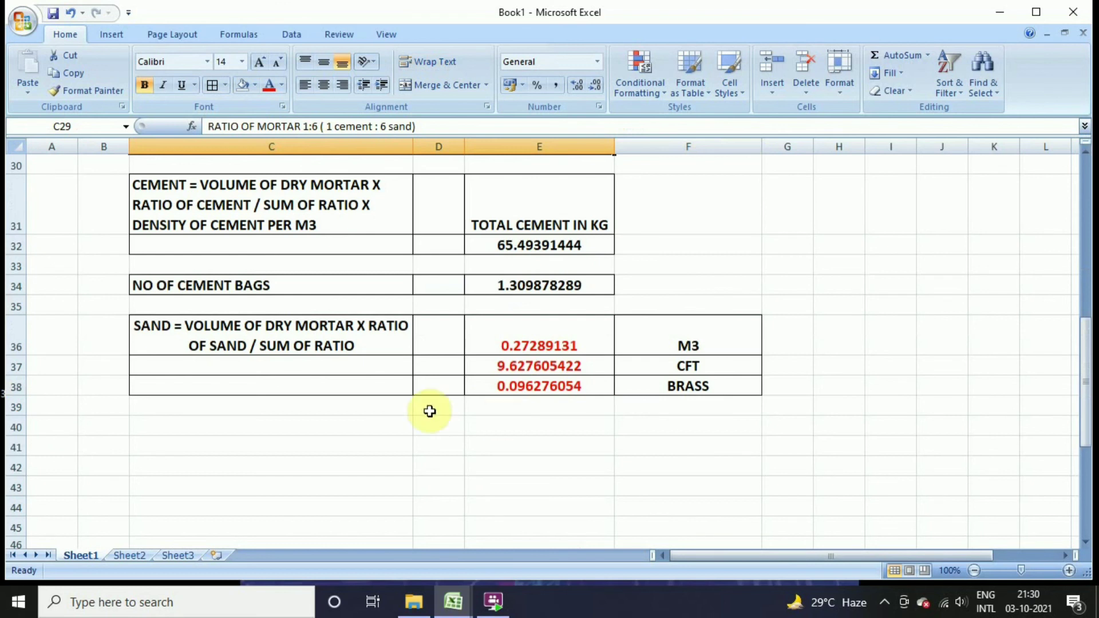
click(331, 387)
text(SA)
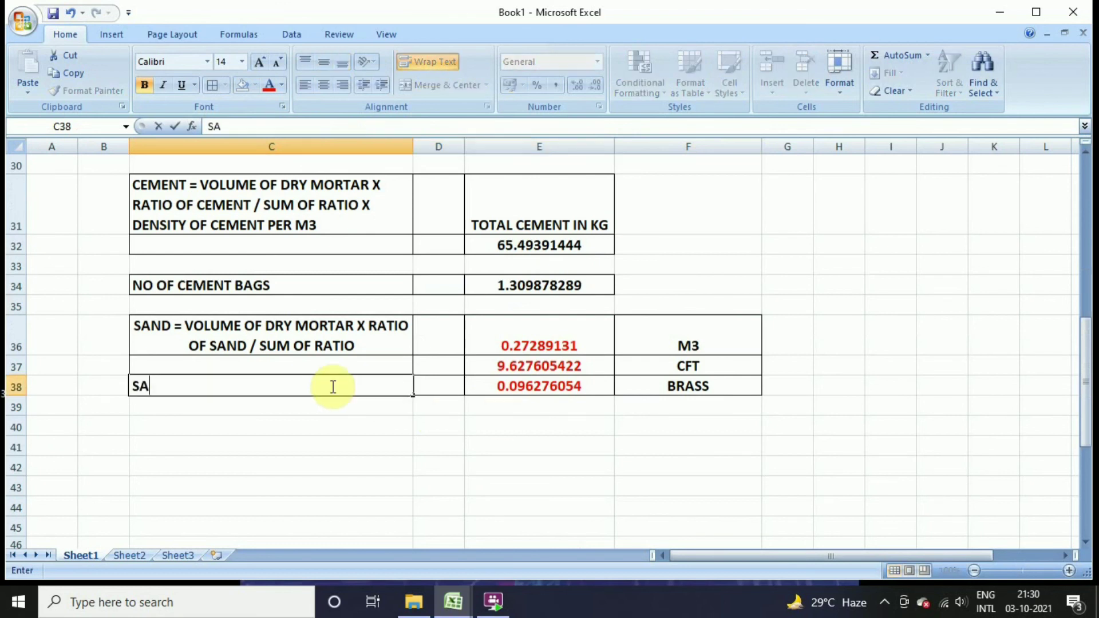
text(ND)
key(Return)
click(301, 383)
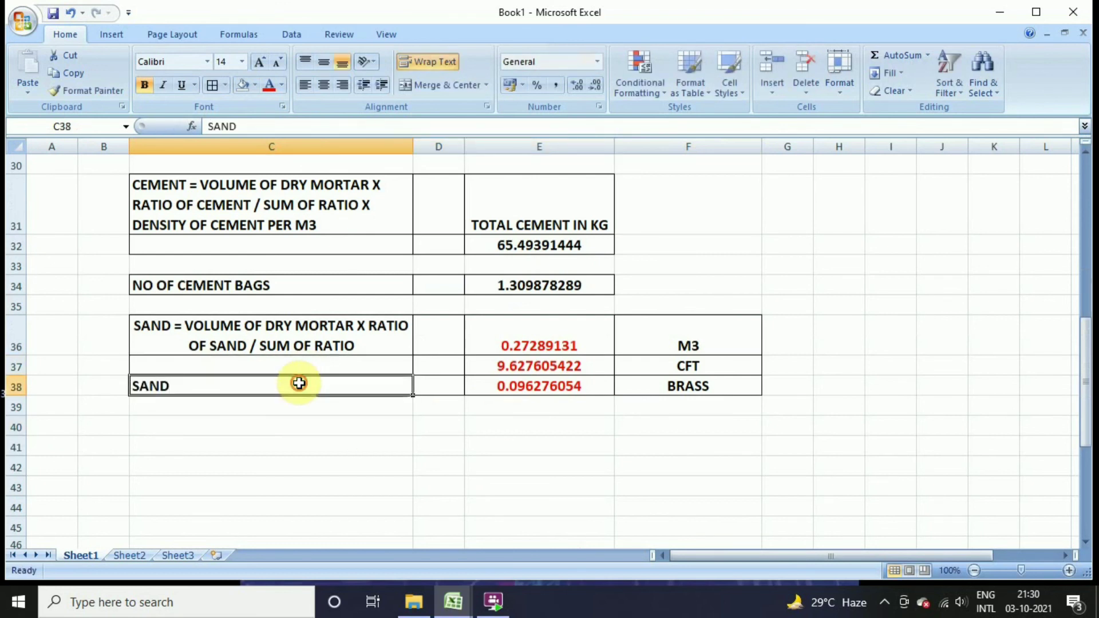
click(324, 85)
Step: Colour the cement bags value in E34, its label in C34 and the SAND label in C38 red
scroll(503, 383, up, 3)
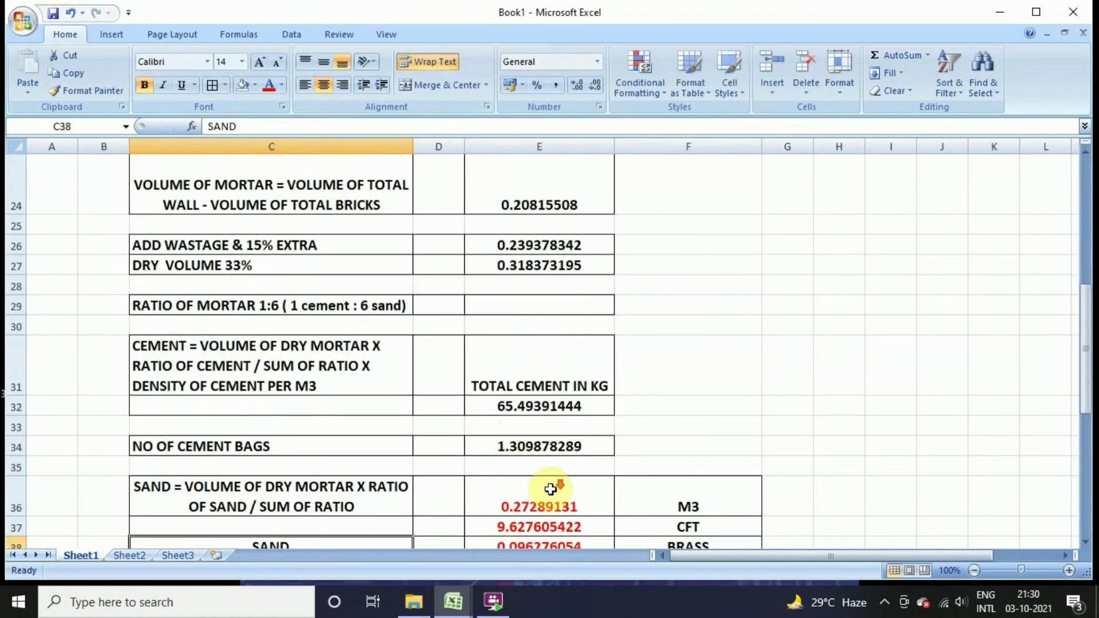
scroll(543, 485, down, 2)
click(511, 348)
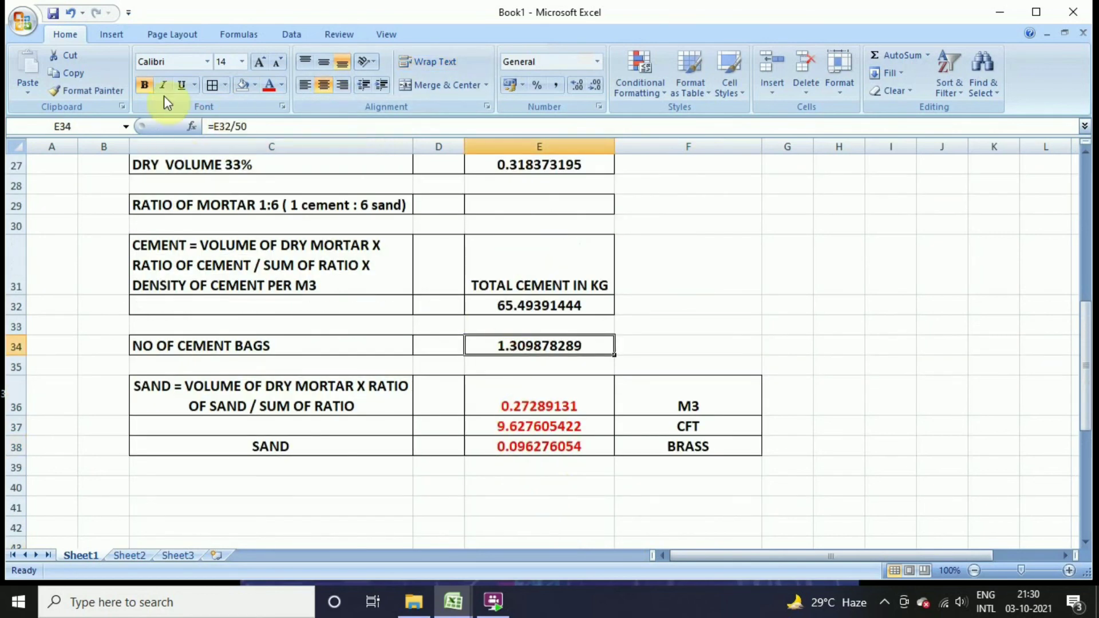
click(267, 85)
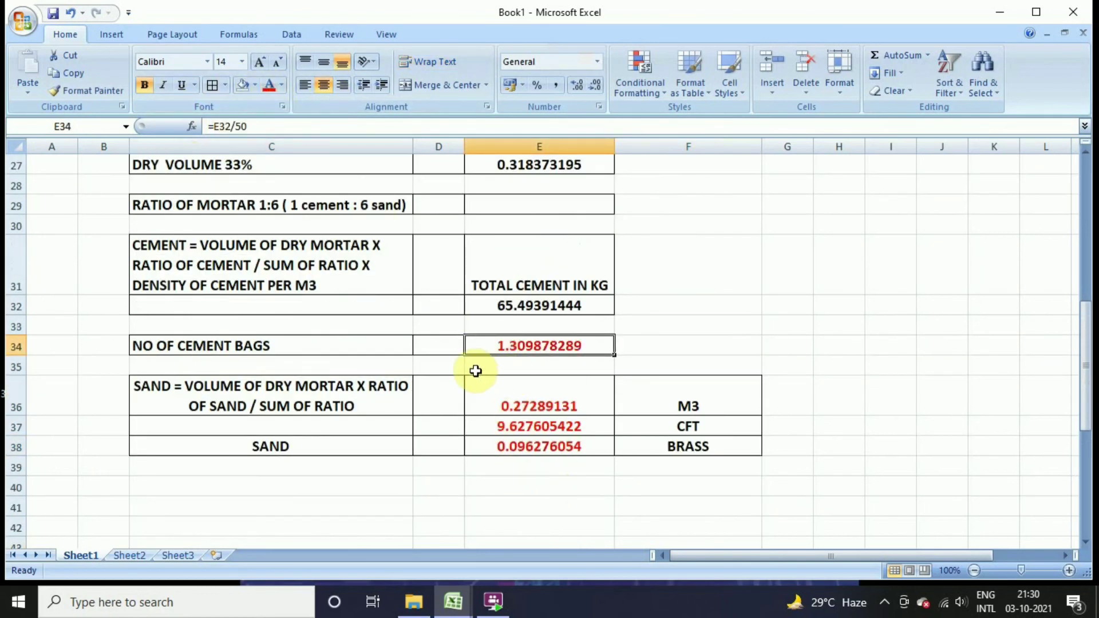
click(255, 345)
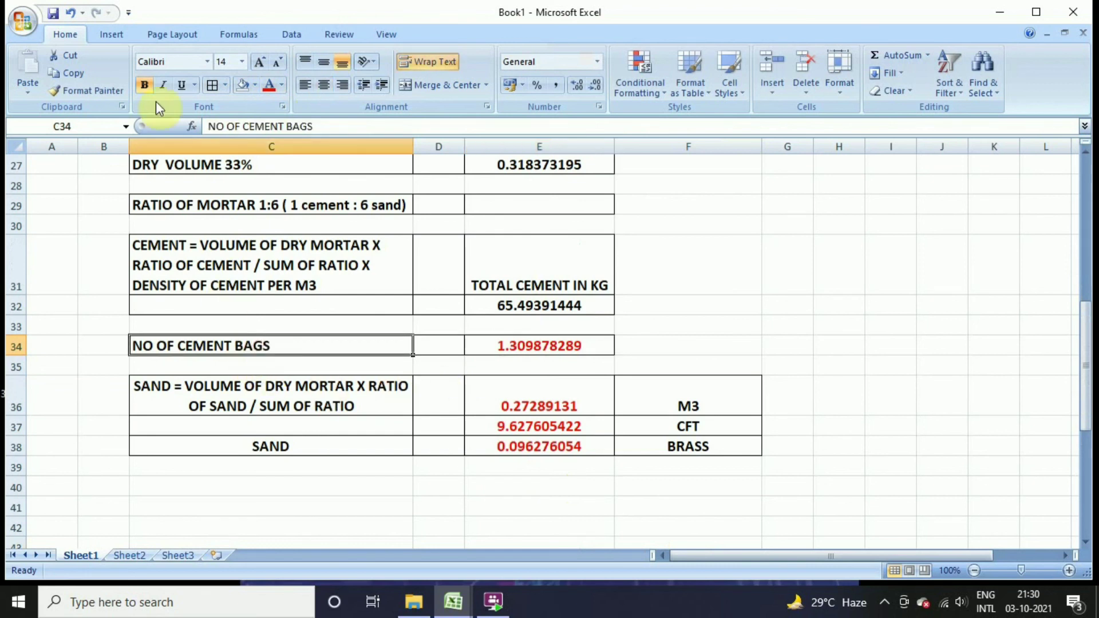
click(267, 86)
click(284, 444)
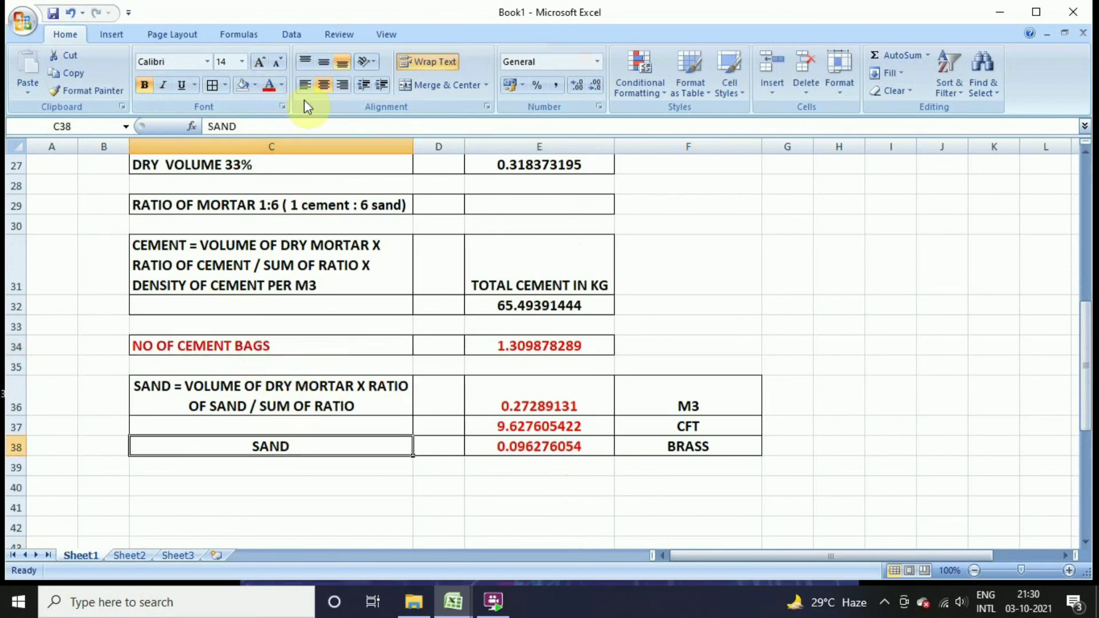
click(267, 85)
Step: Colour the BRICKS heading in E18 red and centre it horizontally
scroll(406, 326, up, 3)
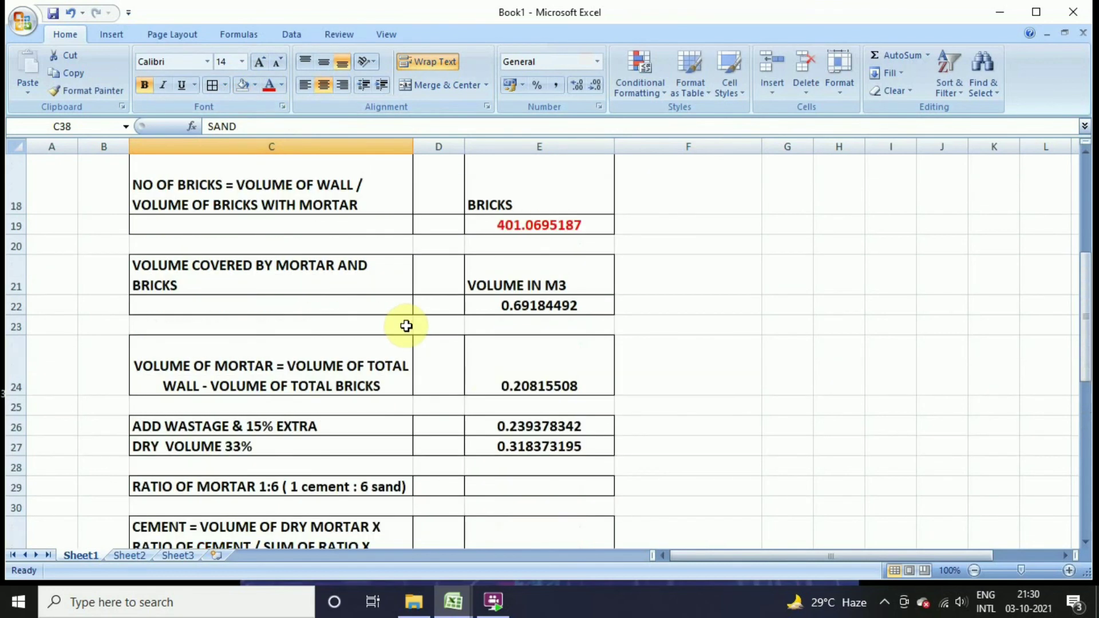
scroll(410, 326, up, 1)
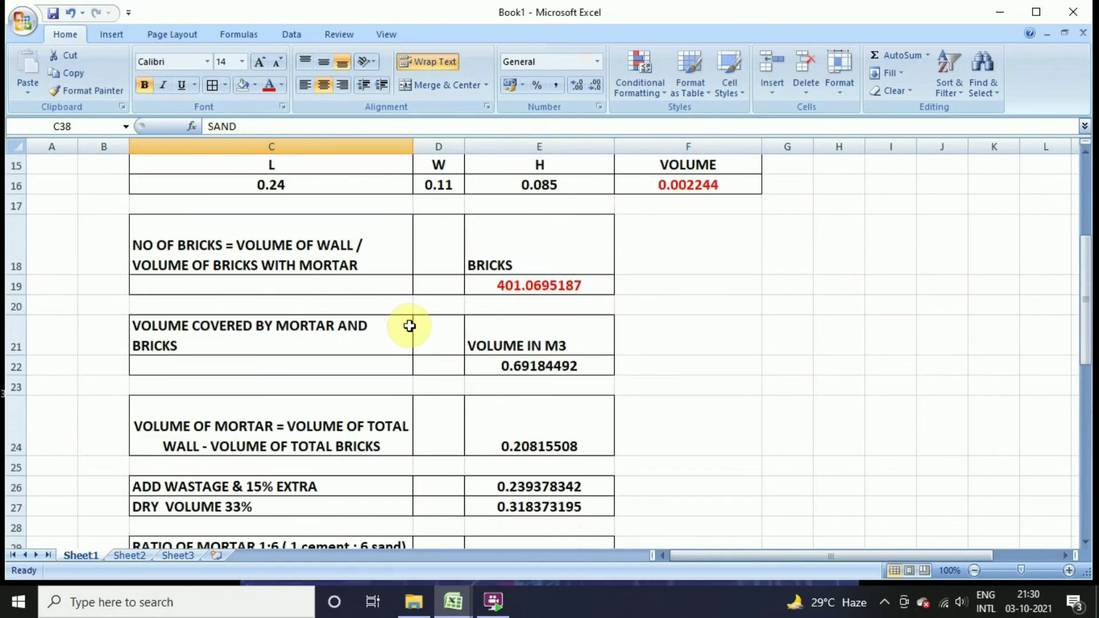
scroll(432, 373, up, 1)
click(523, 319)
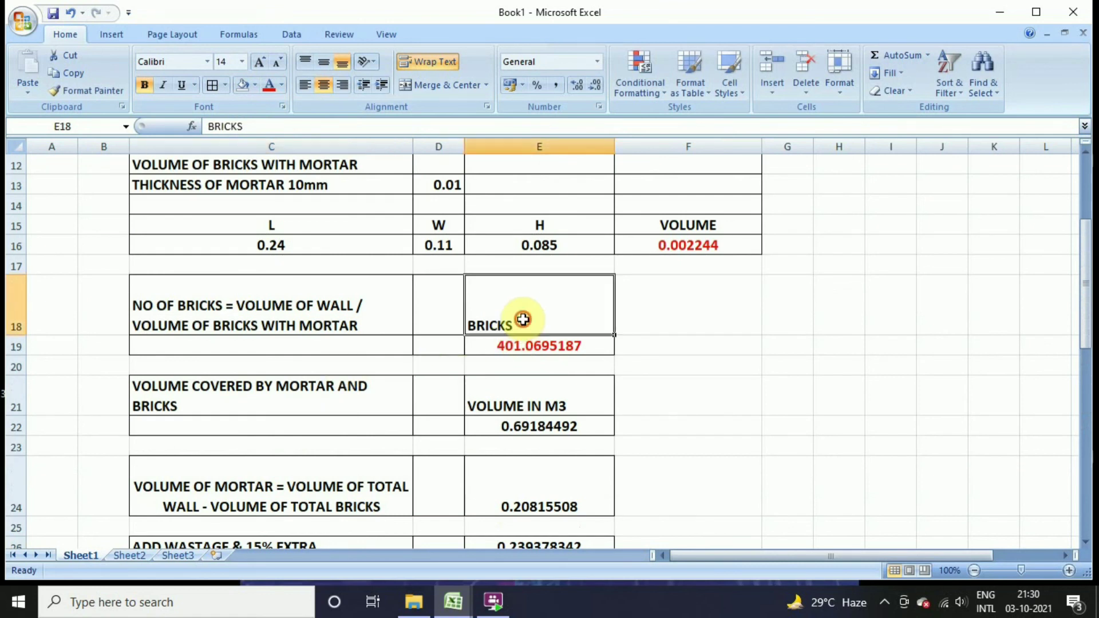
click(274, 85)
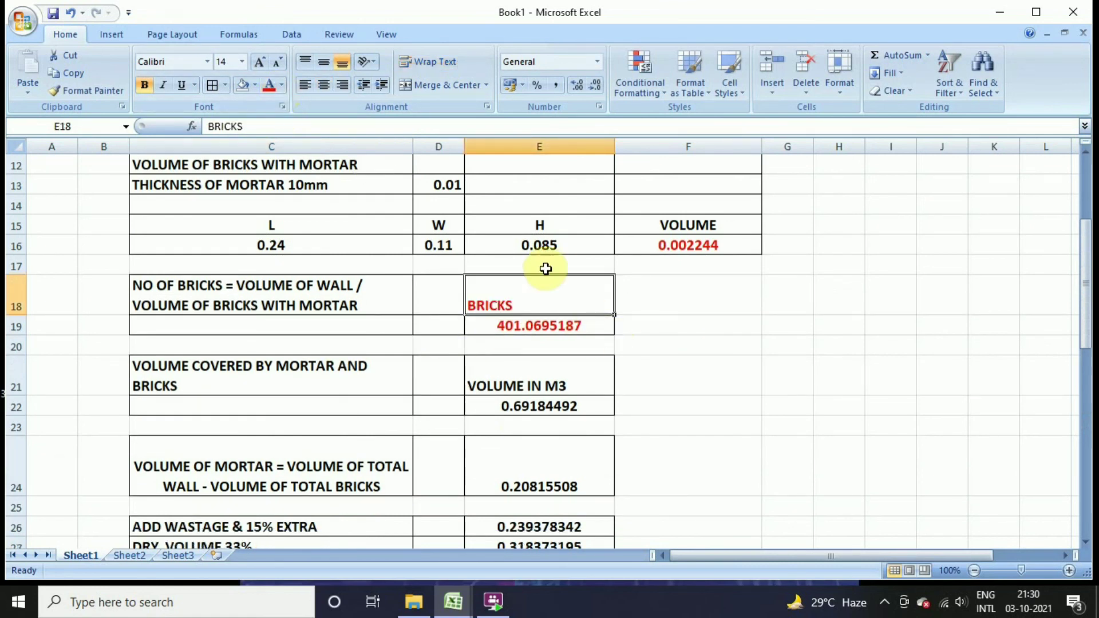
click(324, 84)
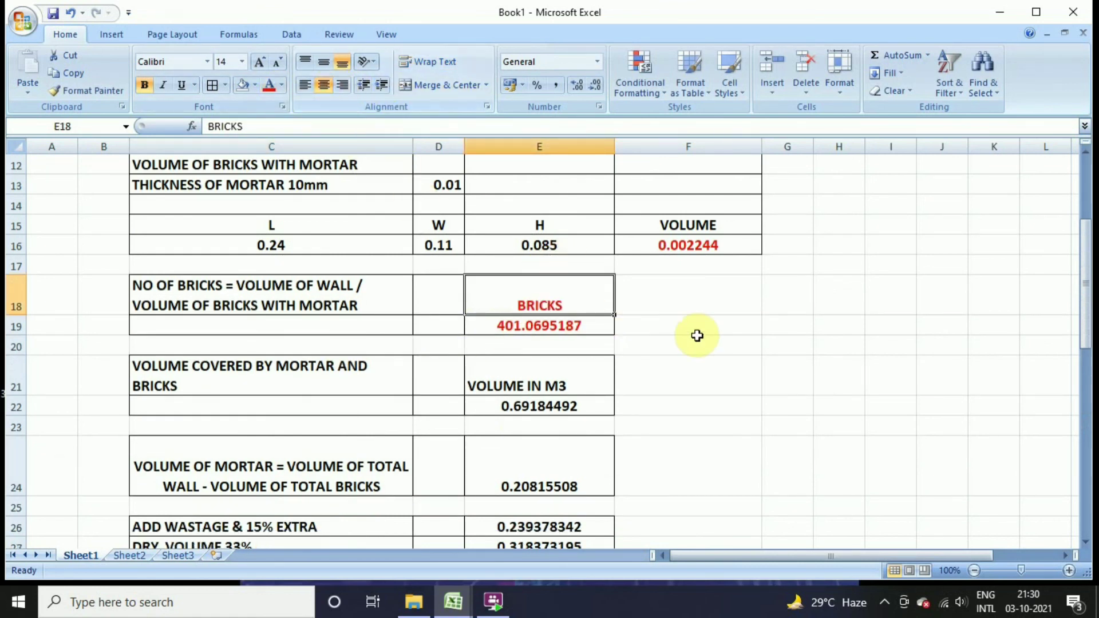
click(697, 343)
Step: Set the wall length L in D4 to 5 and the height H in D6 to 6
scroll(697, 342, up, 1)
scroll(697, 342, up, 3)
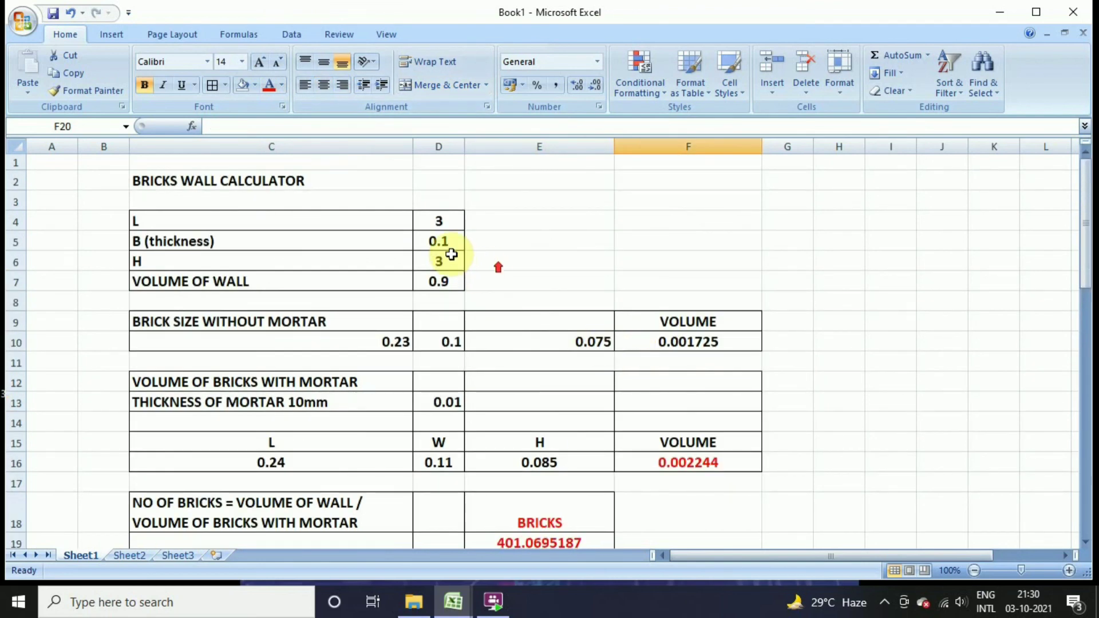
double_click(444, 221)
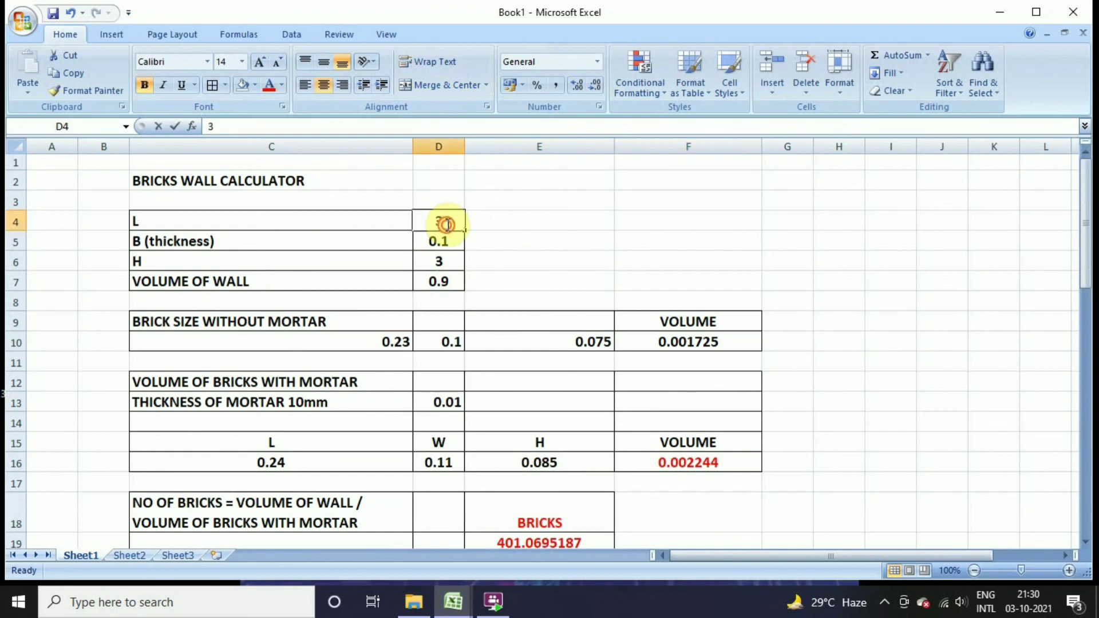
click(572, 263)
click(419, 221)
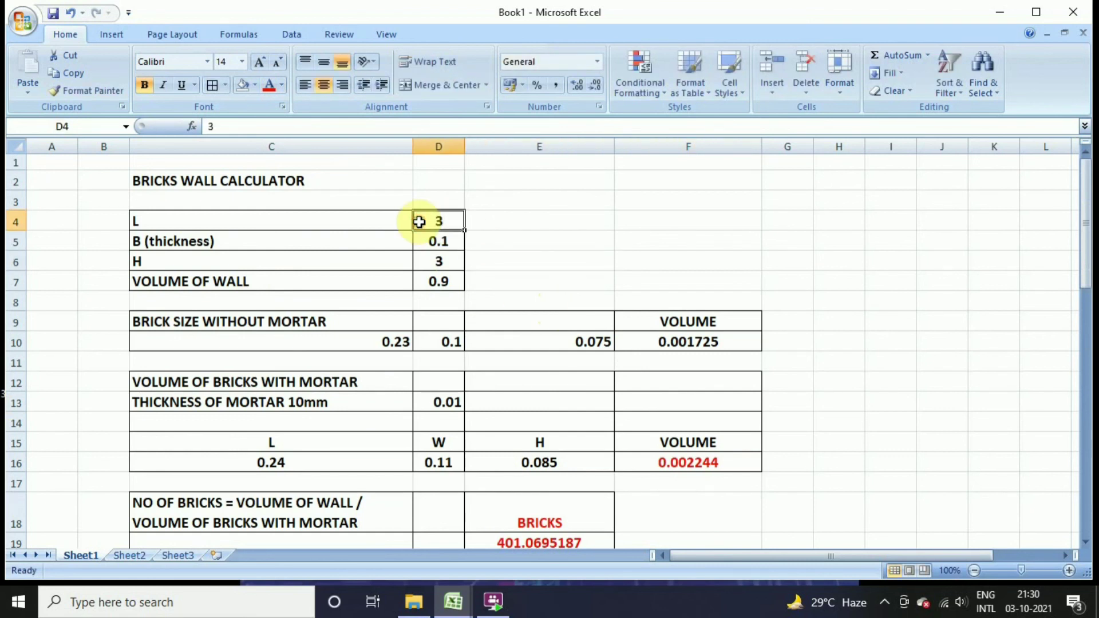
text(5)
key(Return)
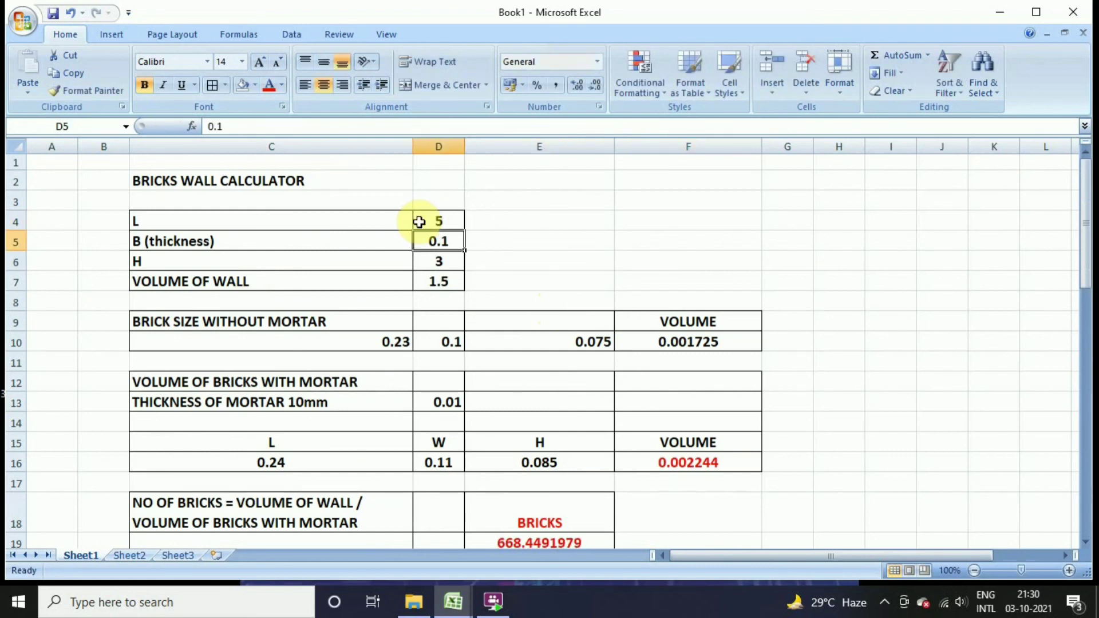
click(454, 260)
text(6)
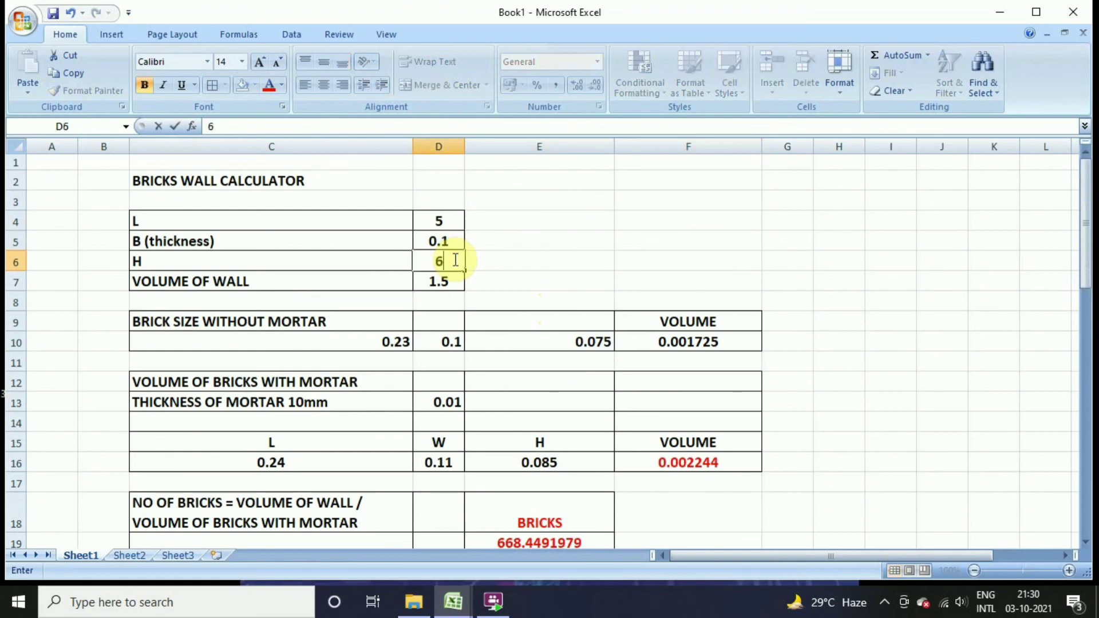
click(638, 238)
Step: Set both the wall length L in D4 and the height H in D6 to 3.04
scroll(636, 295, down, 1)
scroll(568, 433, down, 7)
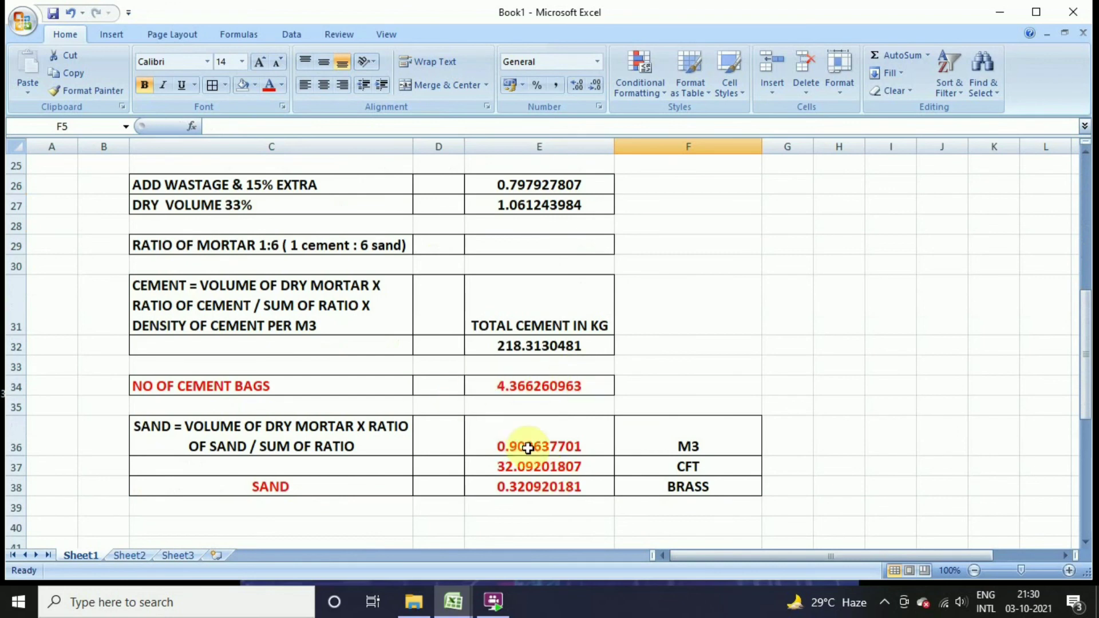
scroll(597, 417, up, 2)
scroll(597, 416, up, 6)
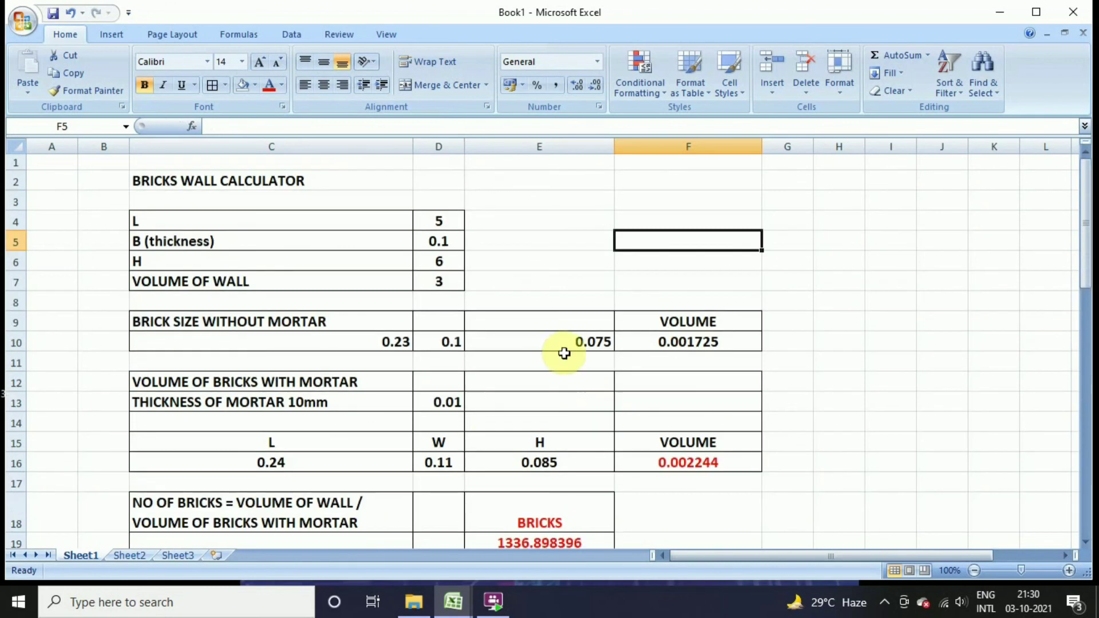
click(448, 227)
text(3.04)
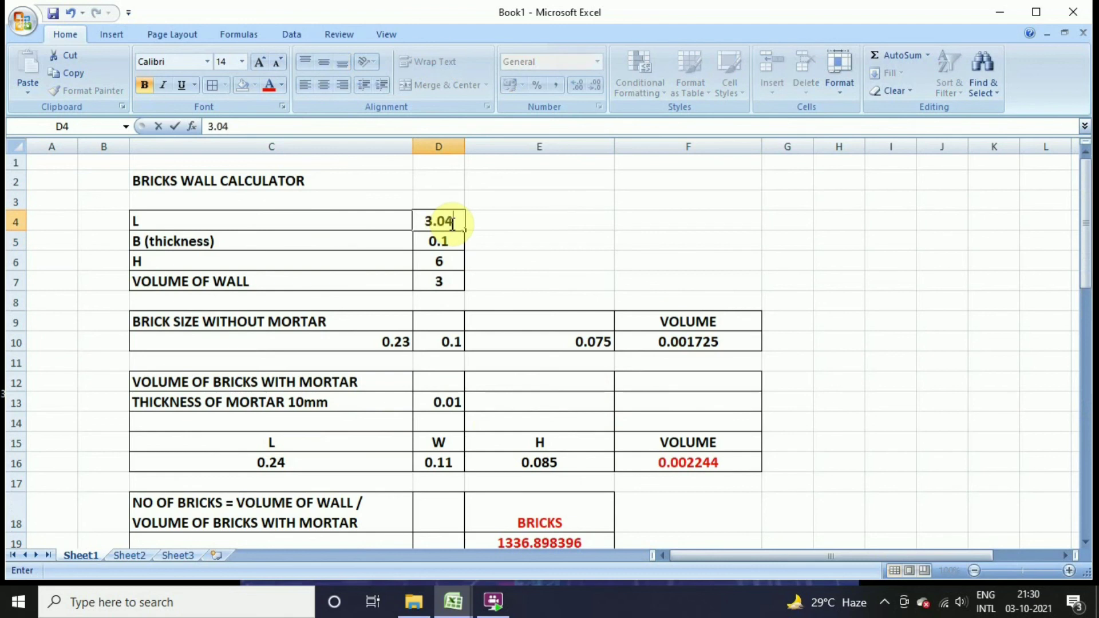
key(Return)
click(452, 267)
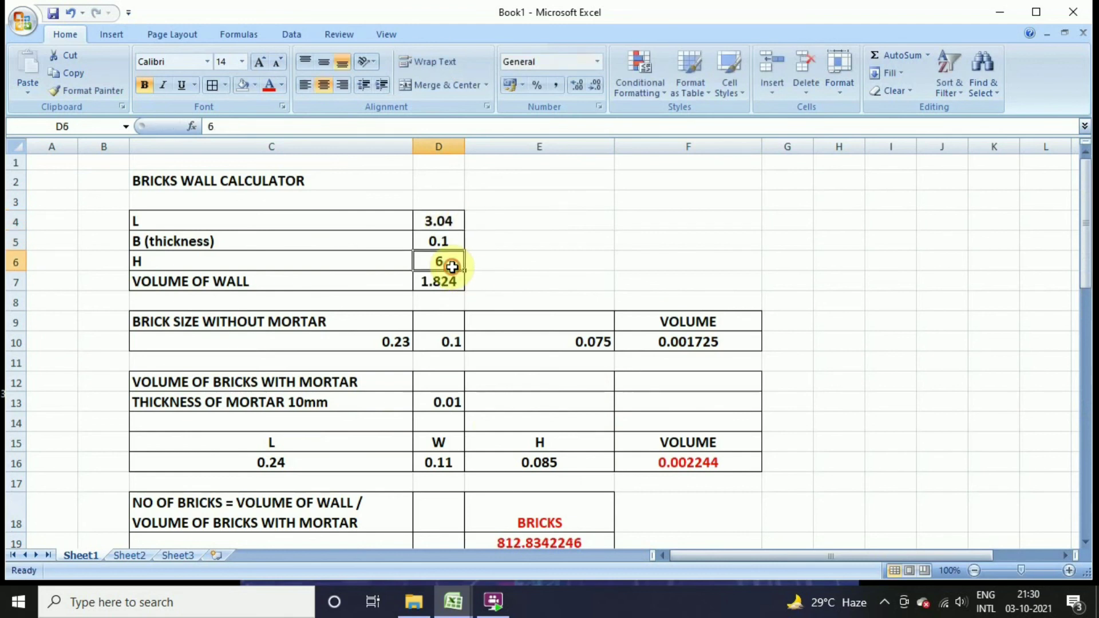
text(3.04)
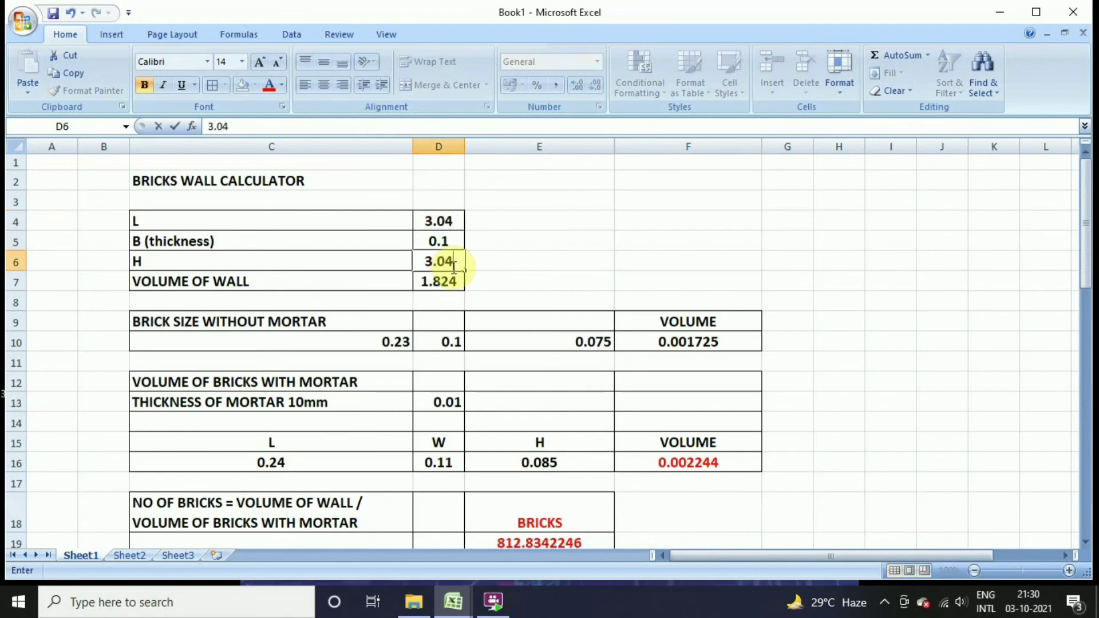
key(Return)
Step: Set the wall length L in D4 to 2 and the height H in D6 to 5
scroll(578, 378, down, 5)
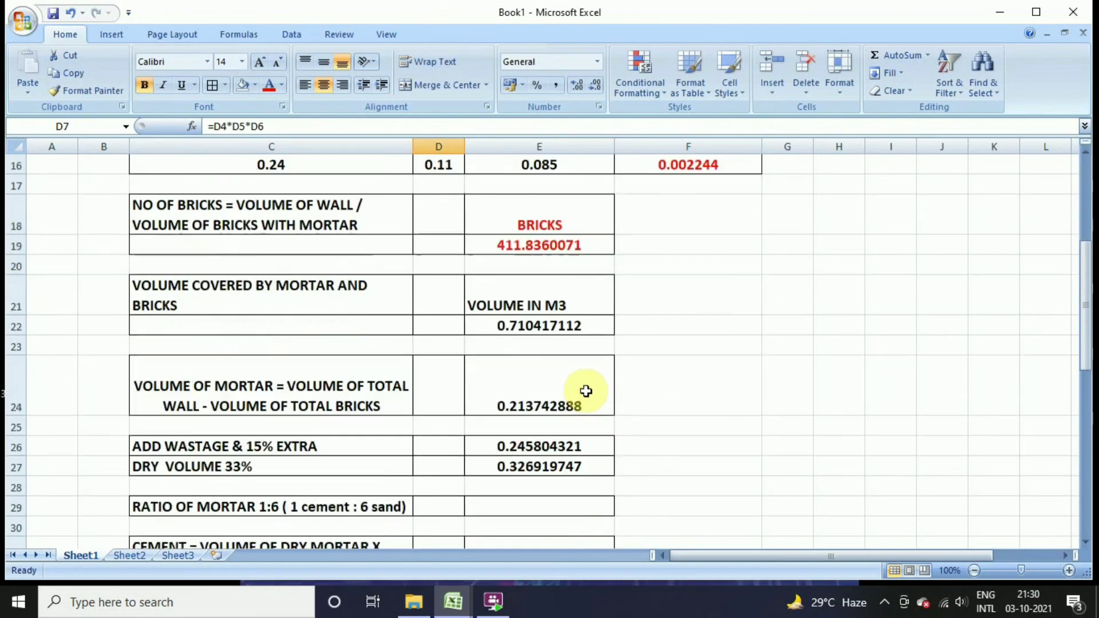
scroll(586, 391, down, 3)
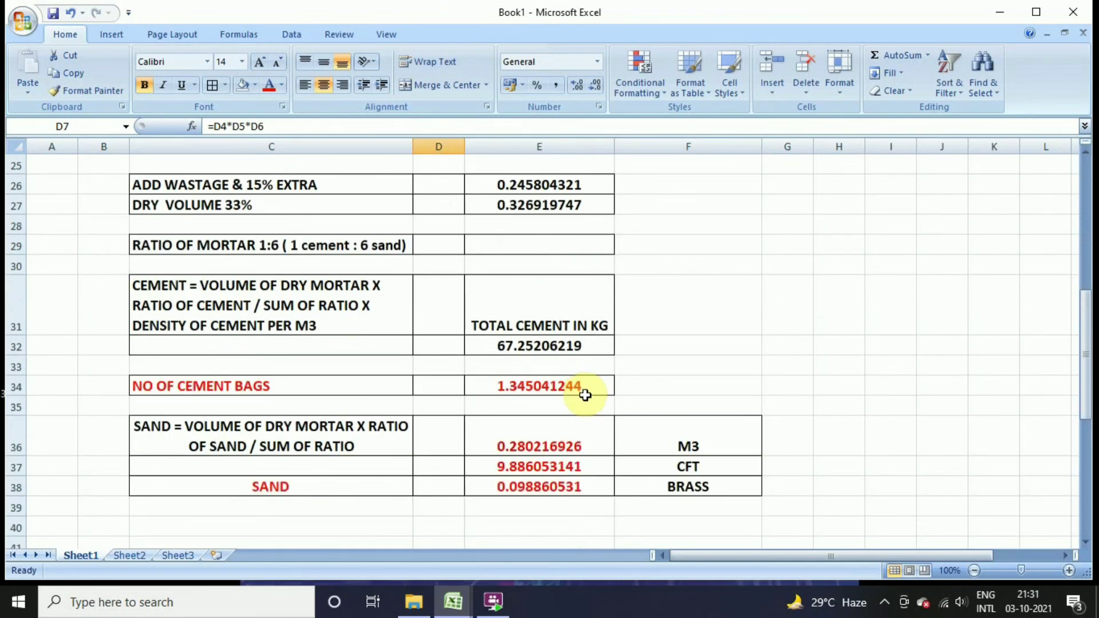
scroll(588, 458, down, 2)
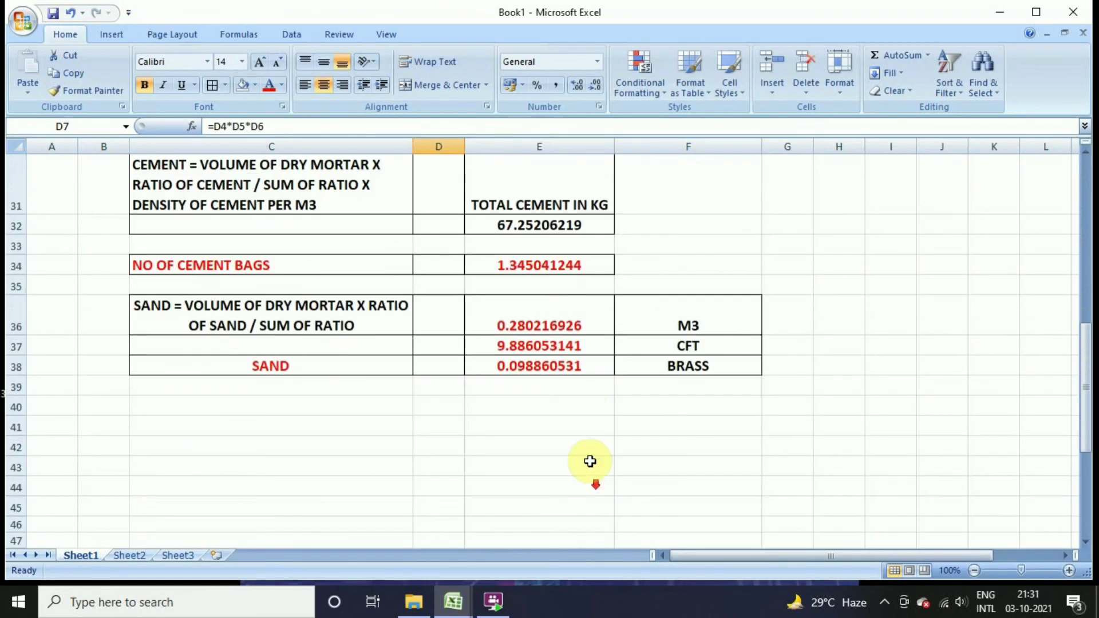
scroll(588, 452, up, 10)
click(453, 223)
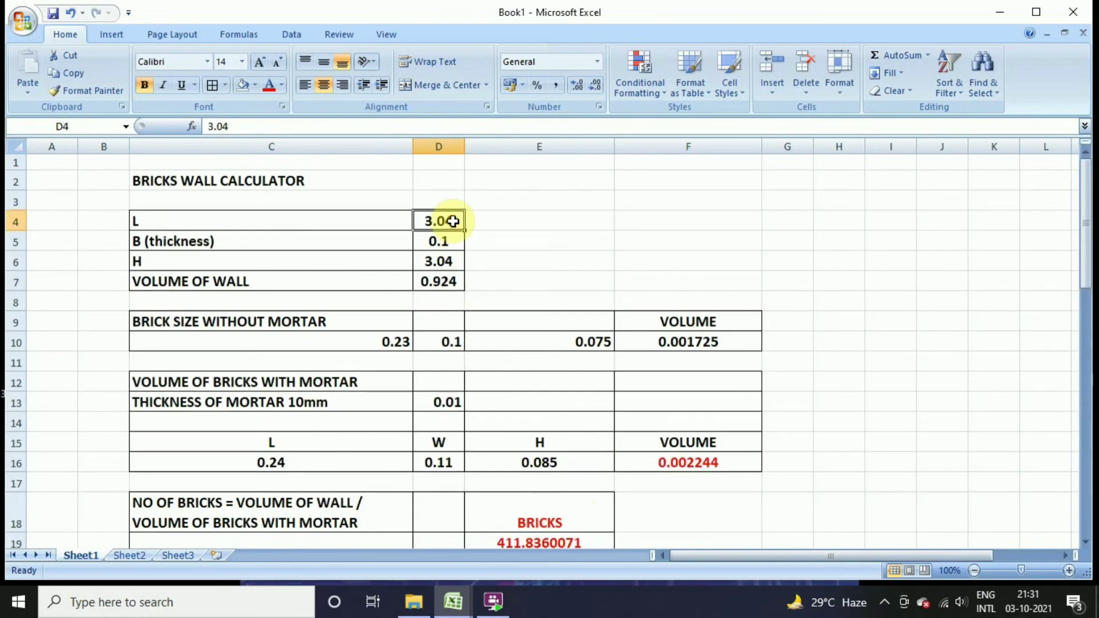
text(2)
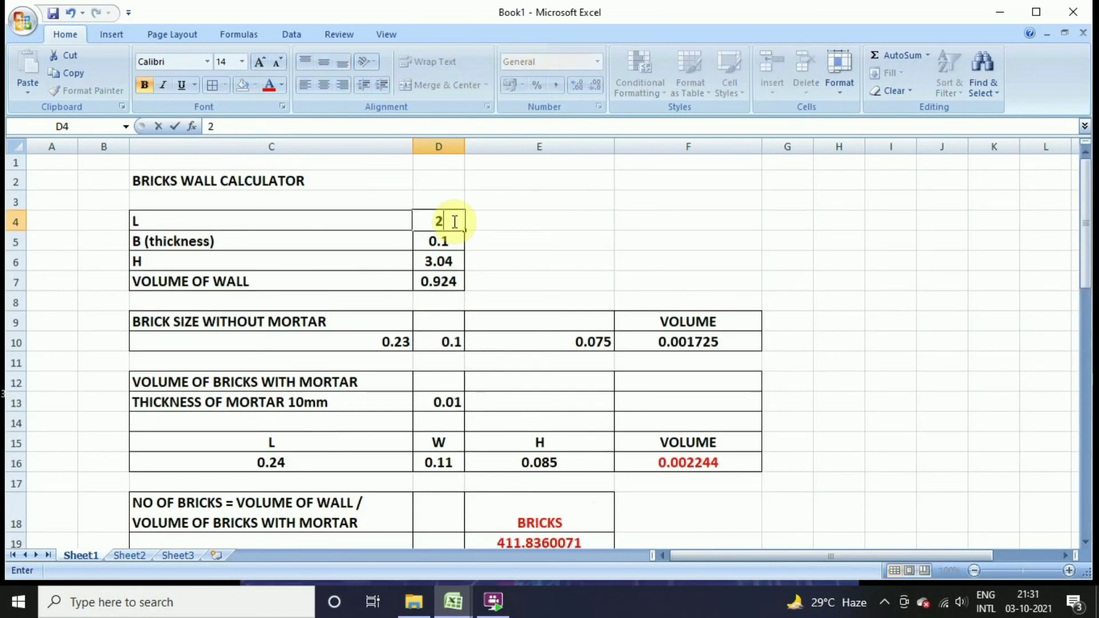
click(449, 261)
text(5)
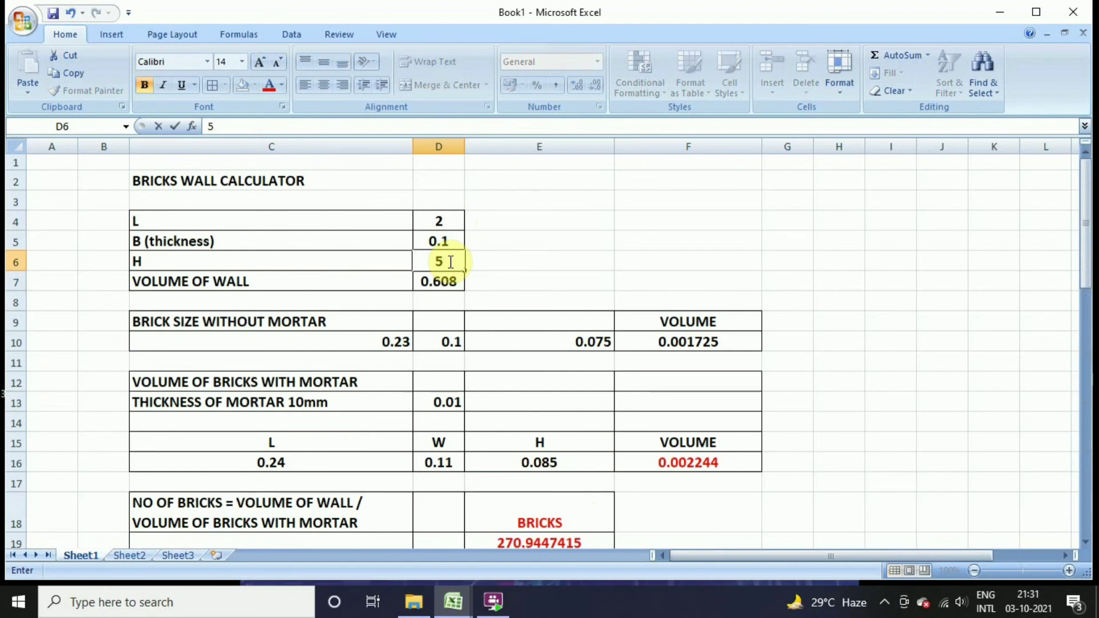
key(Return)
Step: Review the whole calculator for the recalculated wall volume, brick count, mortar volumes, cement bags and sand quantities
scroll(619, 298, down, 1)
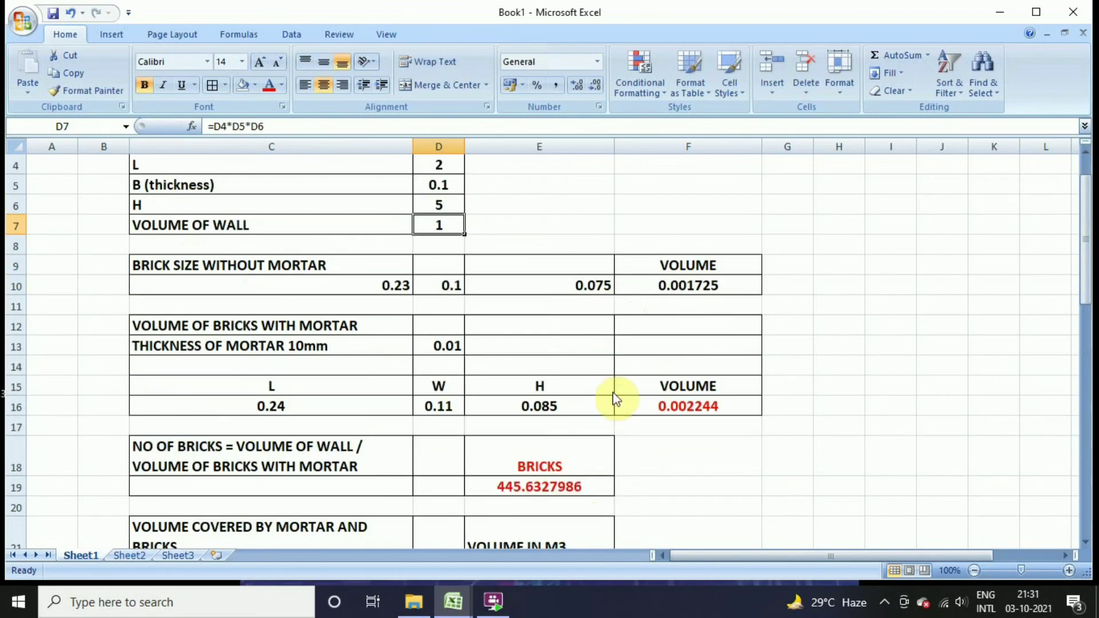
scroll(615, 399, down, 7)
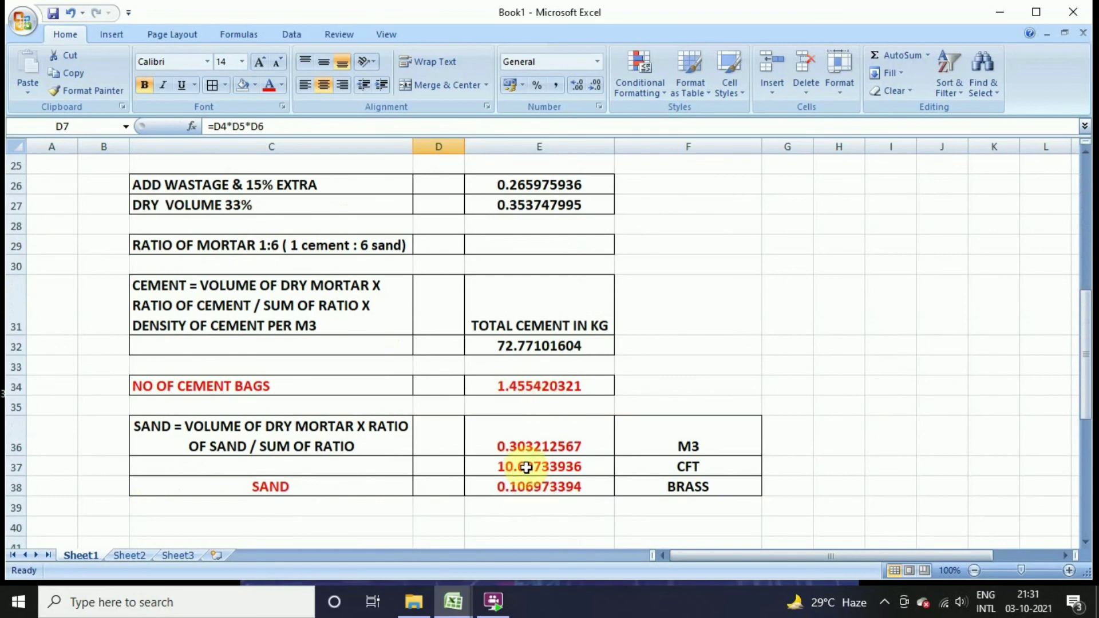
scroll(601, 467, up, 8)
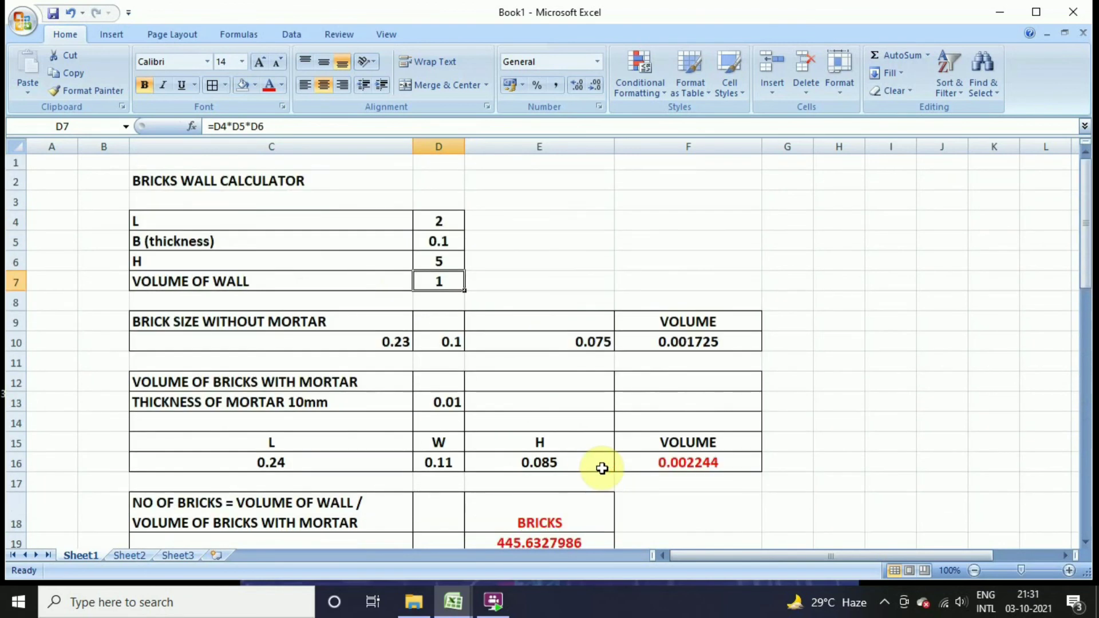
scroll(587, 363, down, 3)
scroll(590, 368, up, 3)
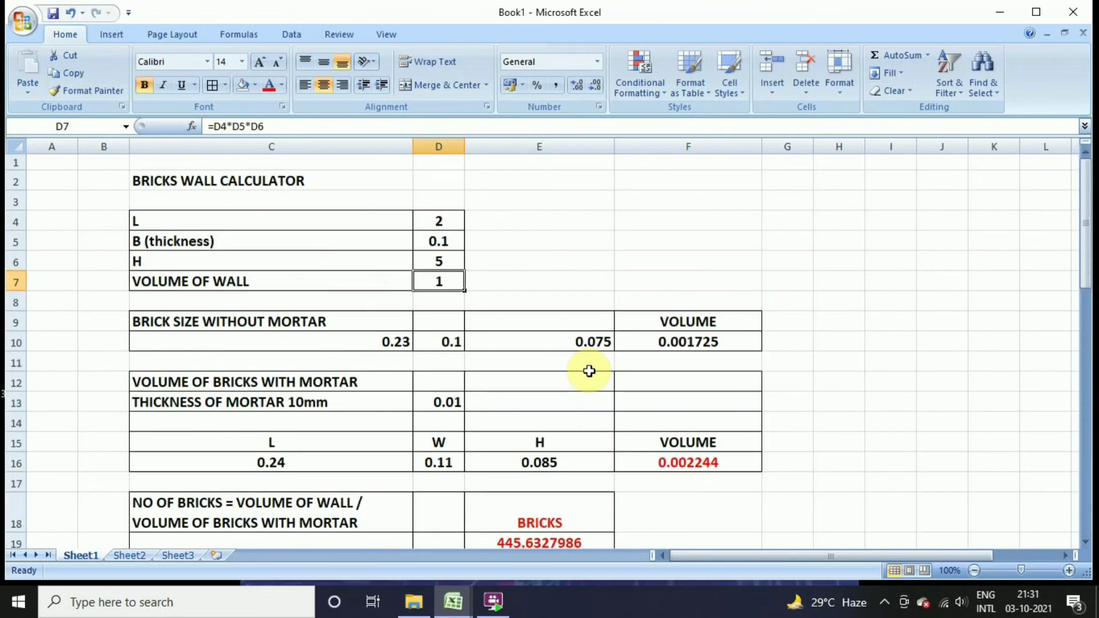
scroll(589, 371, down, 11)
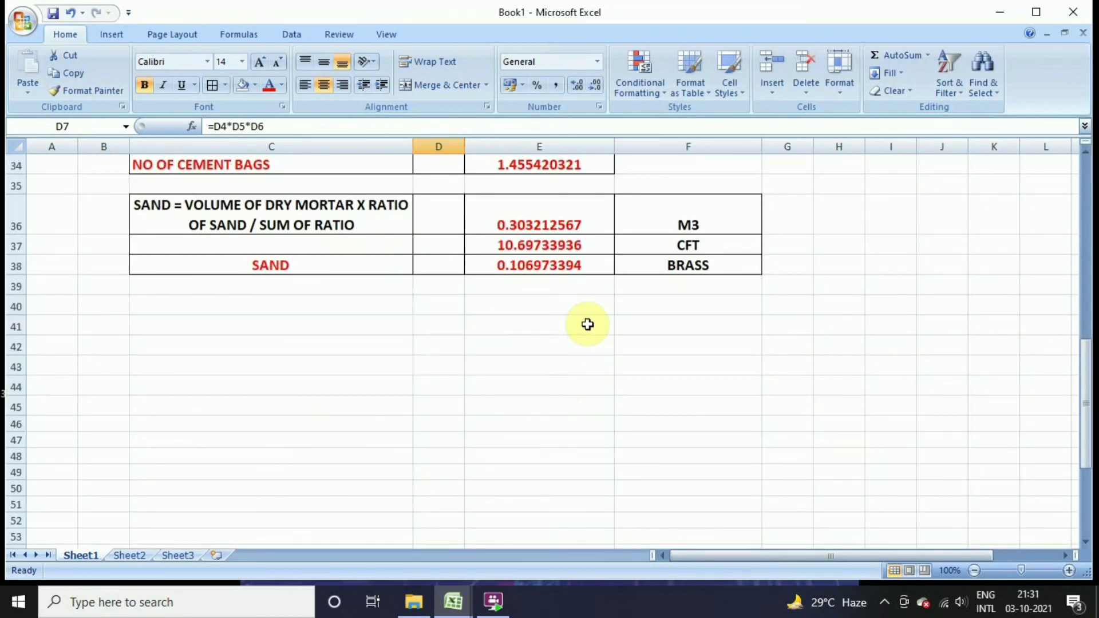
scroll(539, 321, up, 1)
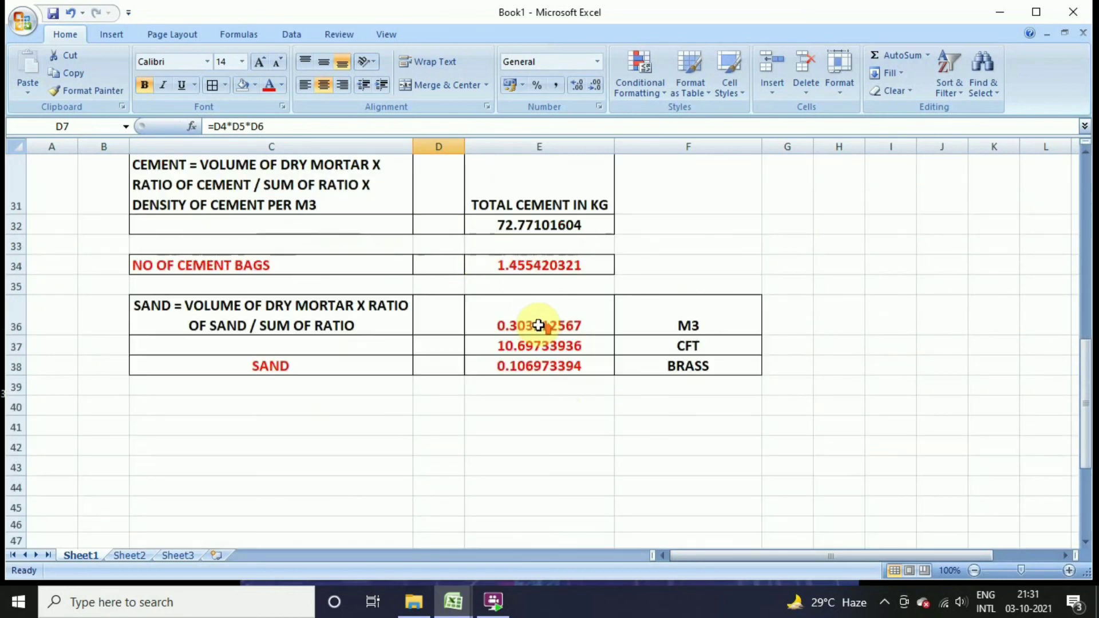
scroll(539, 325, up, 1)
scroll(552, 330, up, 9)
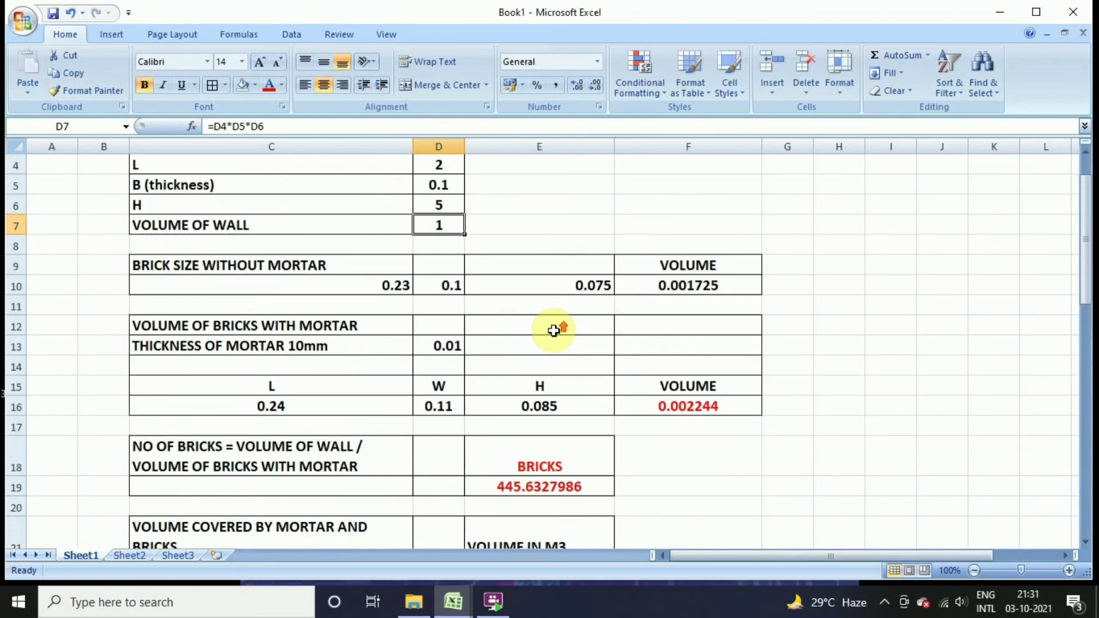
scroll(550, 335, down, 1)
scroll(550, 335, up, 1)
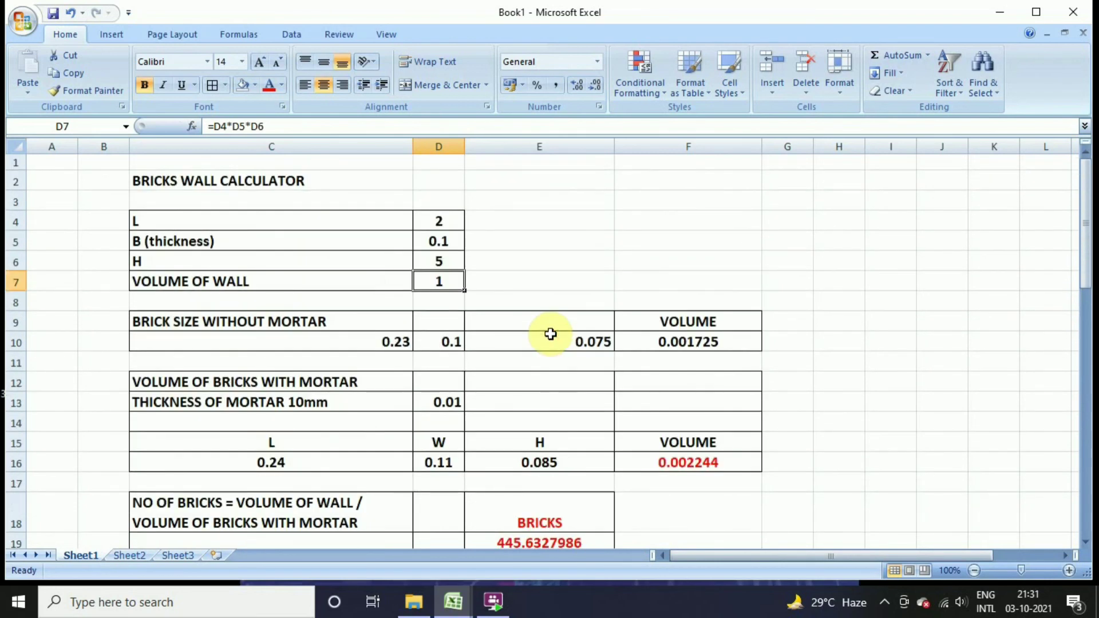
scroll(528, 329, down, 4)
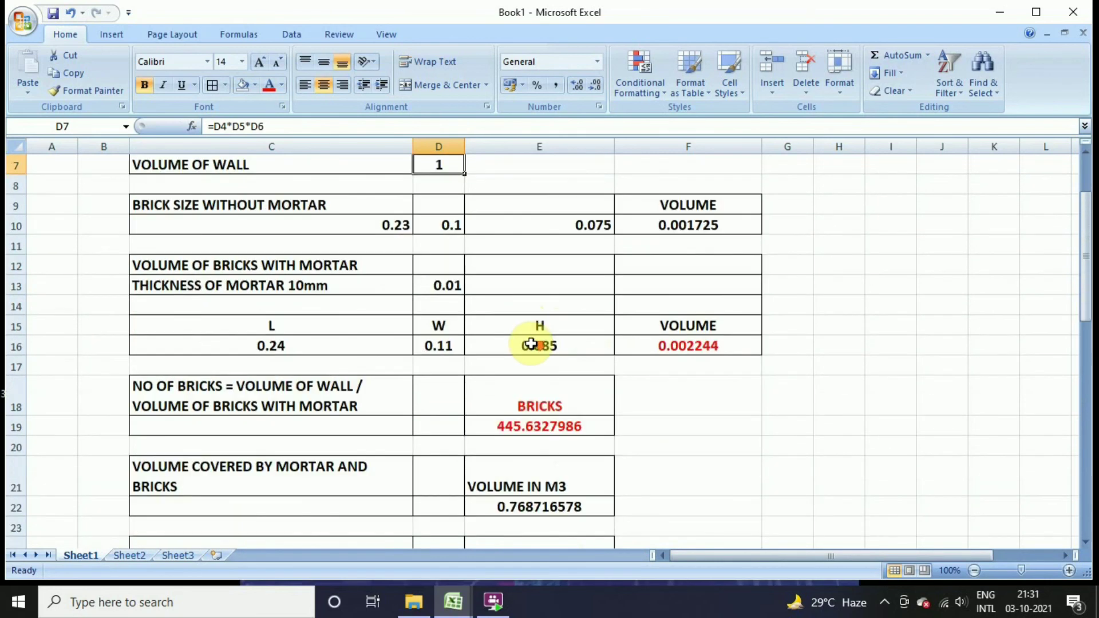
scroll(532, 346, down, 5)
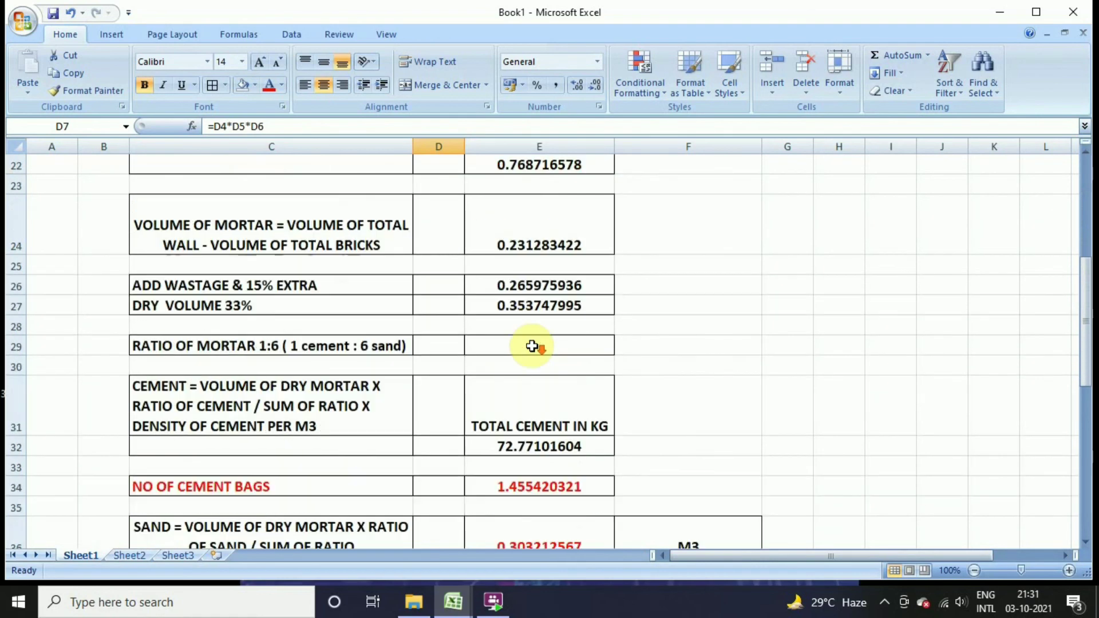
scroll(534, 347, up, 5)
scroll(533, 347, up, 4)
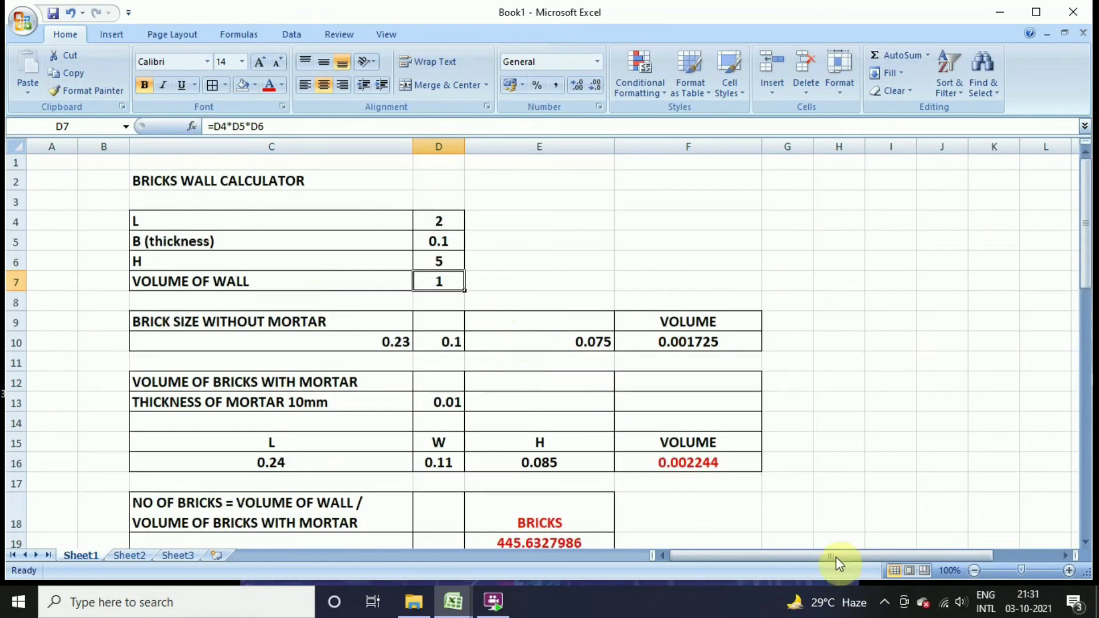
click(884, 601)
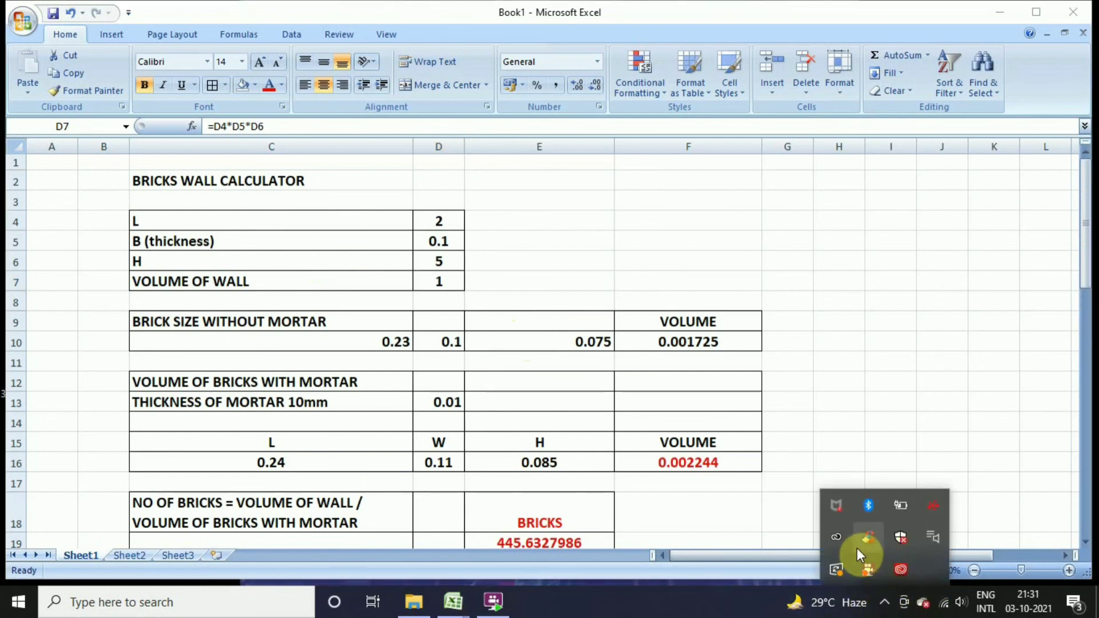
right_click(868, 569)
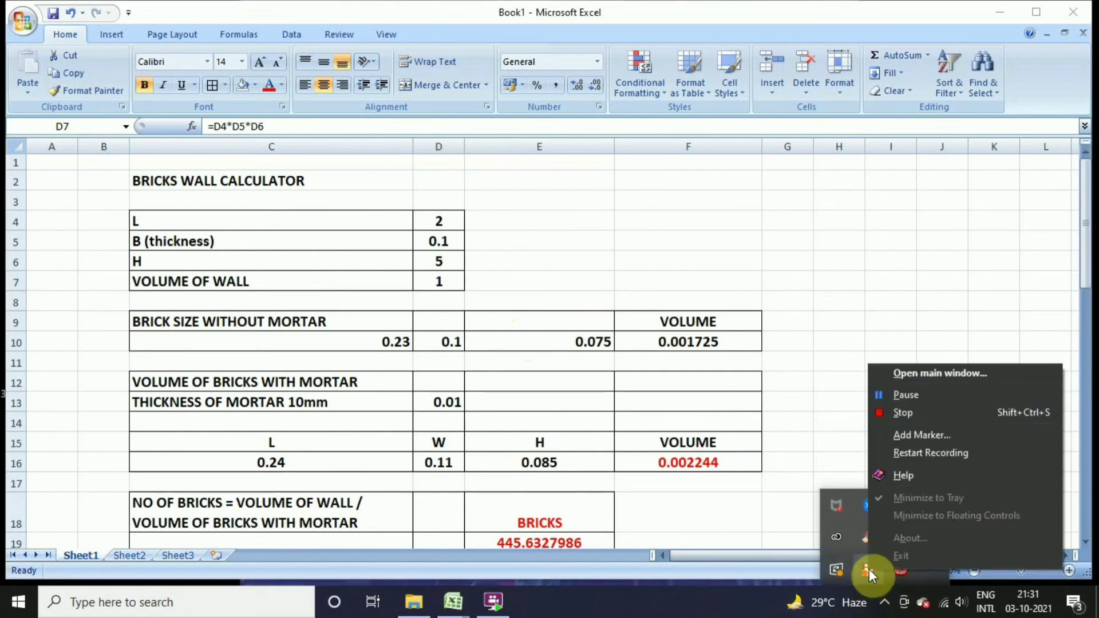